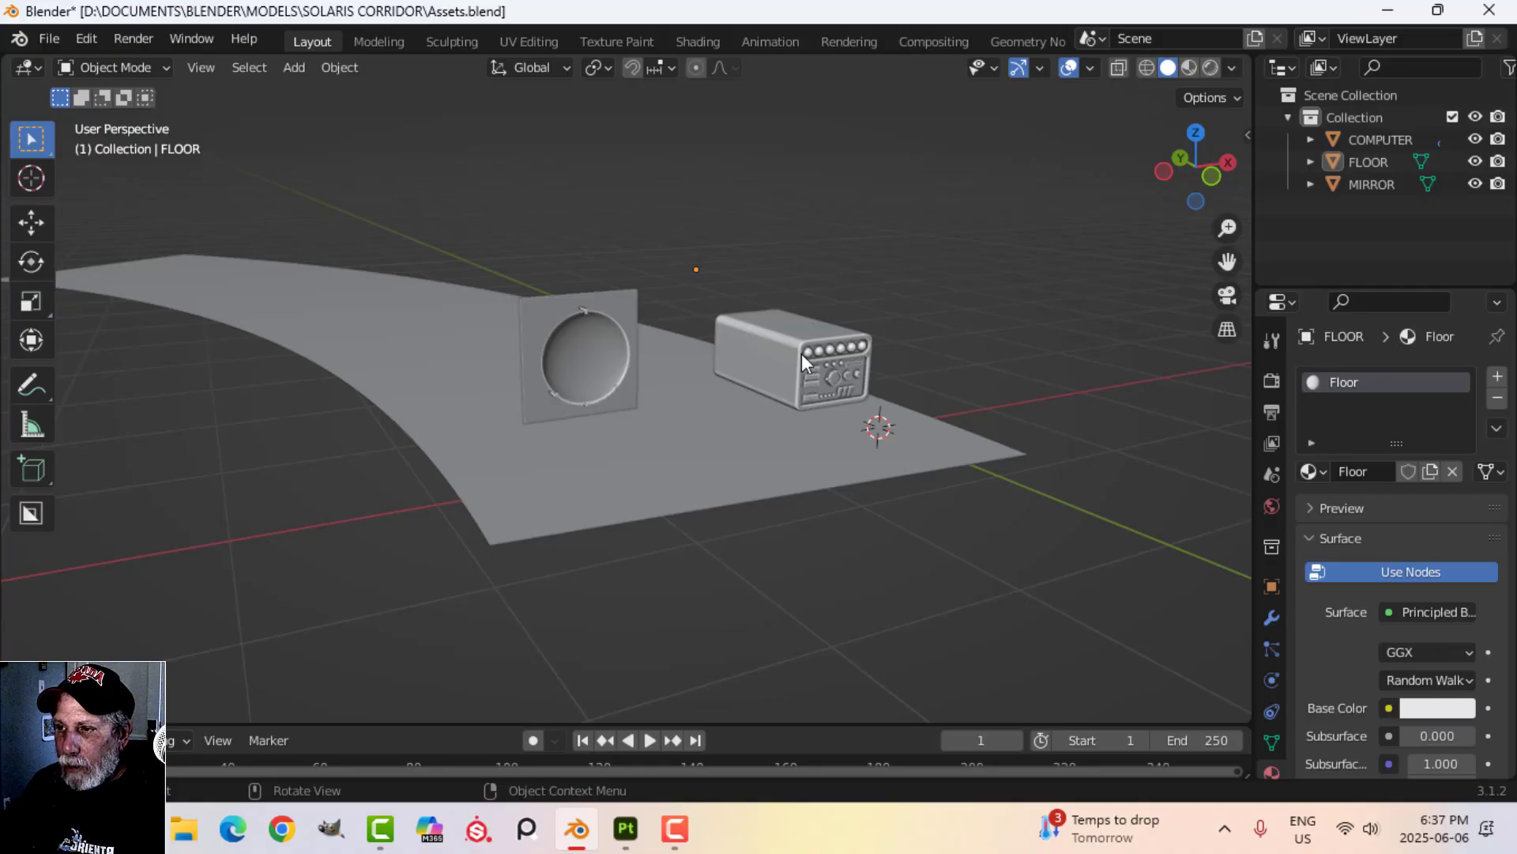
- Open the UV Editing workspace and inspect the UV layout of the mirror's square backing plate
middle_drag(762, 363, 577, 357)
click(552, 315)
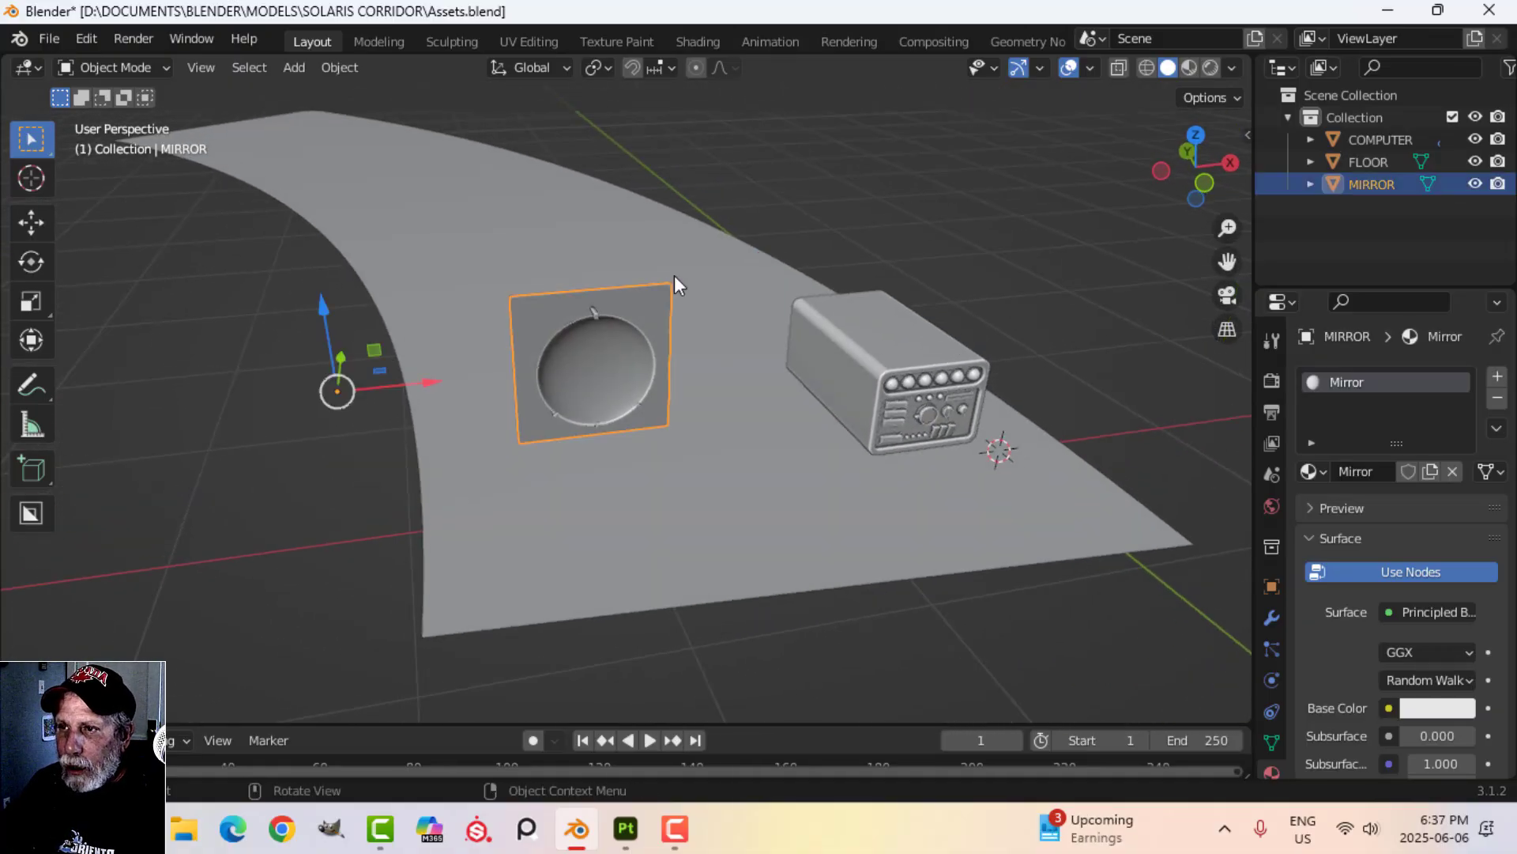
click(527, 41)
scroll(951, 466, up, 3)
shift+middle_drag(869, 427, 957, 340)
click(905, 318)
key(3)
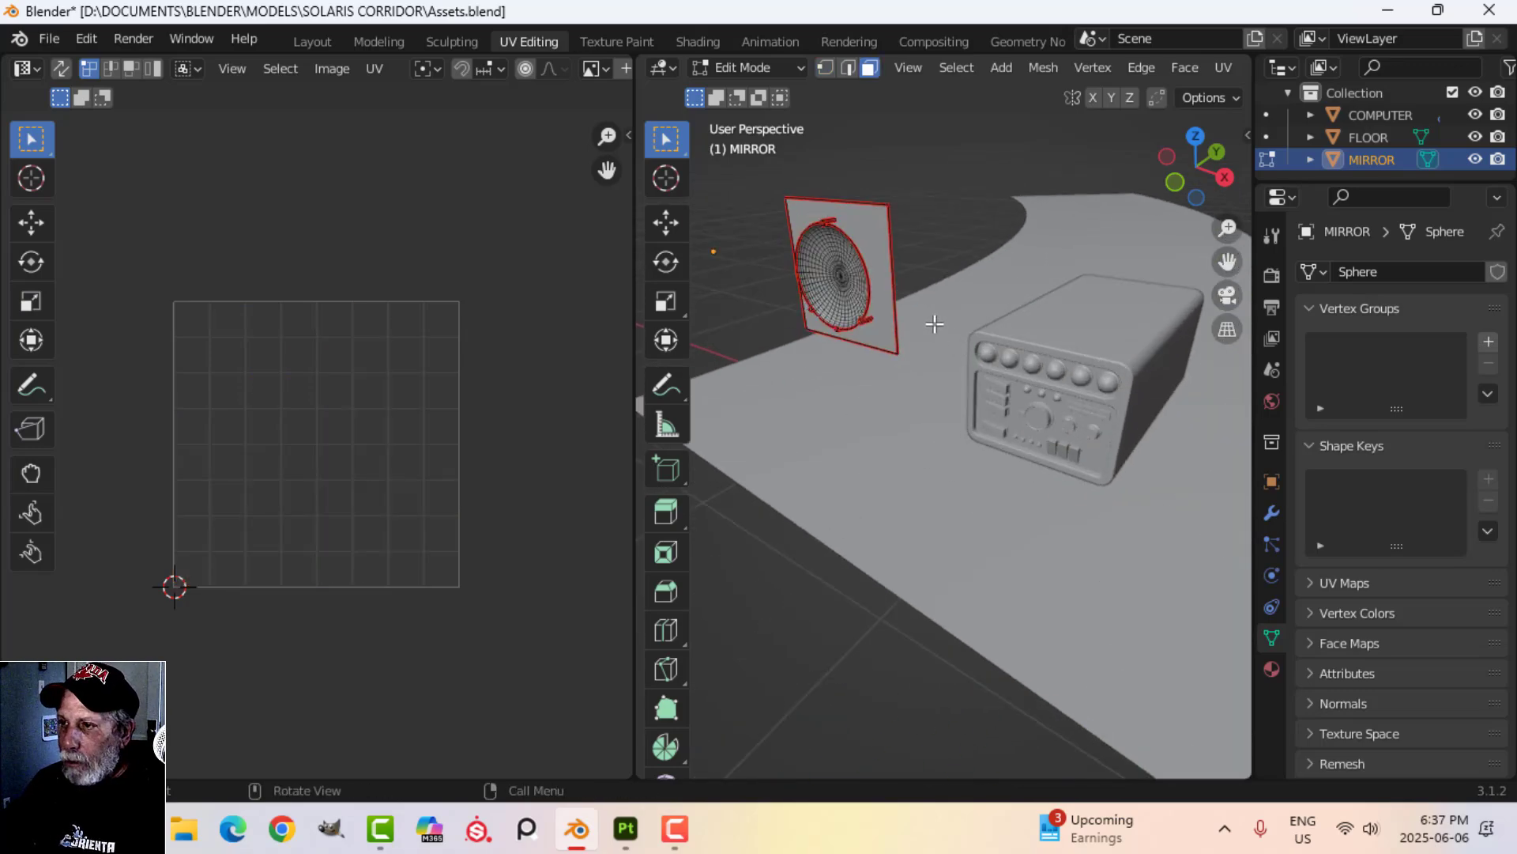
click(871, 236)
middle_drag(871, 236, 909, 332)
scroll(328, 531, up, 1)
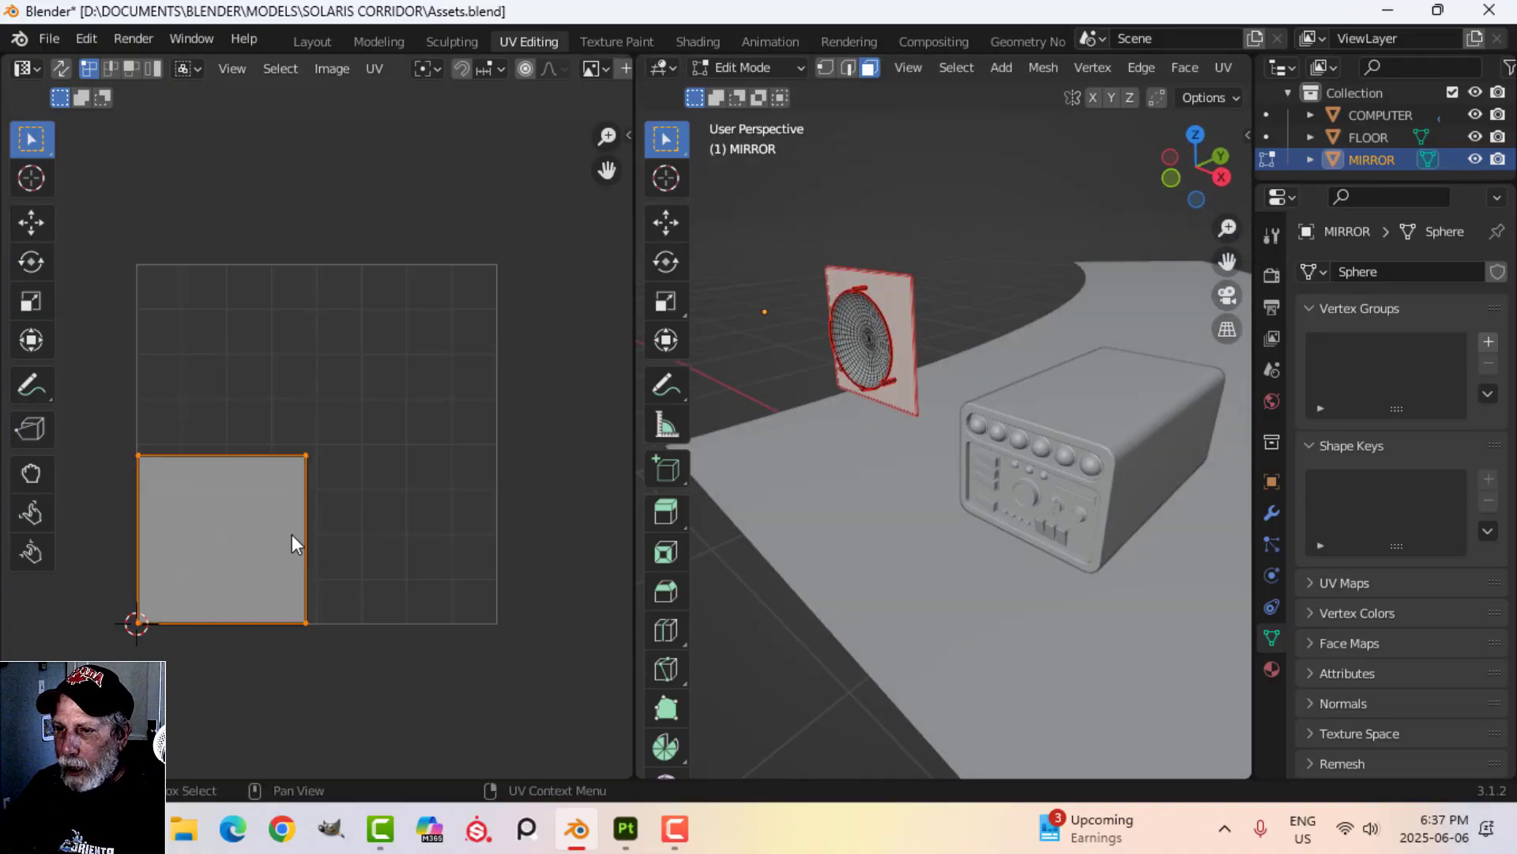
middle_drag(923, 393, 1018, 348)
key(Tab)
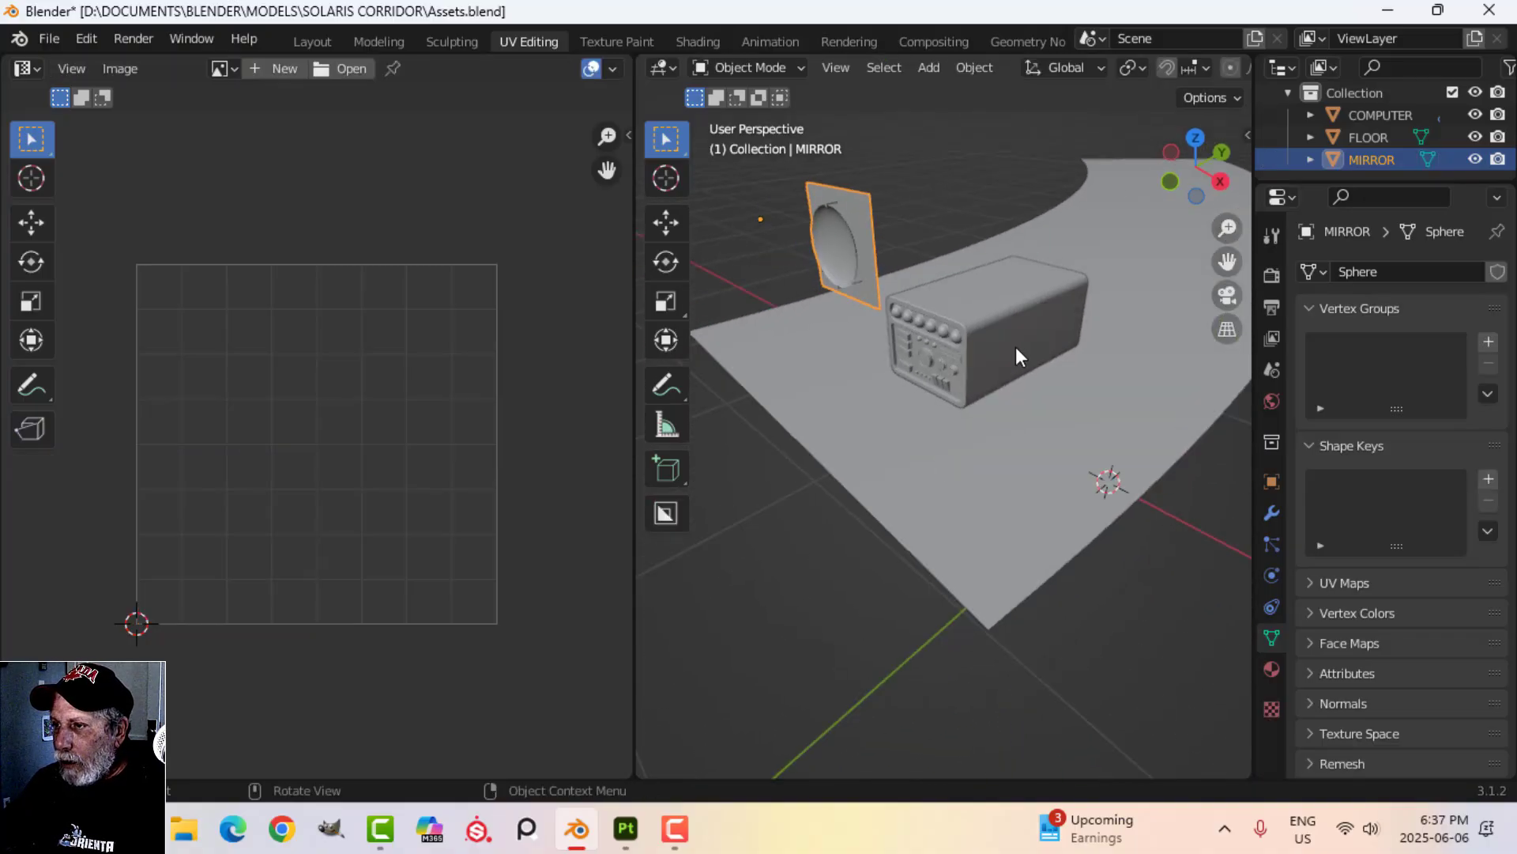
- Inspect the UV island of the computer's large side face
click(1018, 347)
key(Tab)
middle_drag(1101, 404, 948, 379)
key(alt+a)
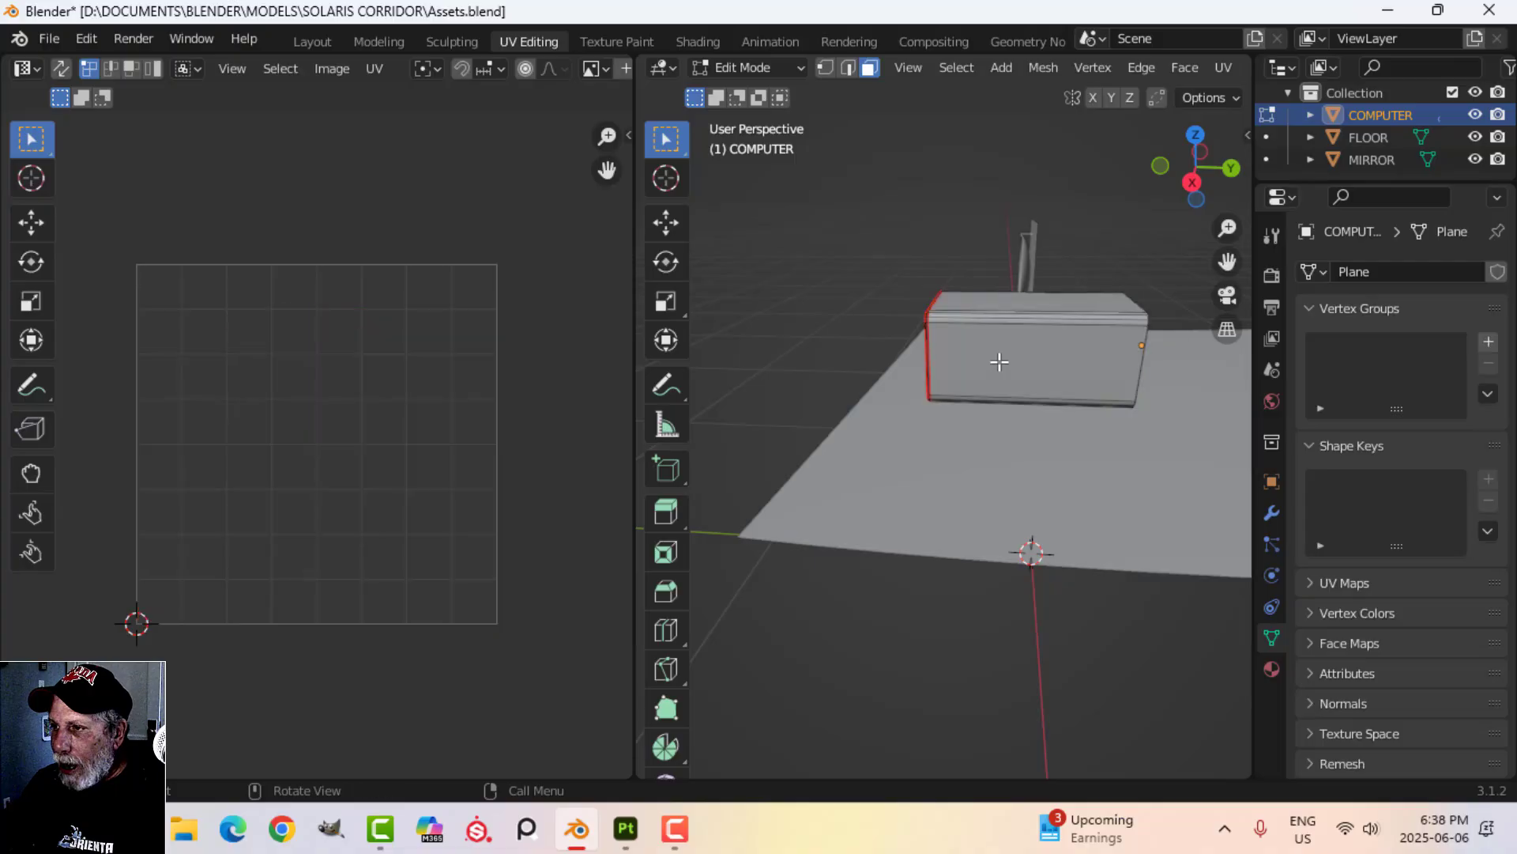
click(1011, 361)
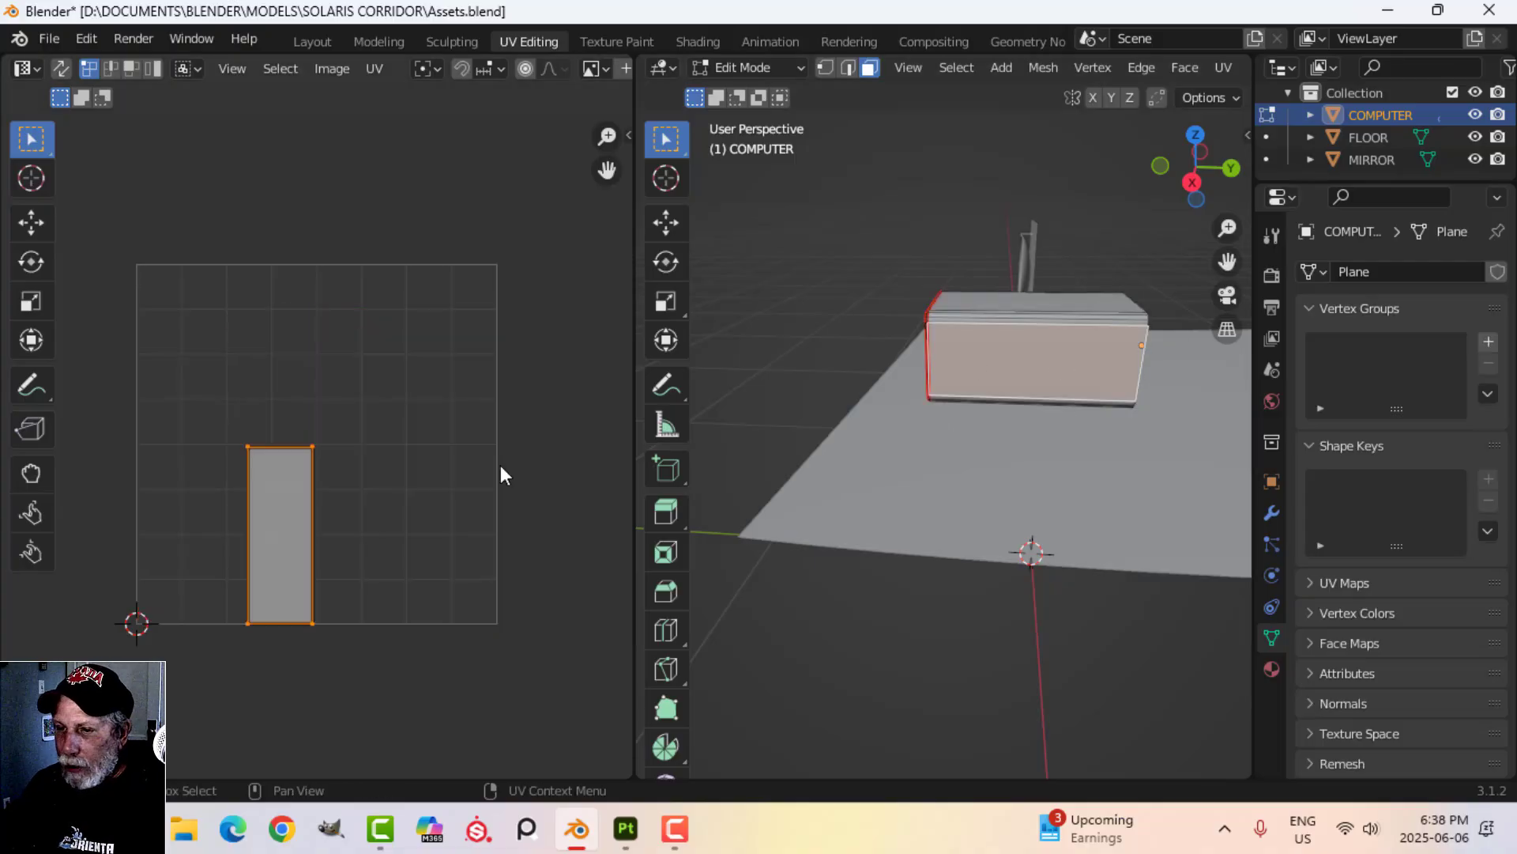
middle_drag(898, 434, 1041, 566)
click(874, 390)
key(Tab)
- Unwrap all faces of the curved FLOOR mesh with the standard Unwrap operation
click(1033, 400)
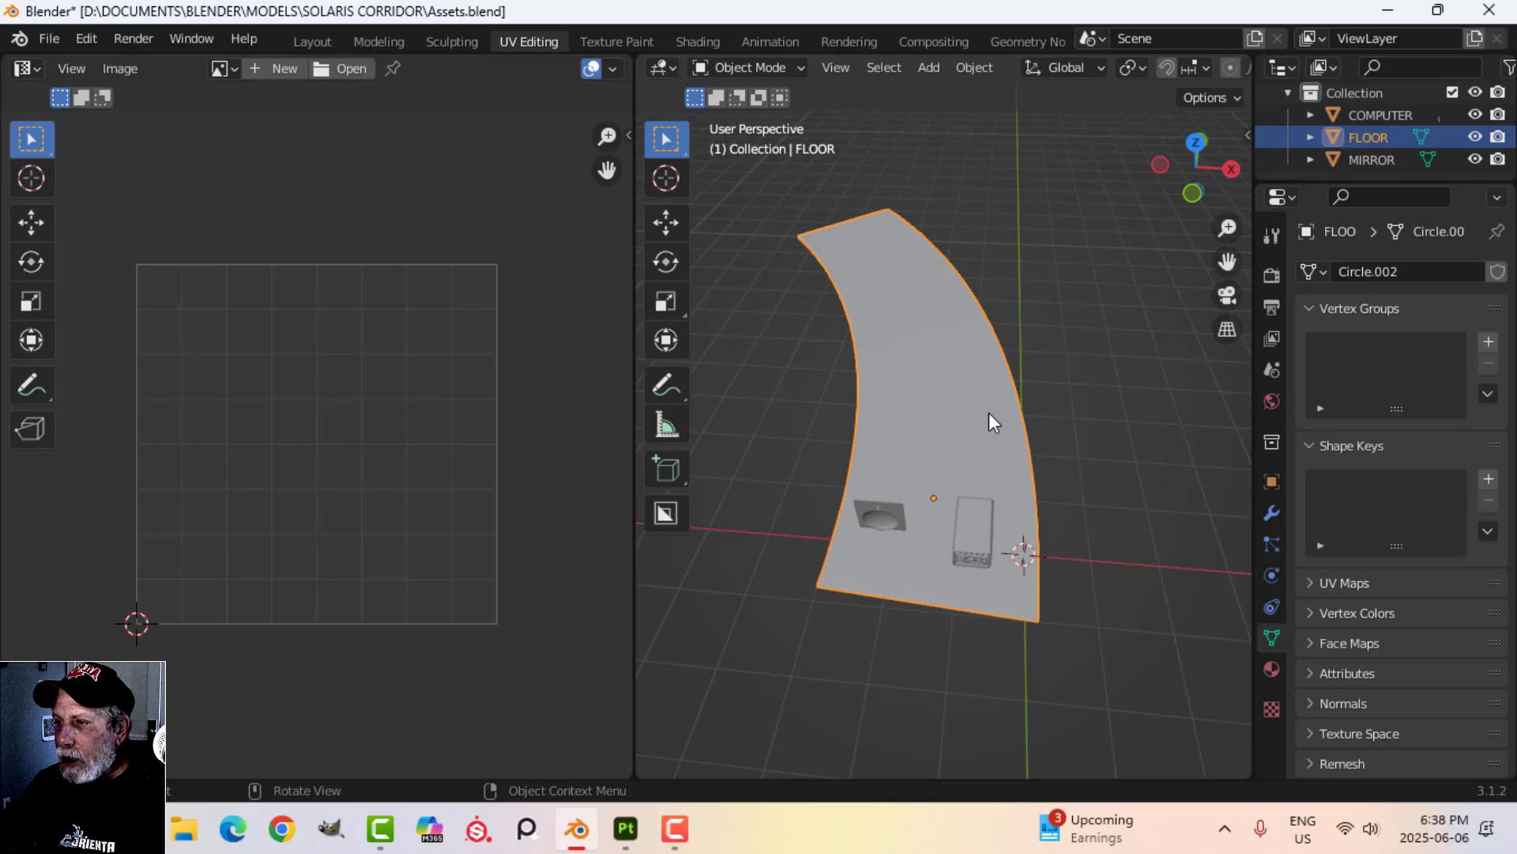
key(Tab)
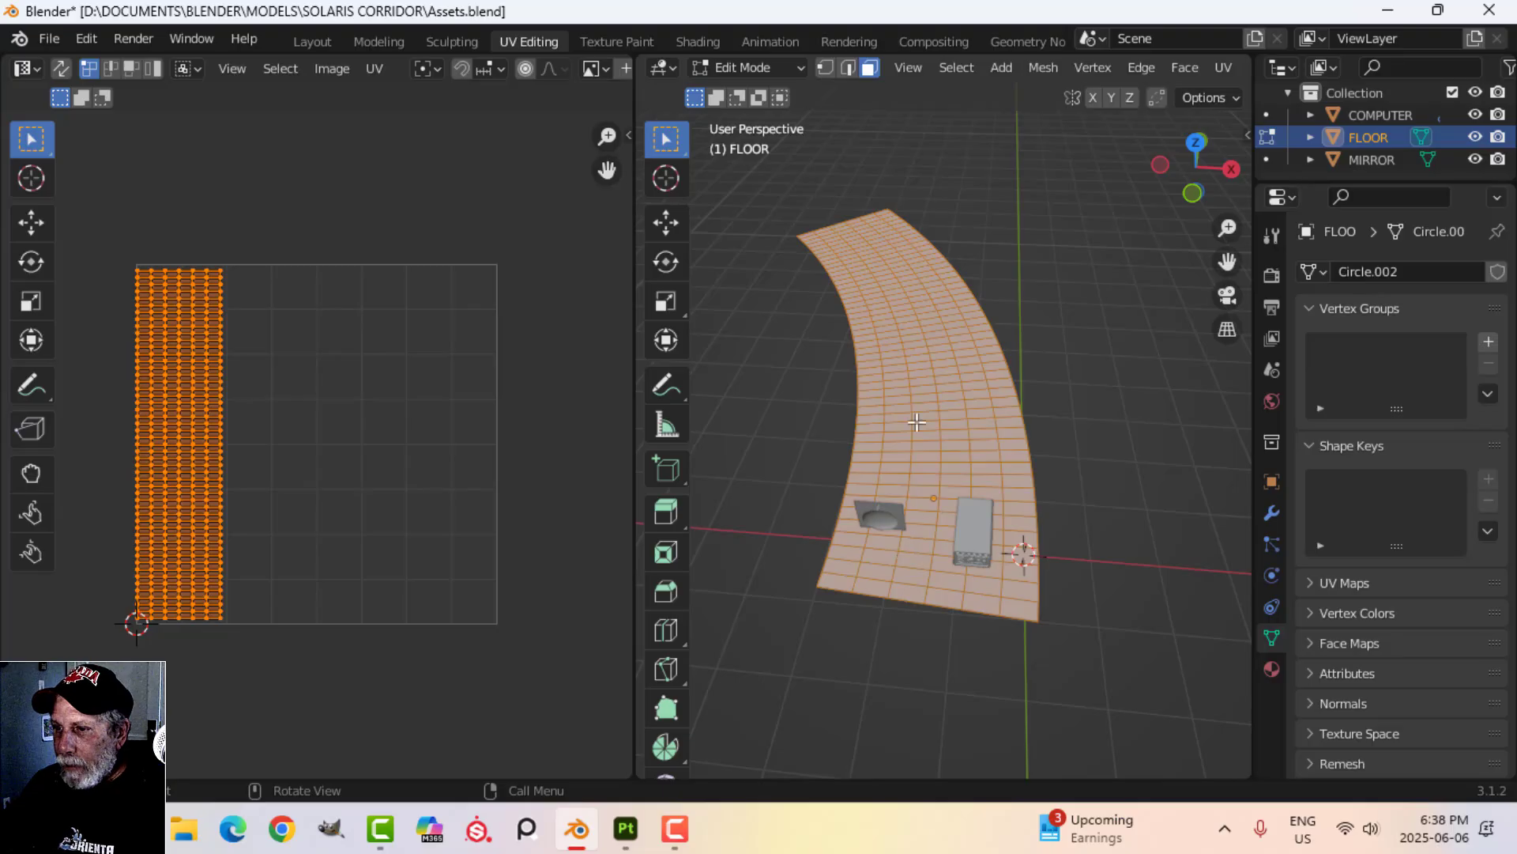
key(u)
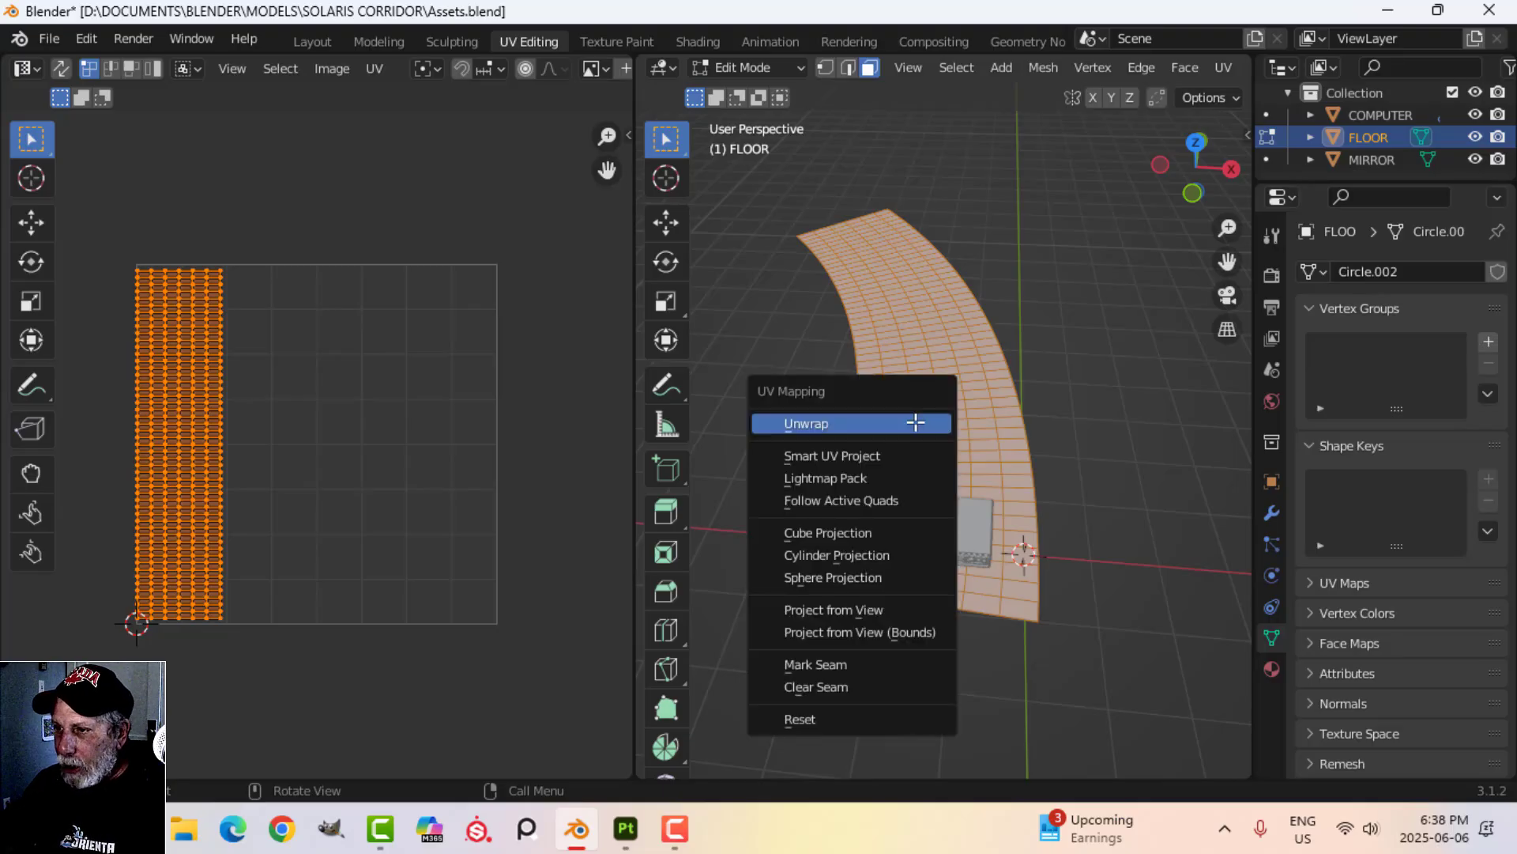
click(915, 420)
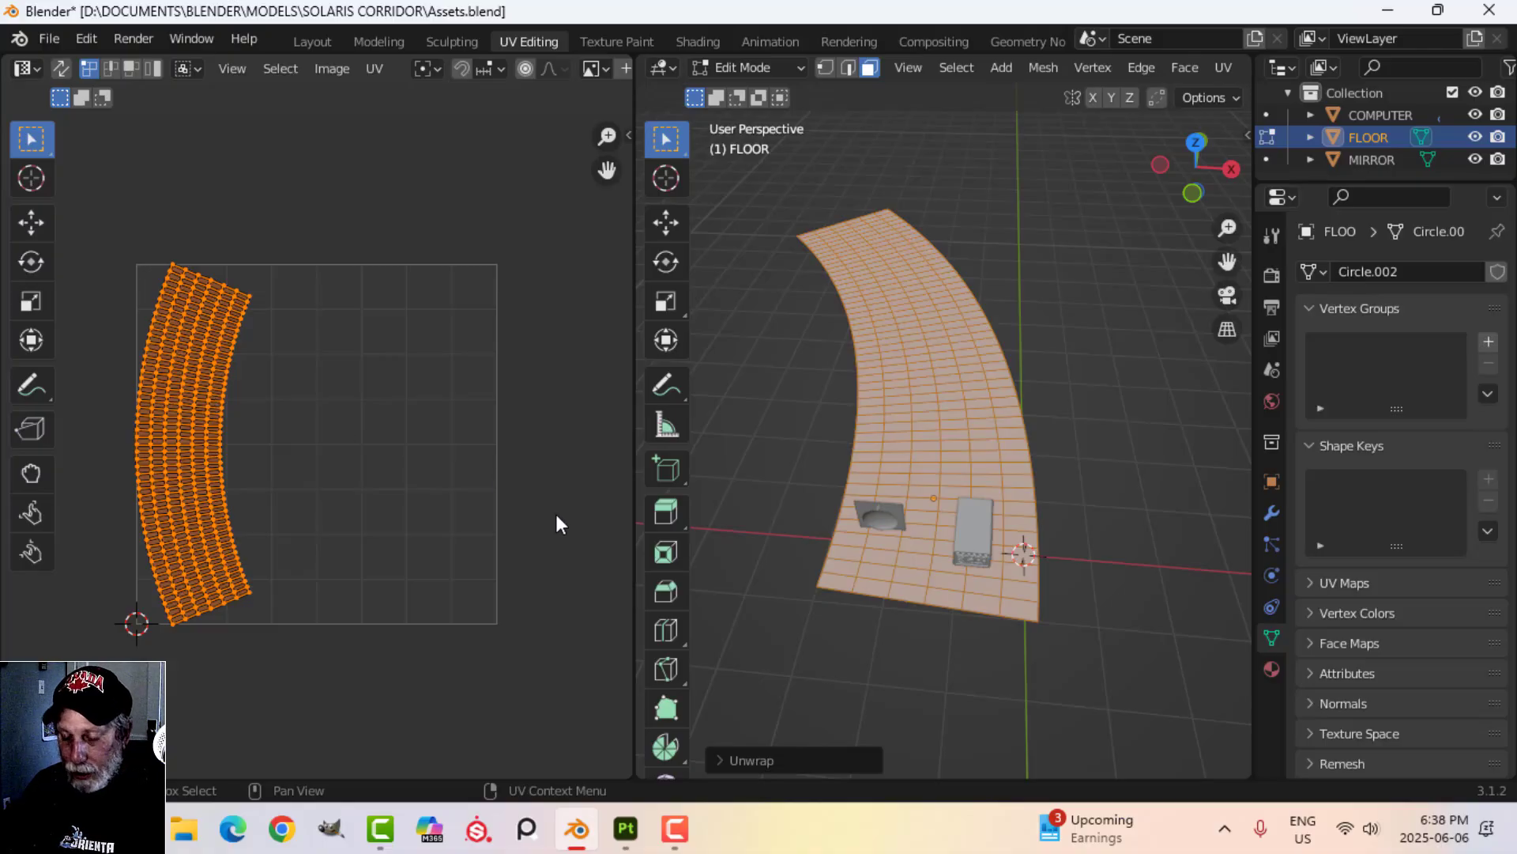
- Straighten the floor's UV island with UV Squares' To Grid By Shape and scale it by about 0.96 to fit the UV tile
key(n)
click(618, 444)
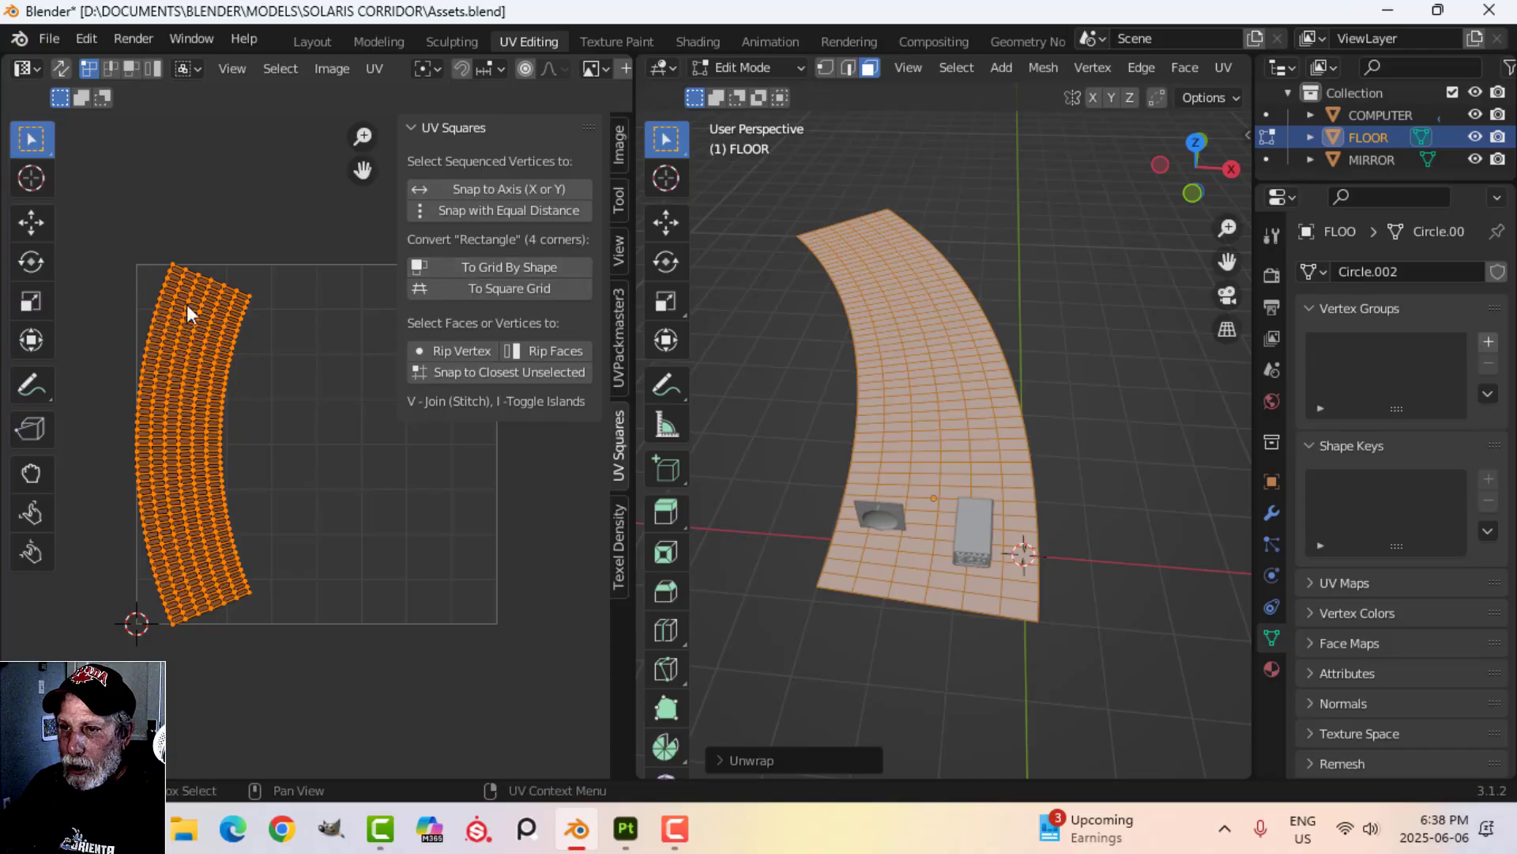
click(467, 269)
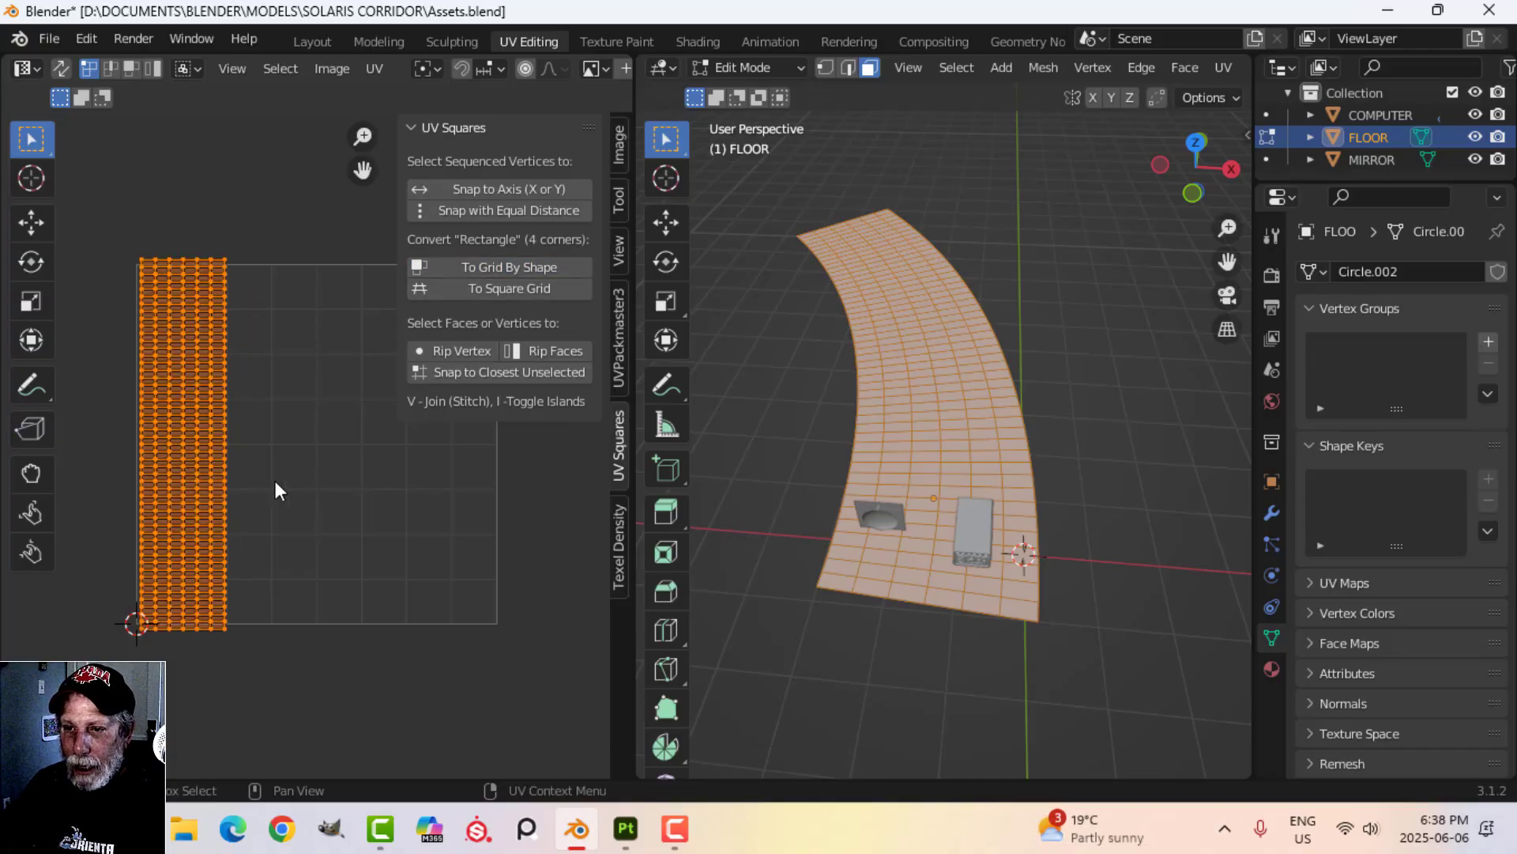
key(s)
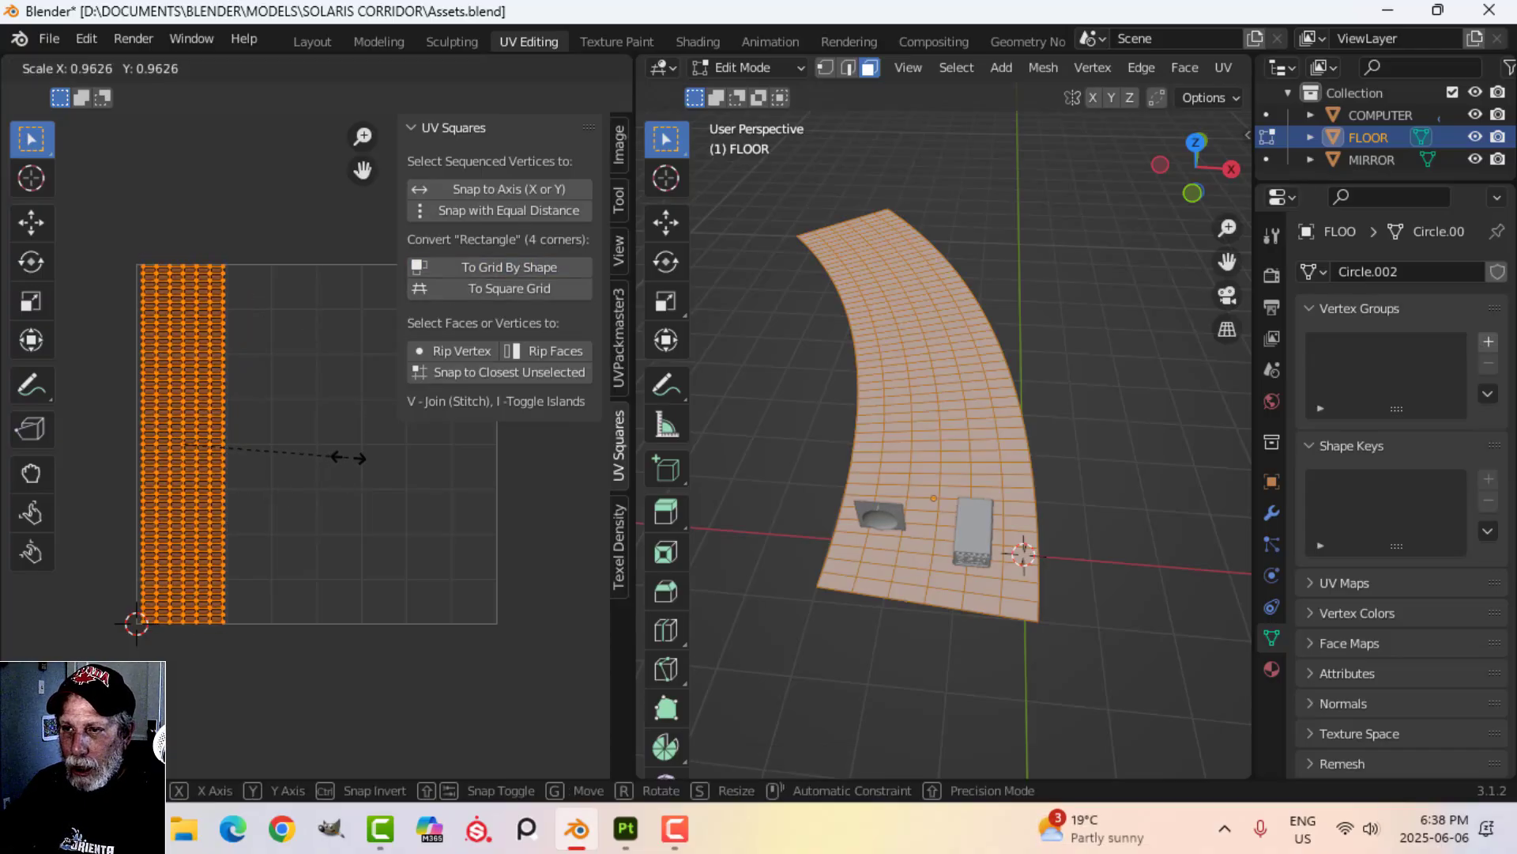
click(349, 458)
key(n)
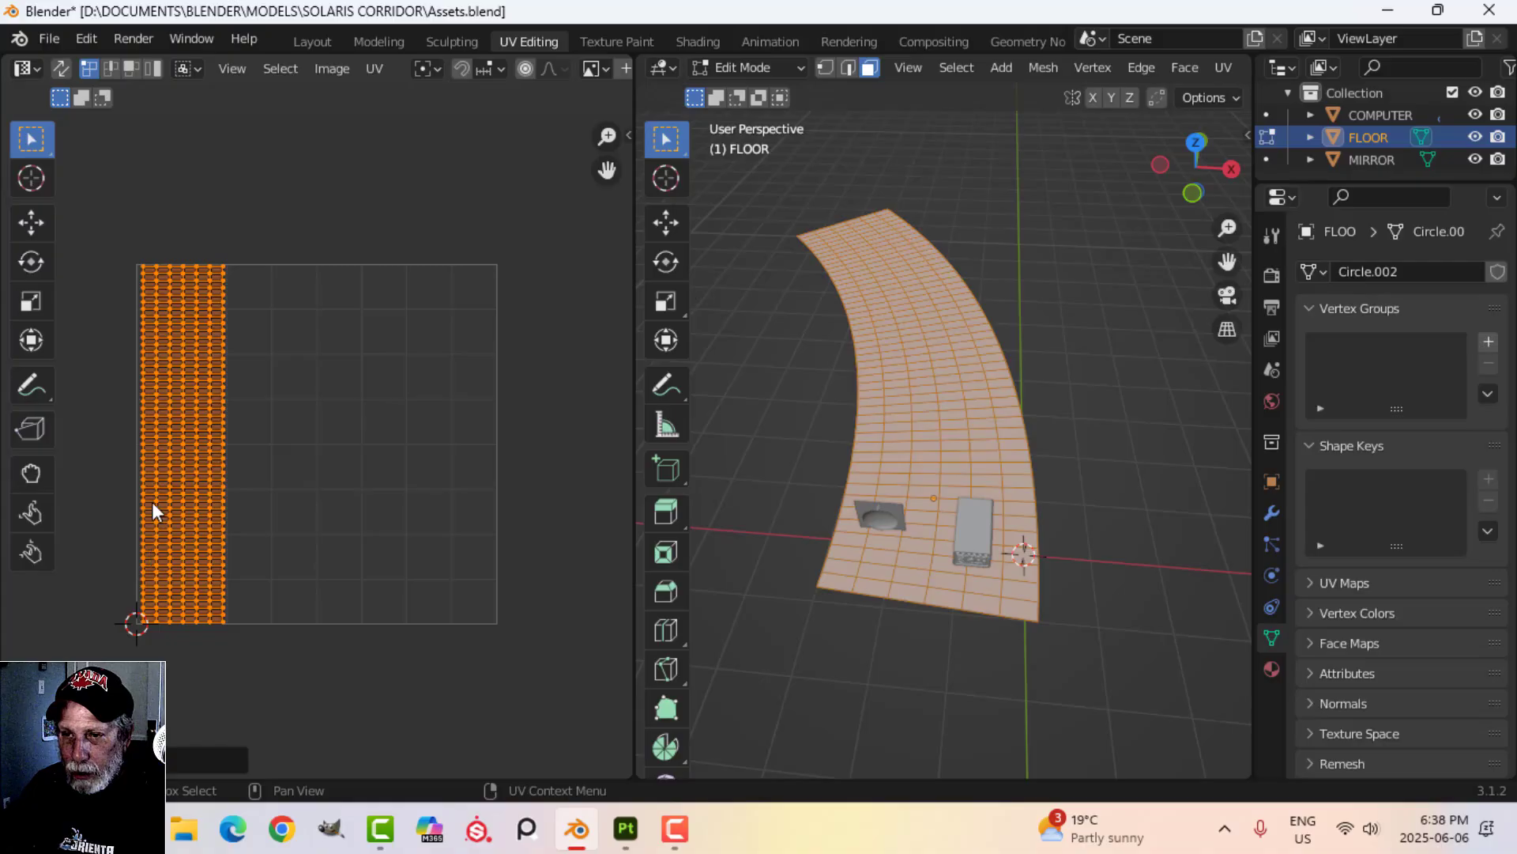
- Return the floor to Object Mode and select all objects in the scene
key(Tab)
middle_drag(940, 467, 856, 448)
middle_drag(986, 457, 1007, 528)
key(a)
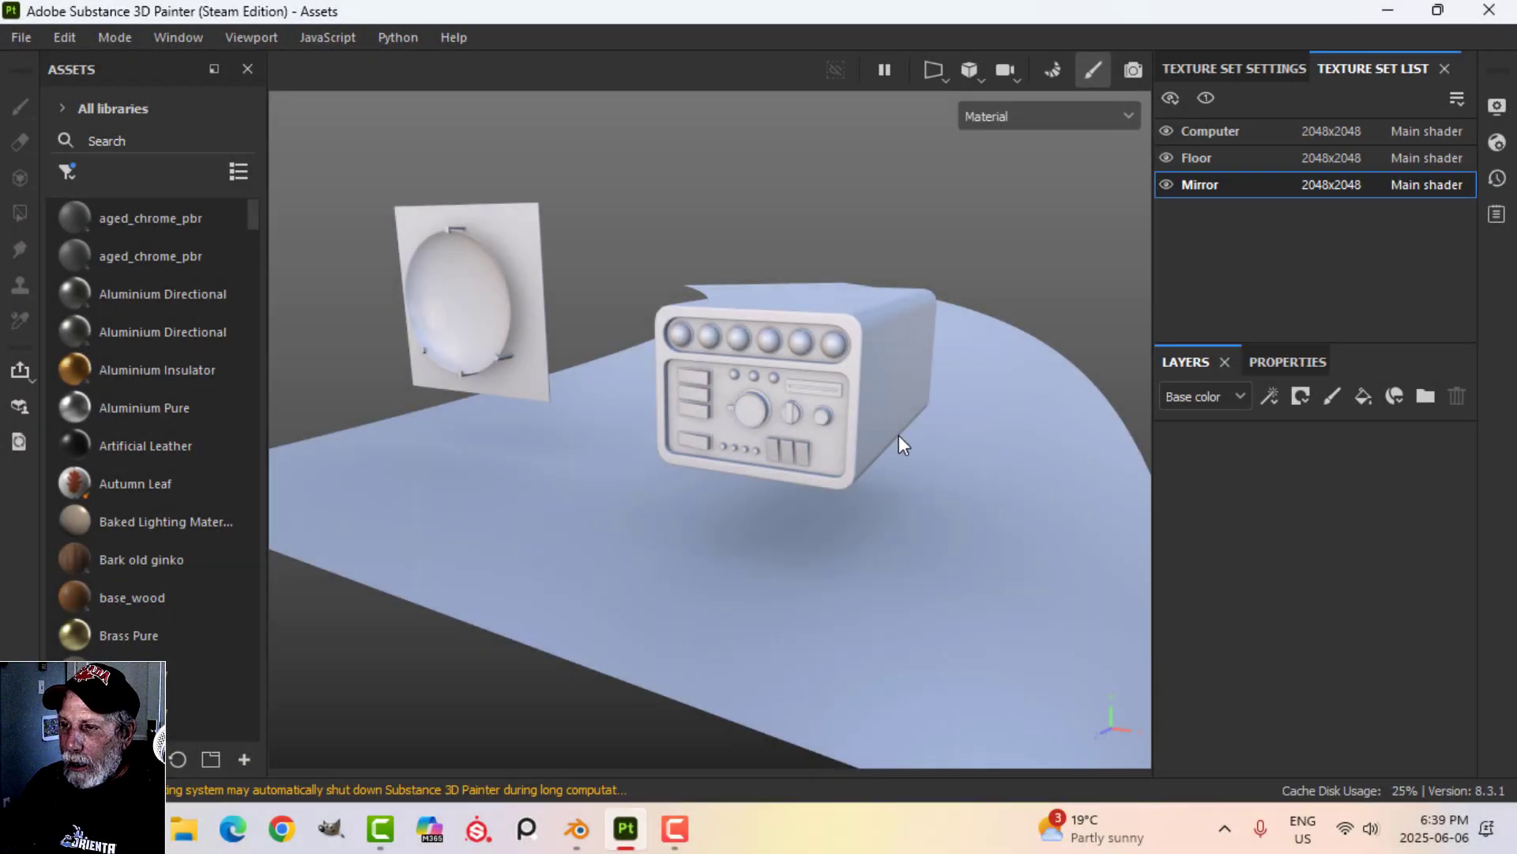
- In Substance 3D Painter, isolate the Mirror texture set so only the mirror is displayed
alt+drag(828, 473, 1028, 373)
alt+drag(866, 423, 824, 492)
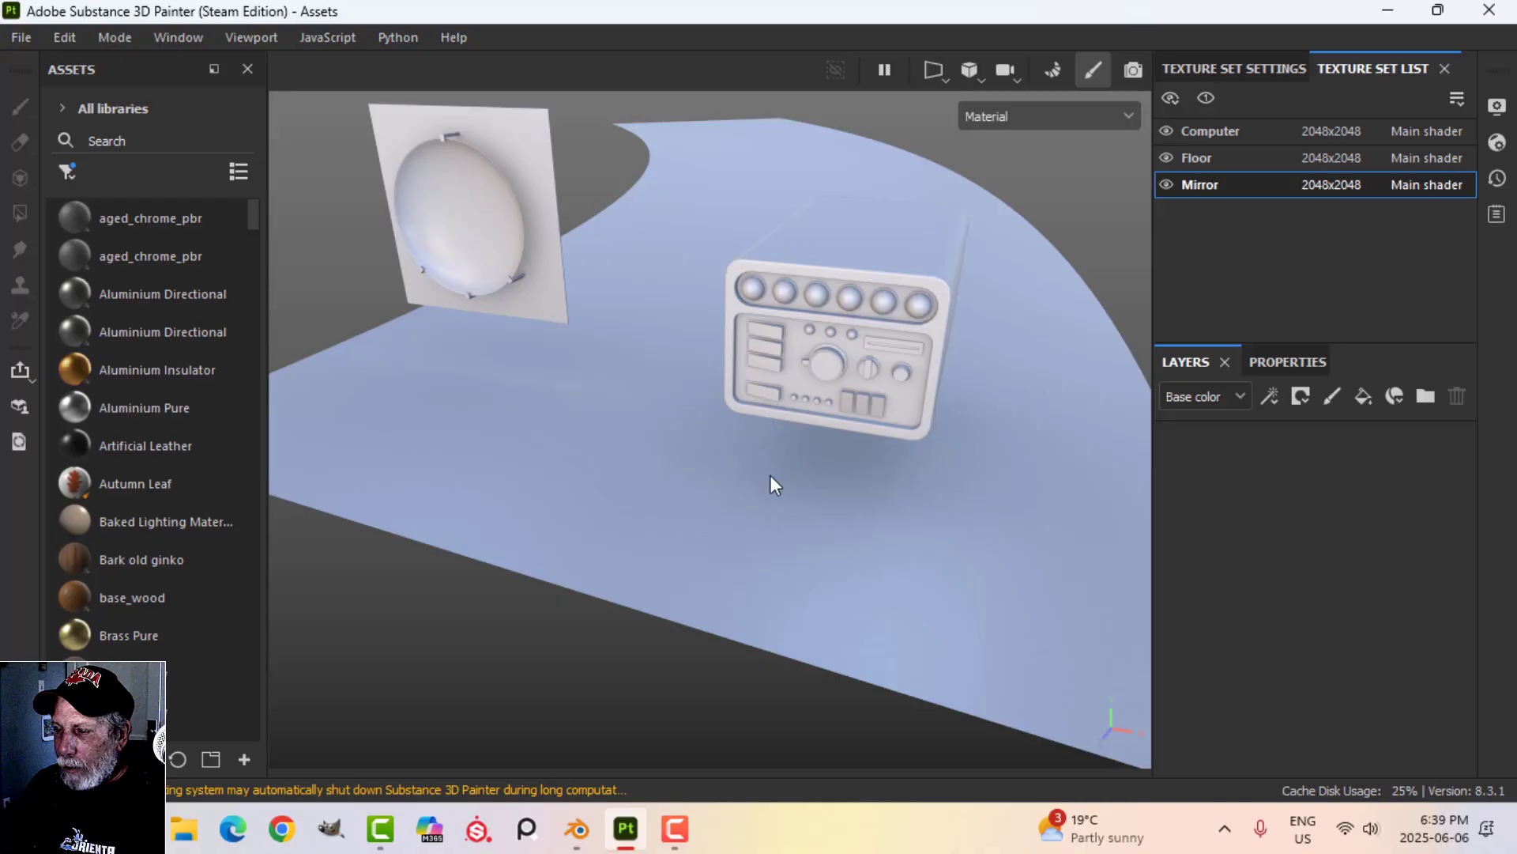
alt+drag(711, 432, 824, 462)
click(1205, 97)
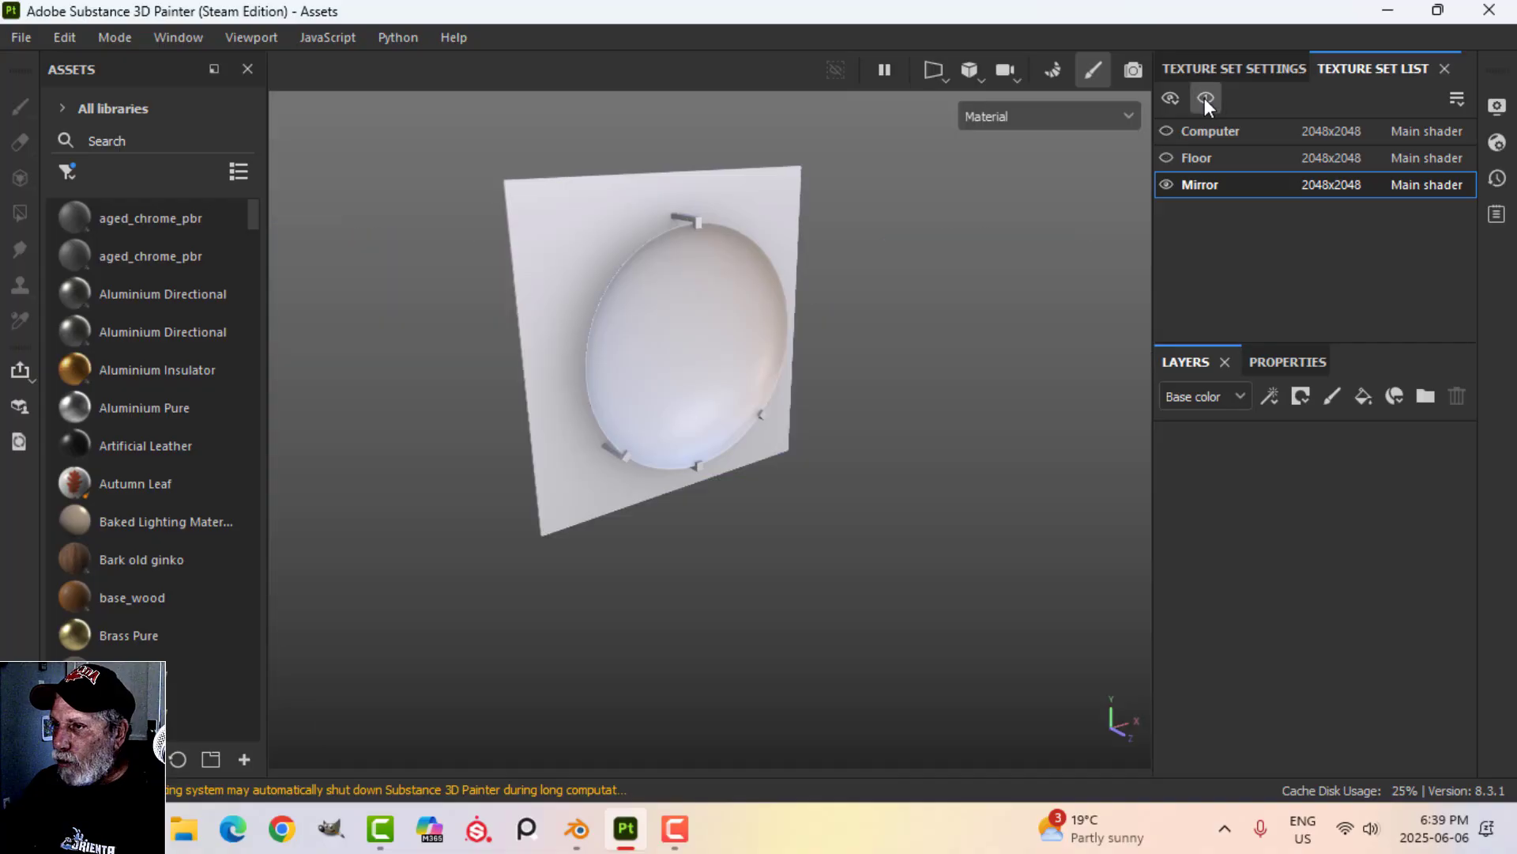
alt+drag(829, 400, 965, 446)
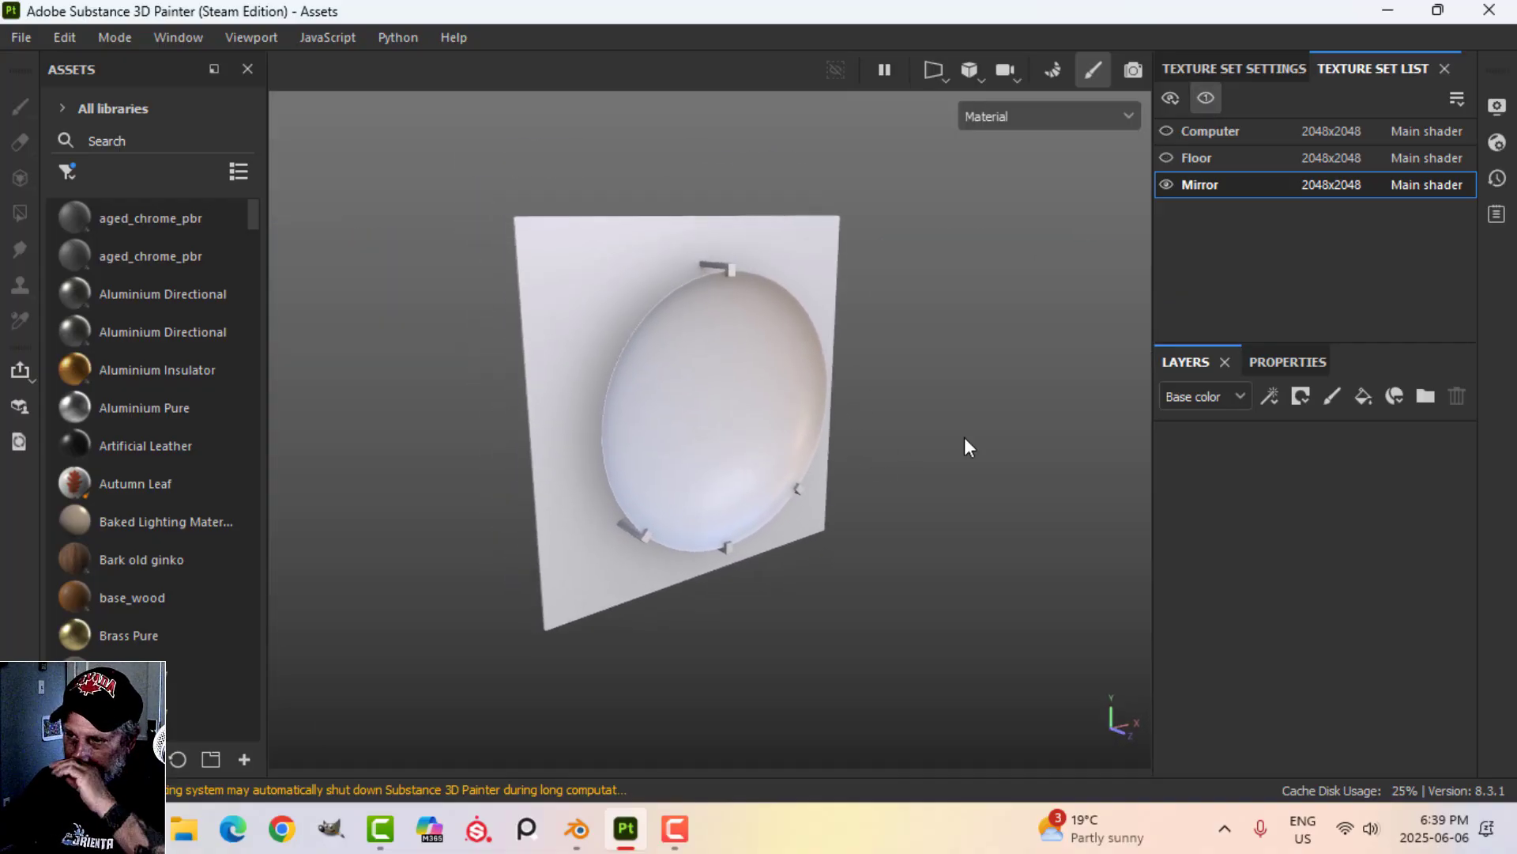
- Add a fill layer to the Mirror texture set with metallic set to 1 and roughness to about 0.12
click(1361, 399)
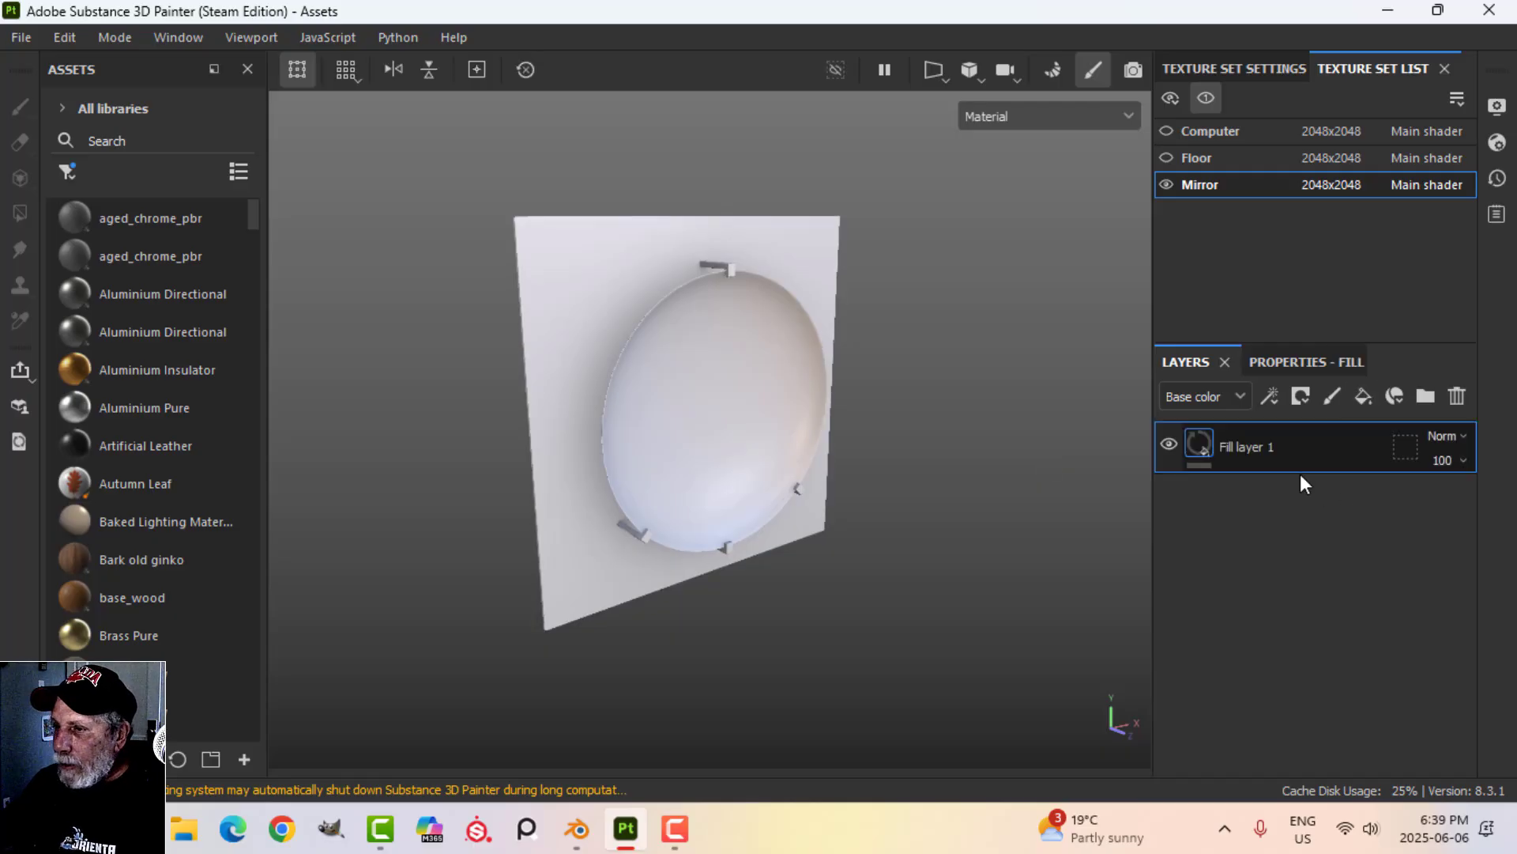
click(1291, 361)
click(1194, 362)
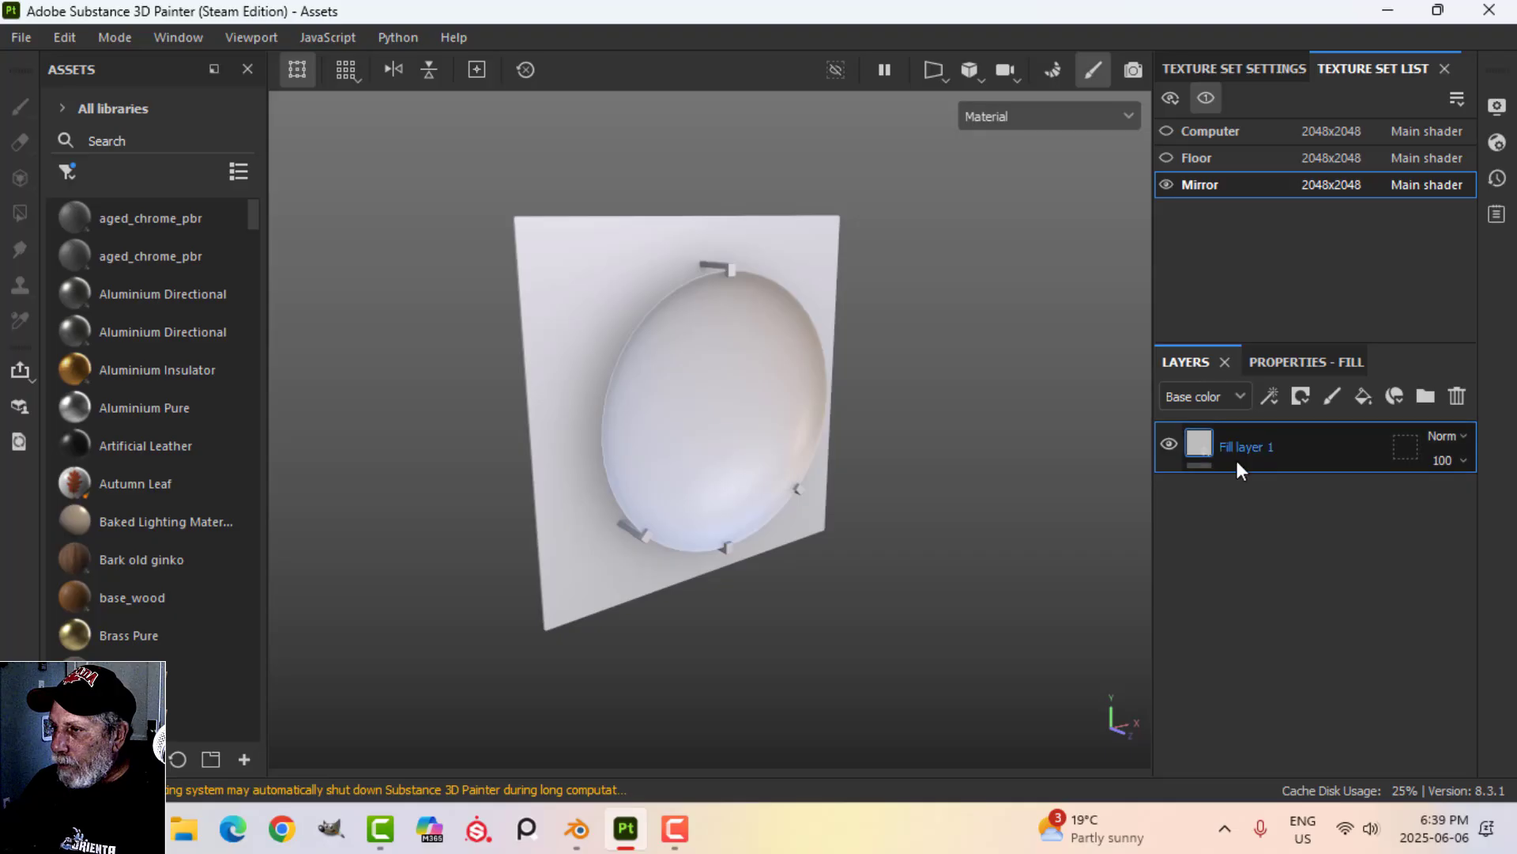
click(1291, 363)
scroll(1288, 606, down, 6)
scroll(1281, 615, up, 2)
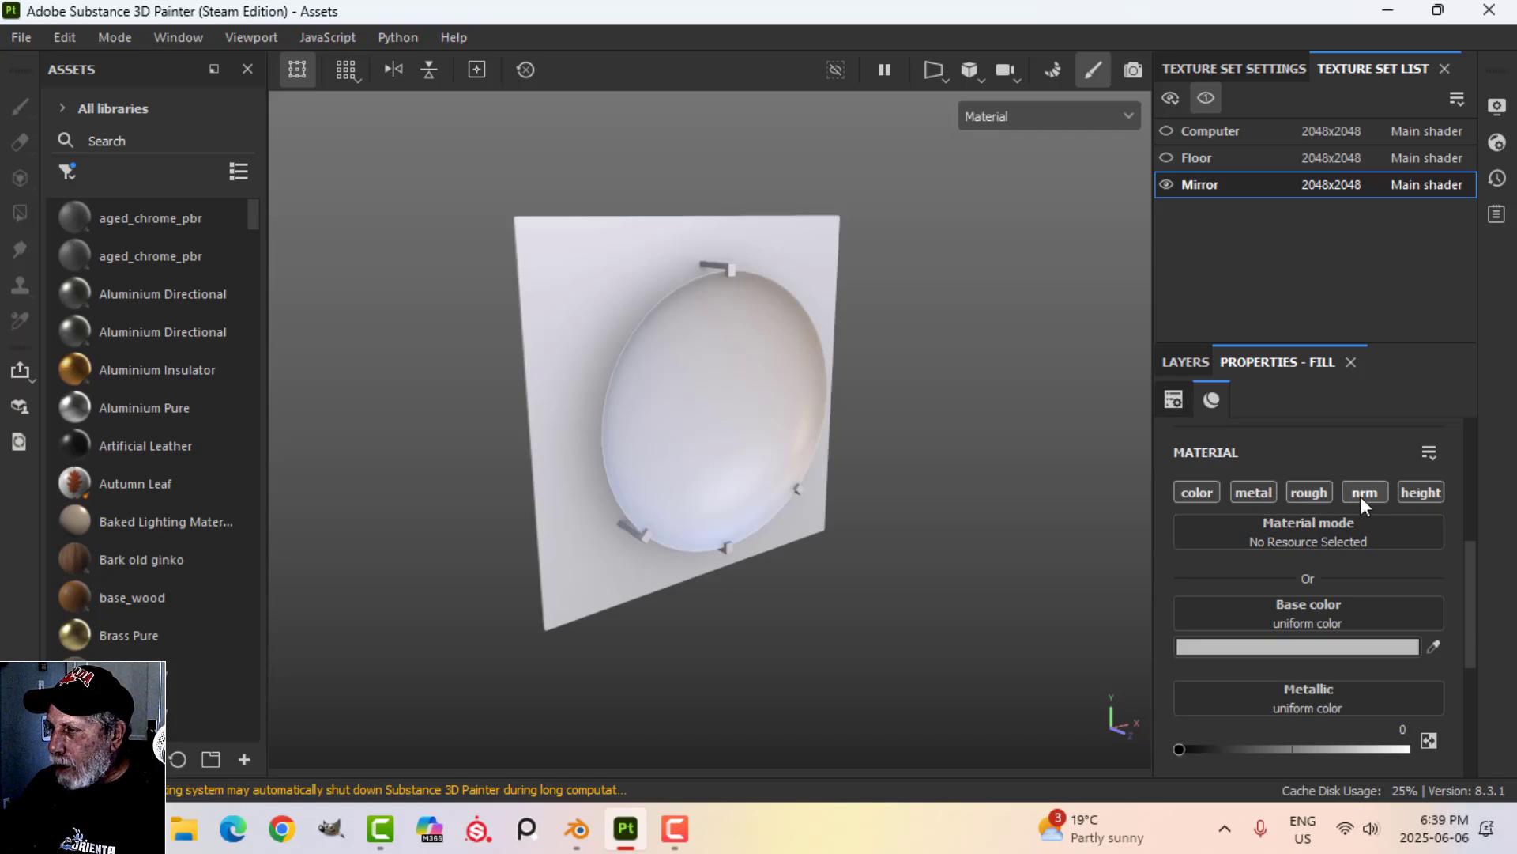
scroll(1273, 708, down, 2)
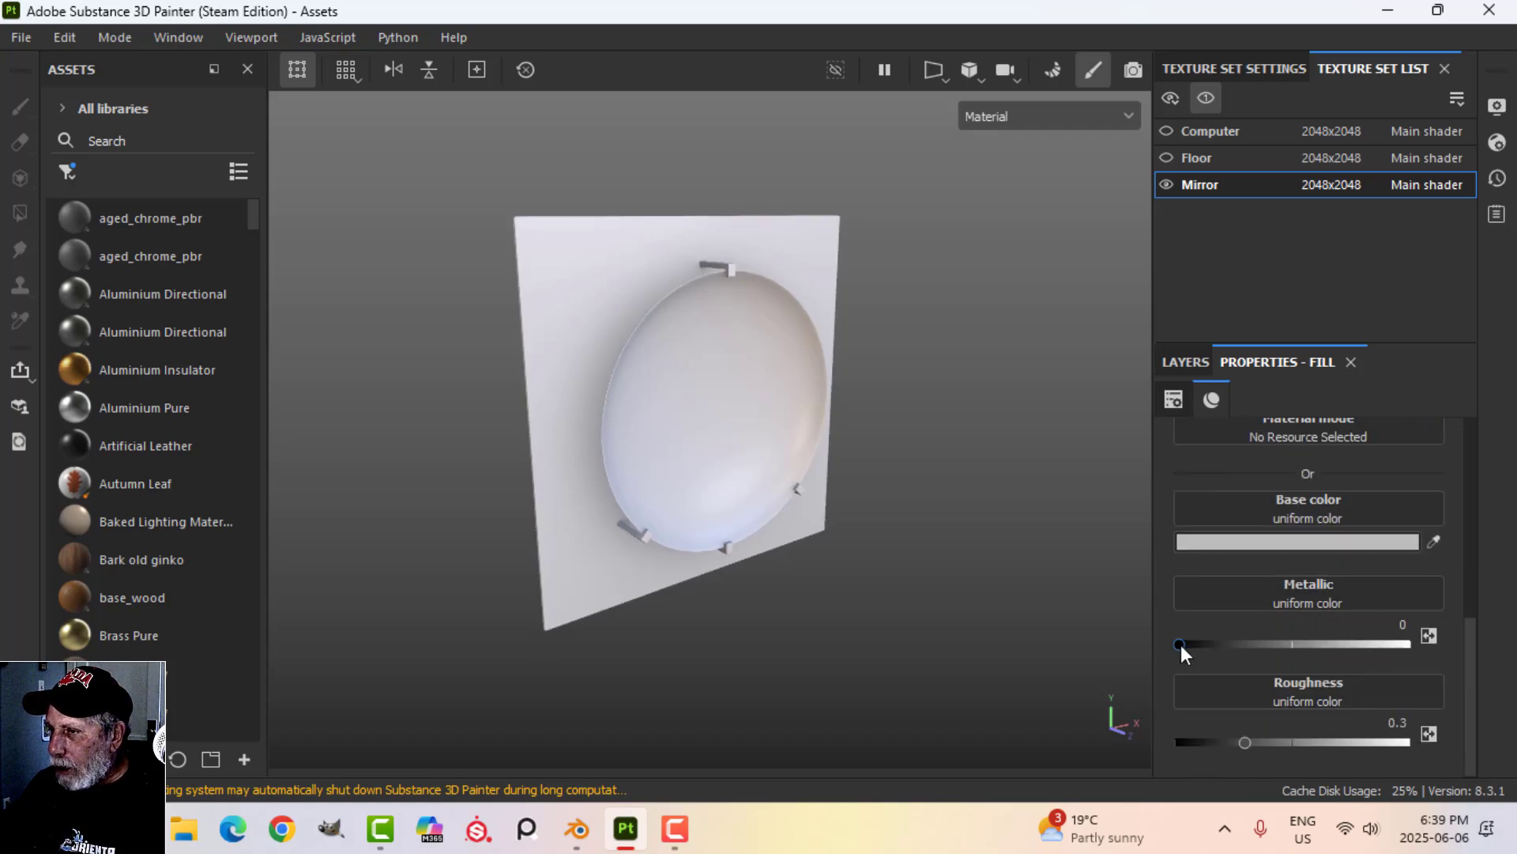
drag(1180, 644, 1432, 643)
mouse_move(848, 496)
alt+mouse_down()
mouse_move(853, 440)
mouse_move(857, 477)
alt+mouse_up()
drag(1240, 743, 1202, 742)
mouse_move(867, 515)
alt+mouse_down()
mouse_move(793, 495)
mouse_move(626, 393)
mouse_move(715, 383)
mouse_move(859, 486)
alt+mouse_up()
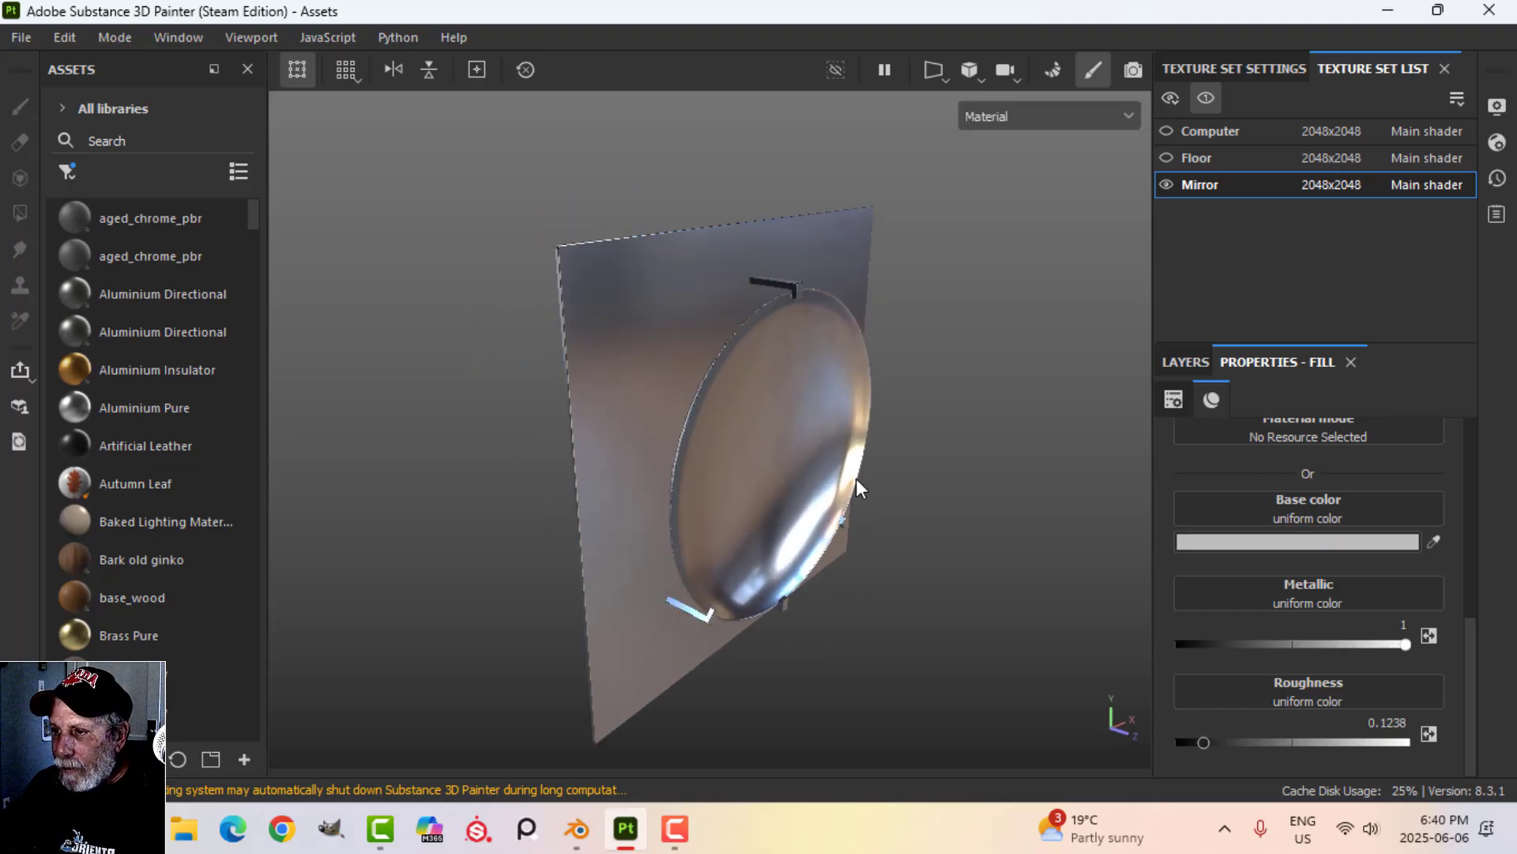
- Examine the environment, shadow and camera options in the display settings and view the mirror's reflections
click(1497, 106)
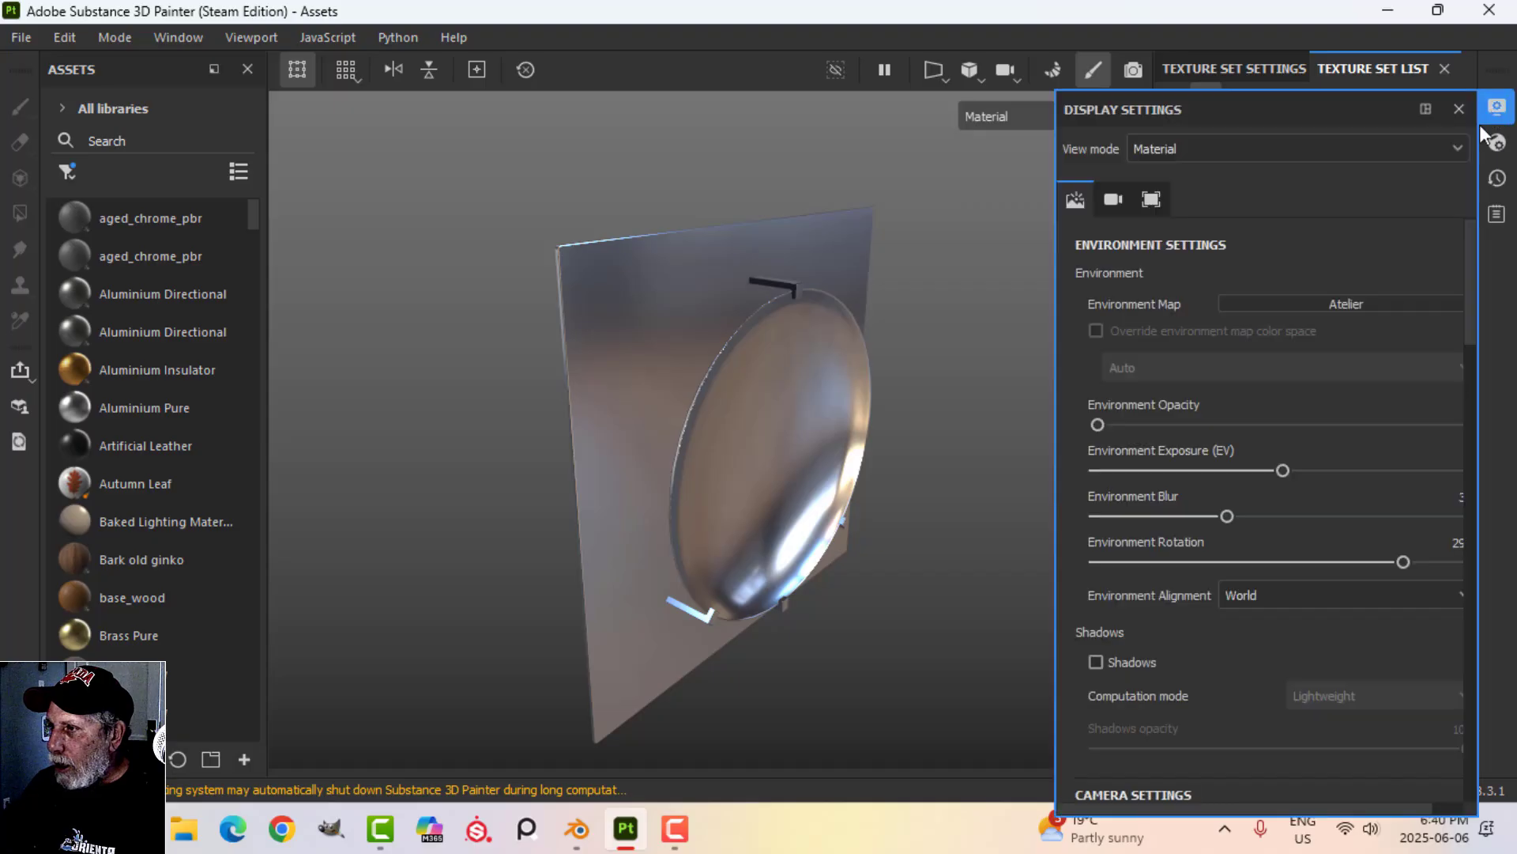
scroll(1153, 561, down, 3)
scroll(1154, 561, down, 3)
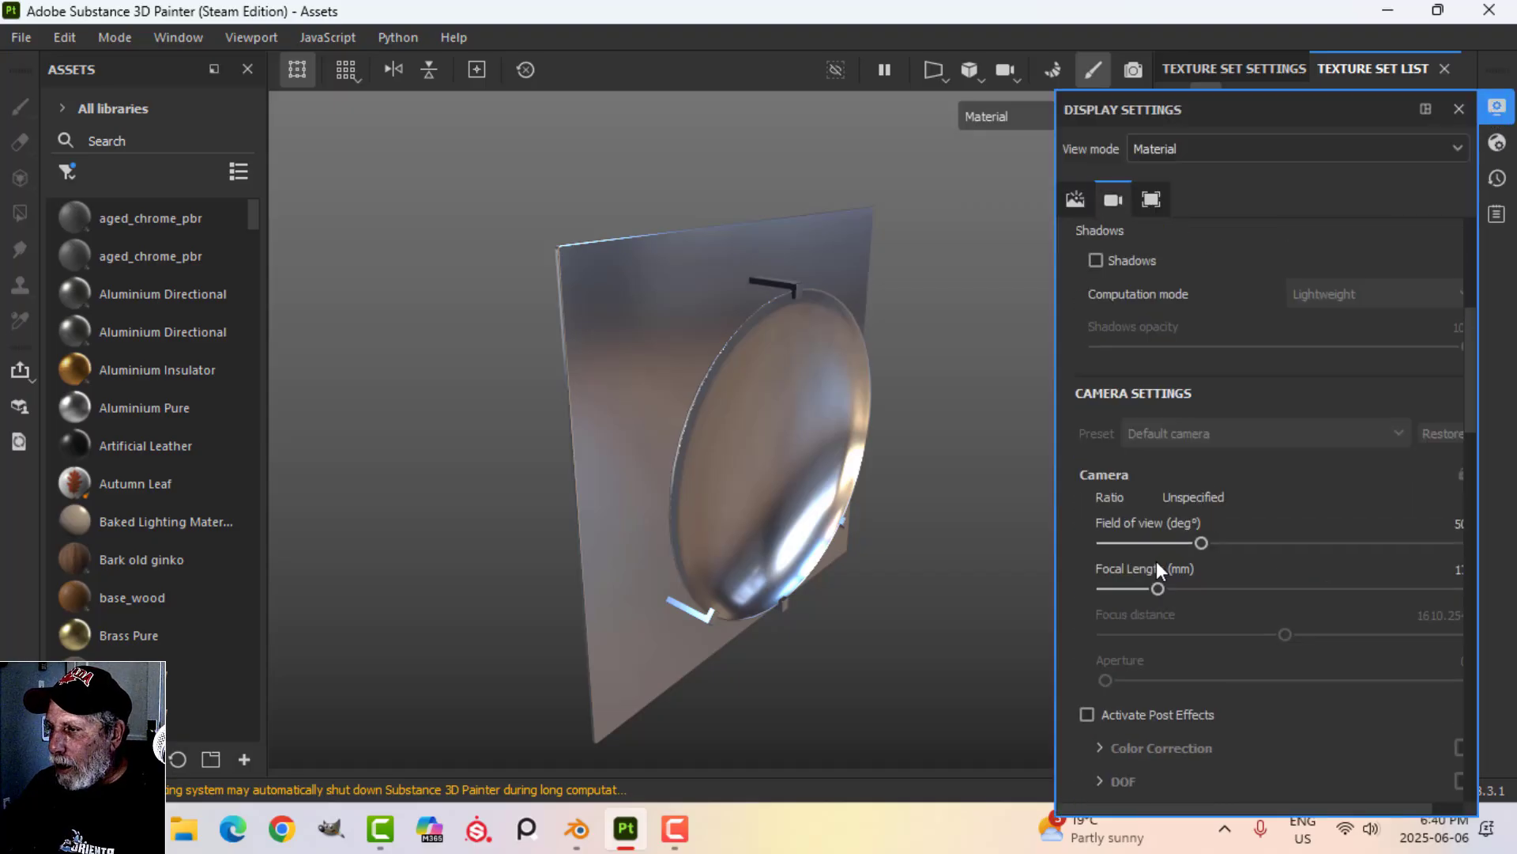
scroll(1135, 502, up, 1)
scroll(1133, 505, down, 4)
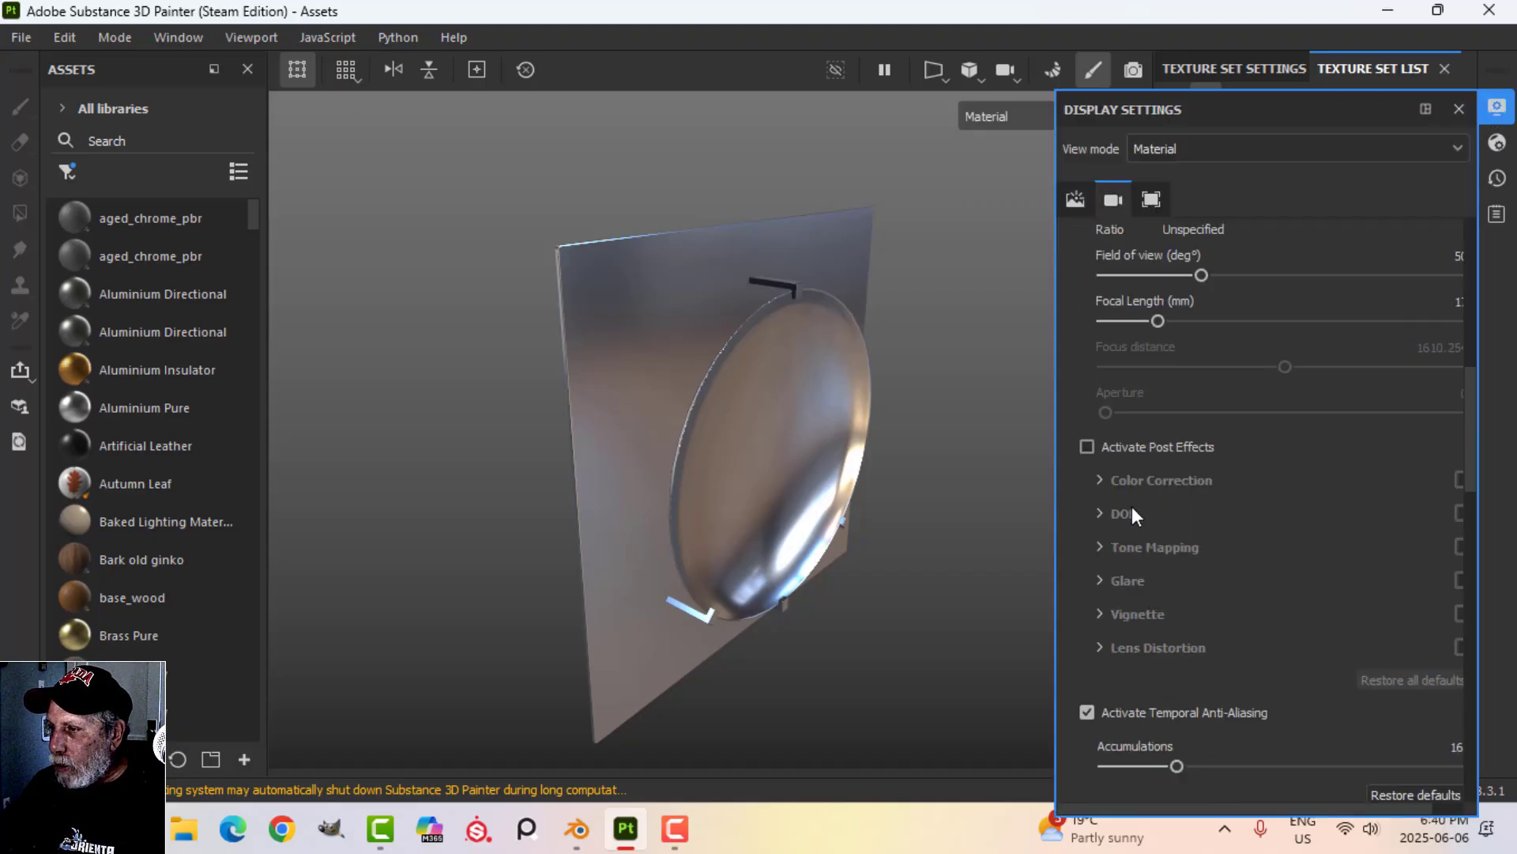
click(1497, 106)
alt+drag(838, 316, 819, 368)
mouse_move(830, 391)
alt+middle_down()
mouse_move(819, 349)
mouse_move(821, 365)
alt+middle_up()
- Rename the metallic fill layer to "Mirror"
click(1186, 362)
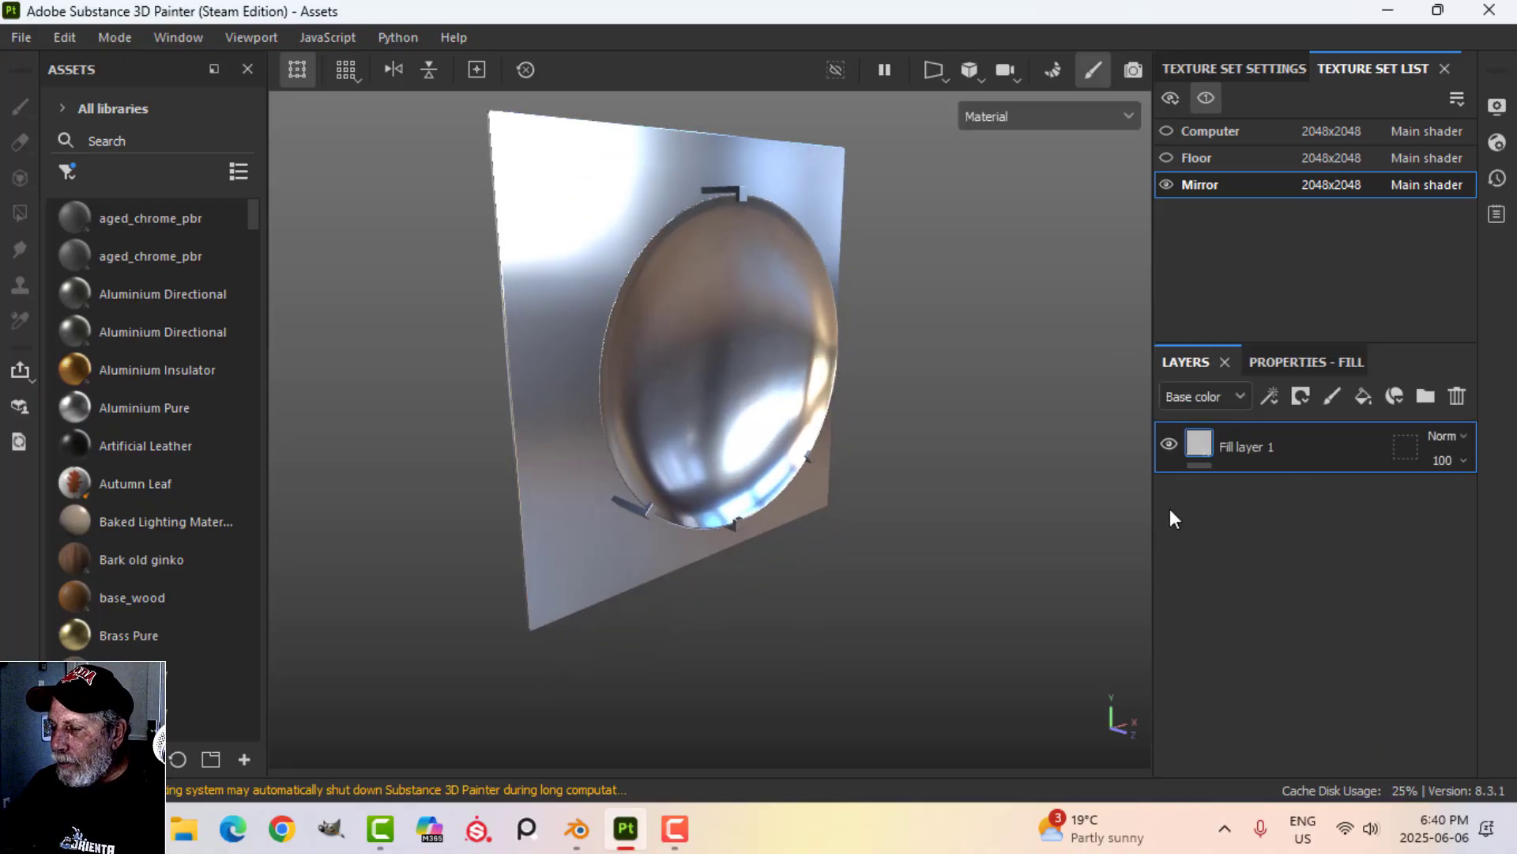
double_click(1235, 439)
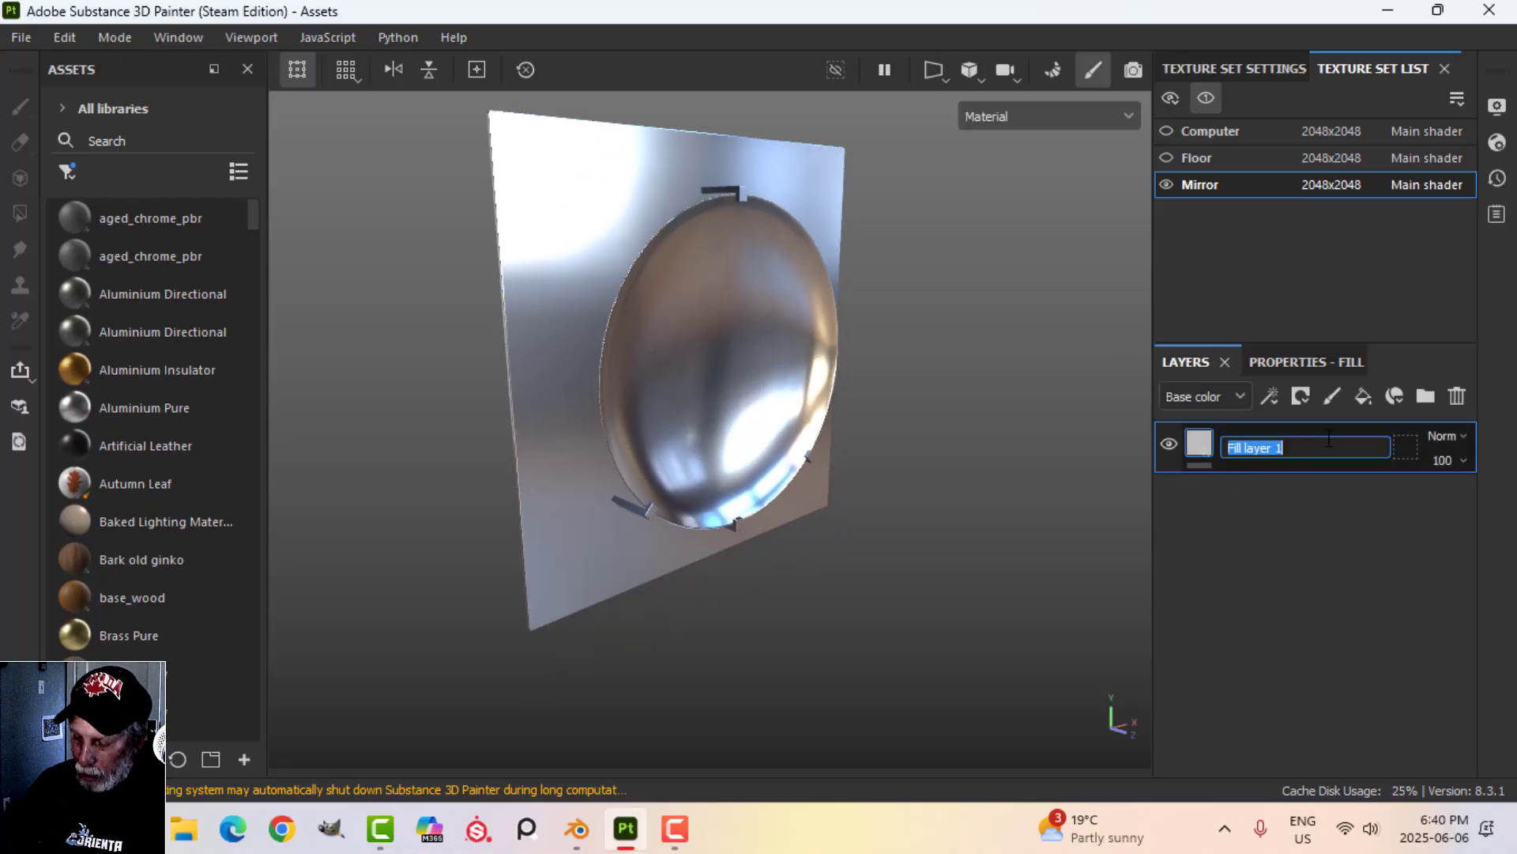
key(Caps_Lock)
text(Mirro)
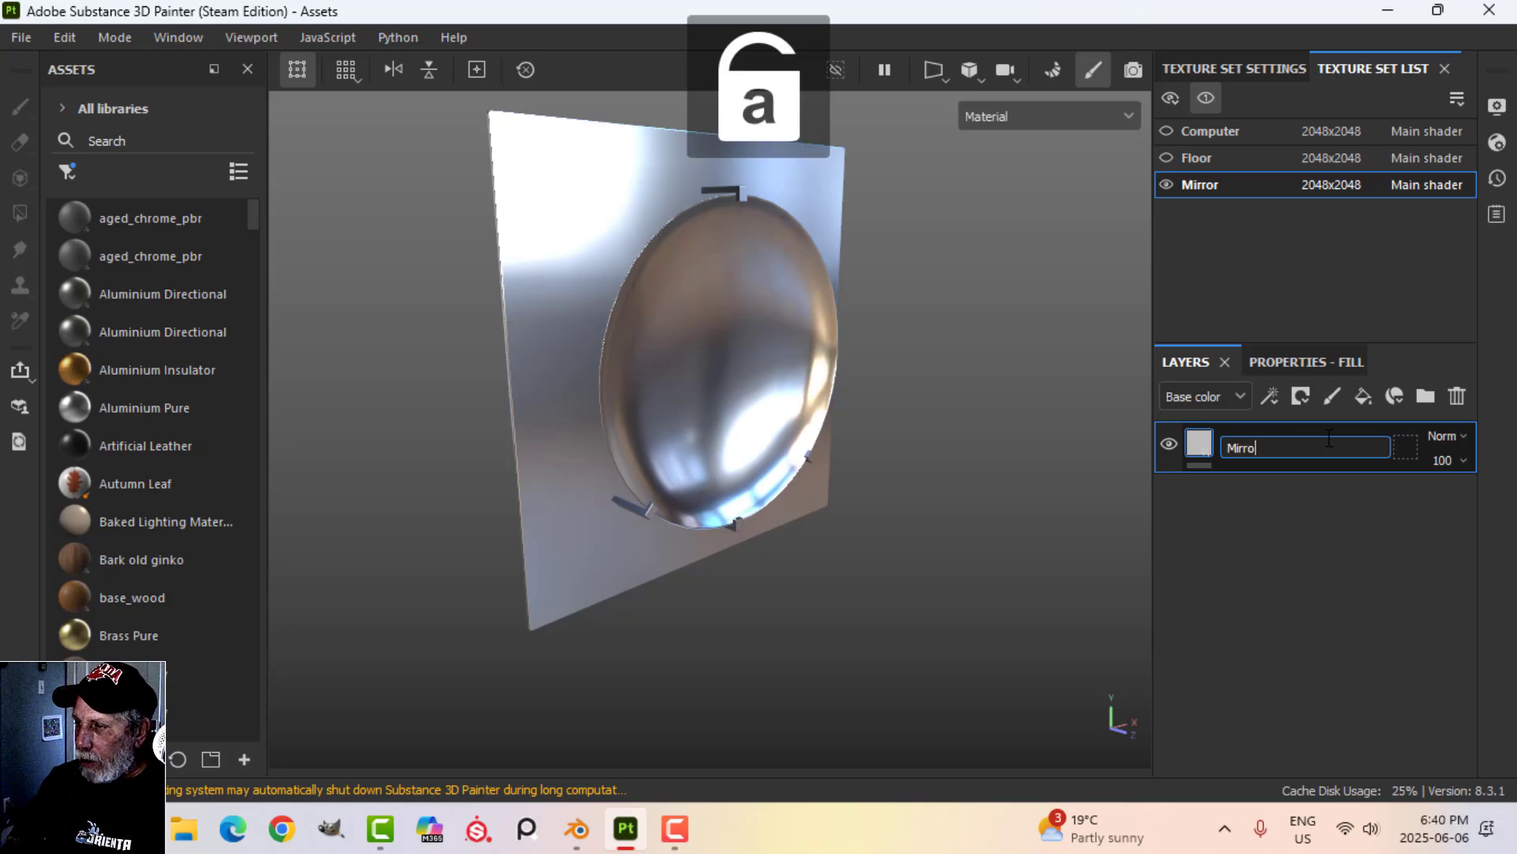
text(r)
key(Return)
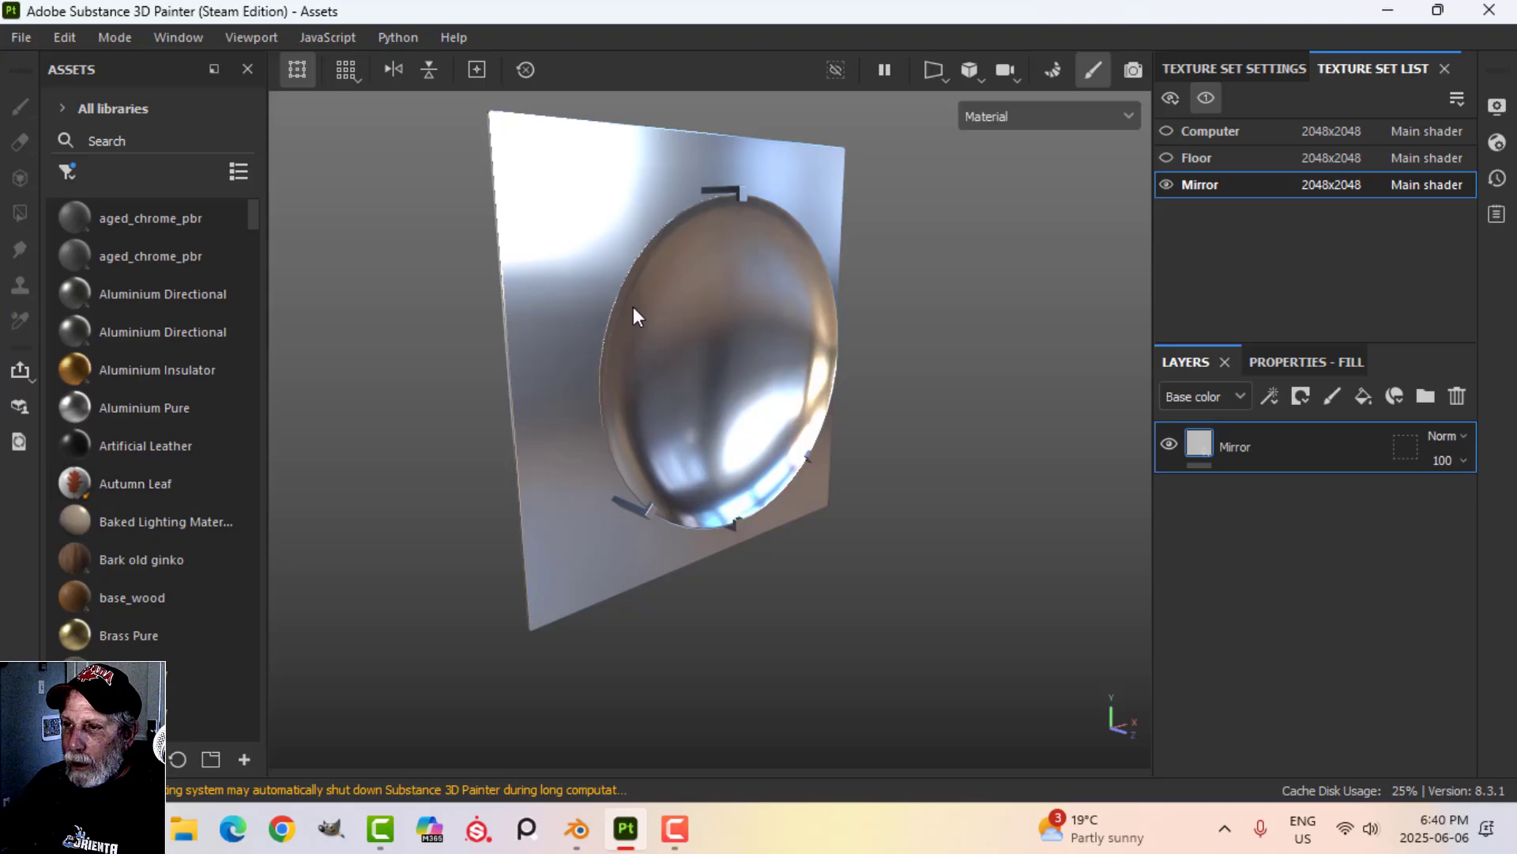
- Add the Aluminium Pure material as a layer above Mirror and give it a black mask
mouse_move(131, 409)
mouse_down()
mouse_move(1006, 439)
mouse_move(1262, 424)
mouse_up()
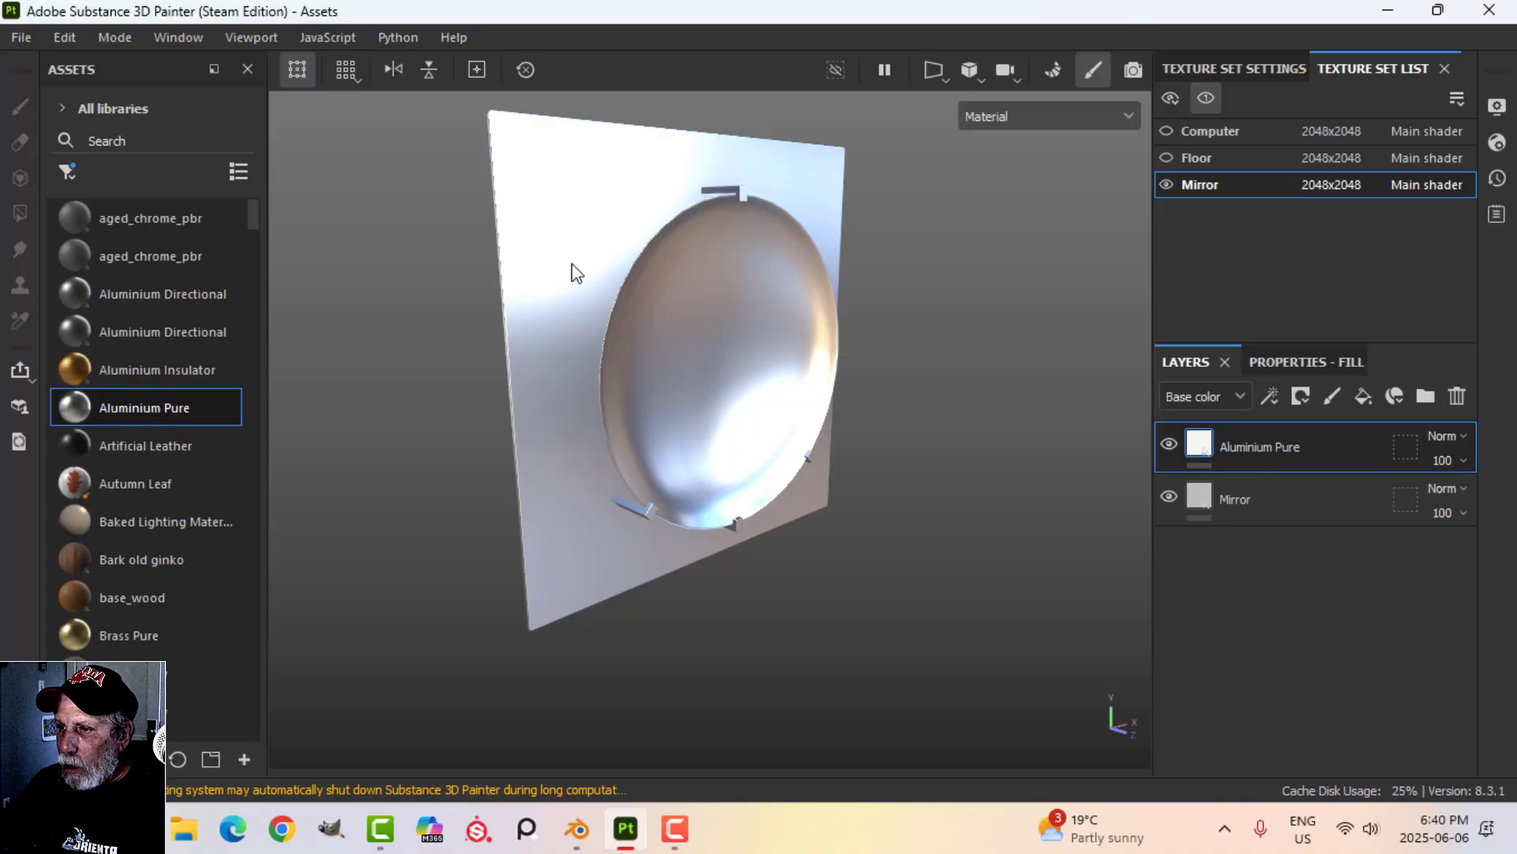
click(1303, 395)
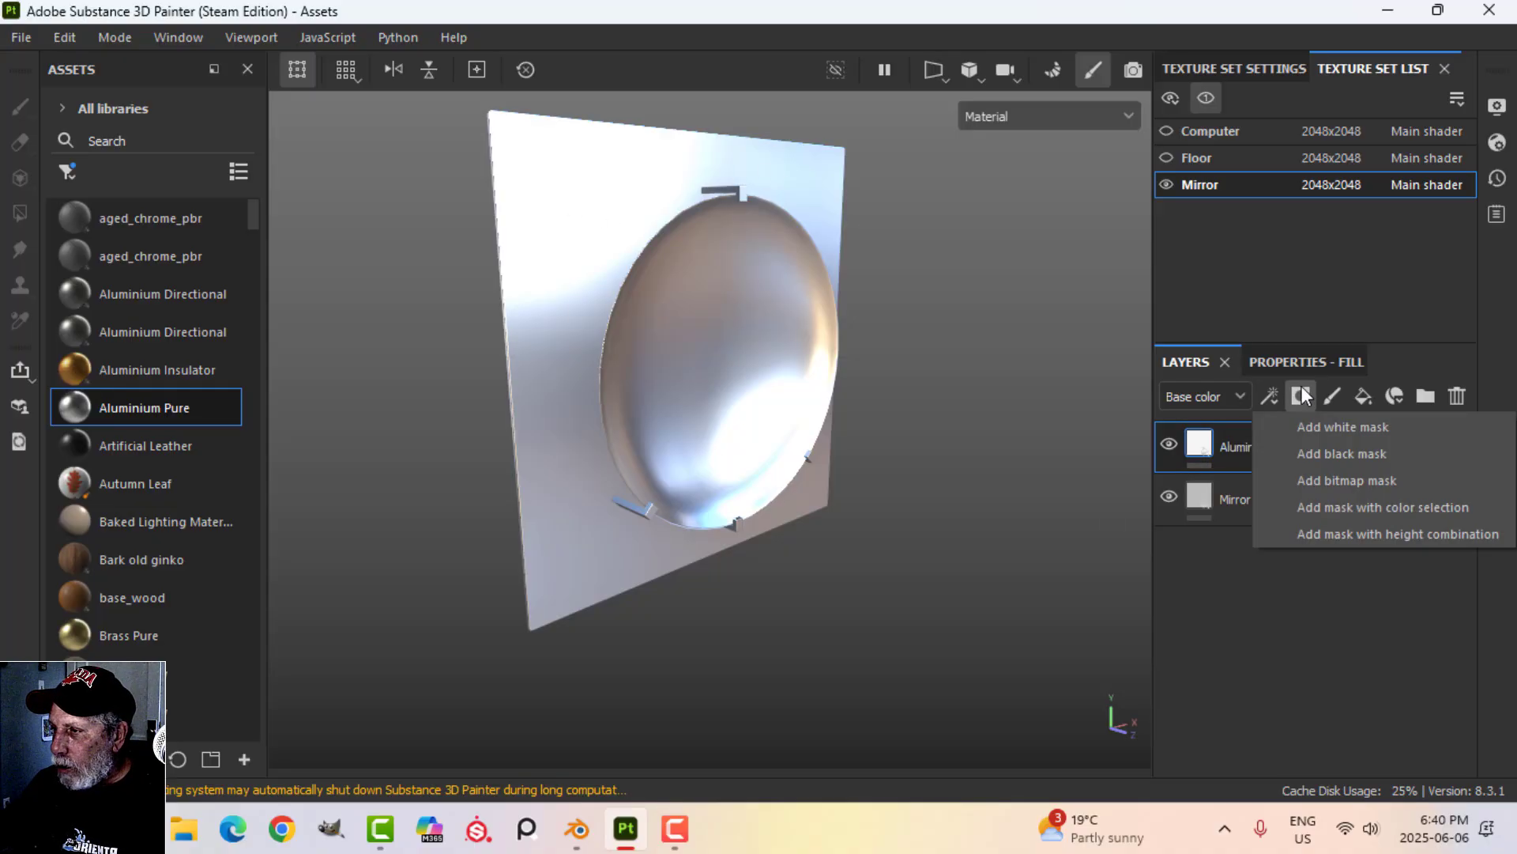
click(1312, 454)
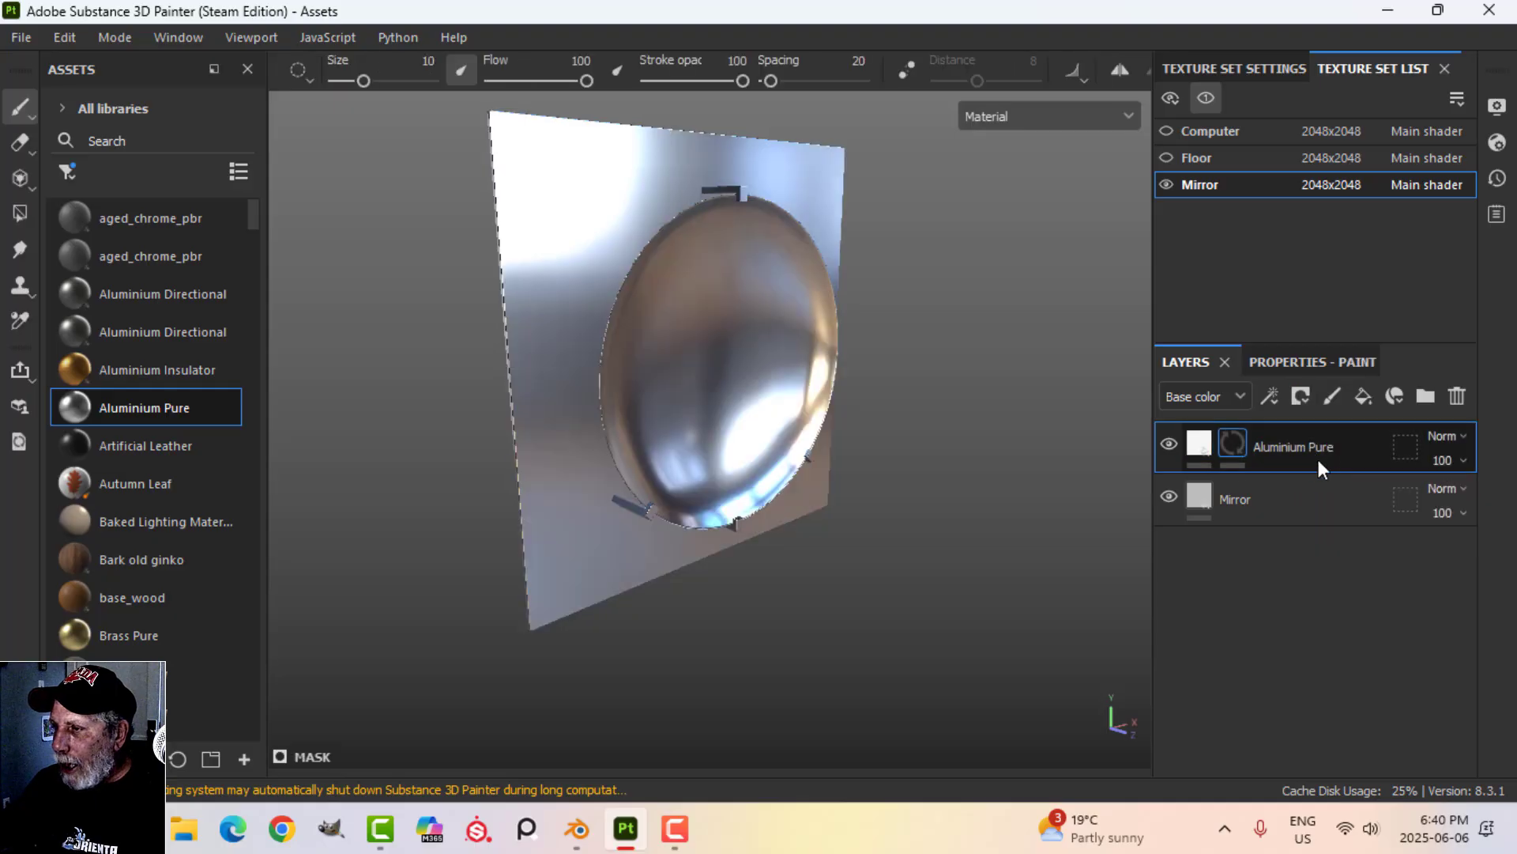
- Reveal Aluminium Pure on the square backing plate using Polygon Fill in mesh mode, and check it under rotated environment lighting
click(21, 212)
click(367, 70)
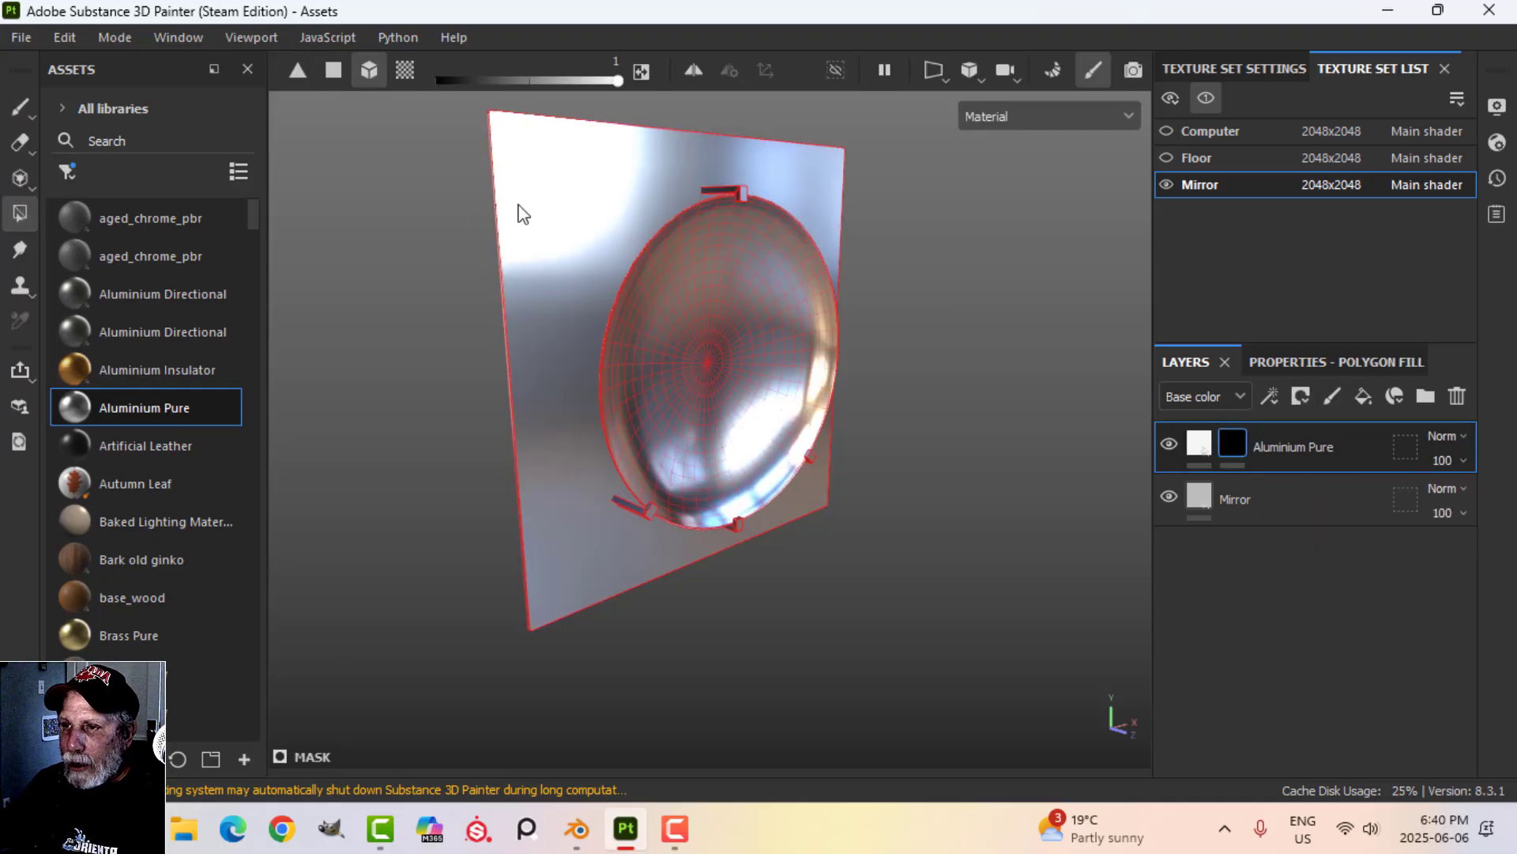
click(561, 218)
click(19, 106)
mouse_move(712, 355)
alt+mouse_down()
mouse_move(600, 355)
mouse_move(794, 342)
alt+mouse_up()
mouse_move(794, 341)
shift+right_down()
mouse_move(746, 187)
mouse_move(773, 380)
mouse_move(890, 418)
shift+right_up()
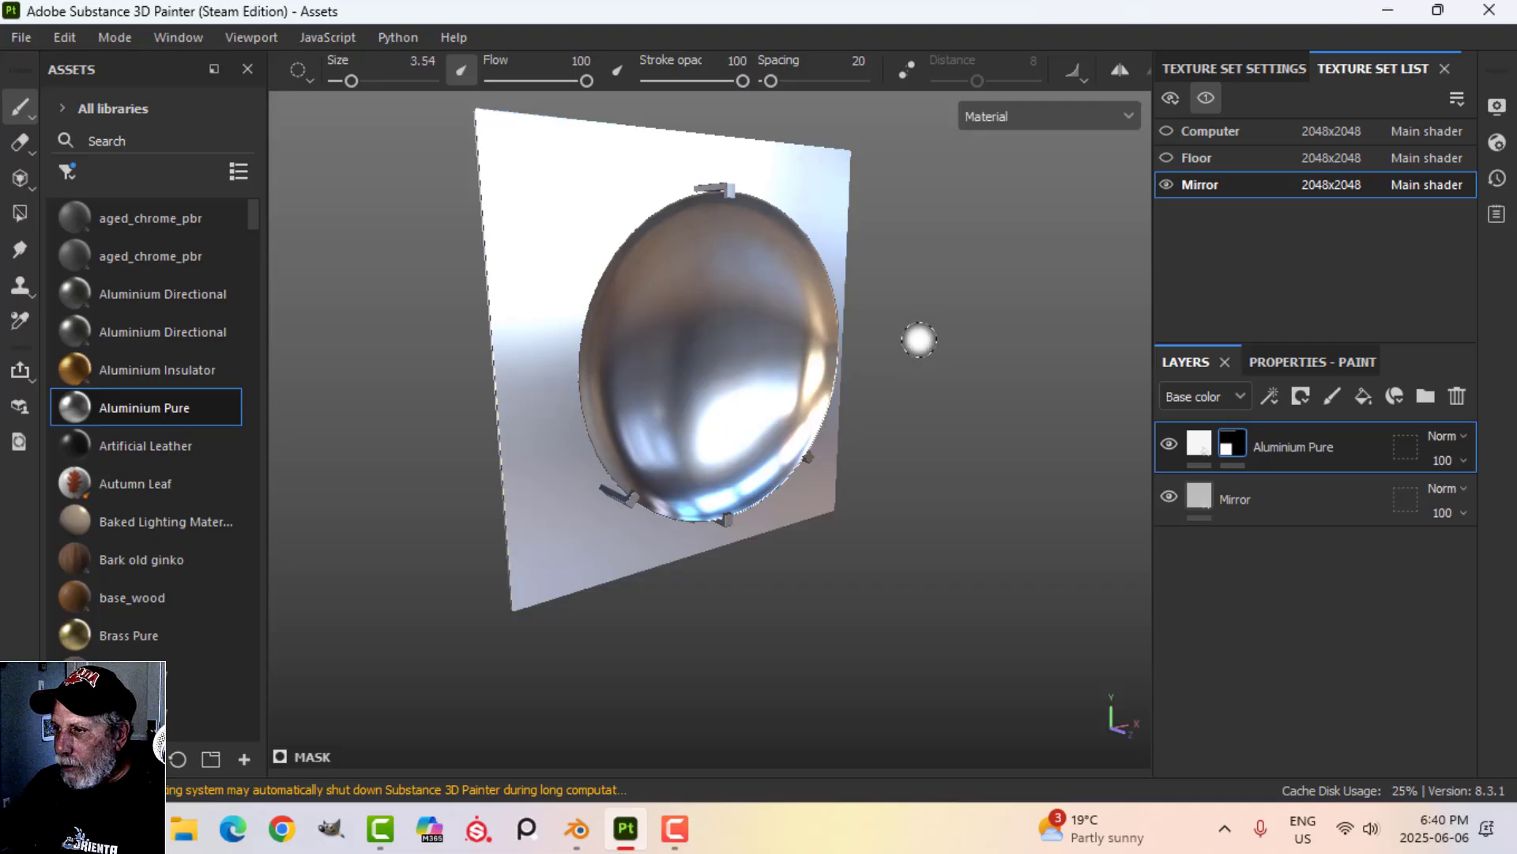
- Set the Aluminium Pure layer's base color to grey 8E8E8E and its roughness to 0.3
click(1195, 442)
click(1282, 366)
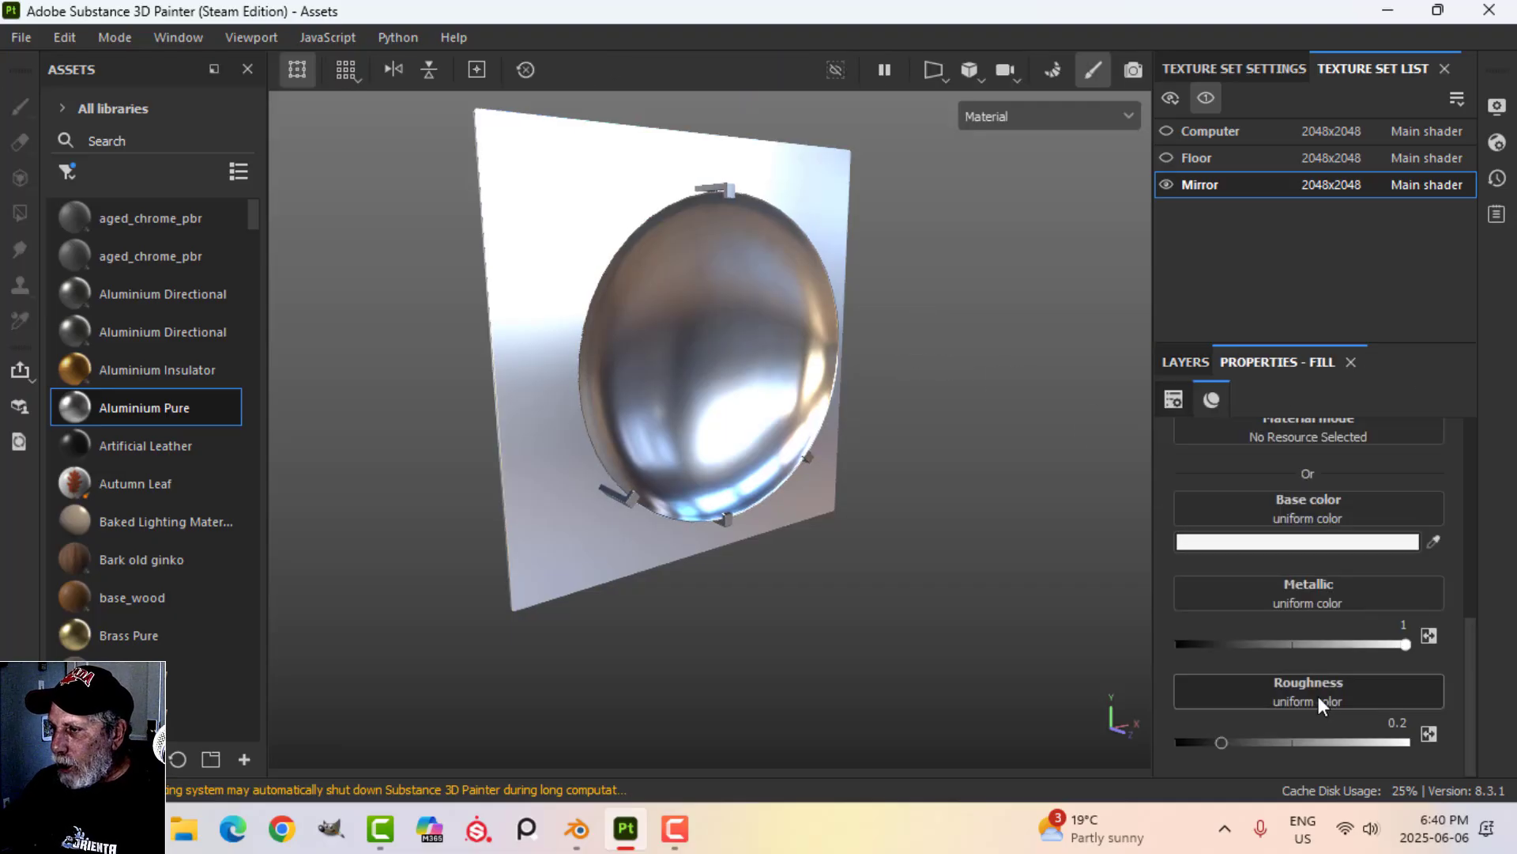
click(1291, 543)
click(993, 543)
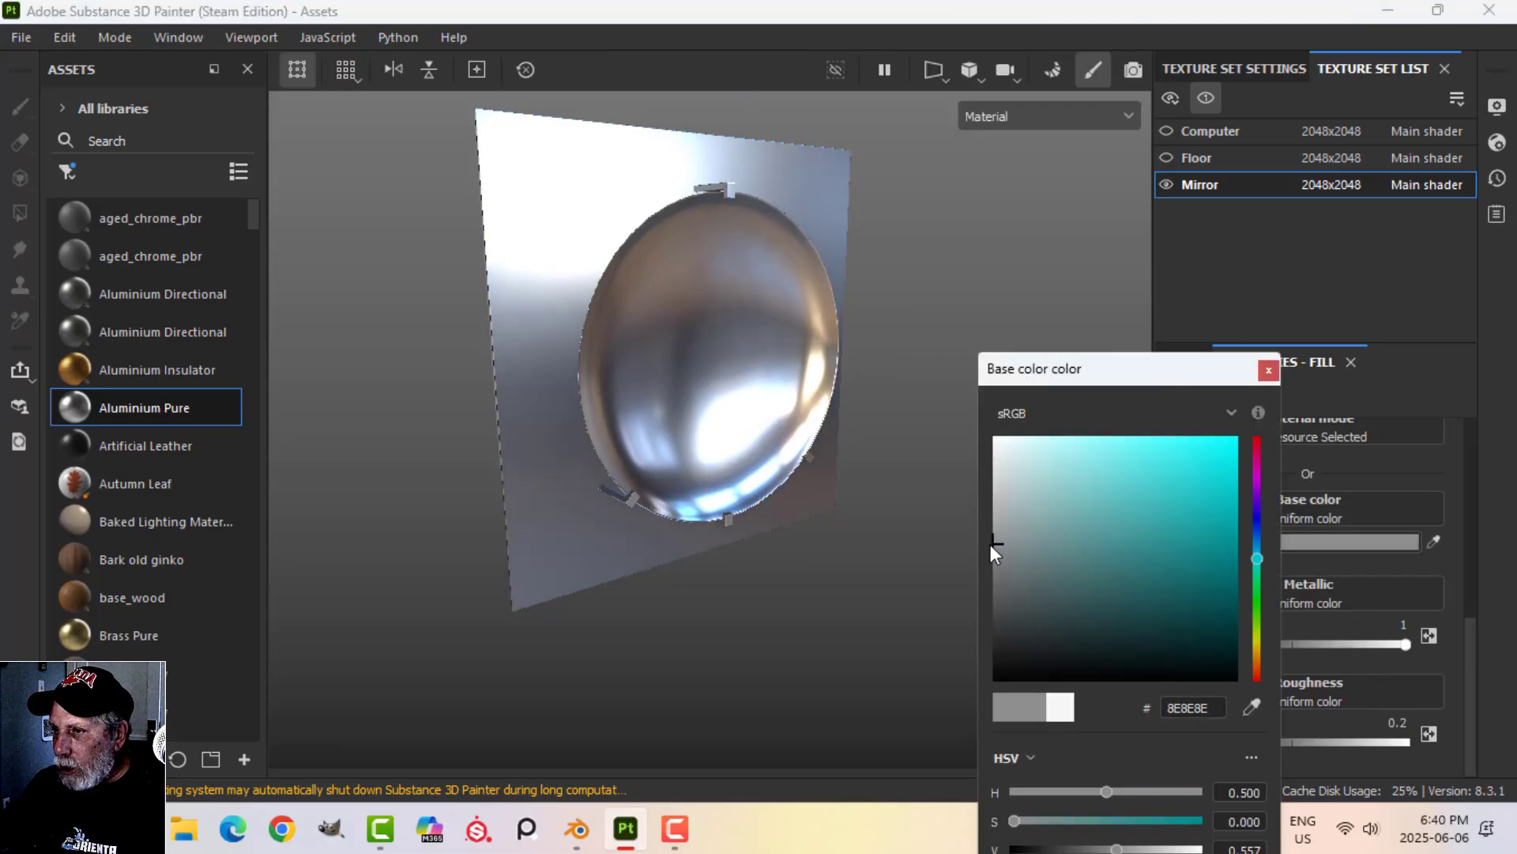
click(1267, 371)
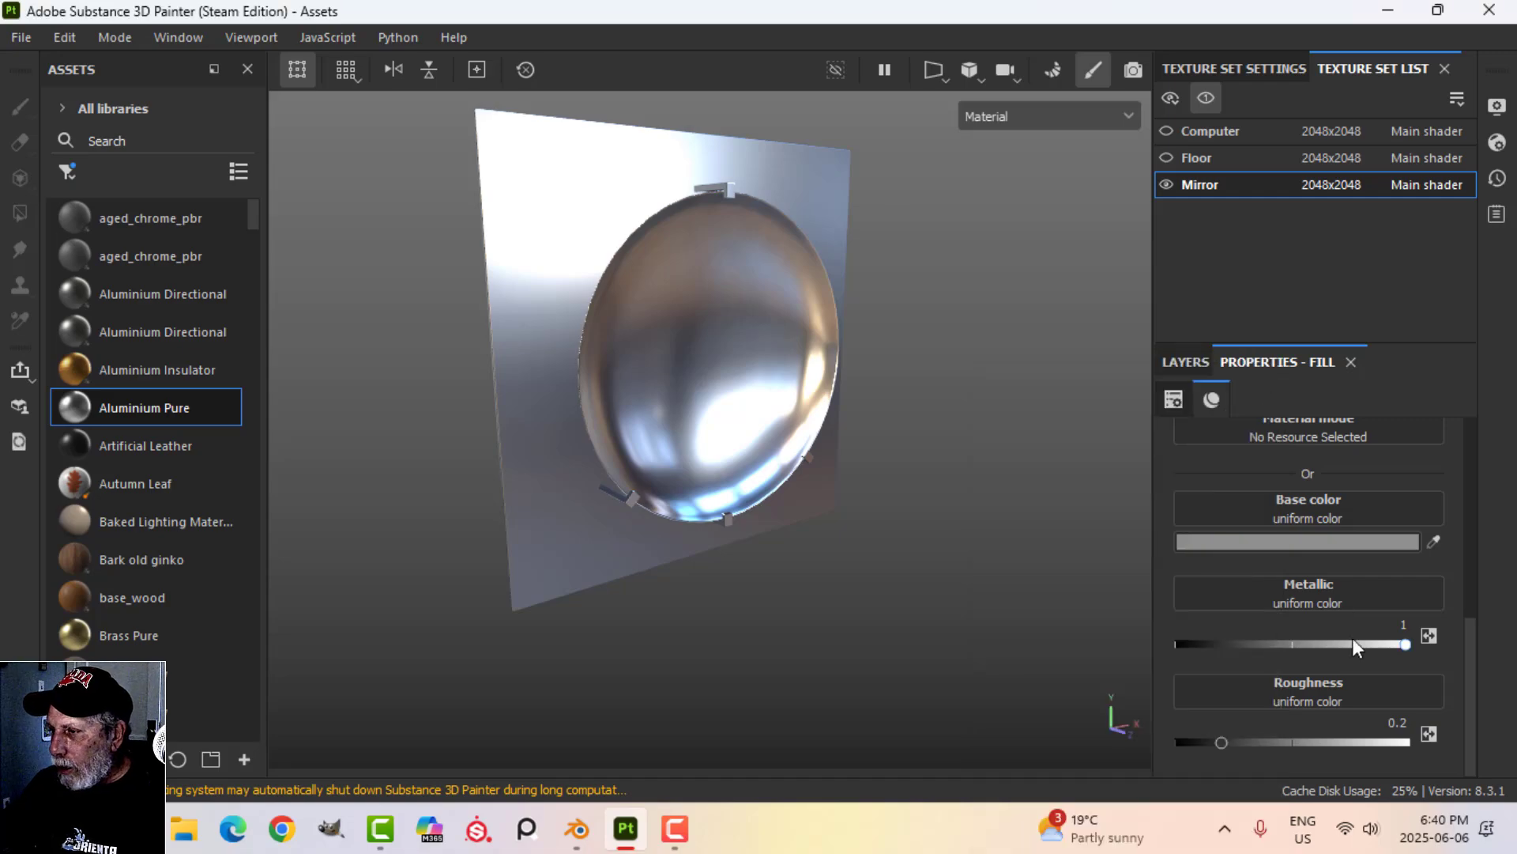
drag(1225, 742, 1249, 743)
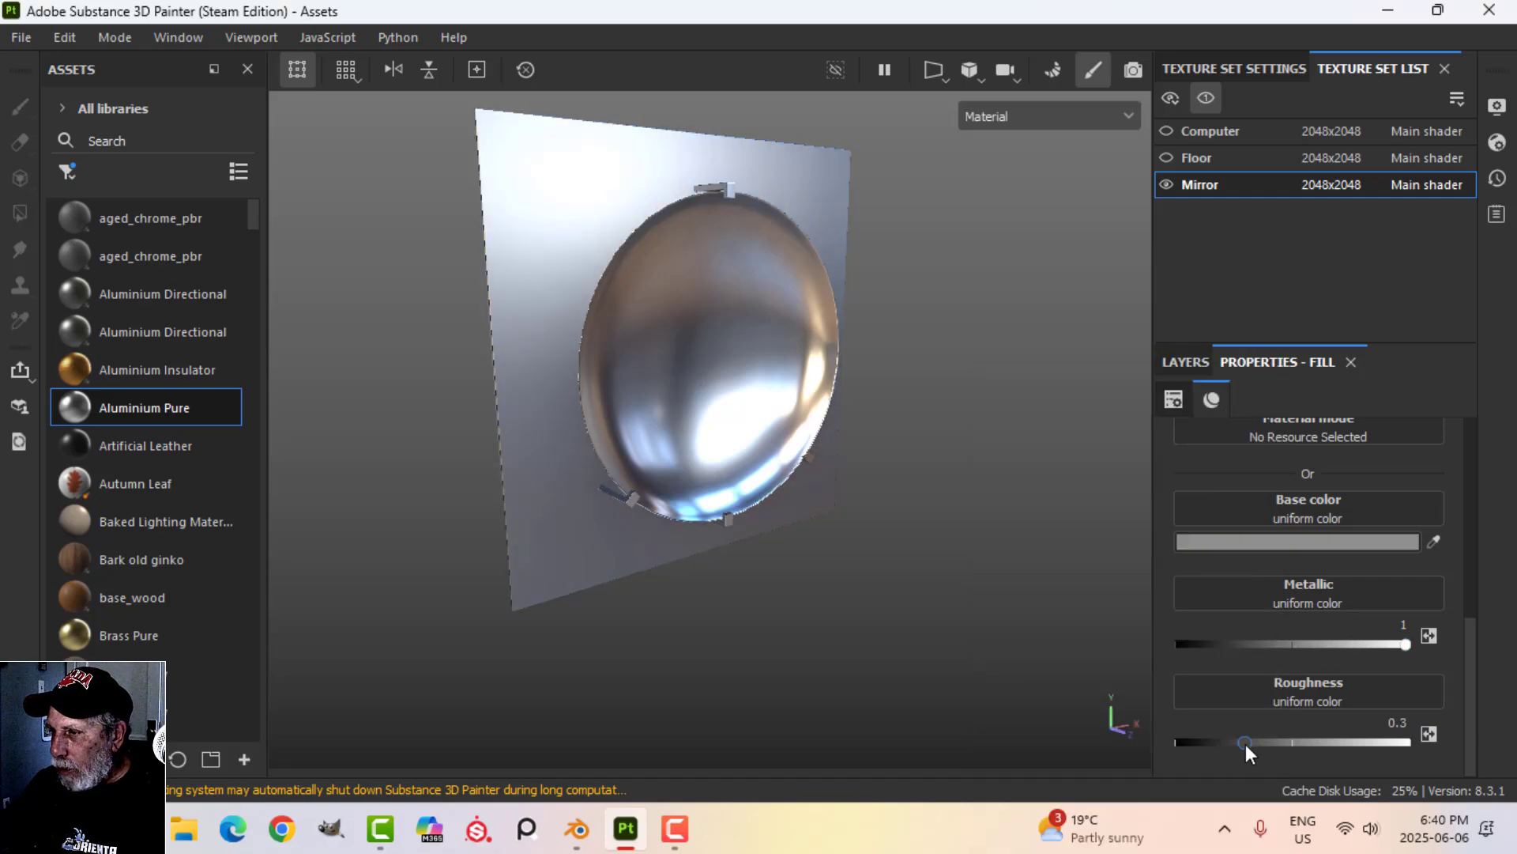
click(1182, 362)
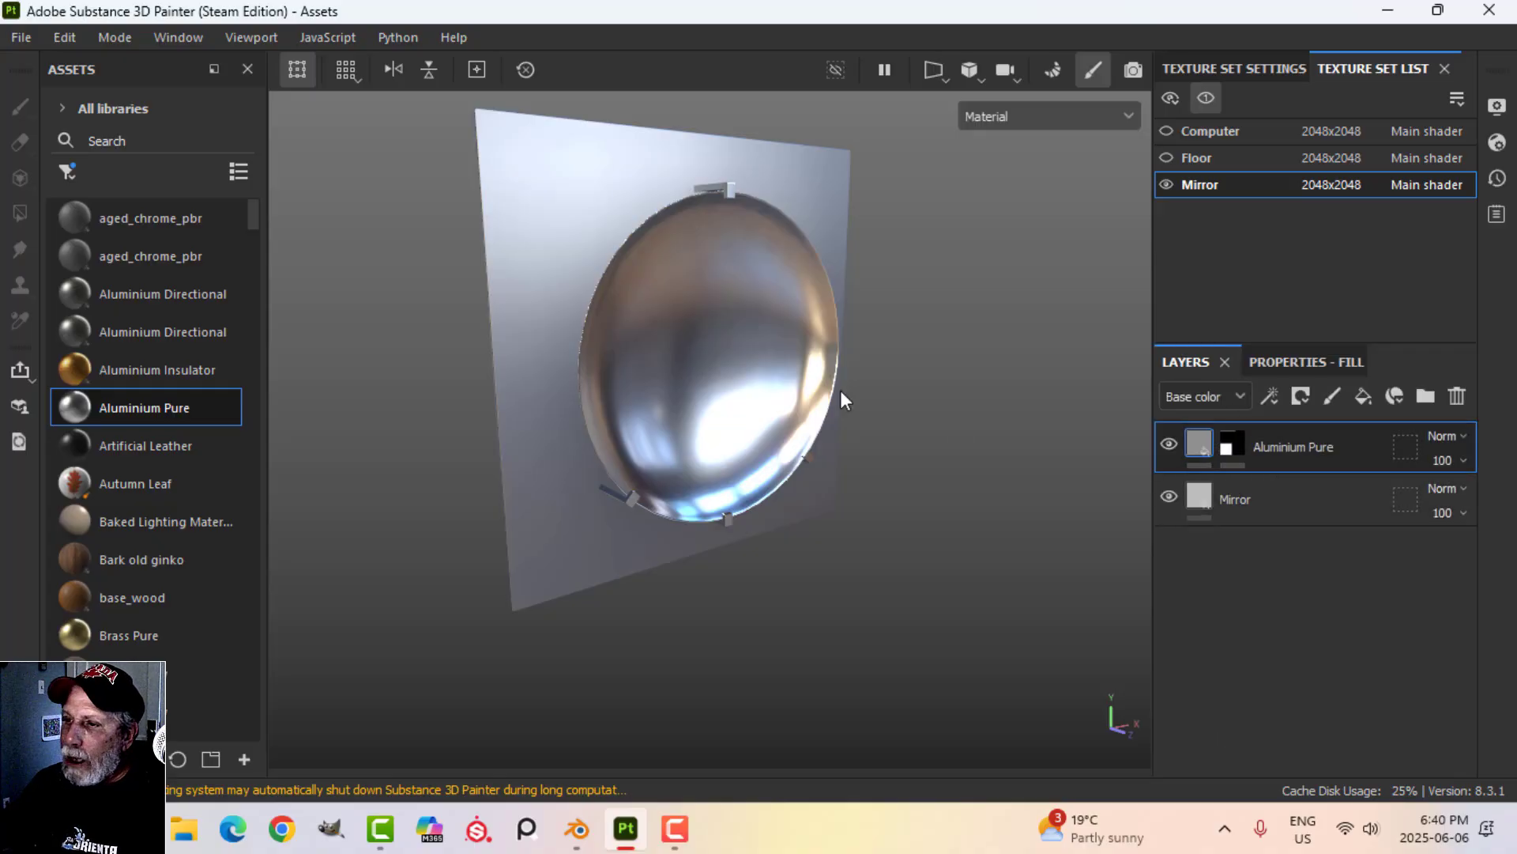
- Add a MatFinish Rough filter to the Aluminium Pure layer's content and set its Brushing Intensity to 0.1
click(1232, 444)
click(1194, 445)
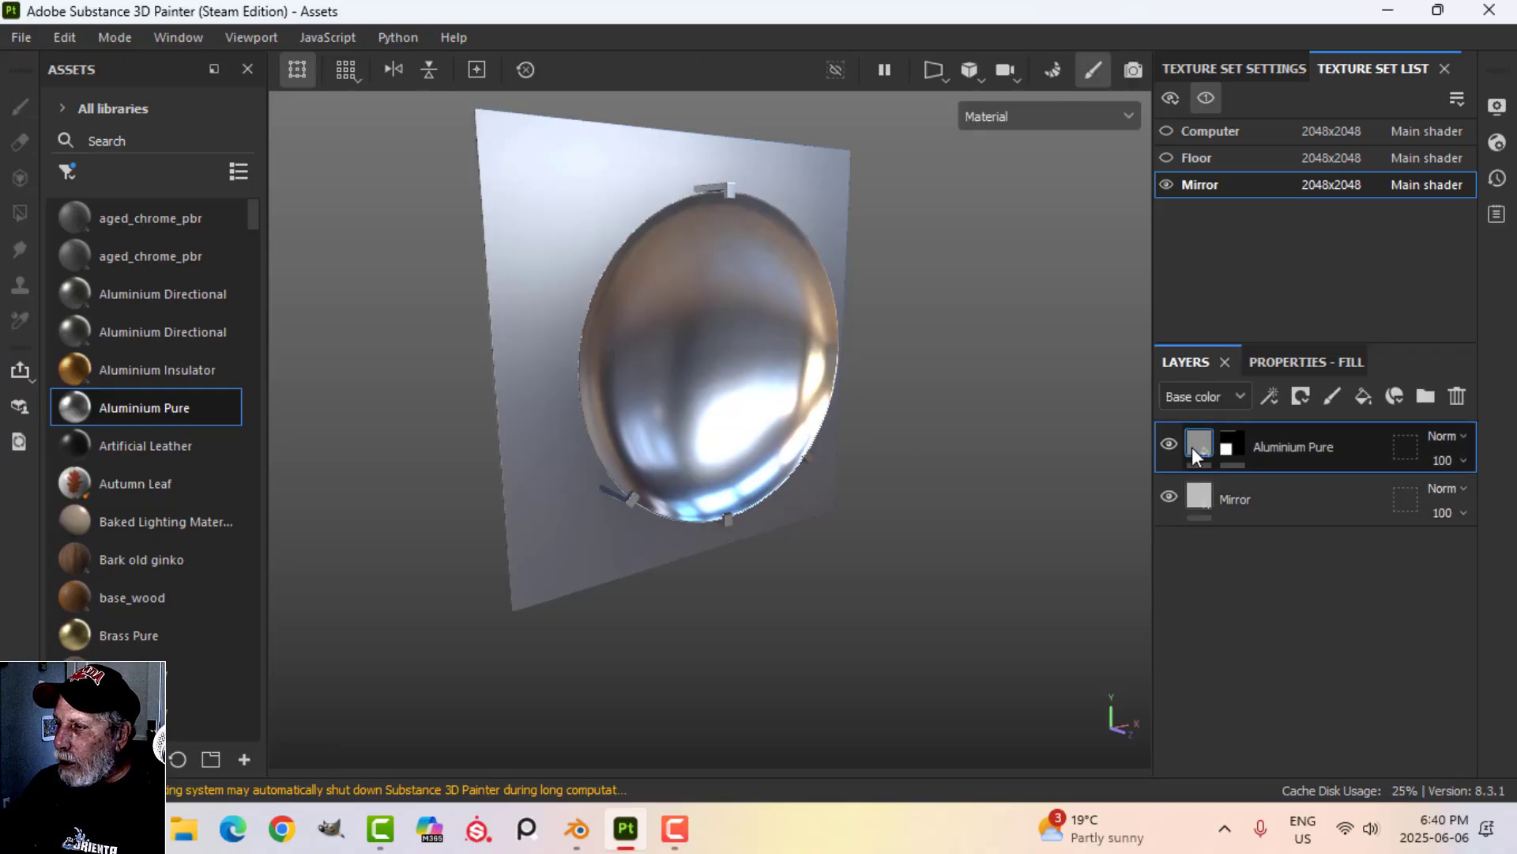
right_click(1198, 439)
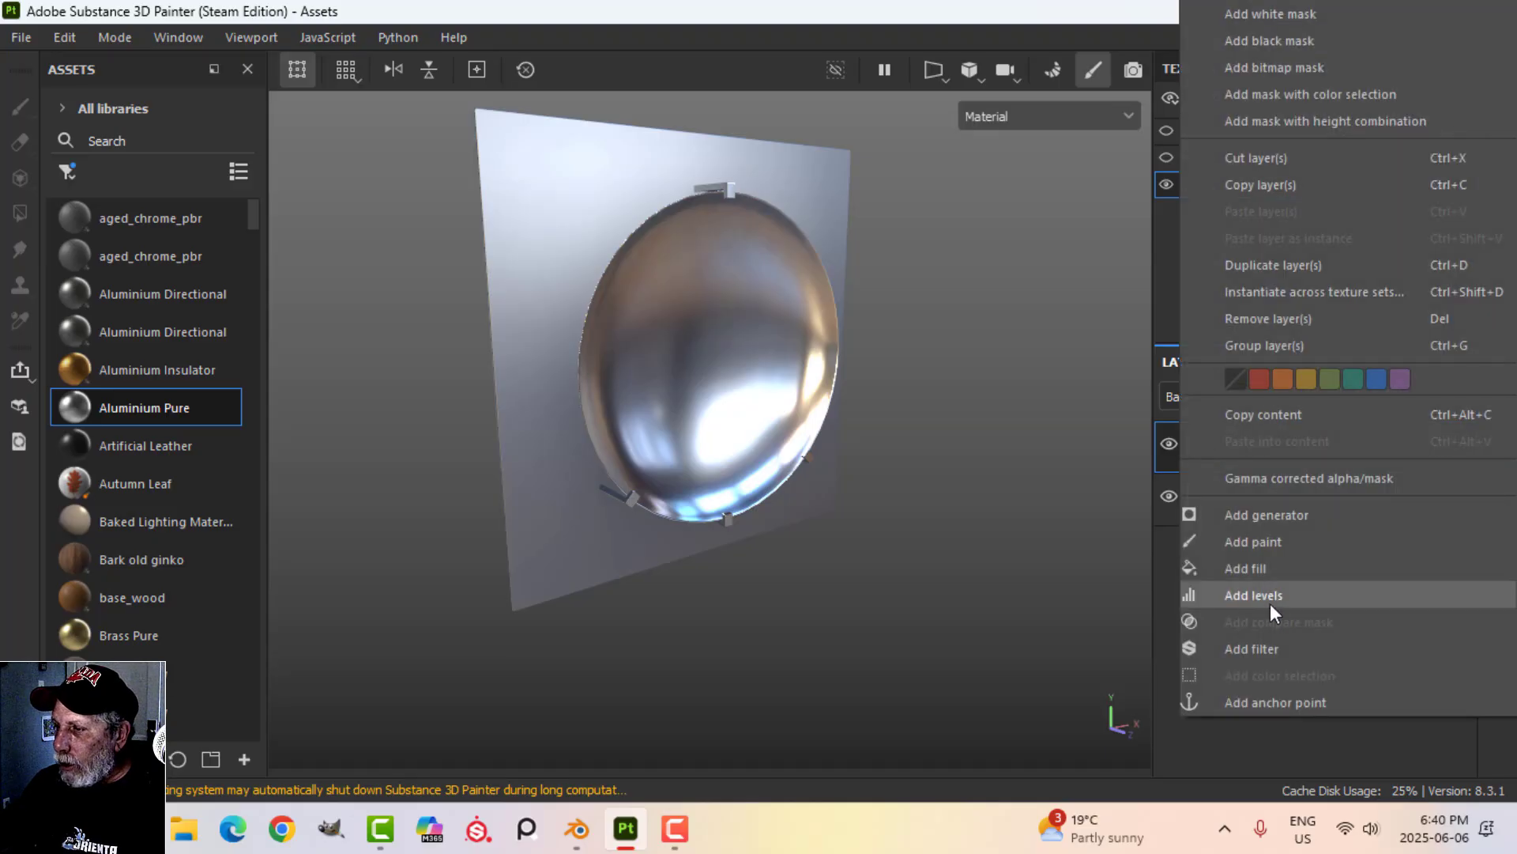
click(1264, 648)
click(1282, 361)
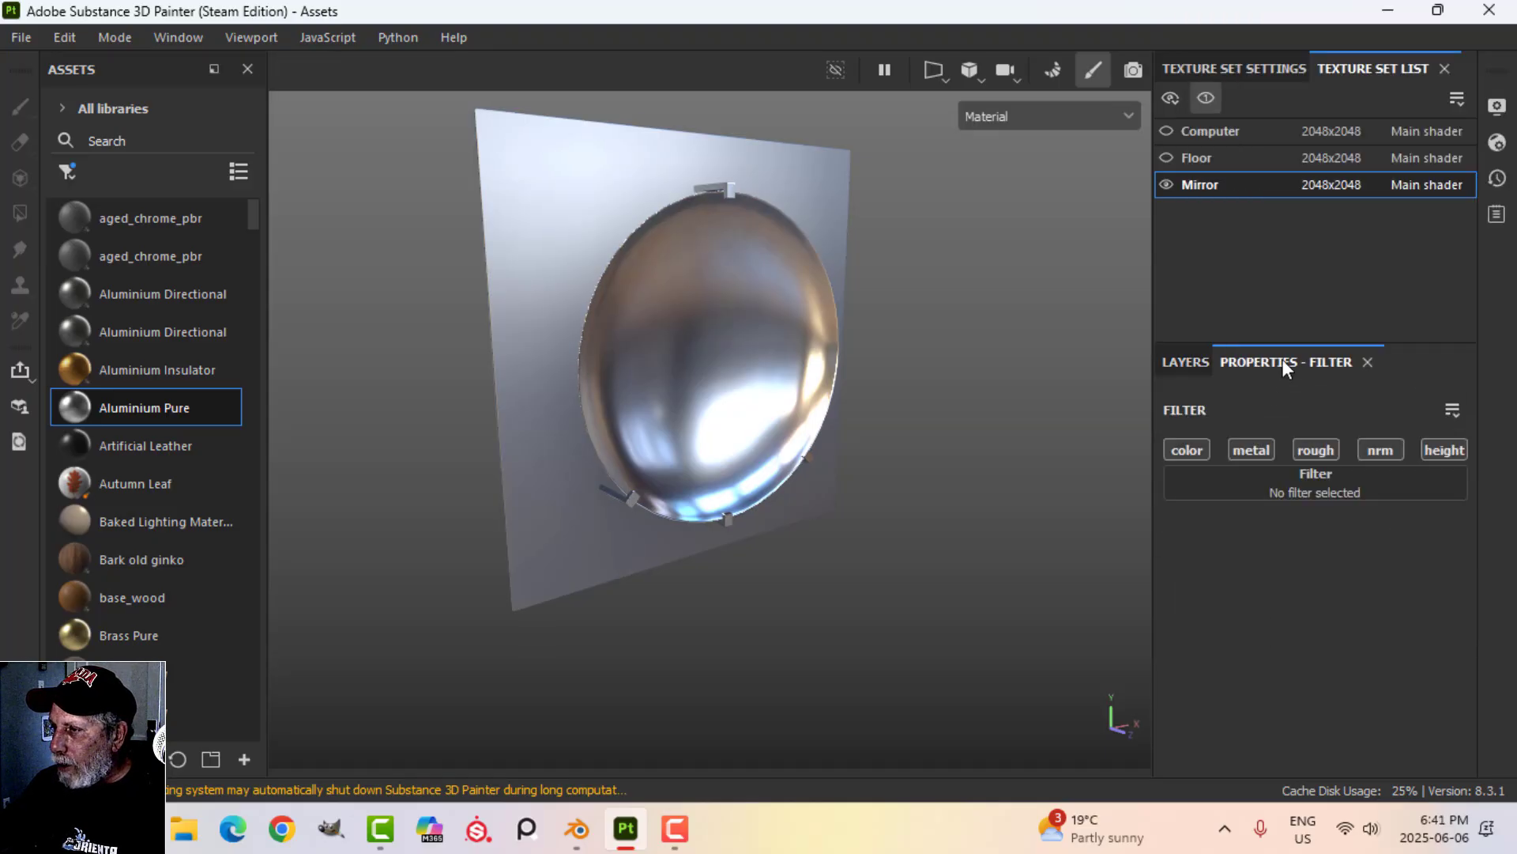
click(1300, 488)
click(1407, 773)
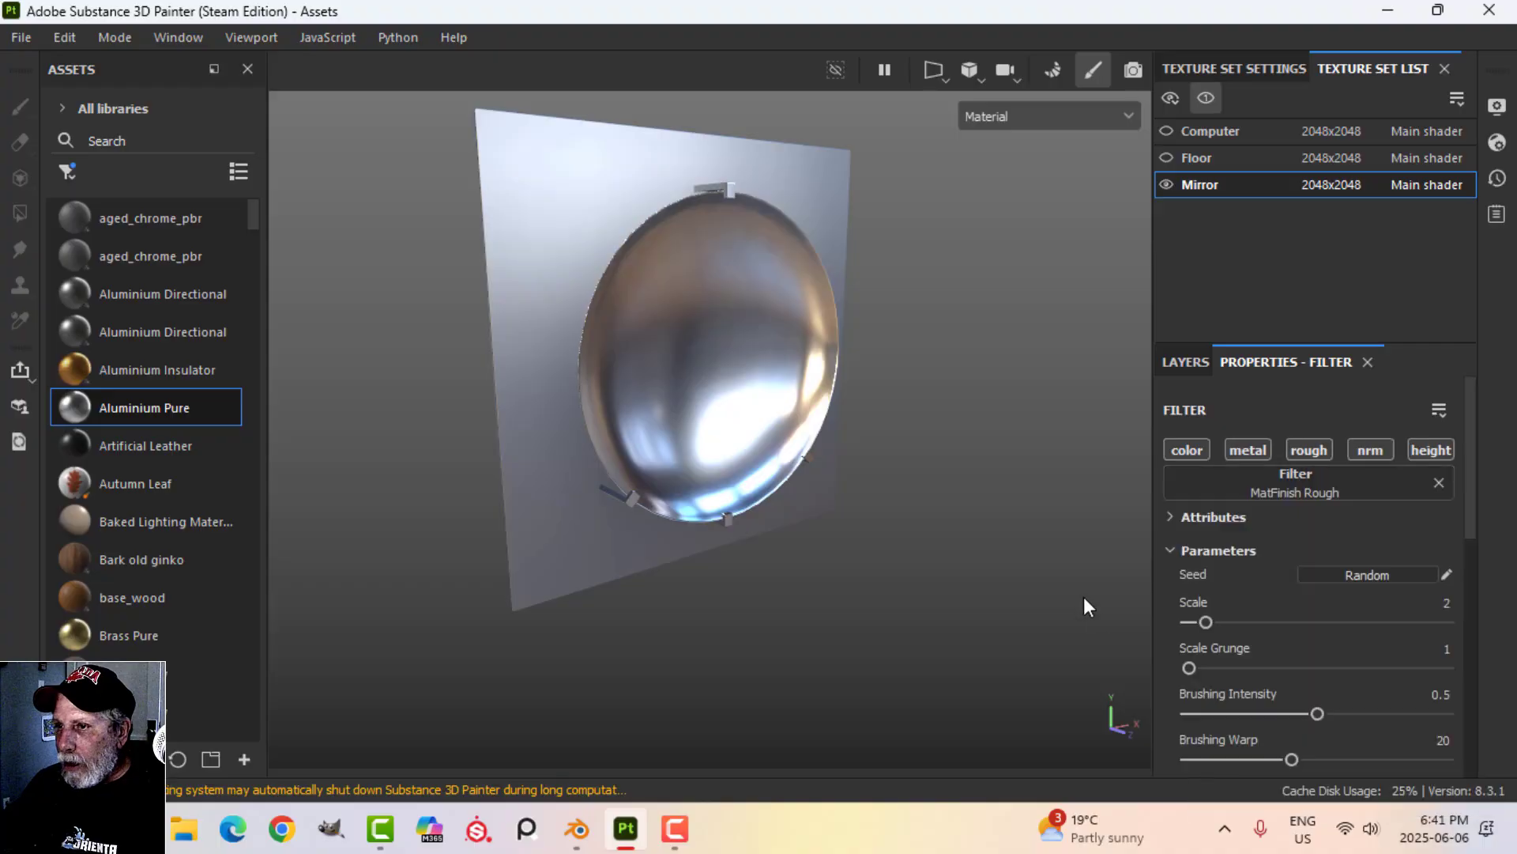
drag(1309, 709, 1212, 700)
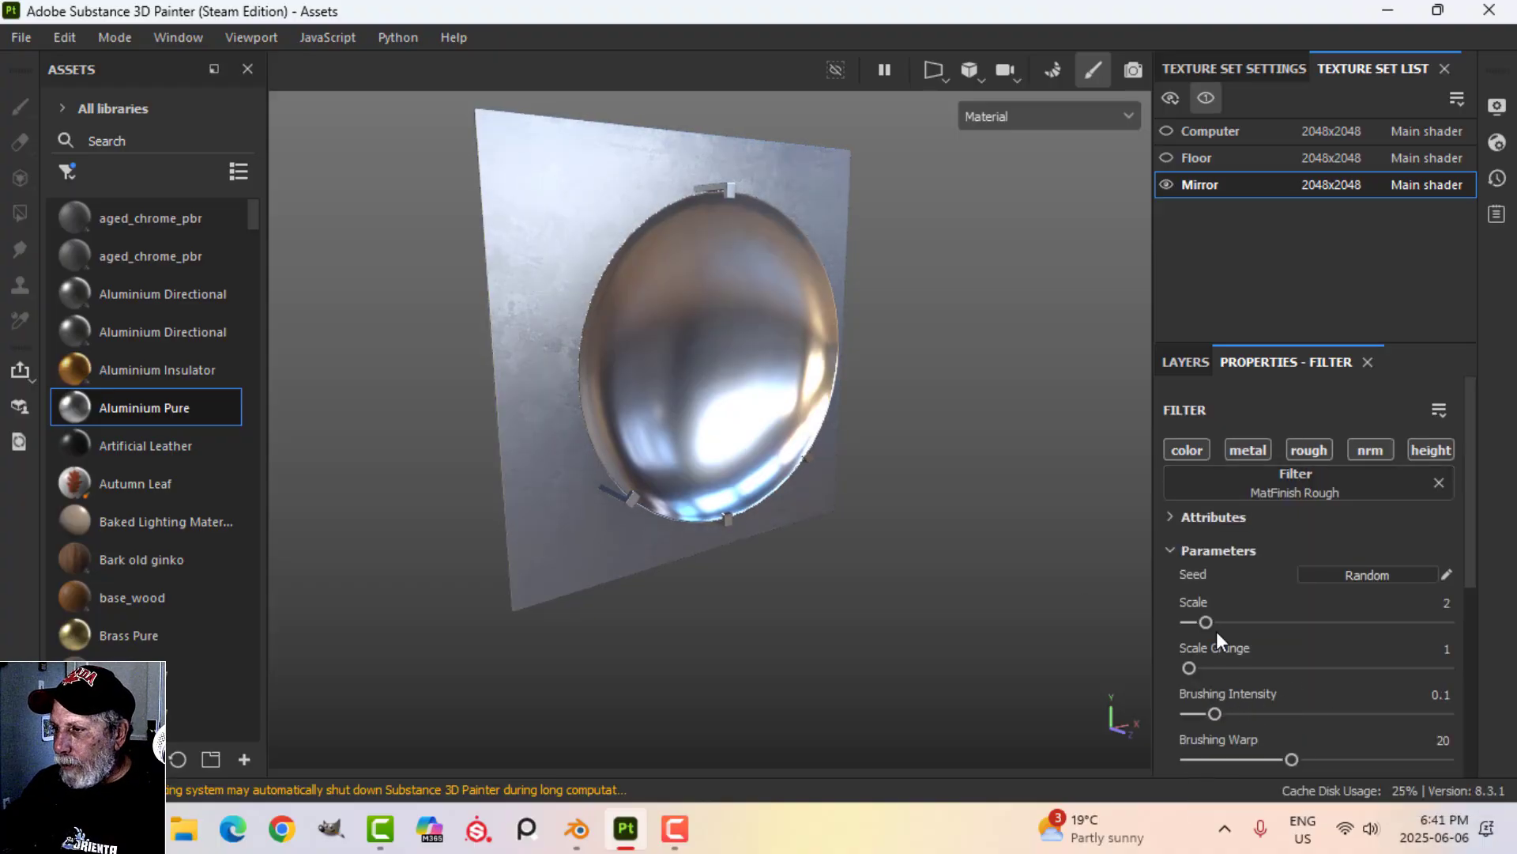
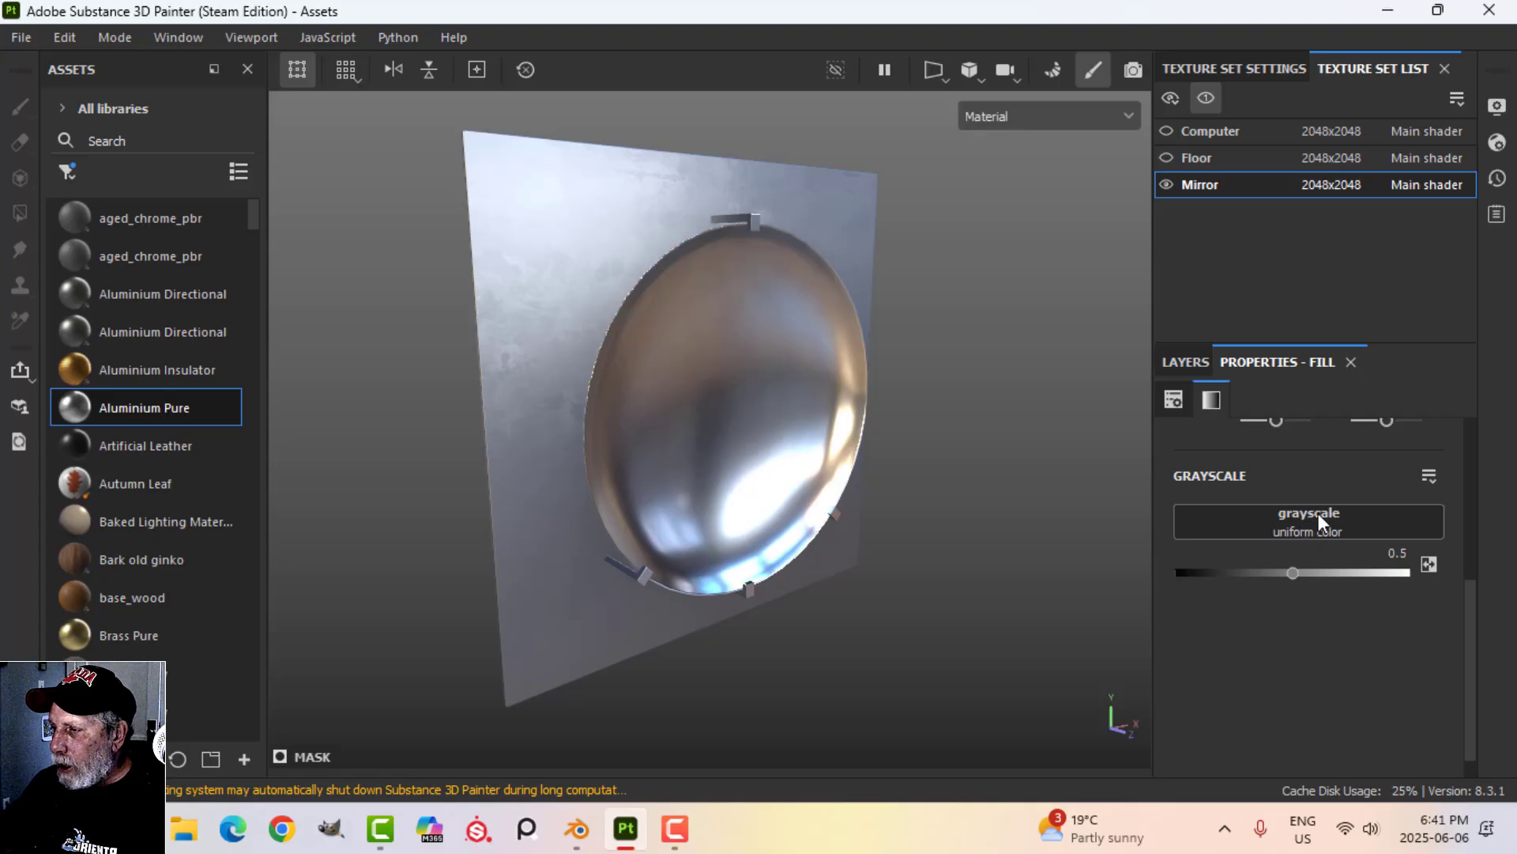
- Search the grayscale resources for "dot" and assign Metallic Grate Round to the fill in Fill layer 1's mask
click(1318, 514)
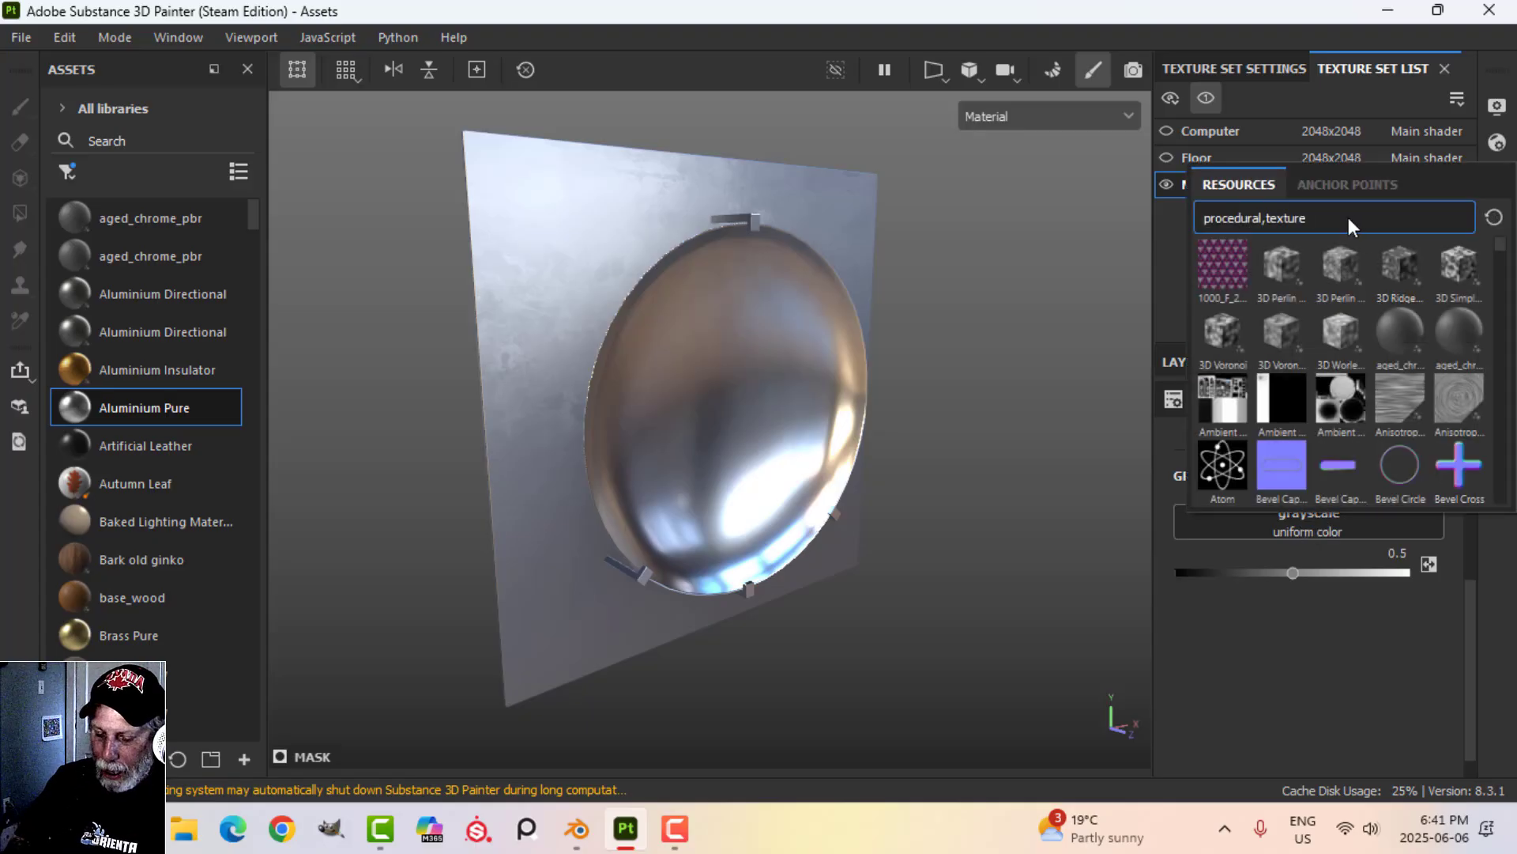
text(dots)
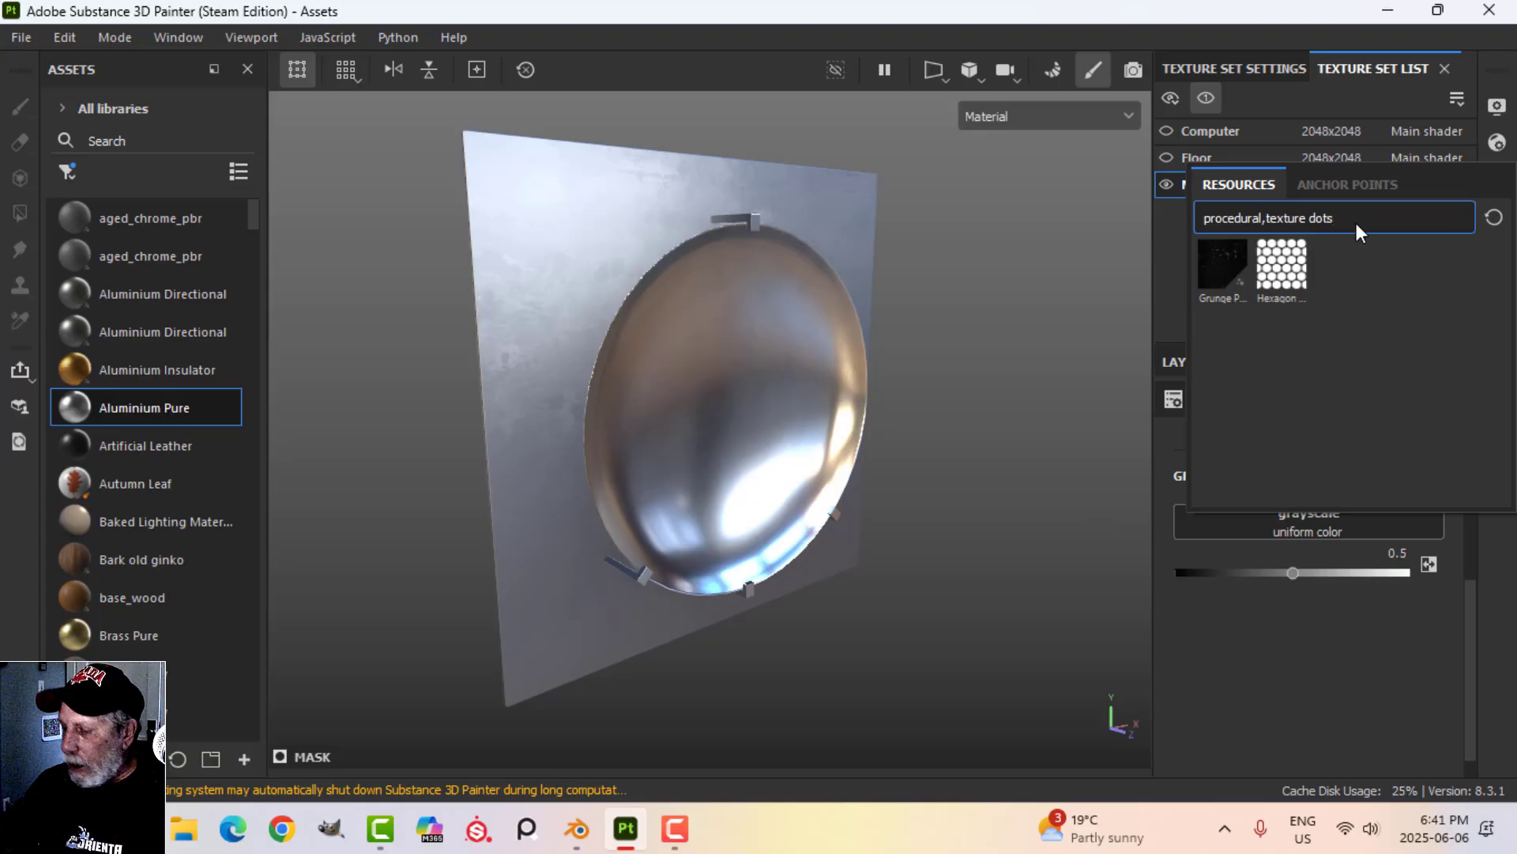
key(BackSpace)
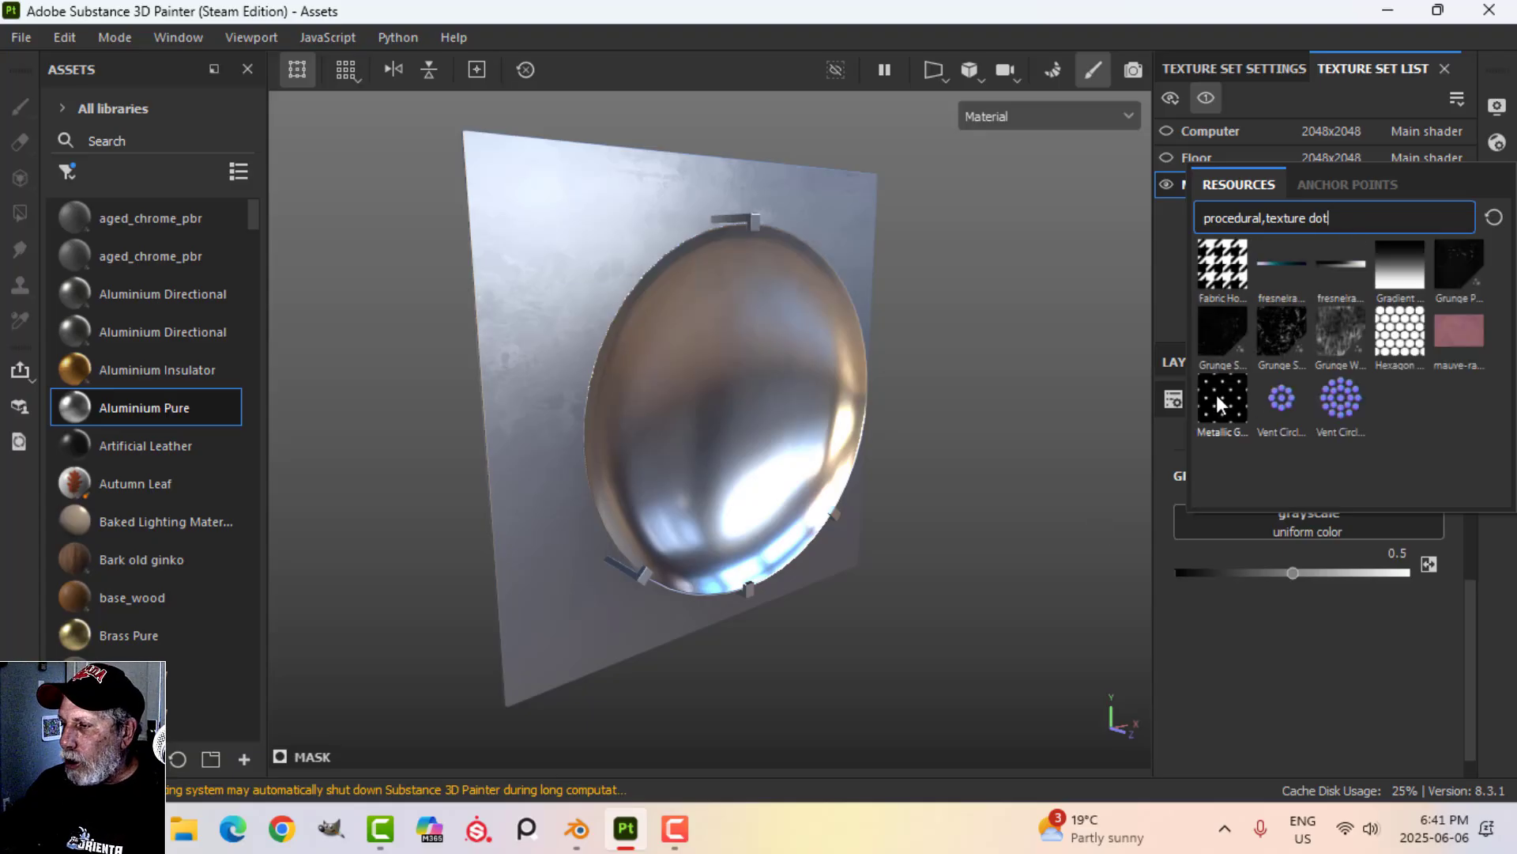
mouse_move(1216, 394)
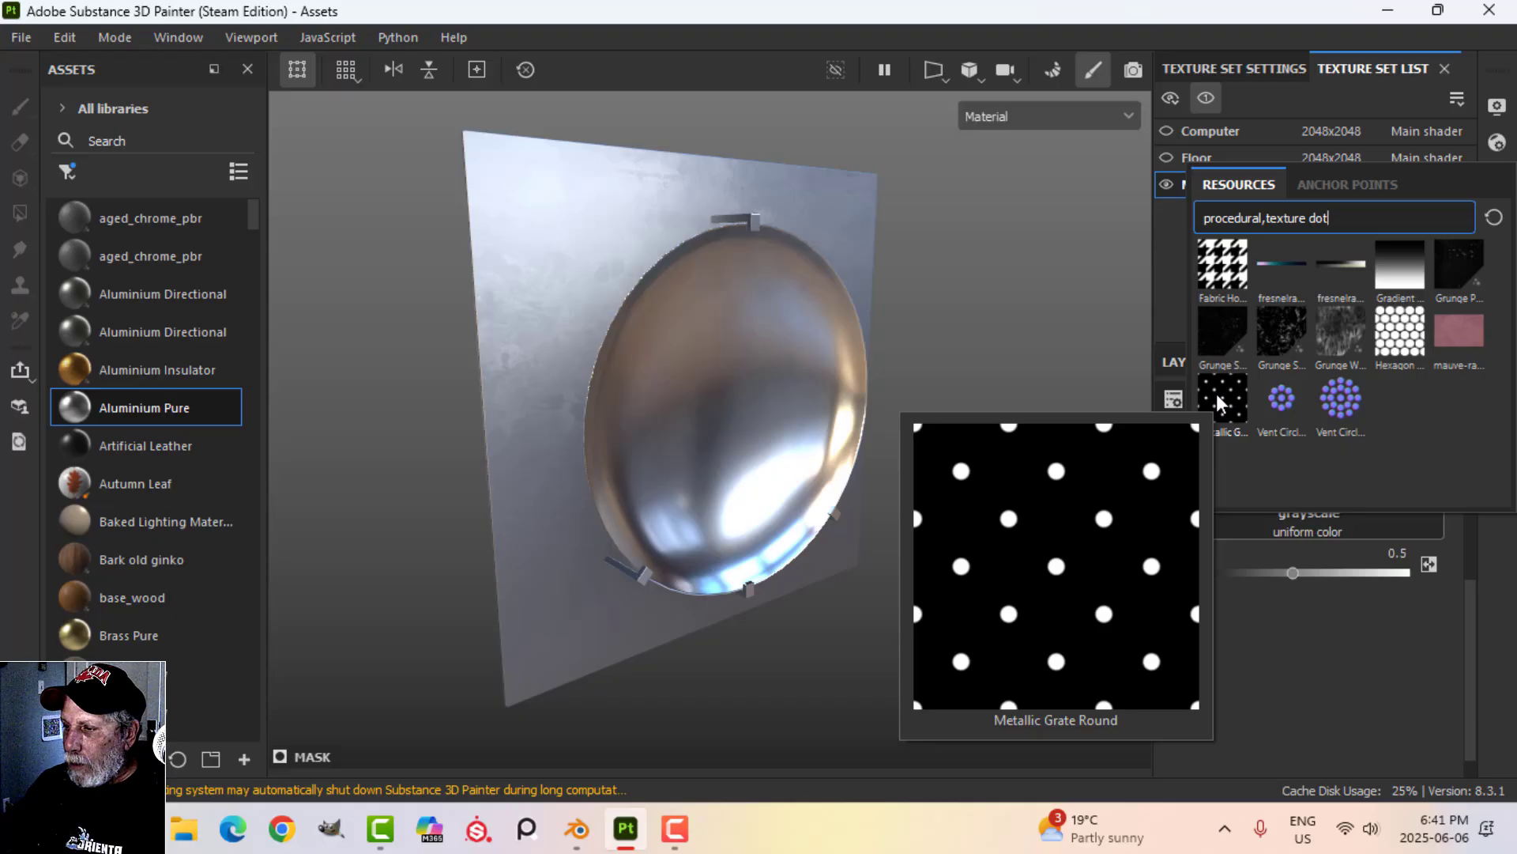
click(1217, 393)
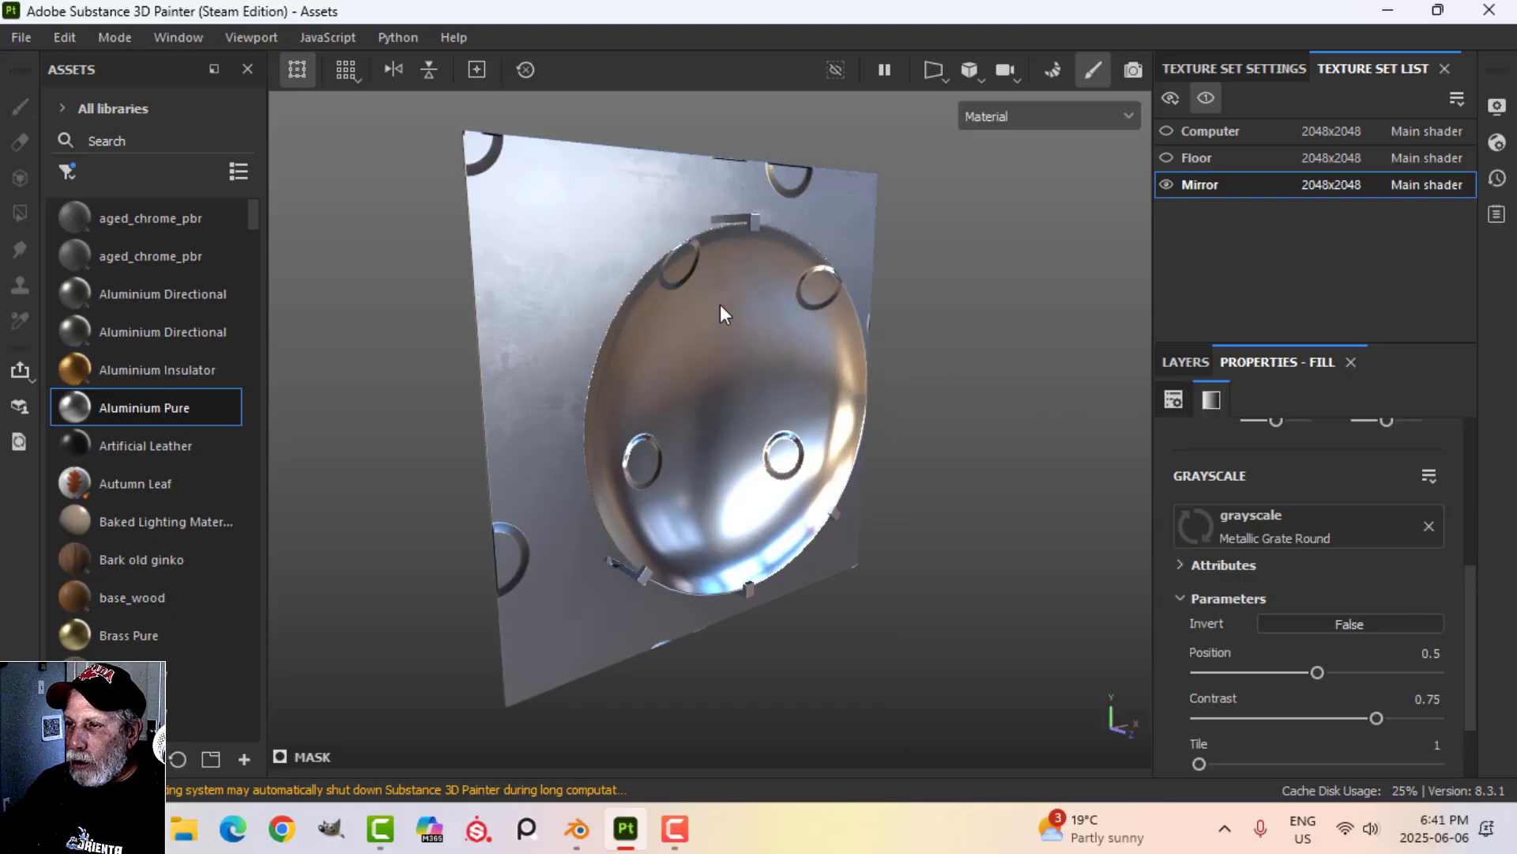
alt+drag(750, 282, 815, 302)
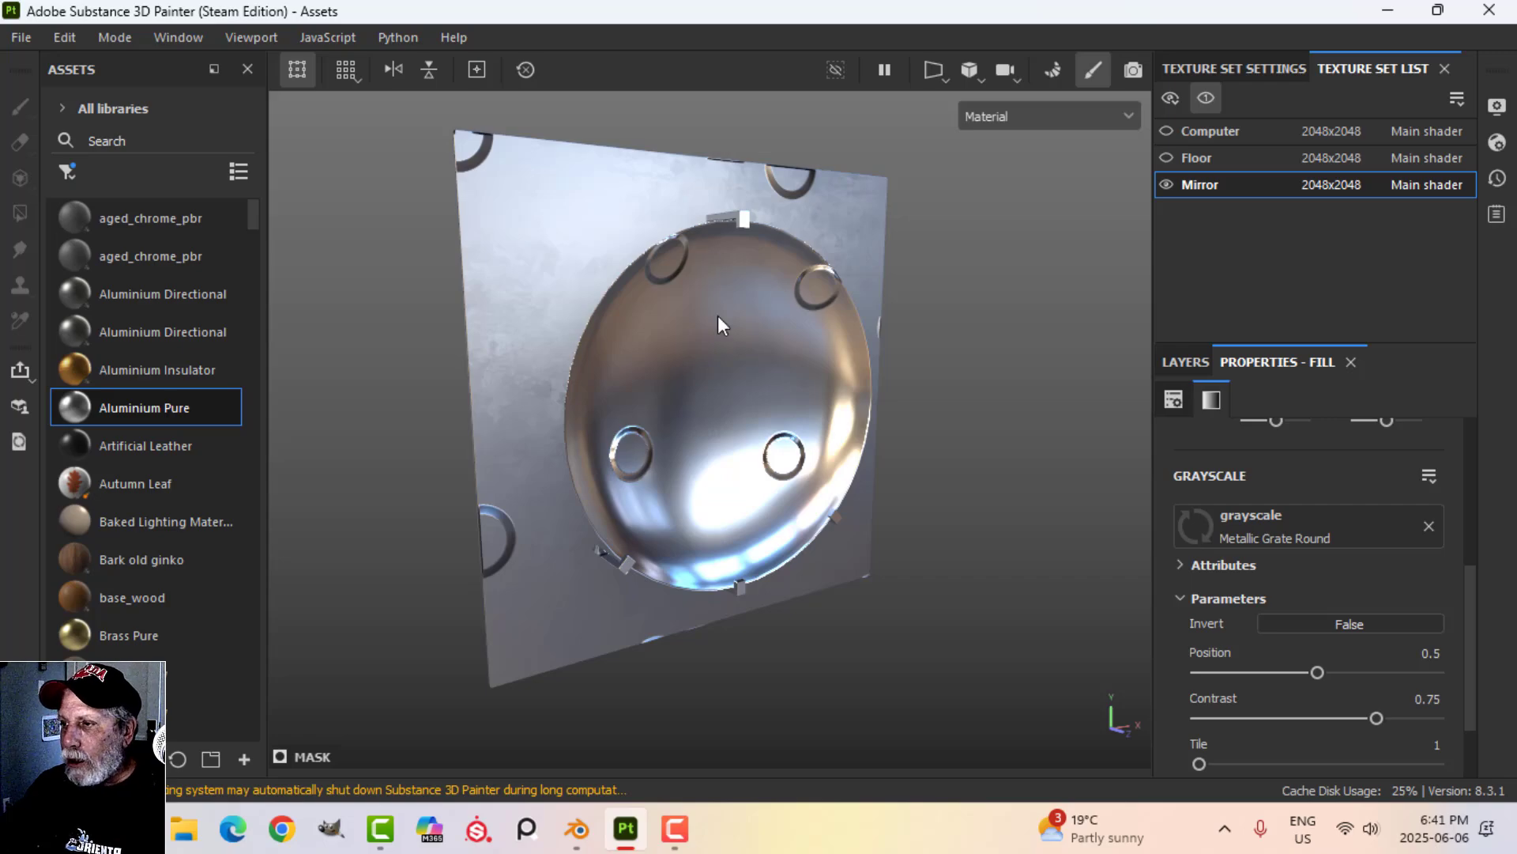
- Create a new folder above the layer stack and place Fill layer 1 inside it
click(1181, 363)
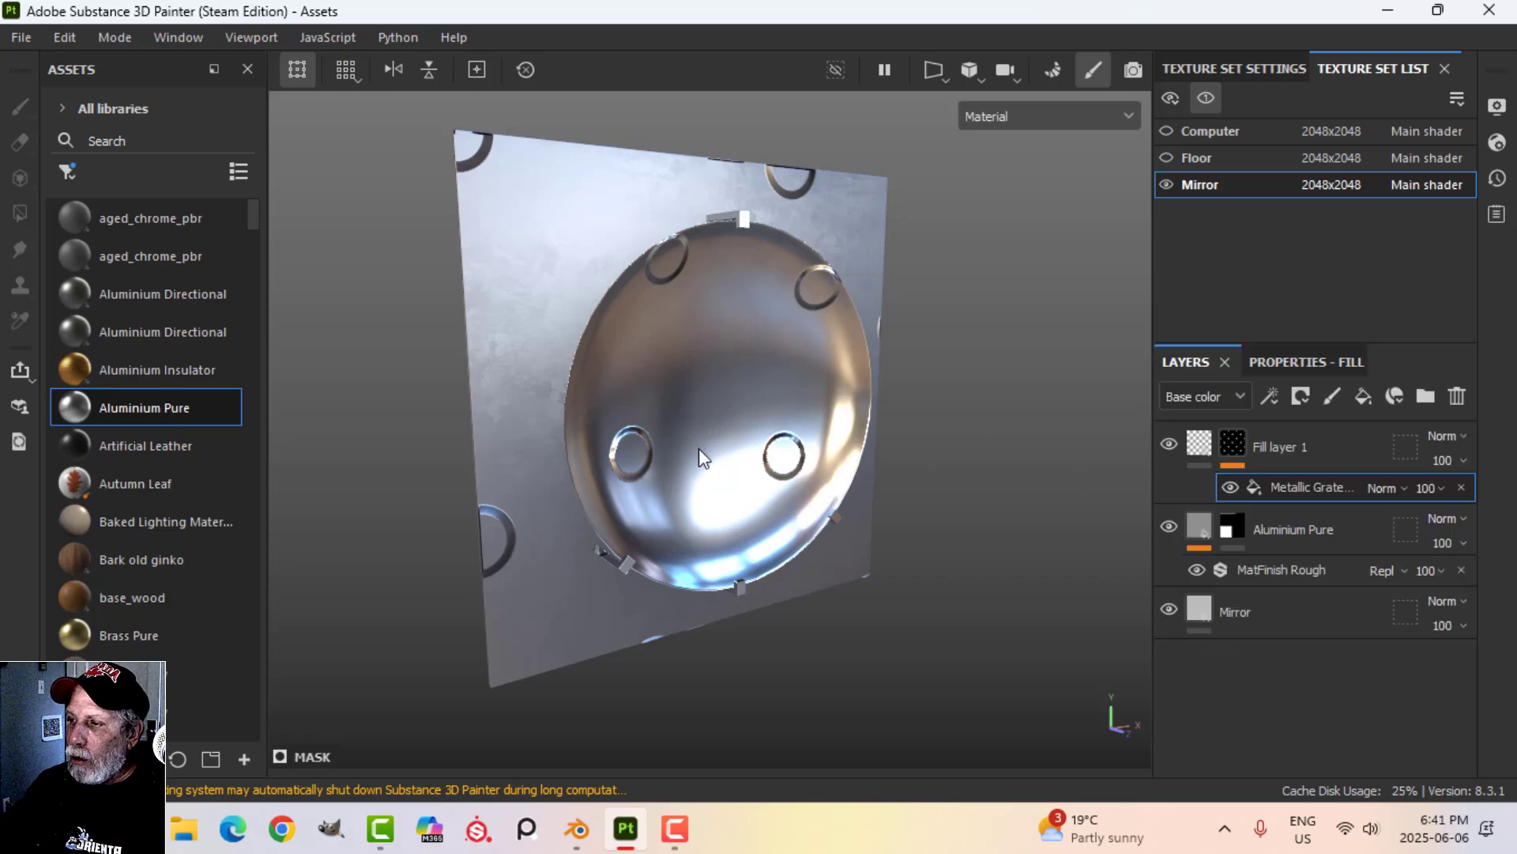
click(1284, 446)
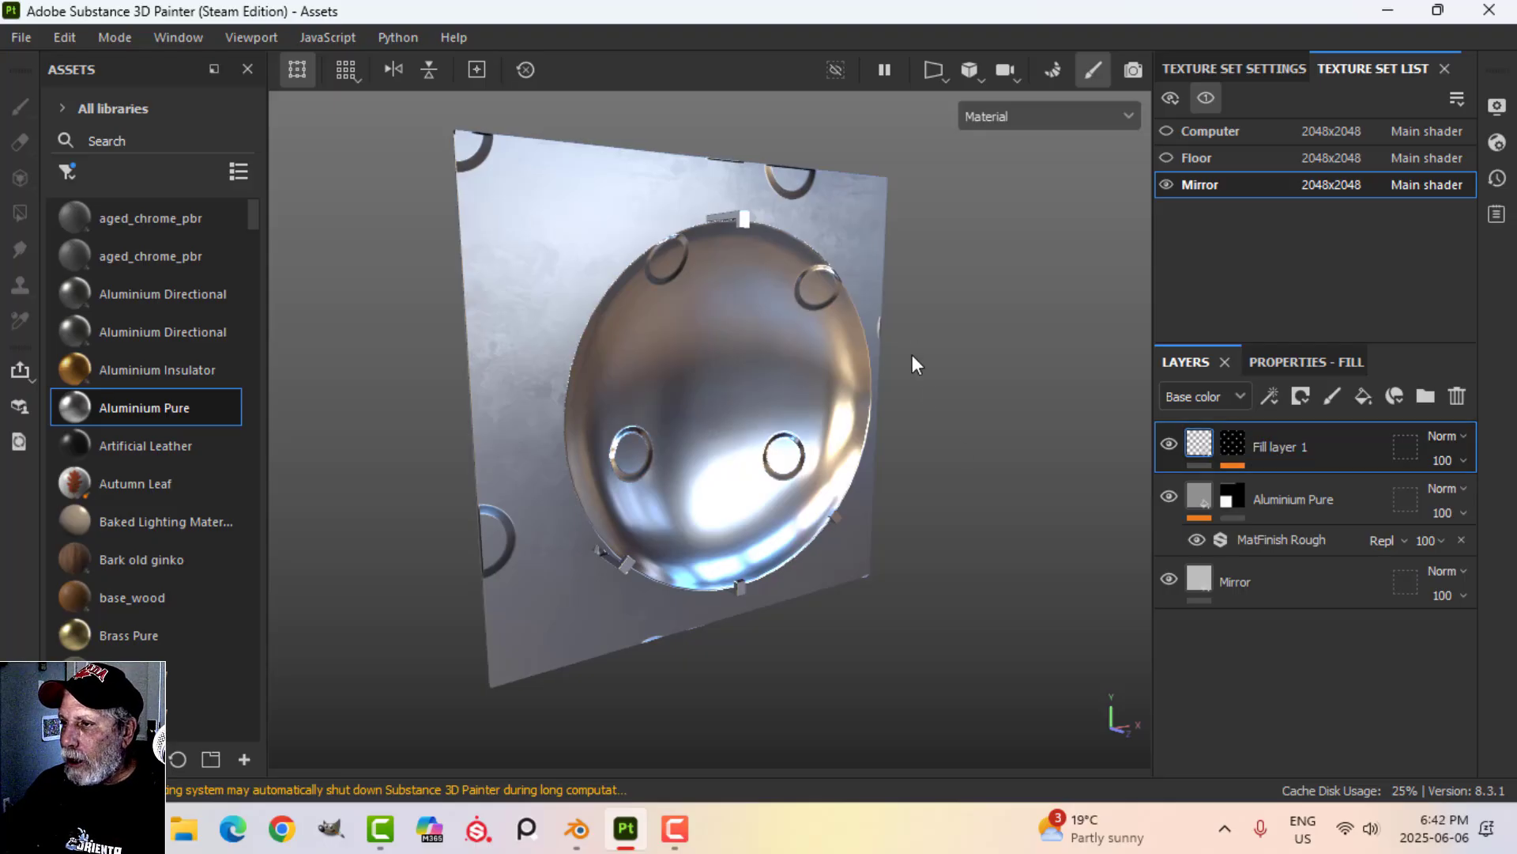
click(1425, 397)
click(1258, 438)
click(1269, 486)
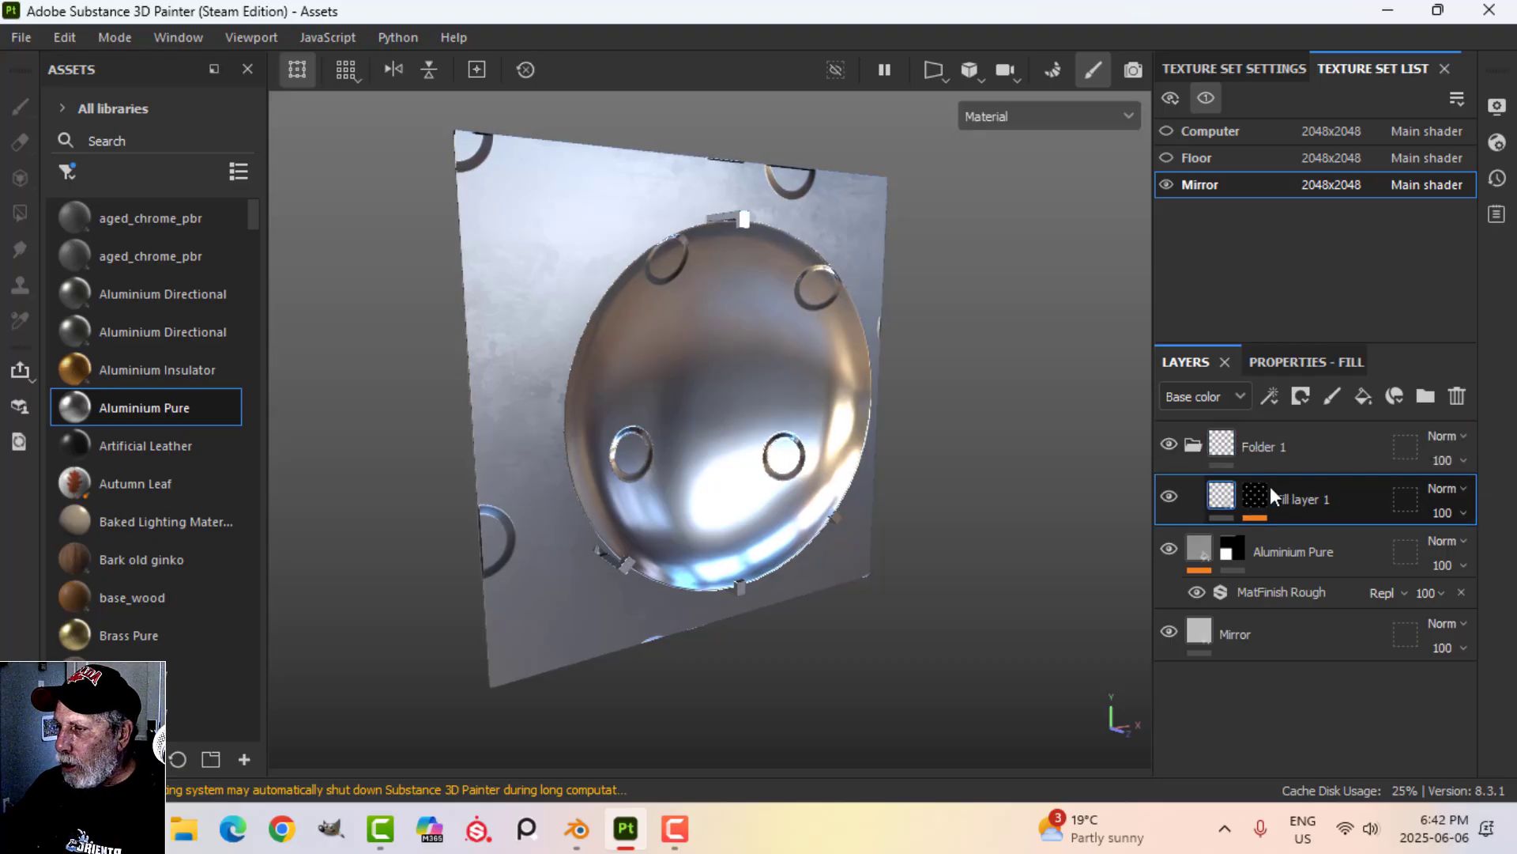
- Give Folder 1 a black mask and reveal it only on the square backing plate with Polygon Fill
click(1229, 442)
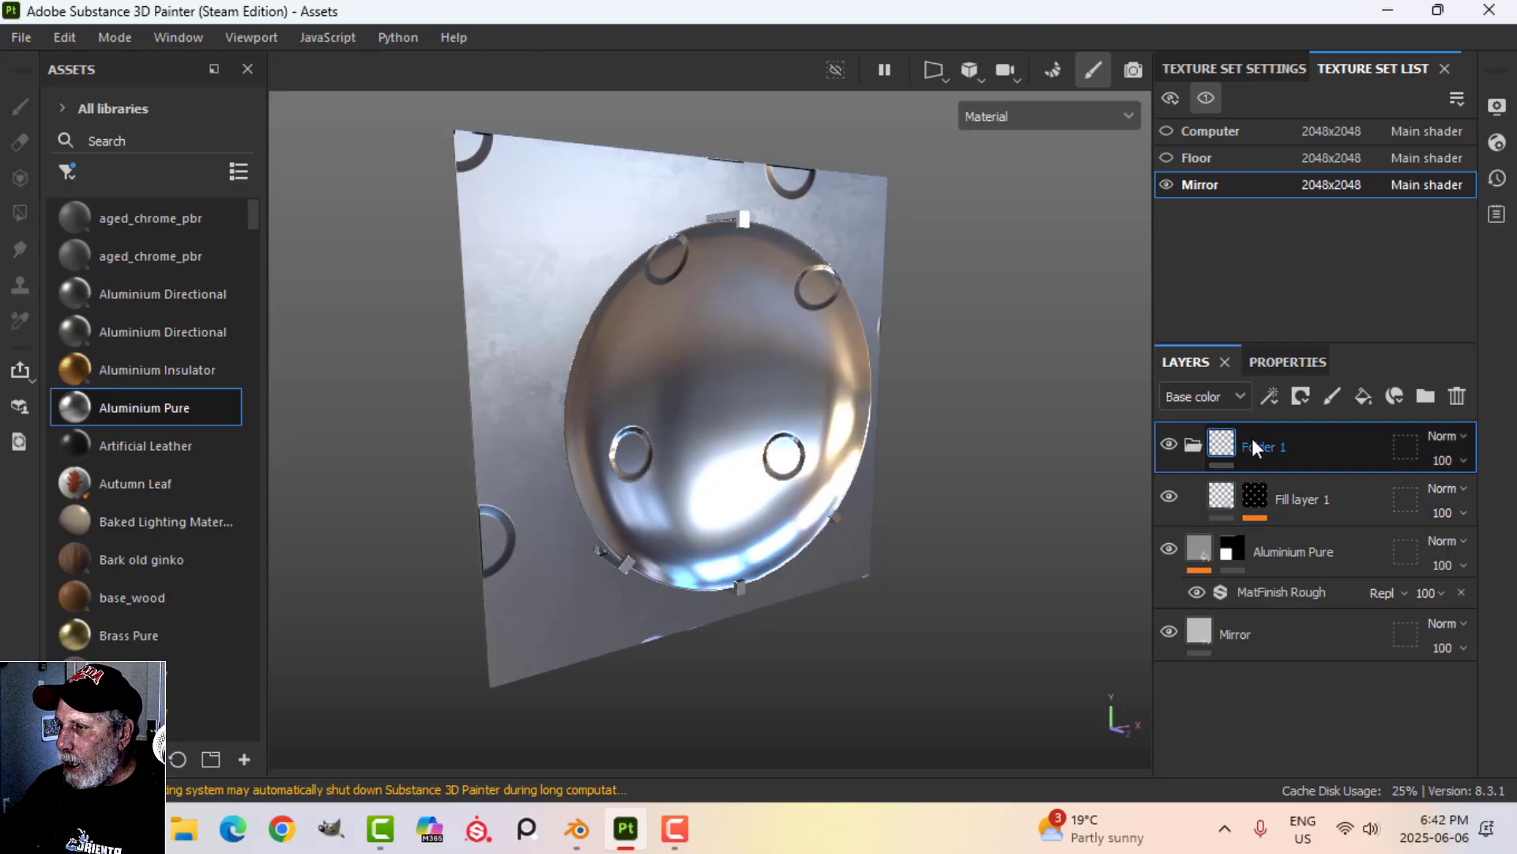
click(1299, 396)
click(1305, 447)
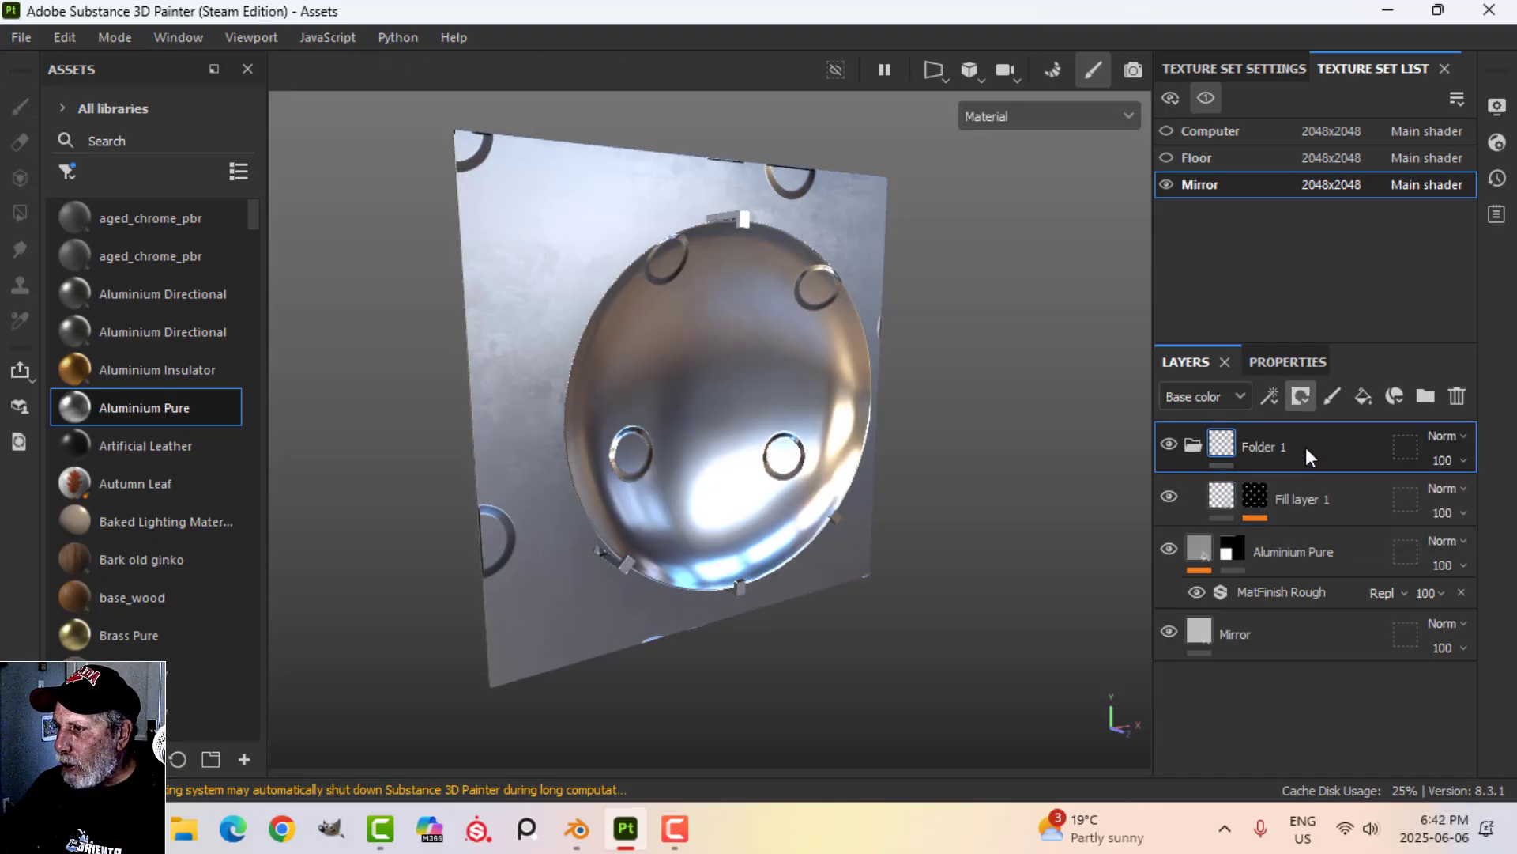
click(20, 212)
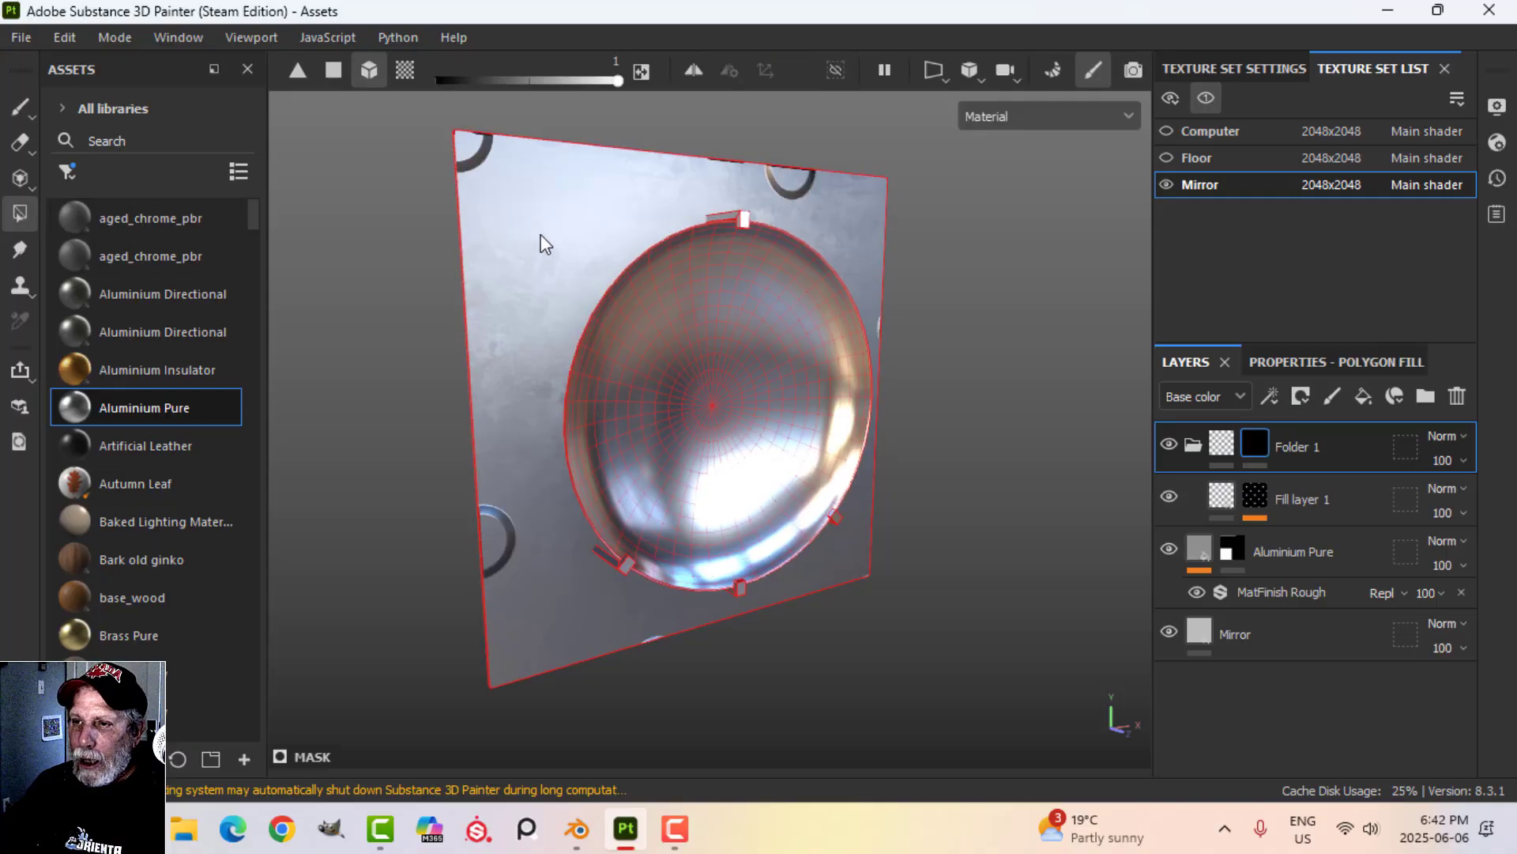
click(541, 234)
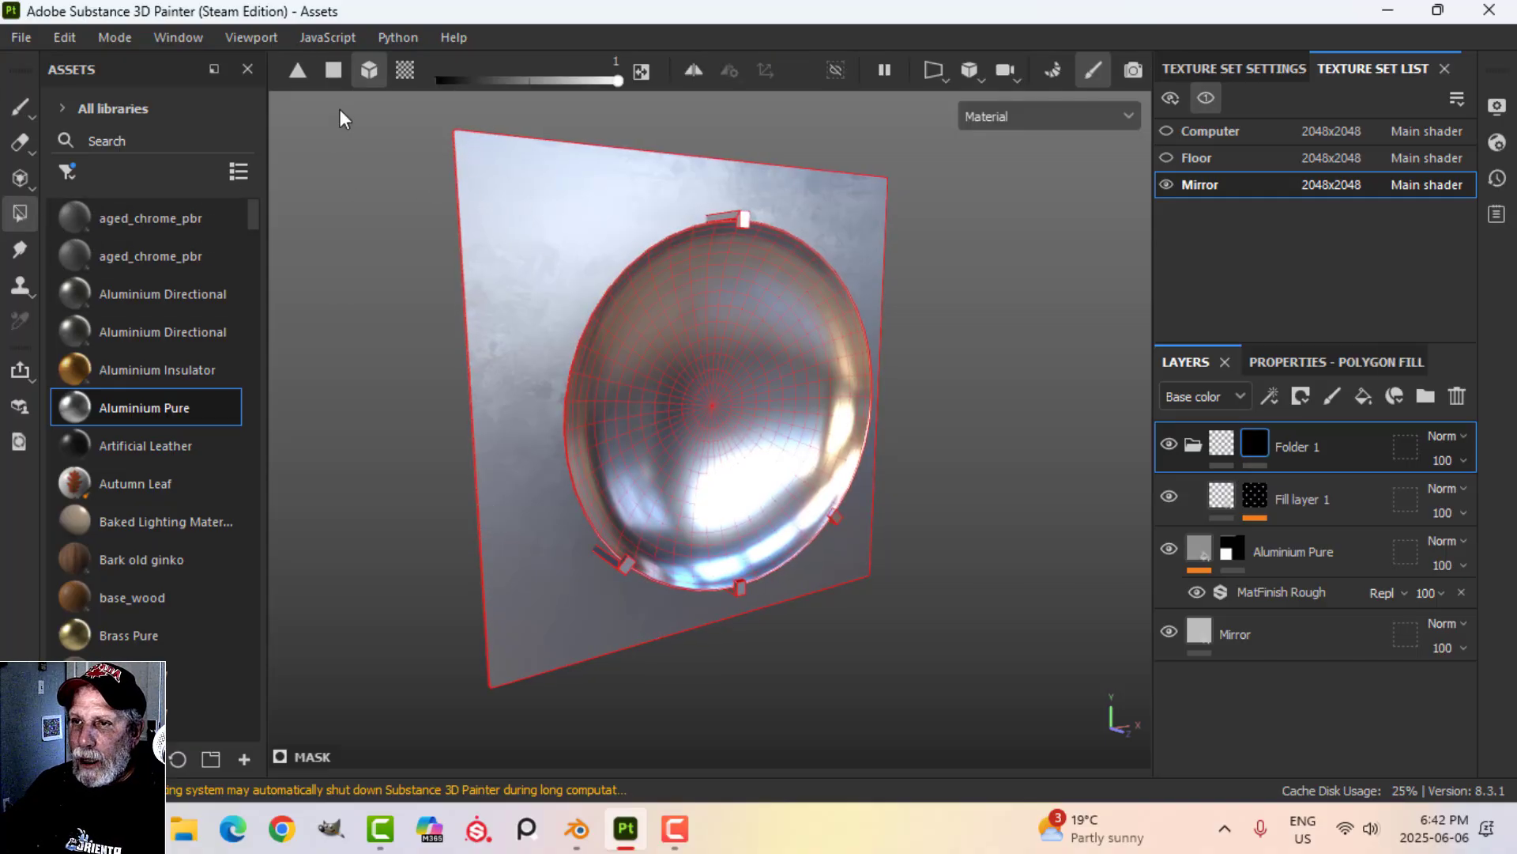
click(573, 234)
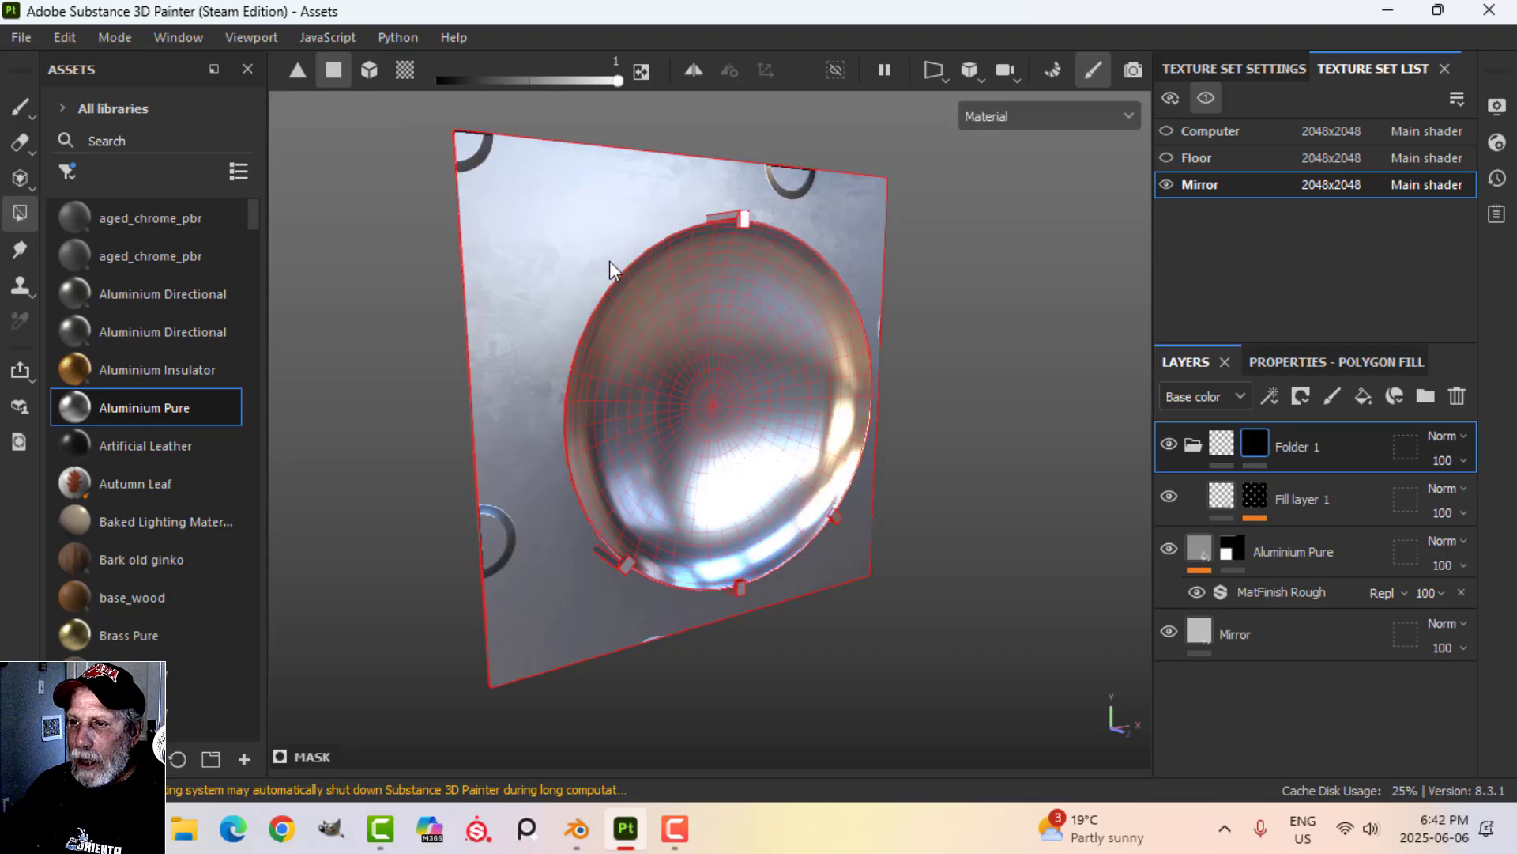
click(19, 105)
mouse_move(601, 332)
alt+mouse_down()
mouse_move(731, 338)
mouse_move(526, 278)
mouse_move(704, 264)
mouse_move(626, 248)
mouse_move(664, 261)
alt+mouse_up()
alt+middle_drag(664, 261, 691, 351)
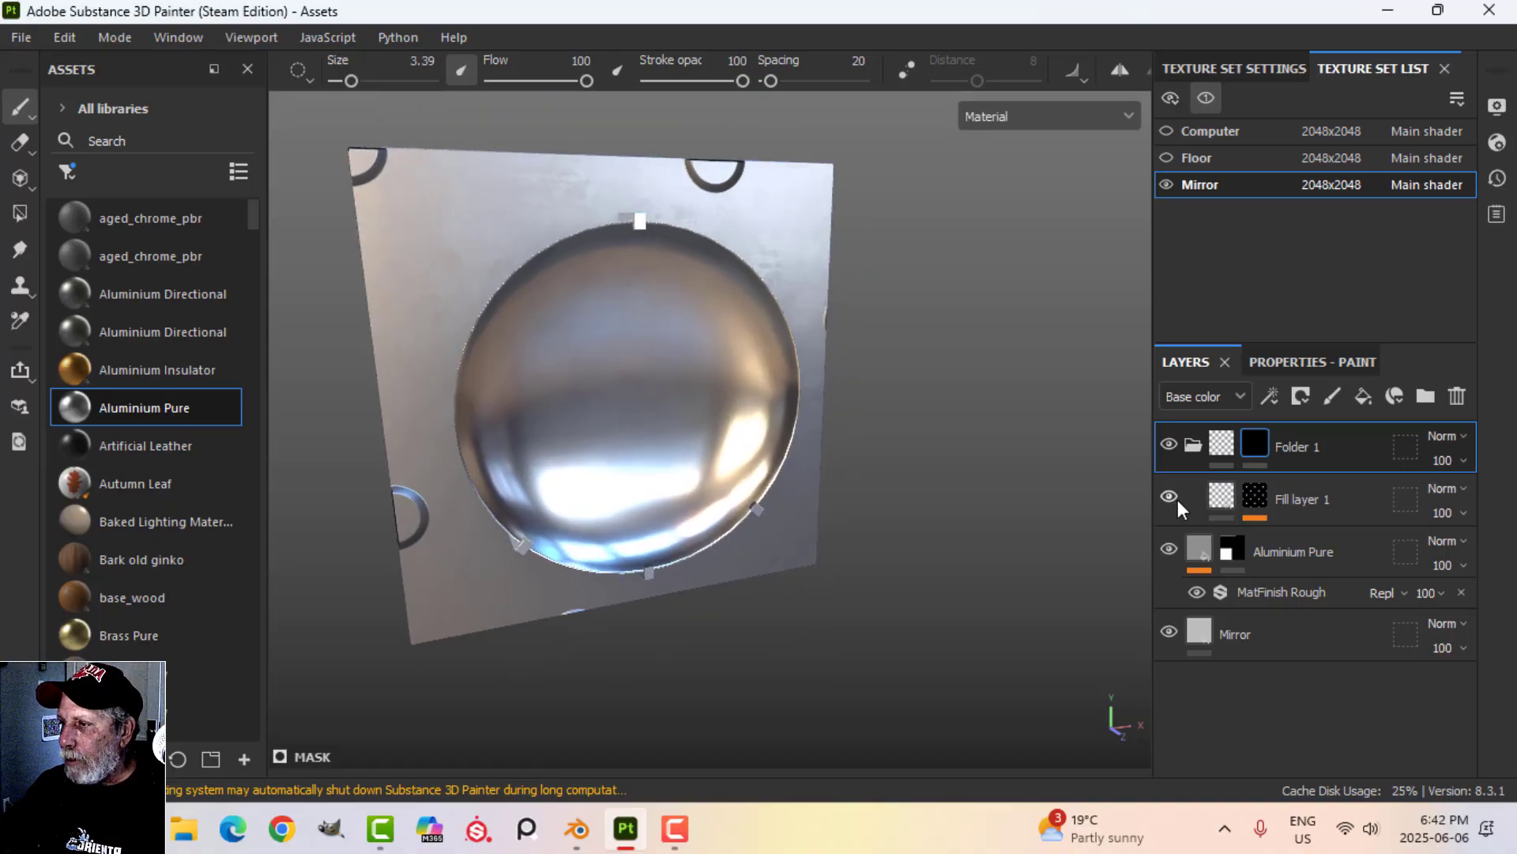
- Set the Tile parameter of the Metallic Grate Round mask fill to 16 and slightly increase its pattern Scale
click(1377, 515)
click(1316, 540)
click(1322, 364)
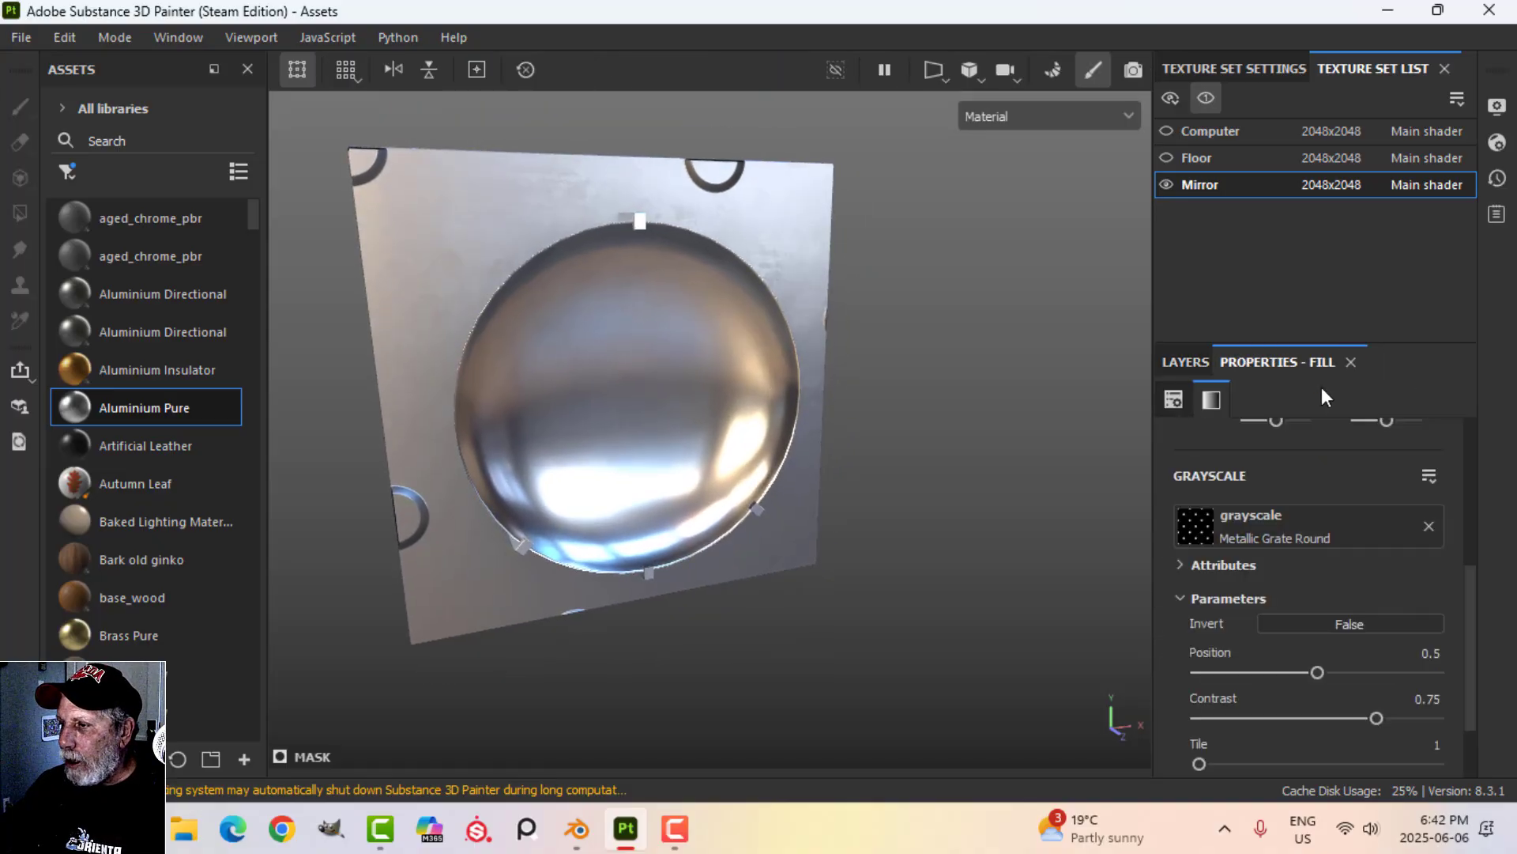
scroll(1292, 600, up, 2)
scroll(1292, 599, down, 4)
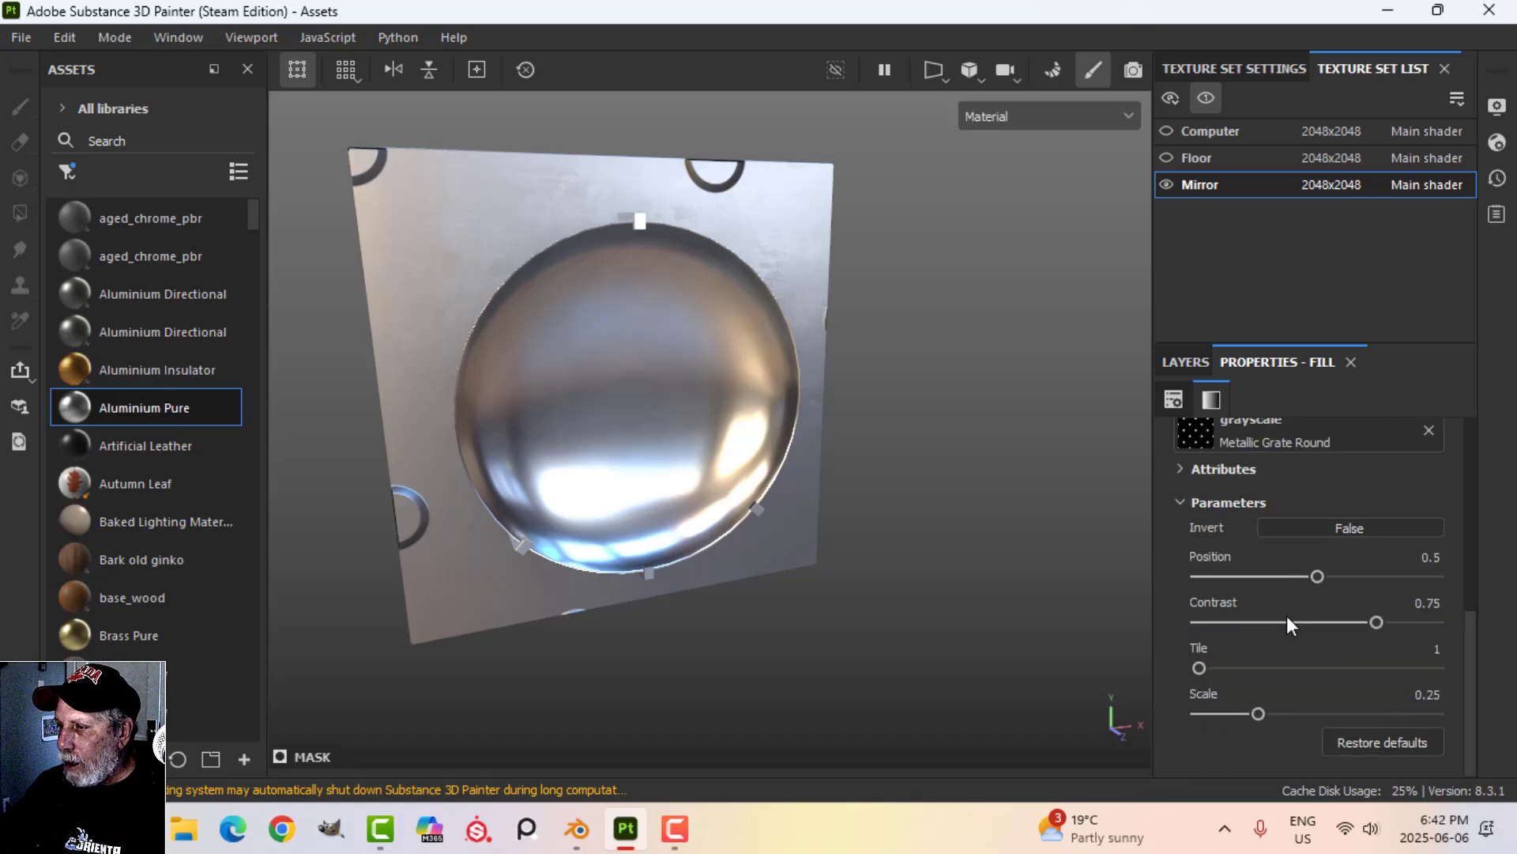
drag(1199, 670, 1436, 668)
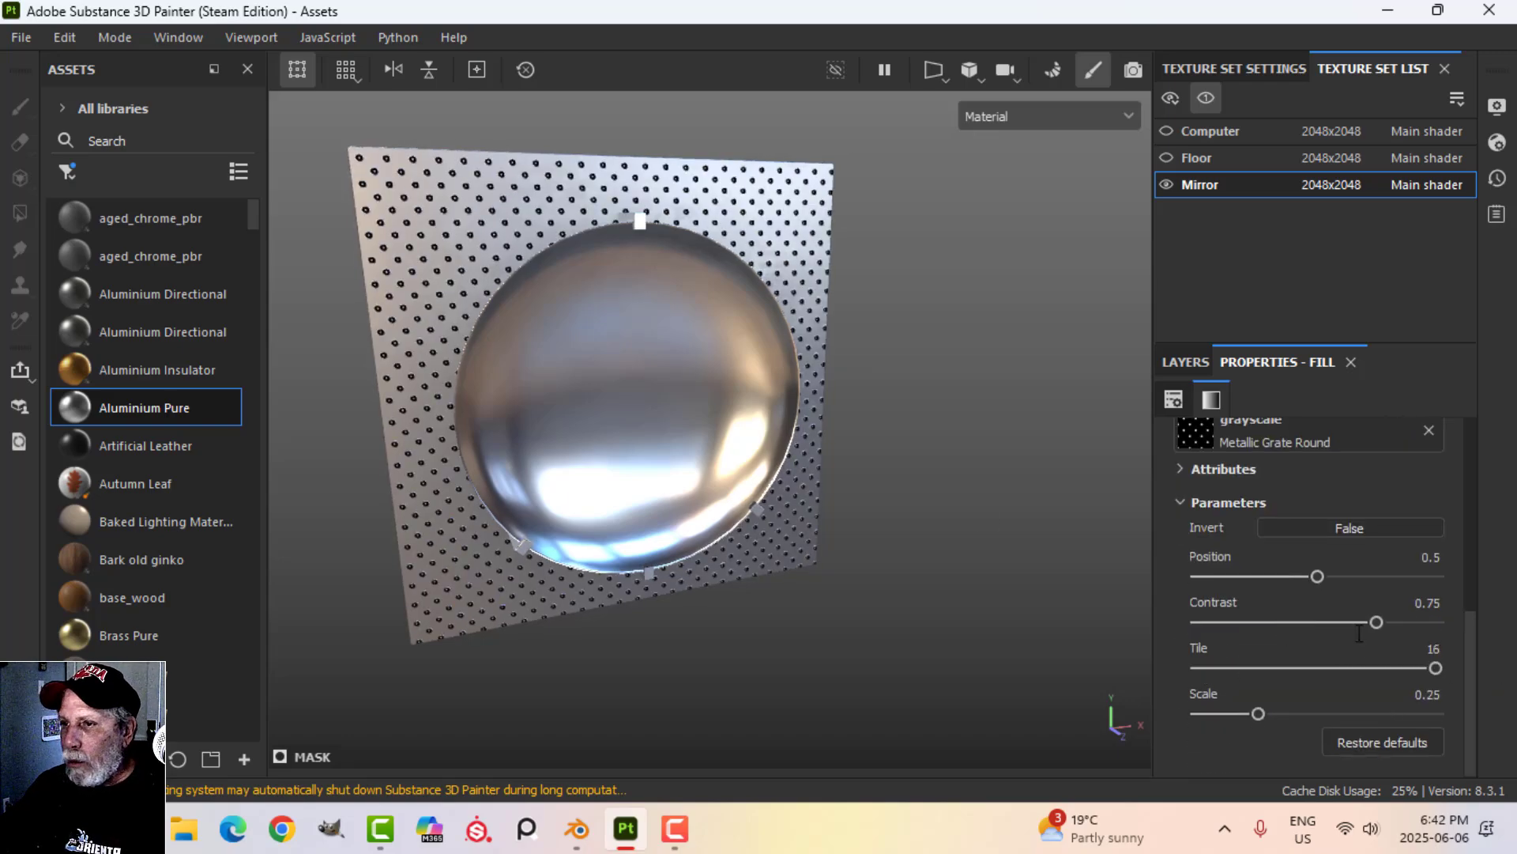
alt+drag(845, 324, 875, 332)
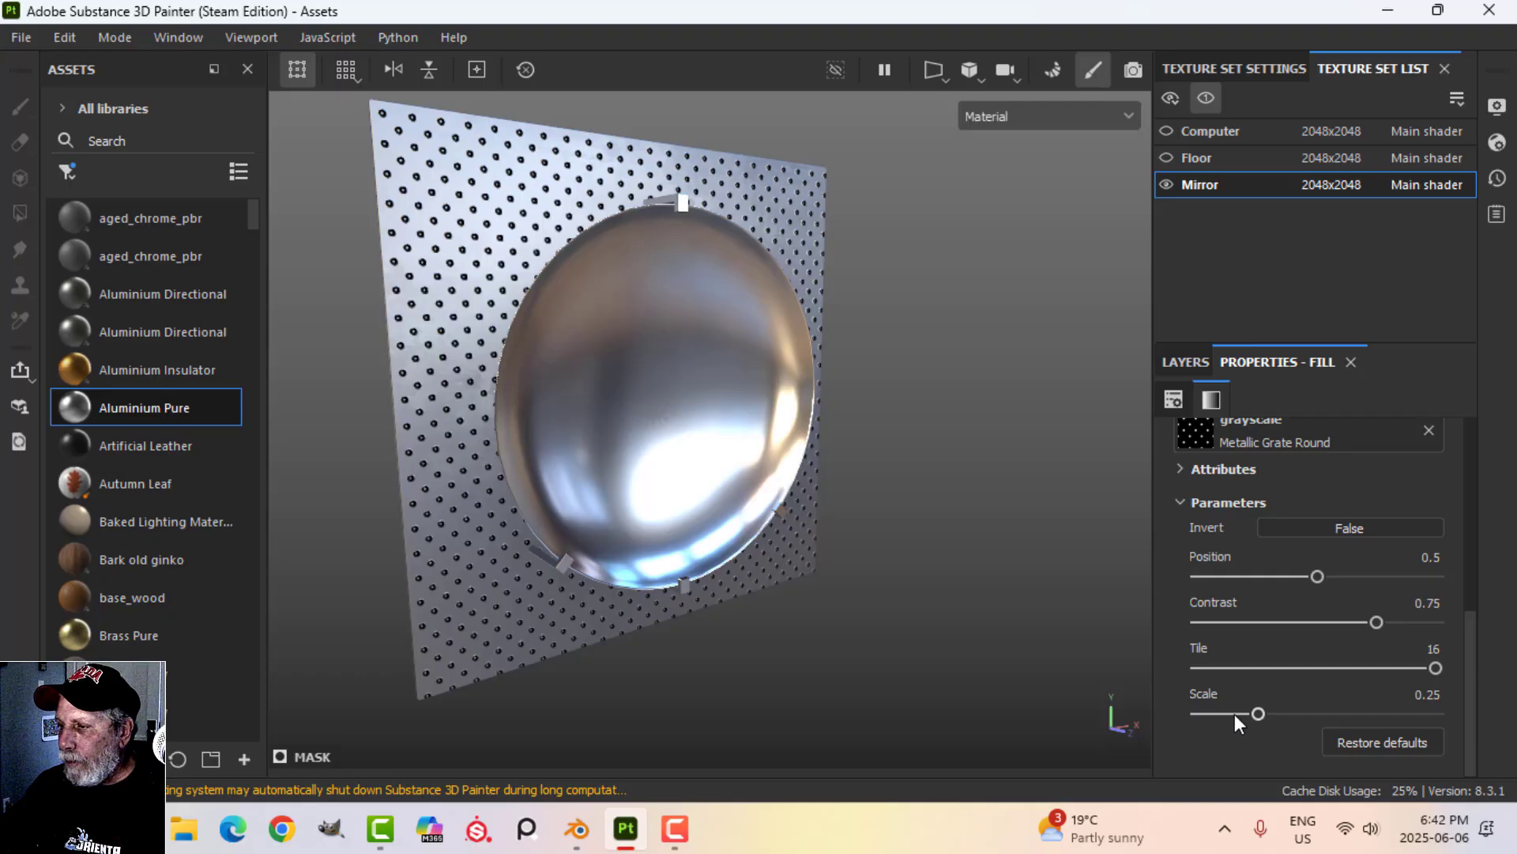
drag(1256, 715, 1283, 711)
- Set the UV tiling of the Metallic Grate Round mask fill to 2
scroll(1273, 564, up, 3)
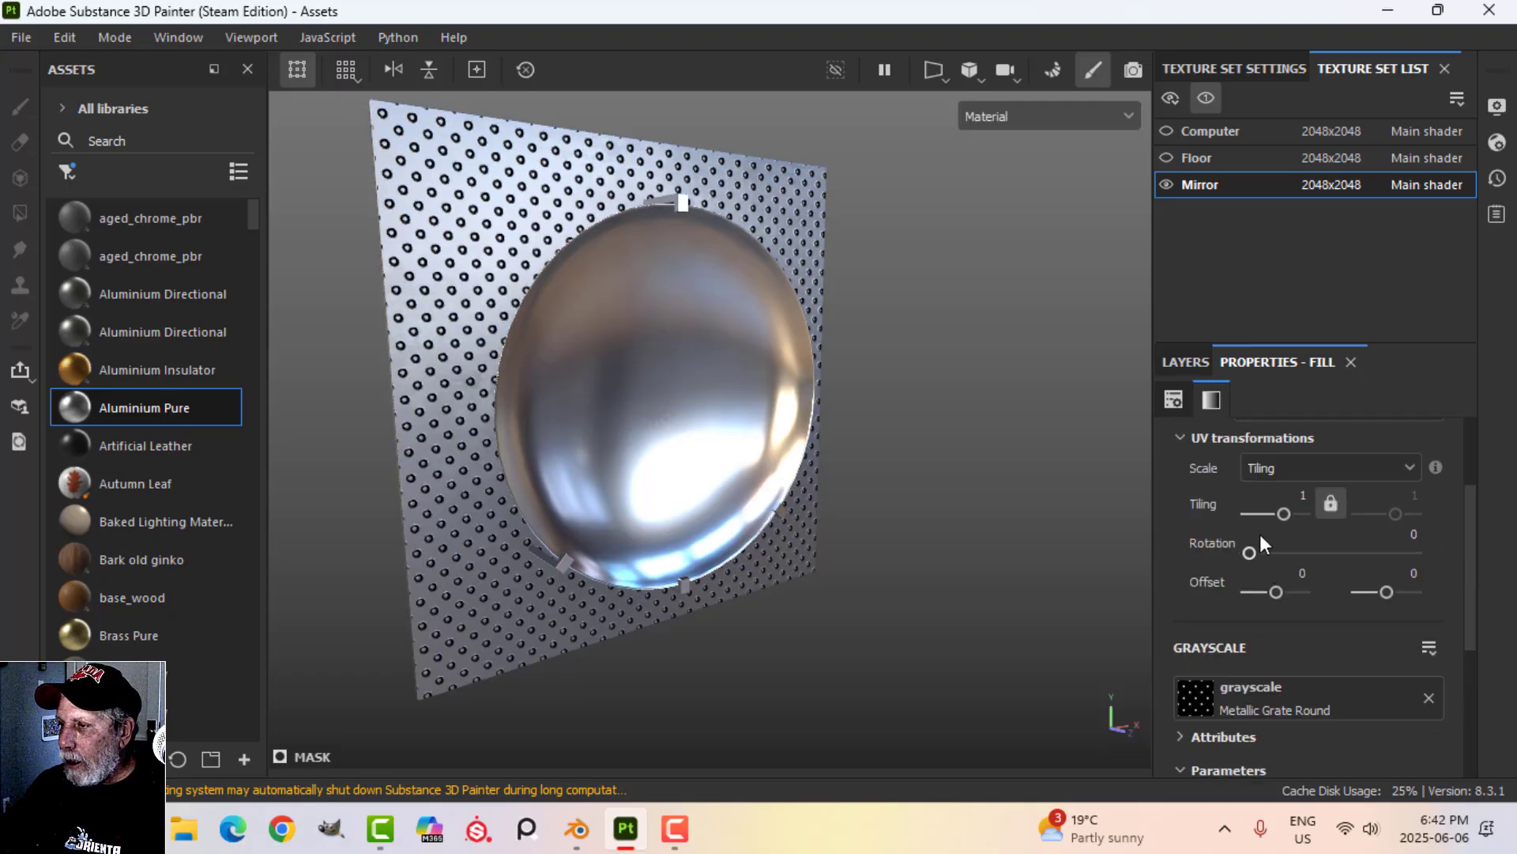
scroll(1261, 544, up, 3)
click(1303, 628)
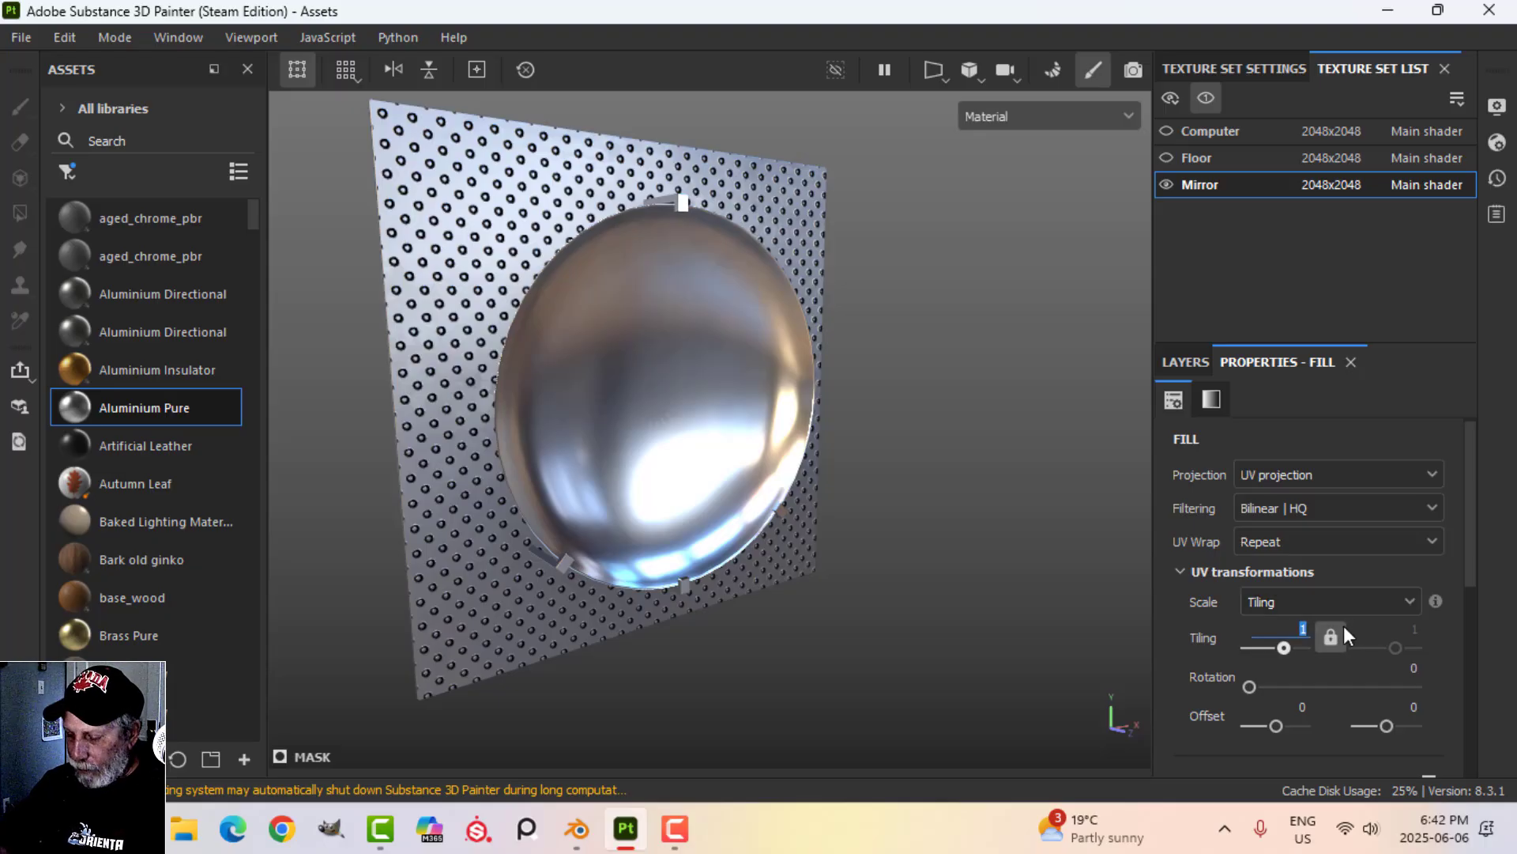
text(2)
key(Return)
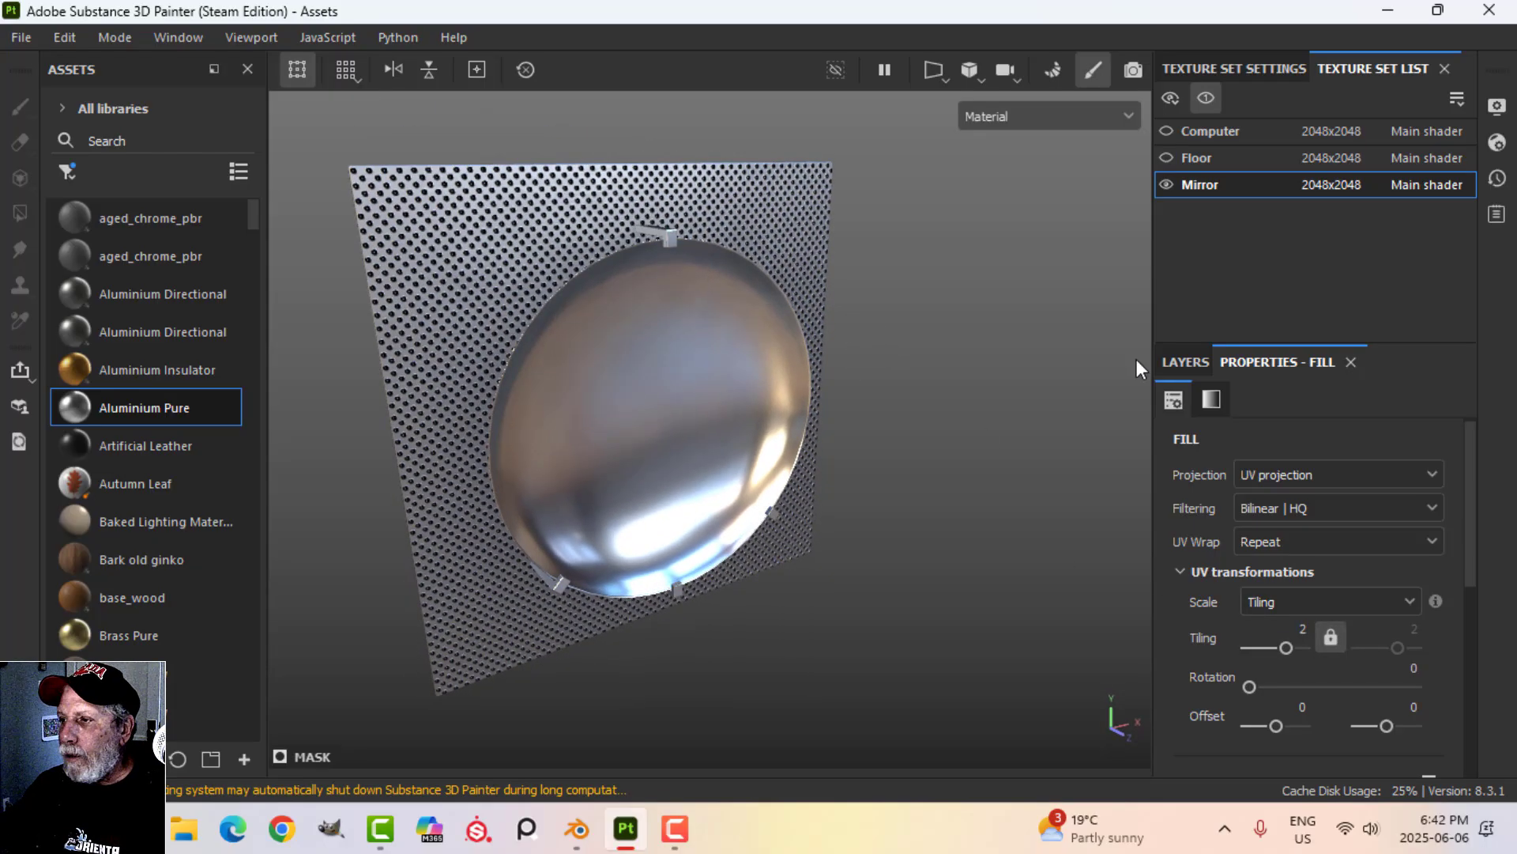
- Check the height value in the material properties of Fill layer 1 and its relief on the backing plate
click(1182, 361)
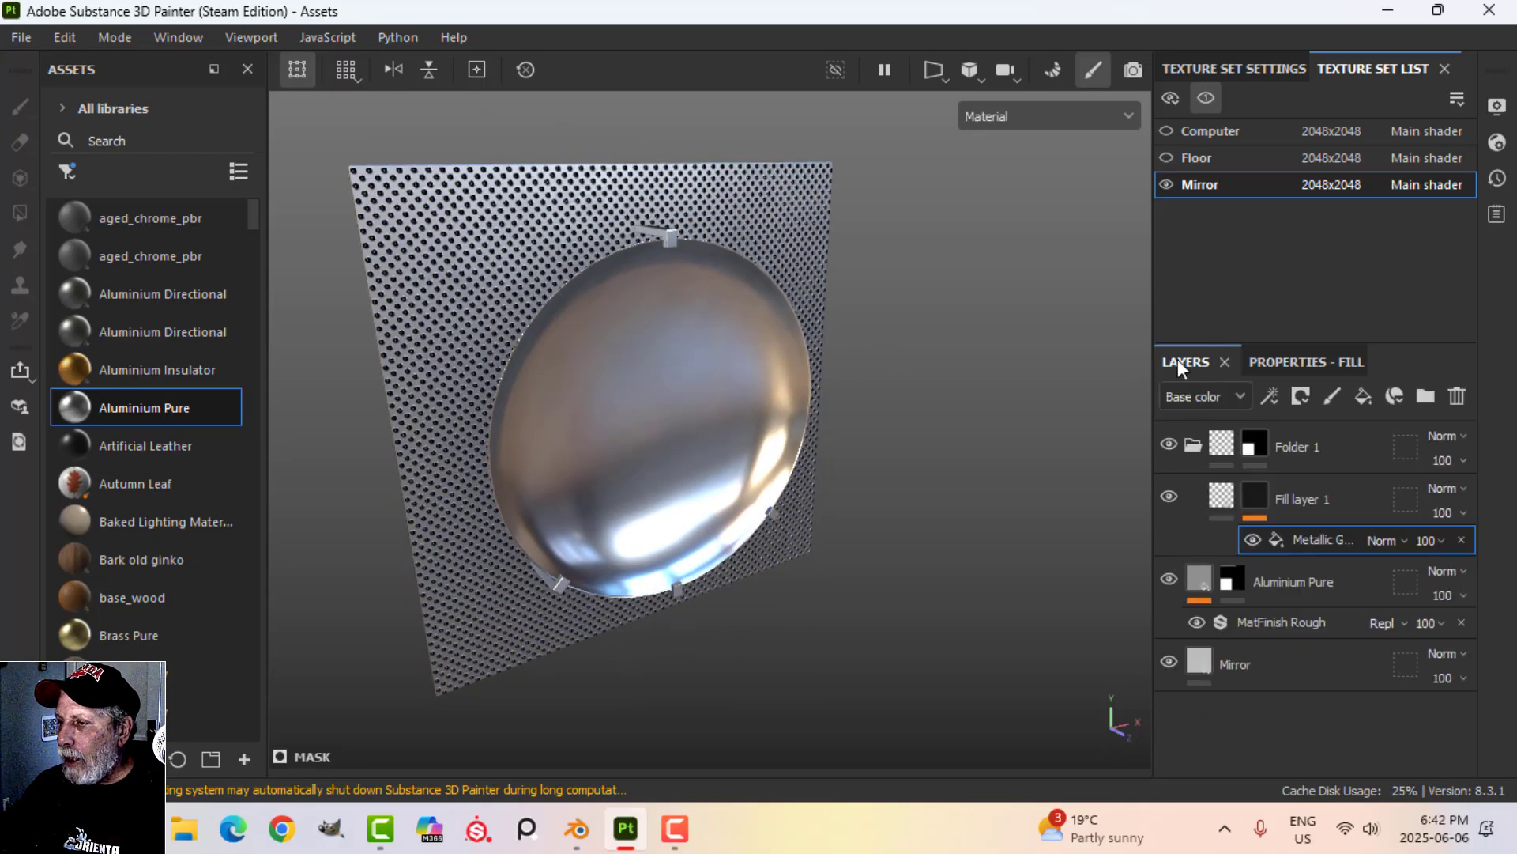
click(1230, 487)
click(1295, 364)
scroll(1338, 716, down, 5)
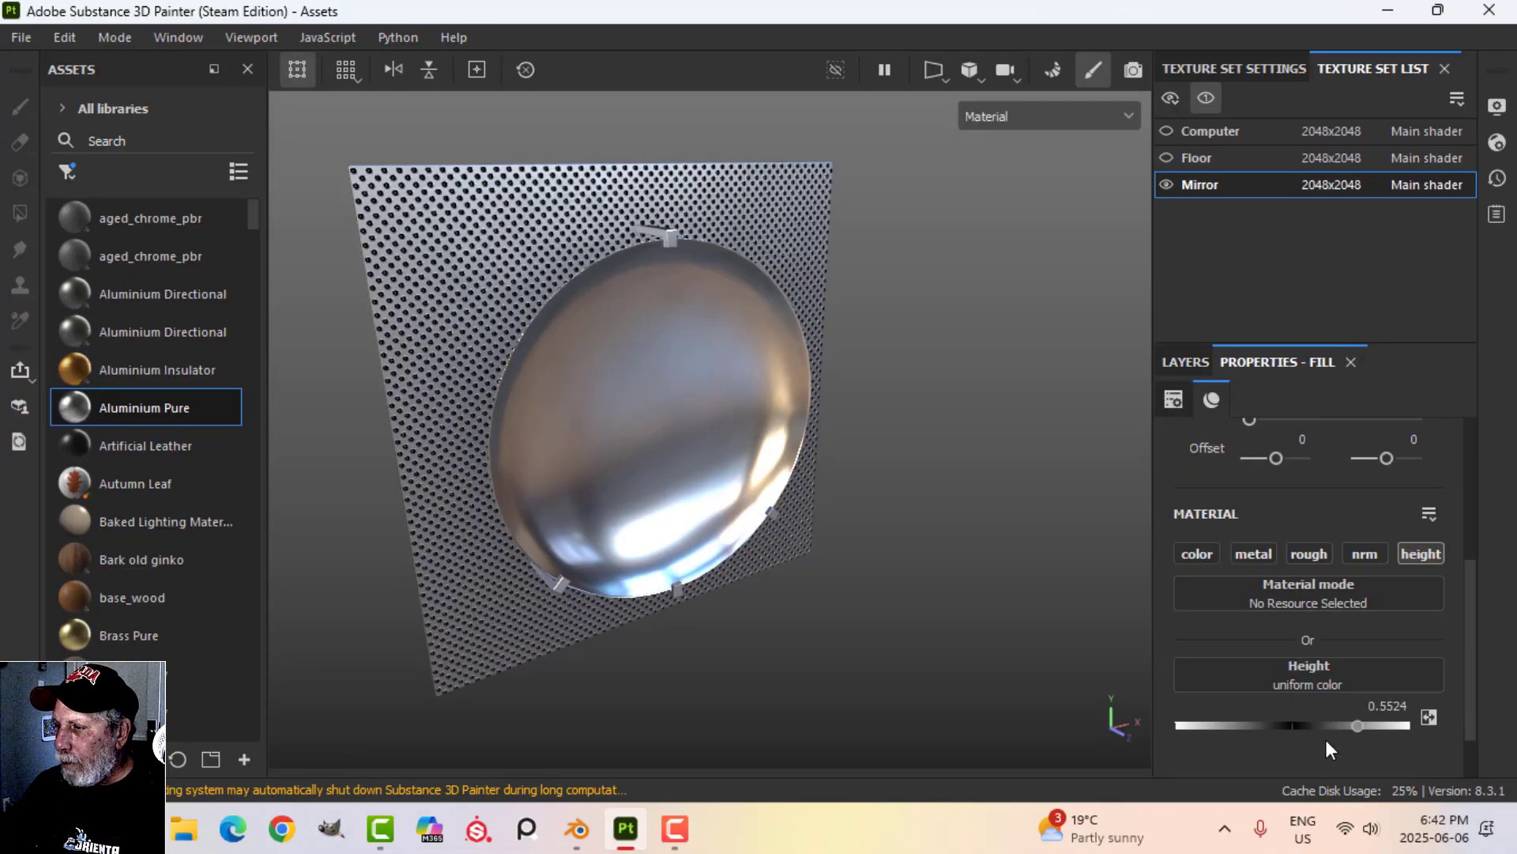
click(1189, 361)
alt+drag(748, 388, 864, 315)
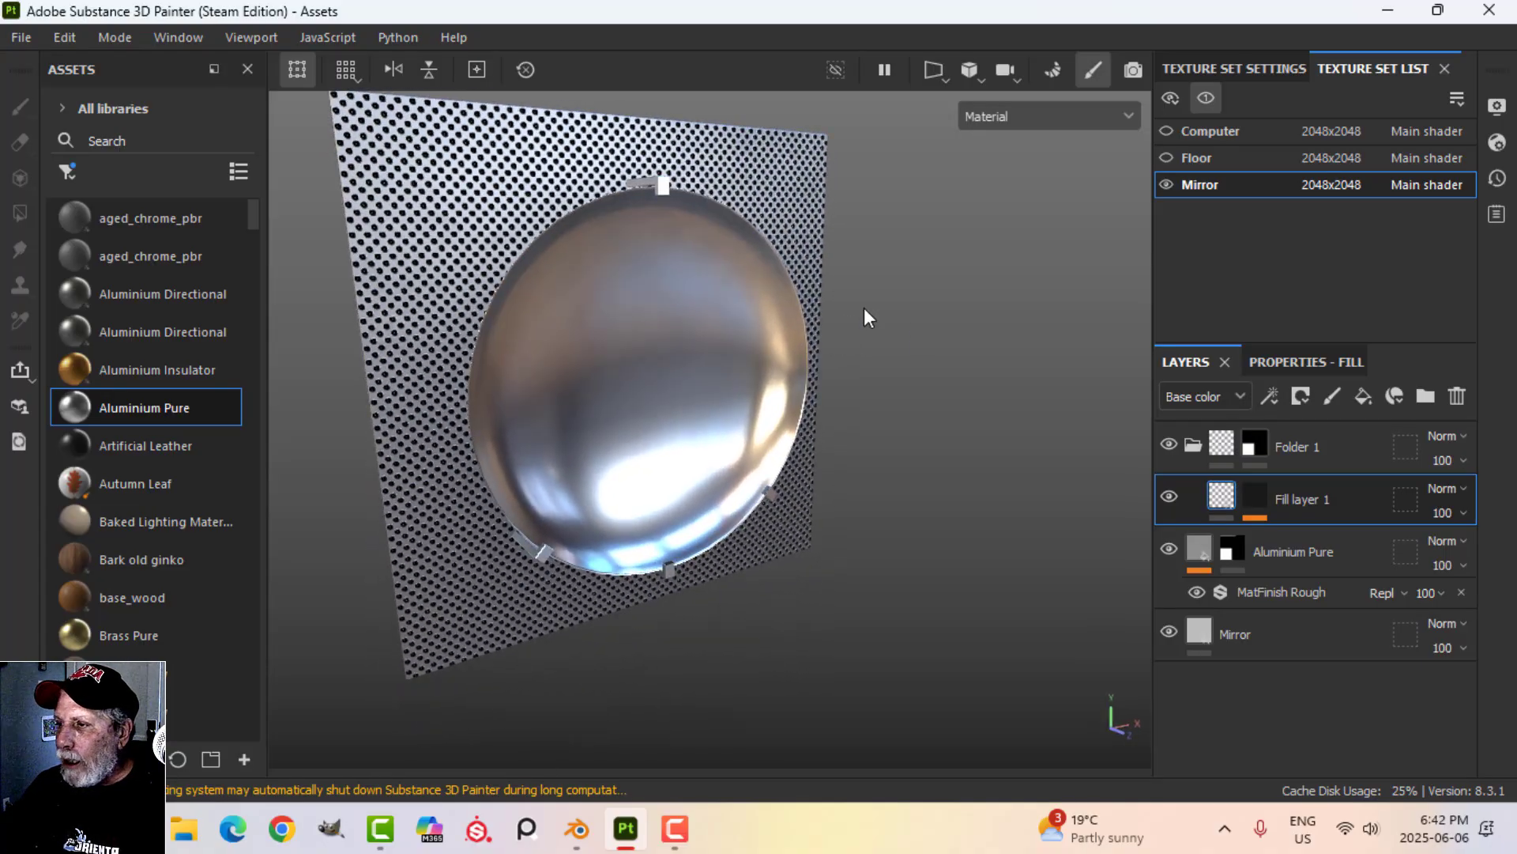
- Add a Blur filter above the metallic grate fill in the mask of Fill layer 1
click(1261, 495)
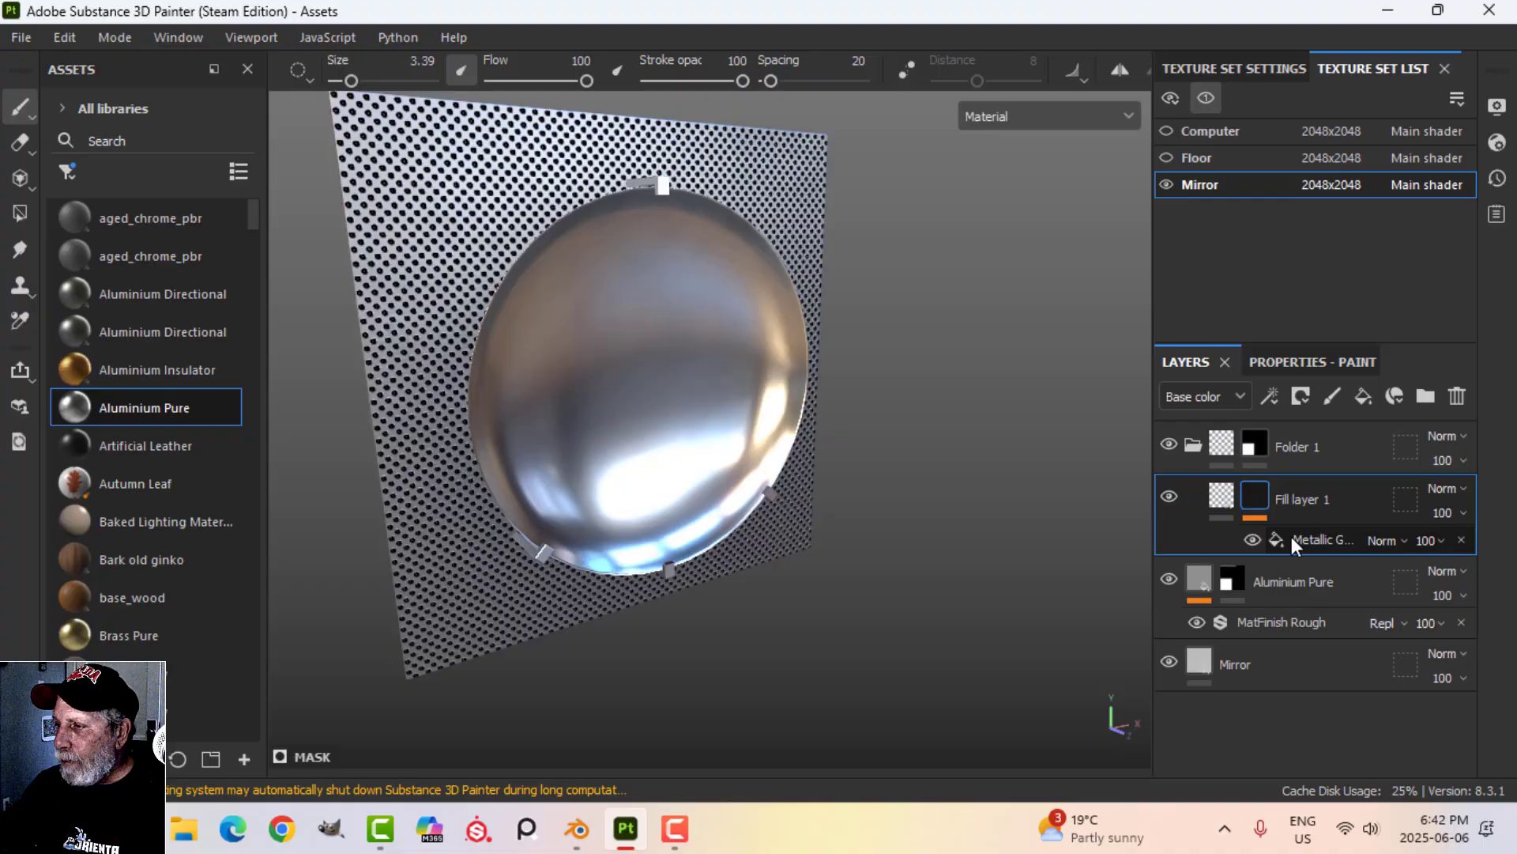
click(1348, 540)
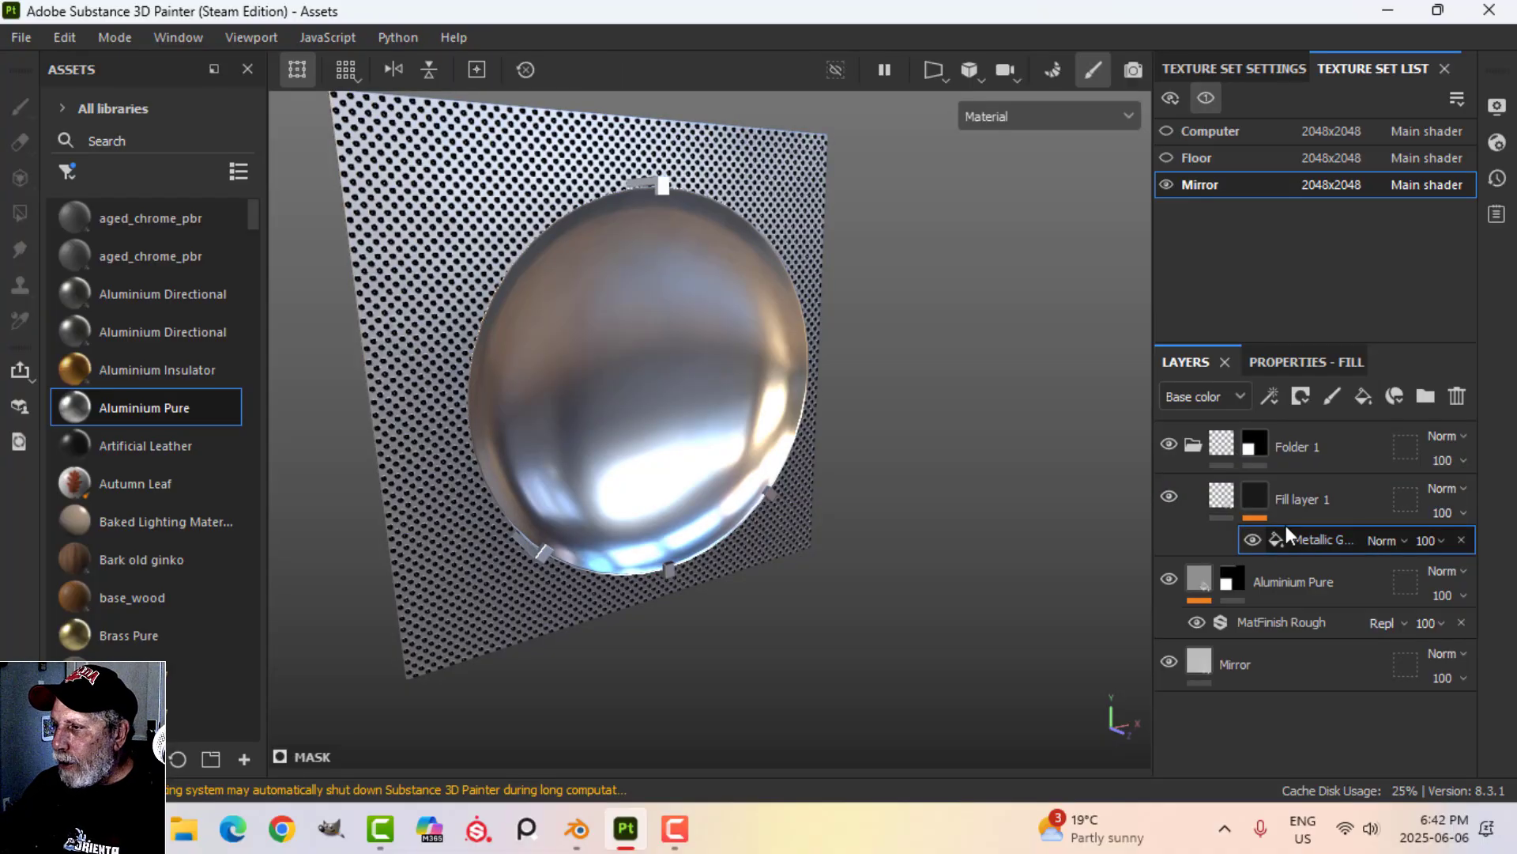
click(1270, 395)
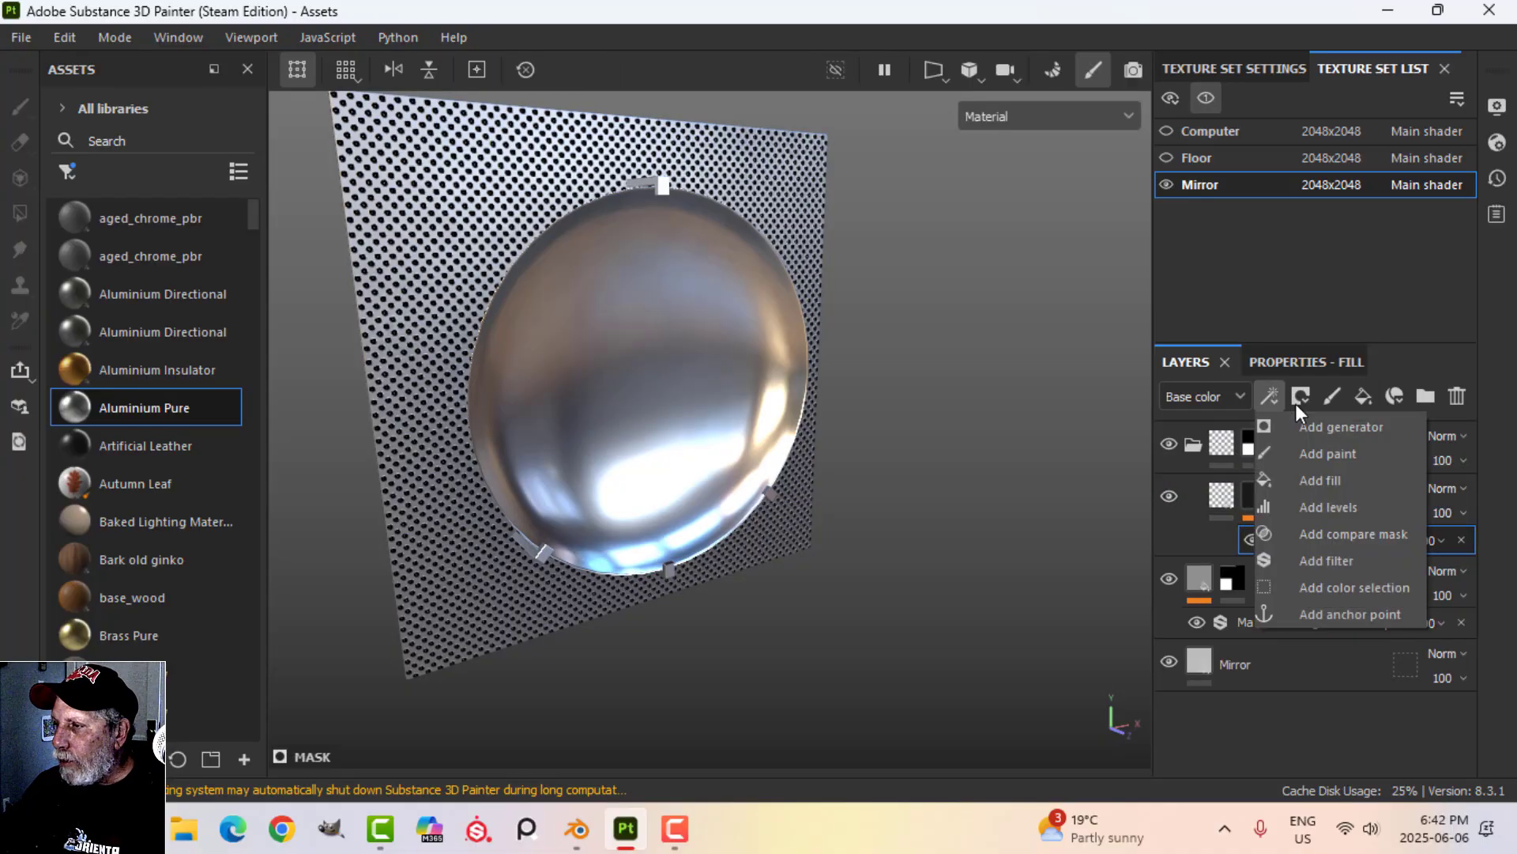
click(1341, 555)
click(1305, 363)
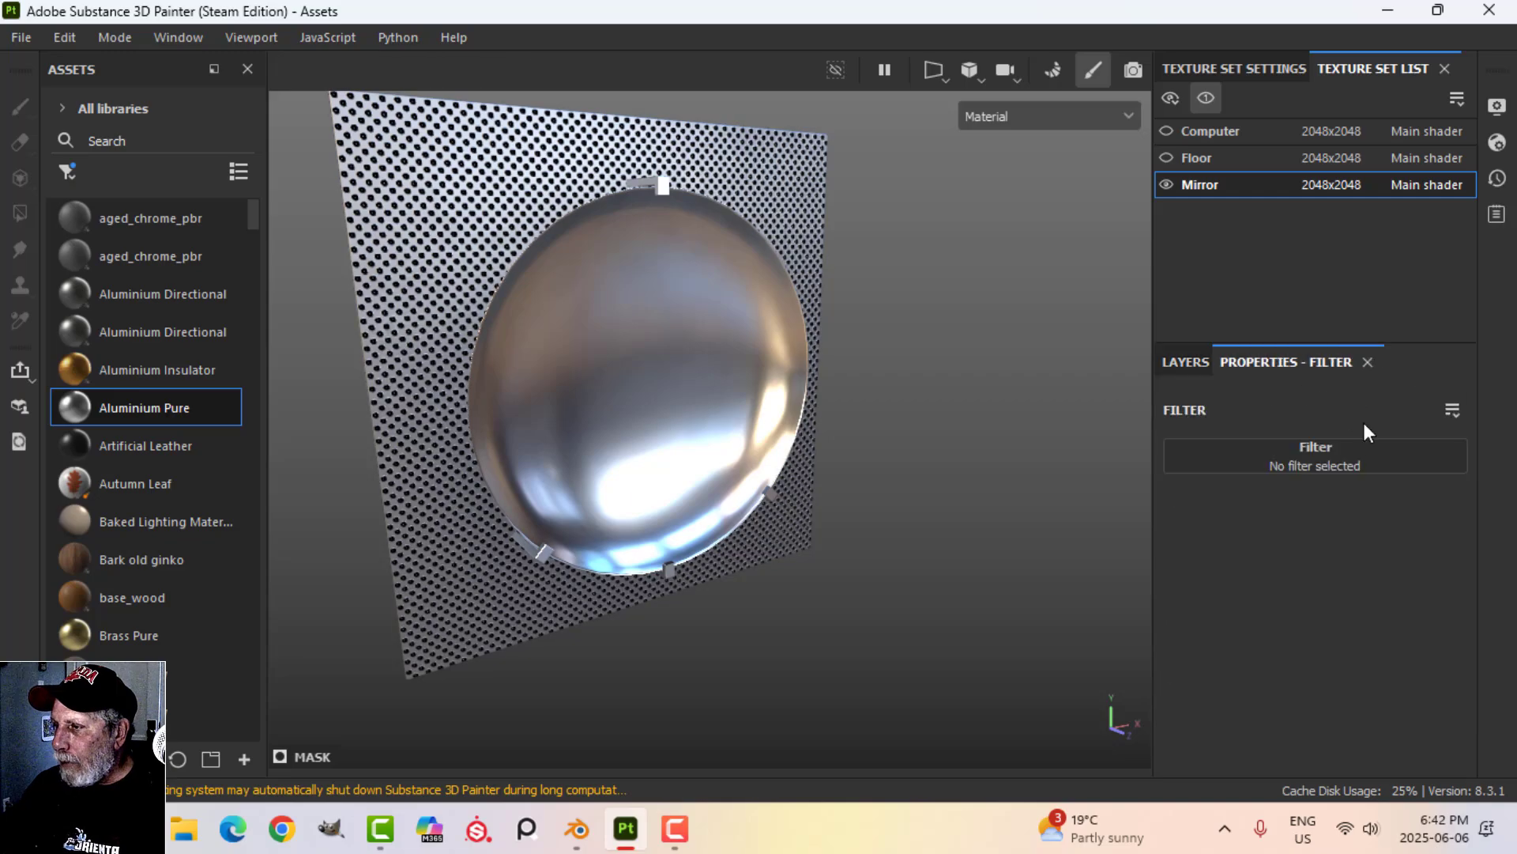
click(1330, 448)
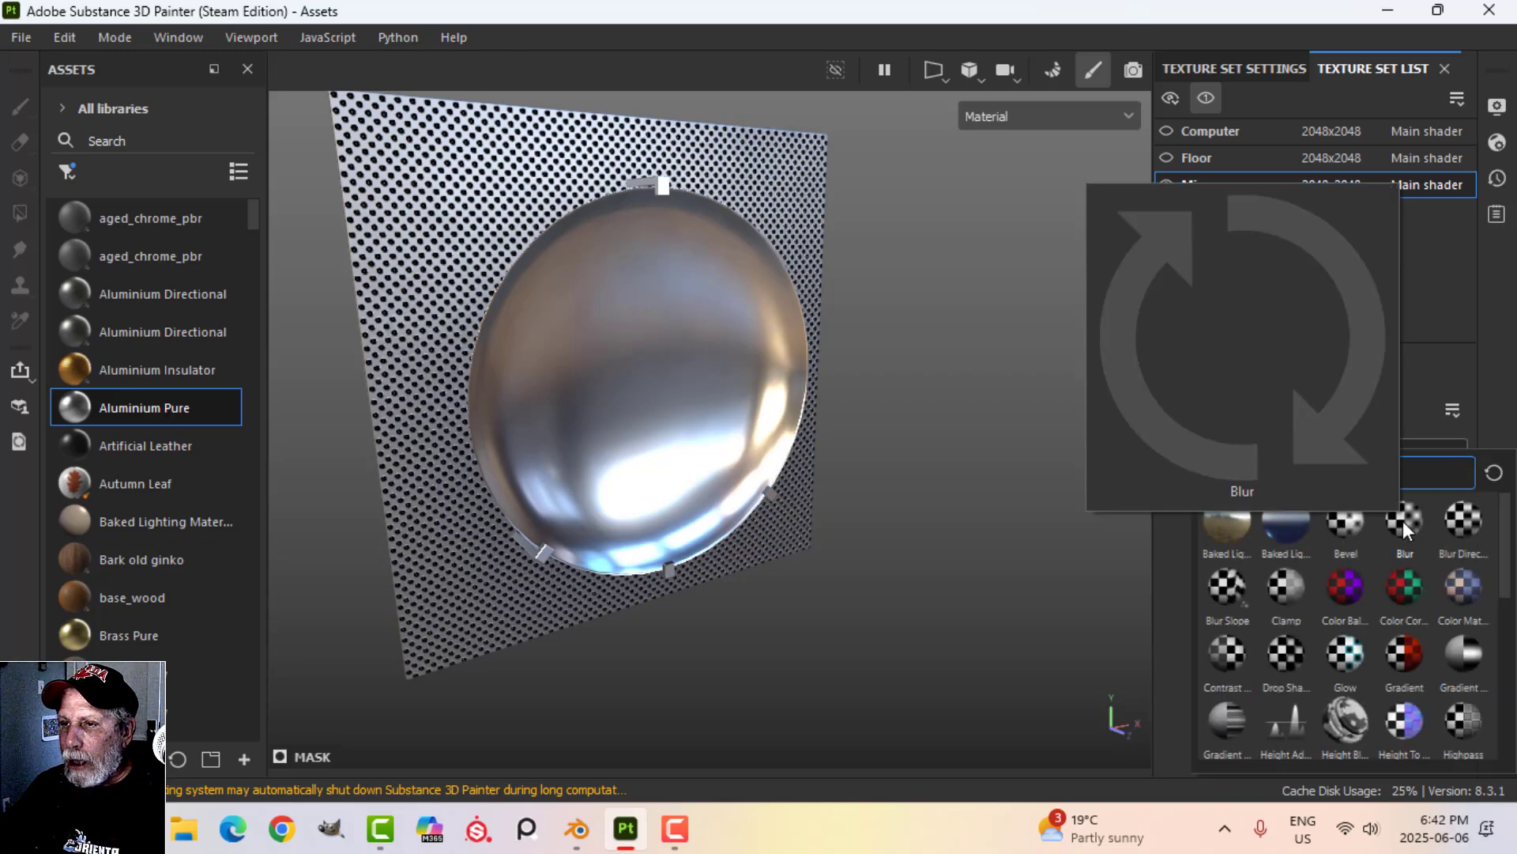
click(1403, 528)
- Set the mask's Blur Intensity to 0.73 to soften the grate pattern on the backing plate
alt+drag(1072, 395, 1023, 411)
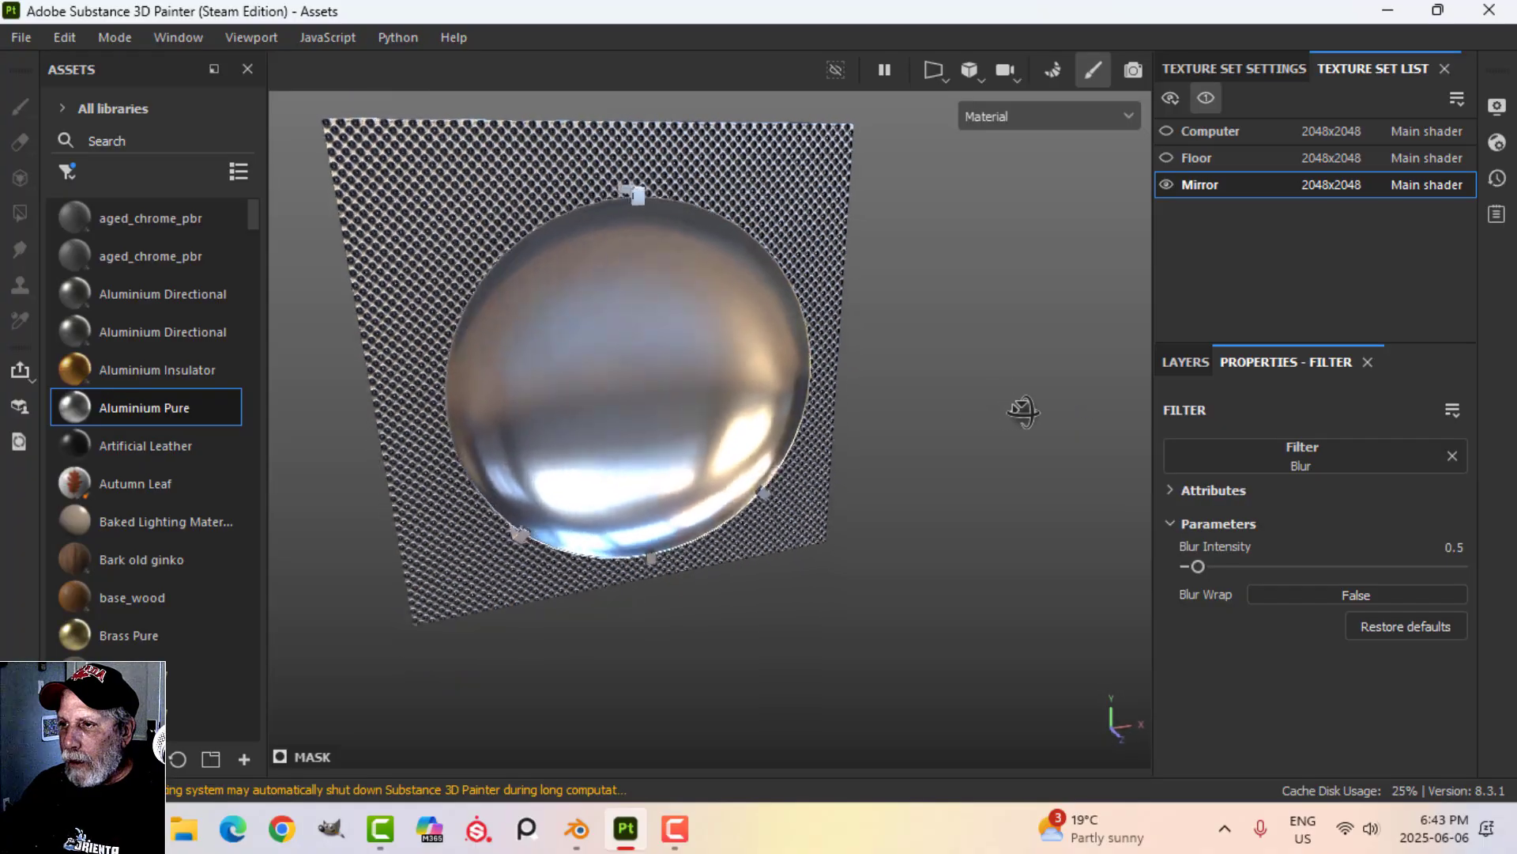
alt+right_drag(1023, 411, 965, 445)
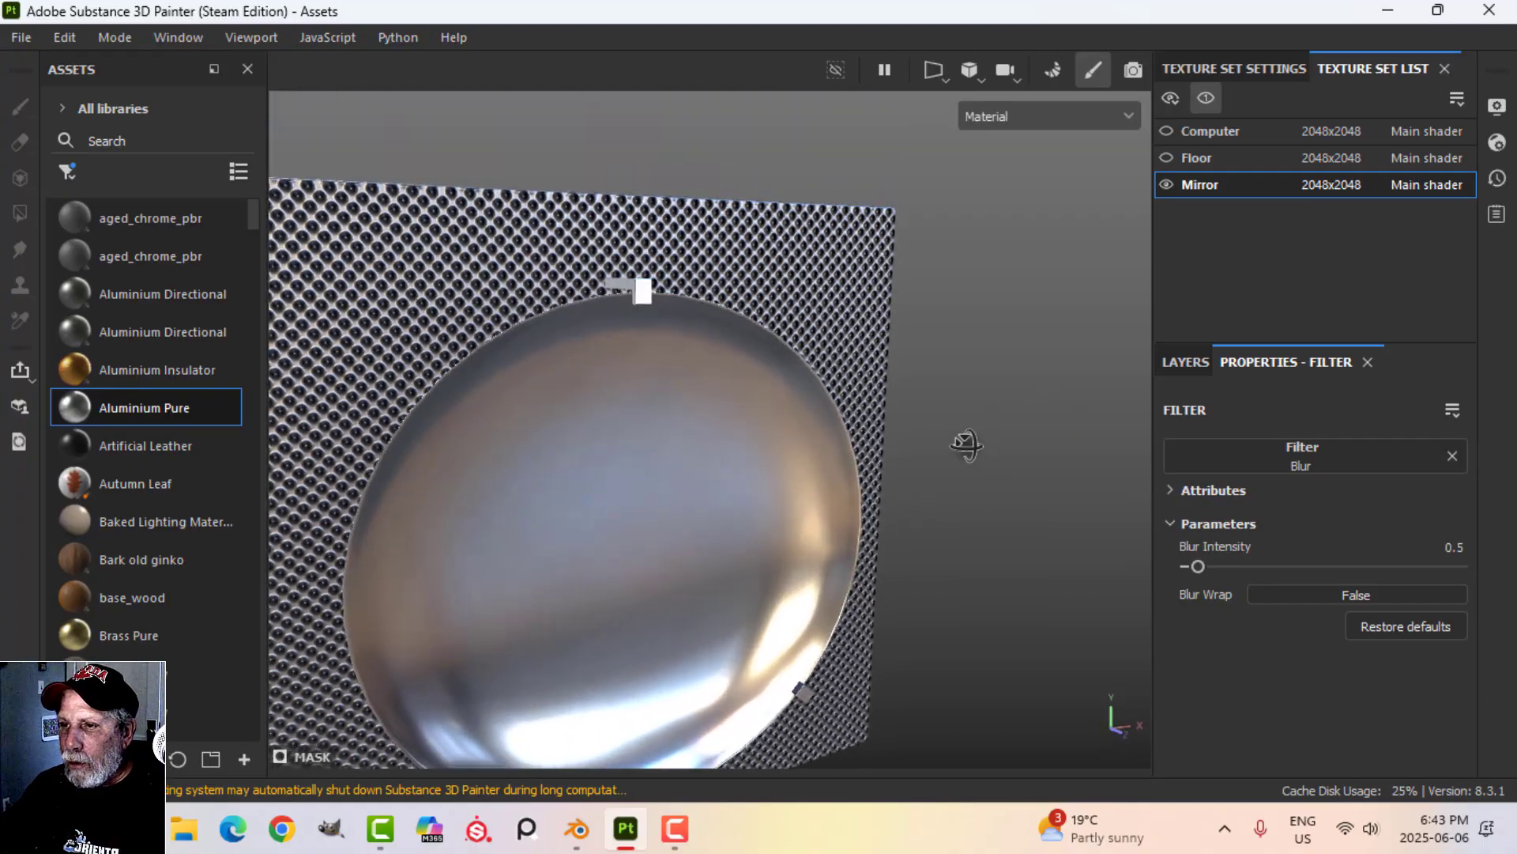
alt+drag(965, 444, 878, 444)
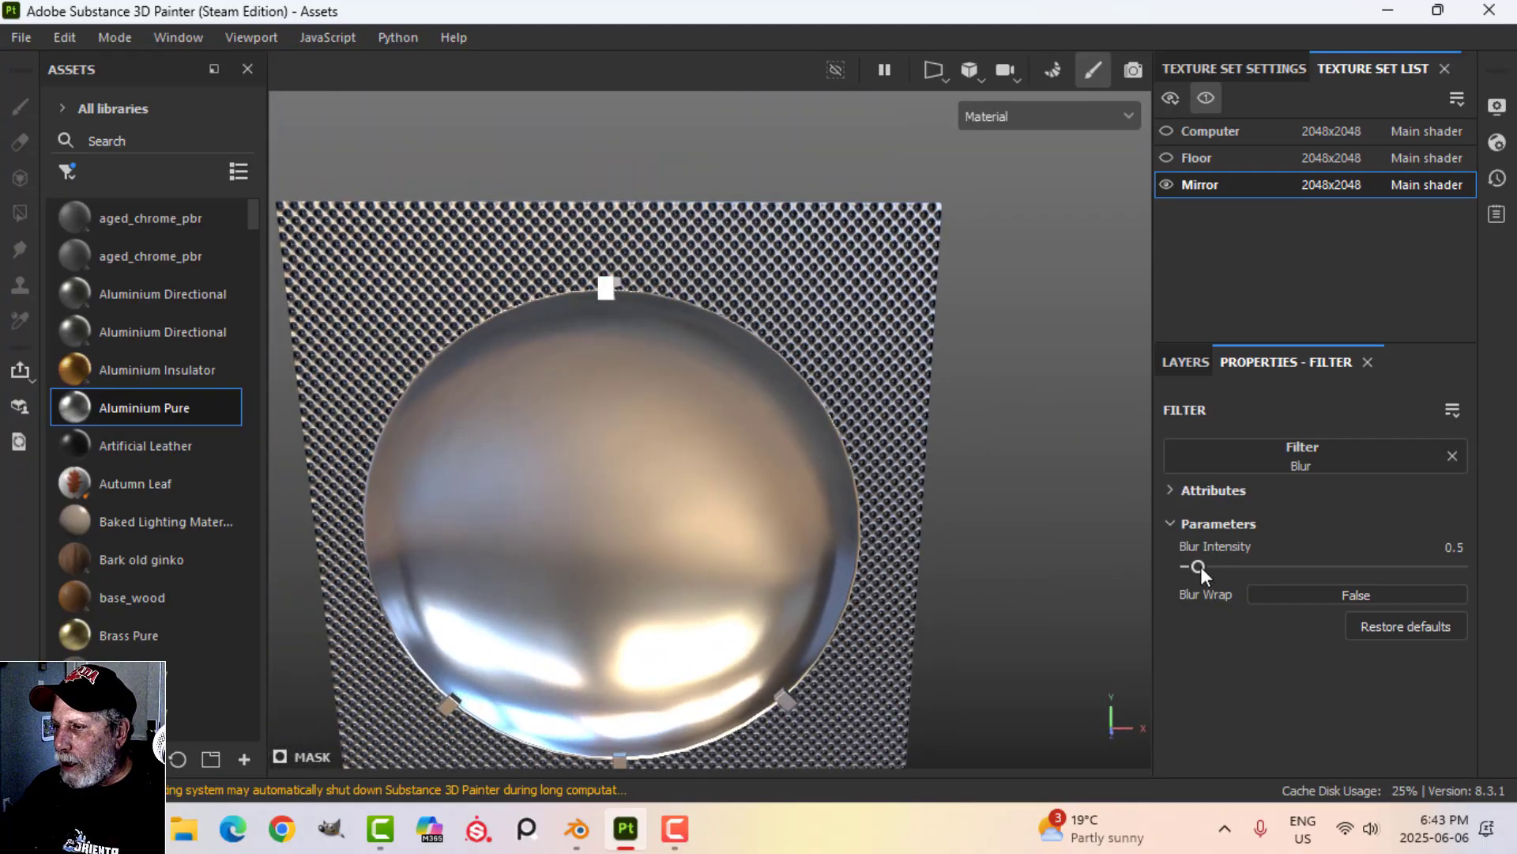
drag(1200, 566, 1198, 566)
scroll(957, 541, up, 5)
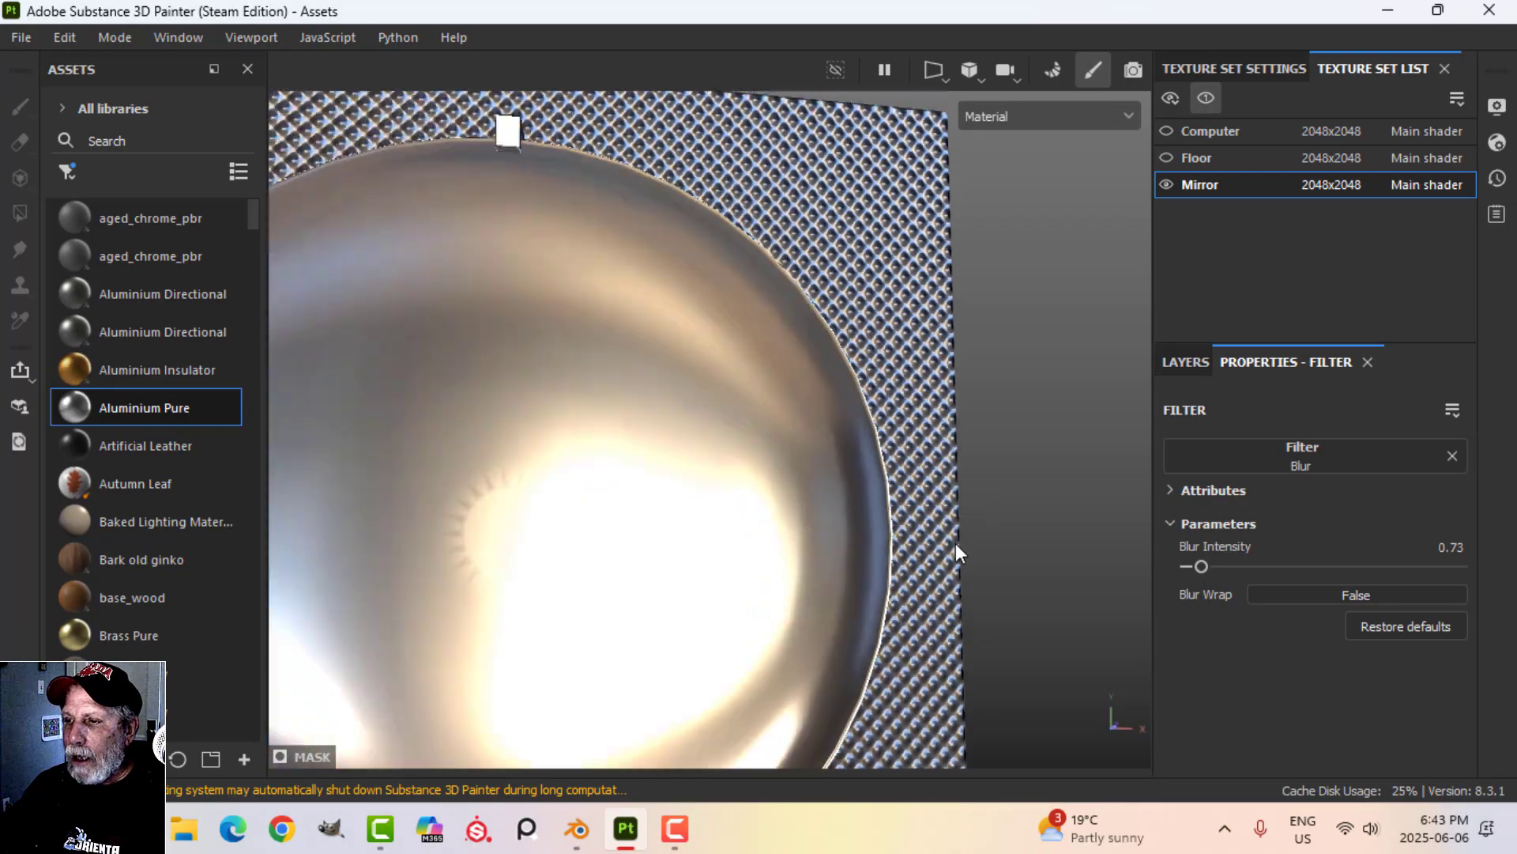
scroll(955, 543, down, 5)
mouse_move(927, 554)
alt+mouse_down()
mouse_move(870, 450)
mouse_move(921, 562)
mouse_move(939, 491)
mouse_move(965, 523)
mouse_move(989, 521)
mouse_move(934, 501)
alt+mouse_up()
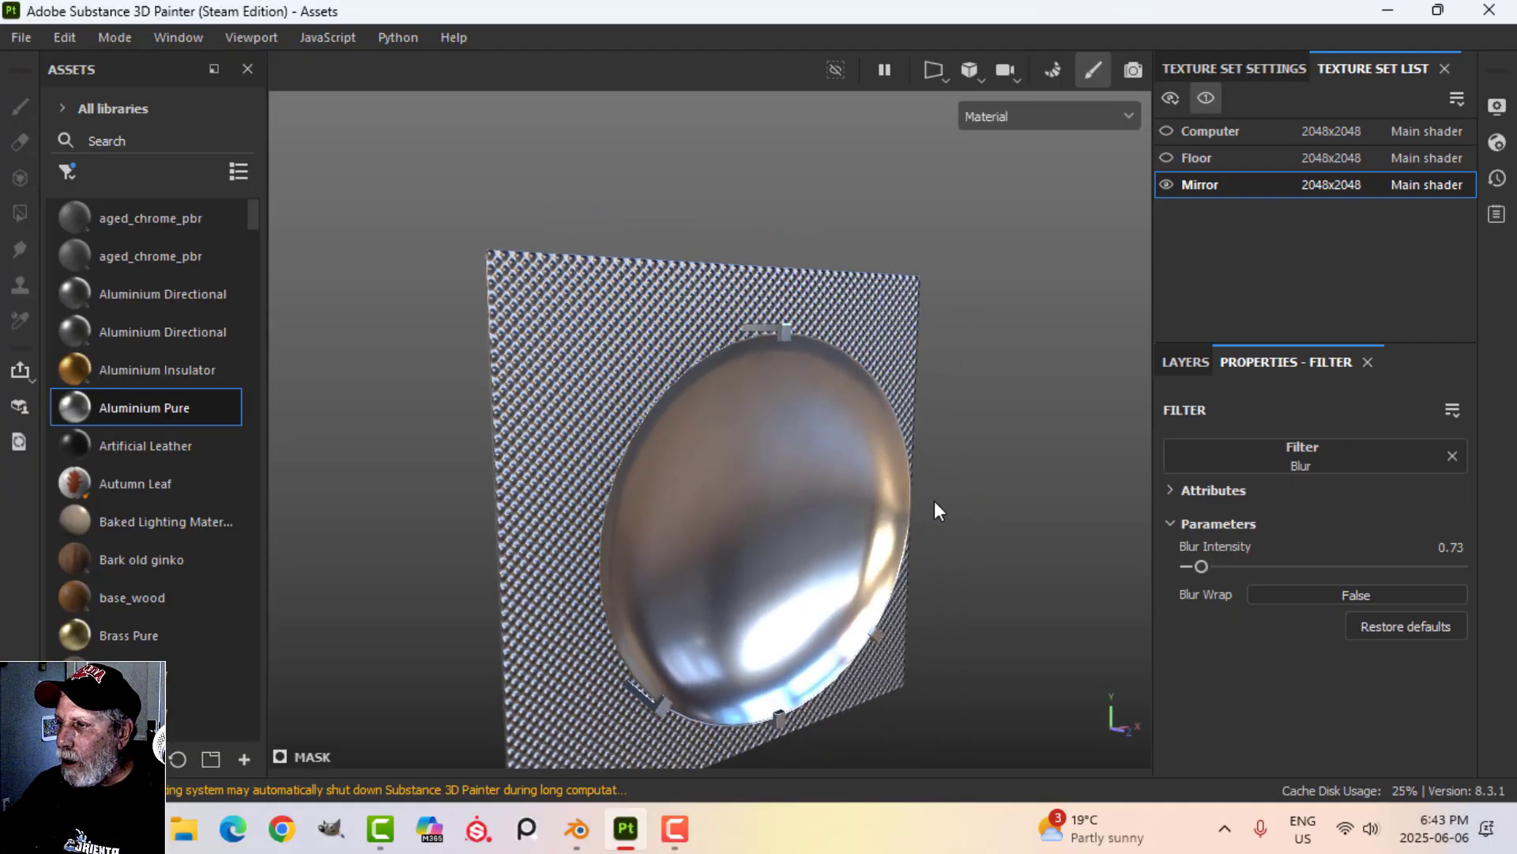
- Replace the grayscale pattern of the mask fill with Metallic Grate Simple, found by searching for "grate"
click(1177, 361)
click(1312, 567)
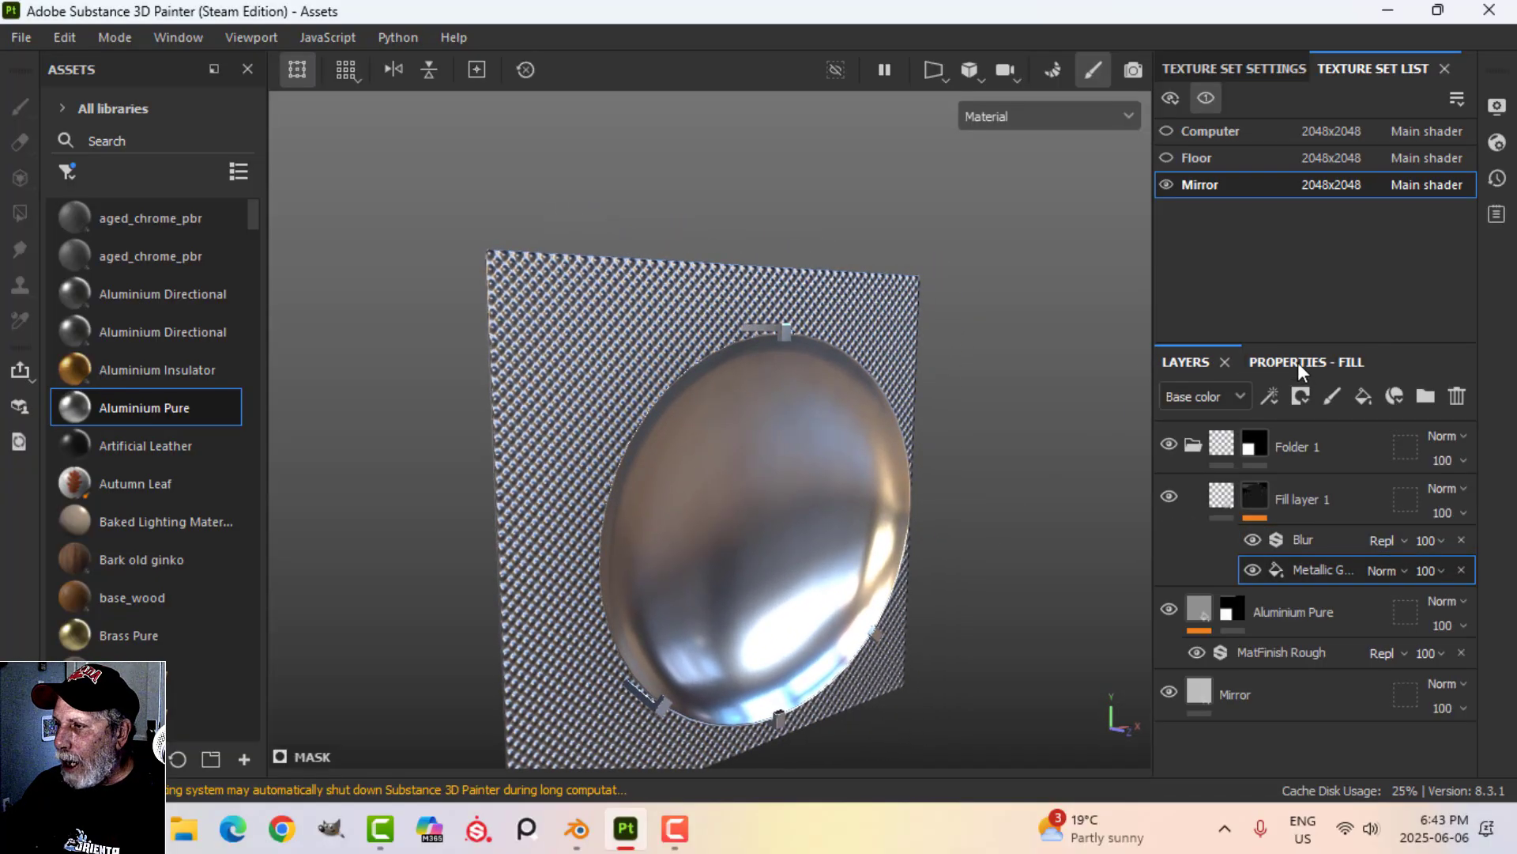
click(1298, 362)
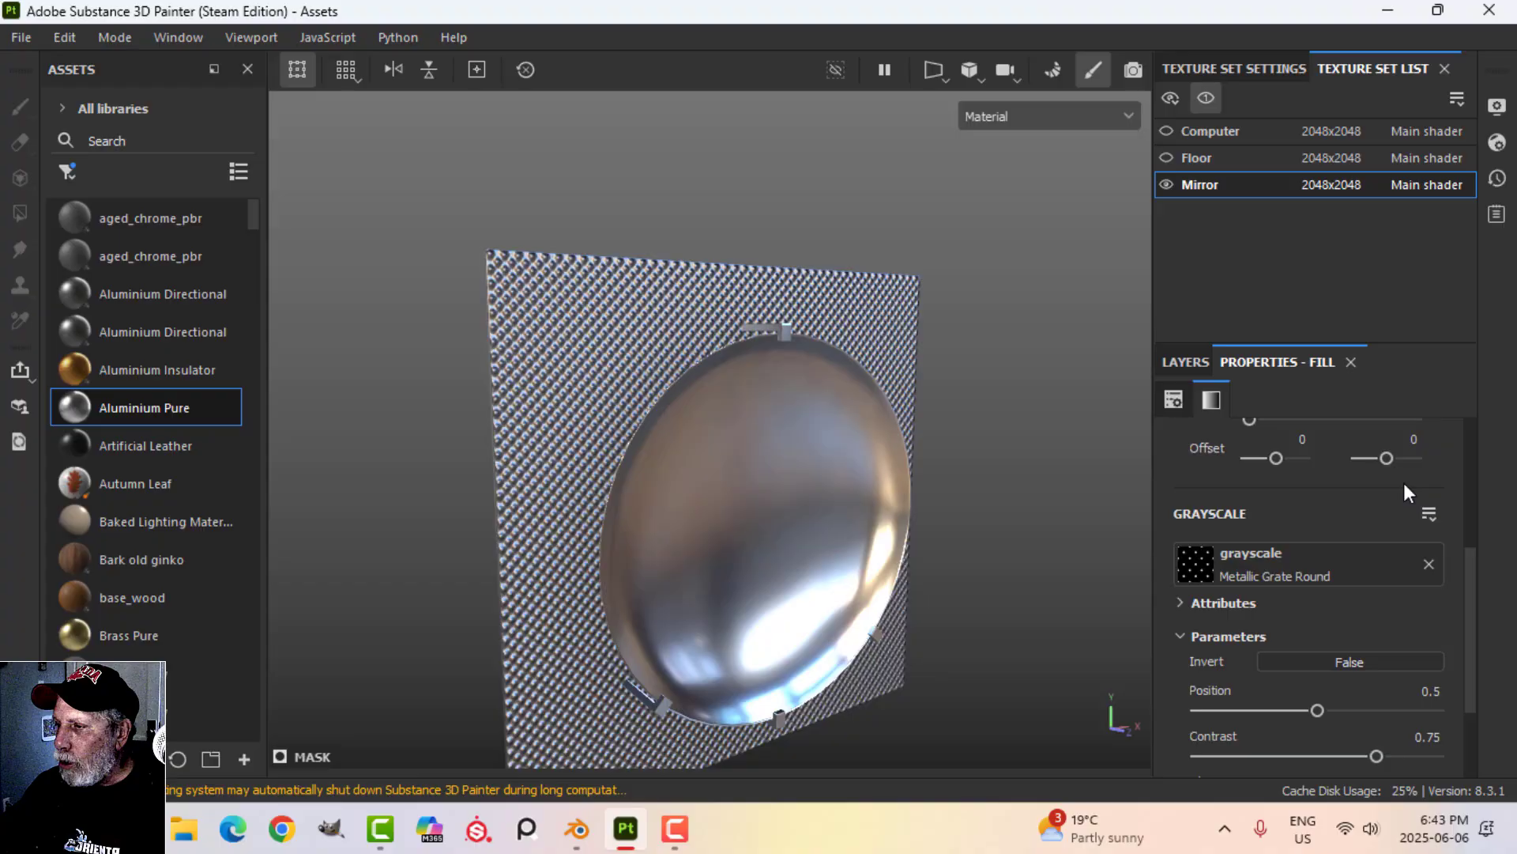
click(1249, 563)
click(1493, 268)
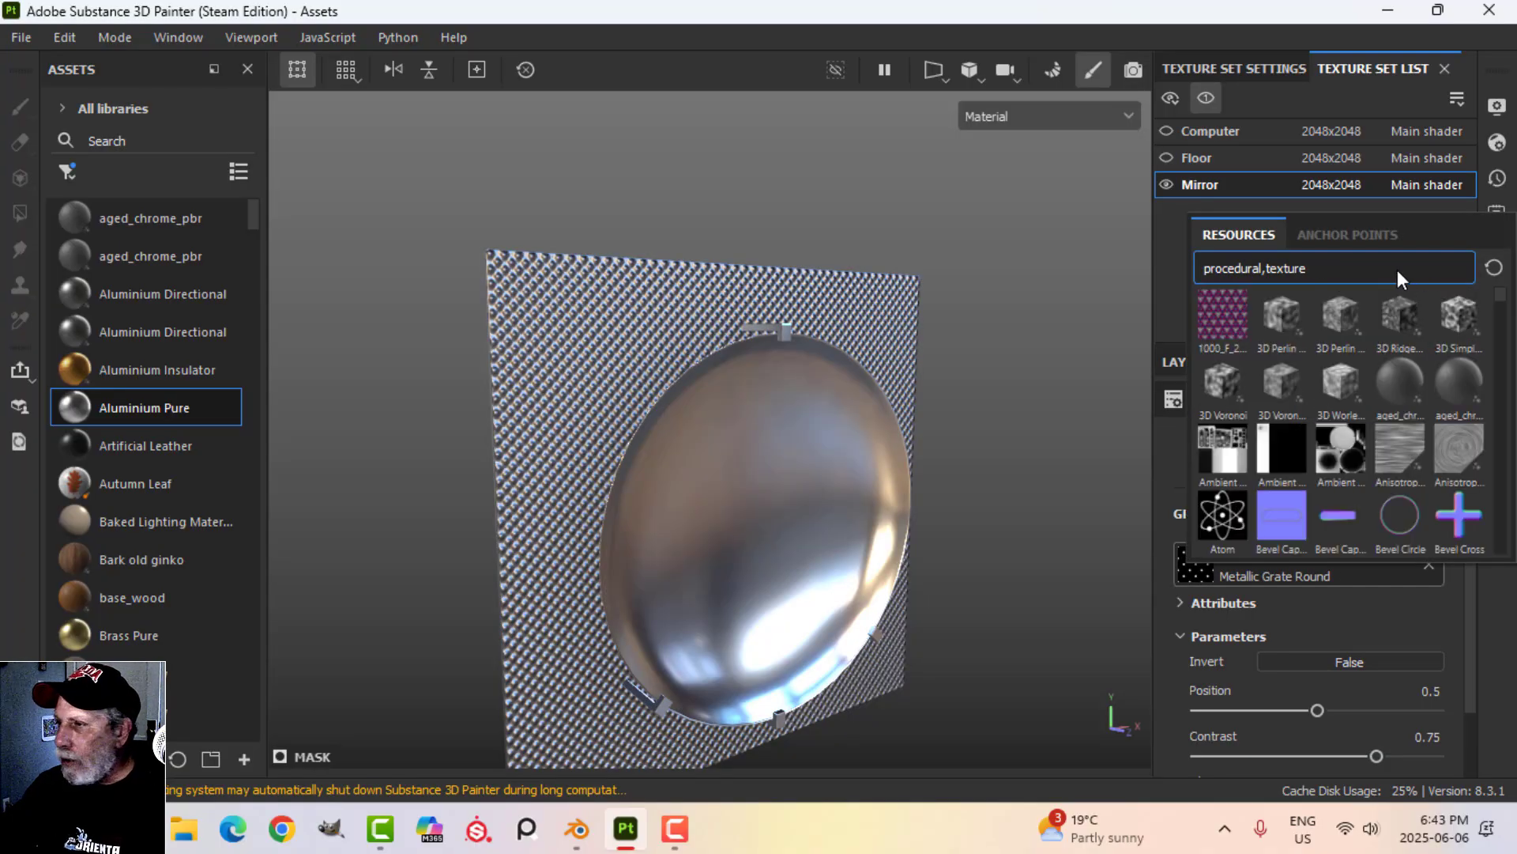
text(gr)
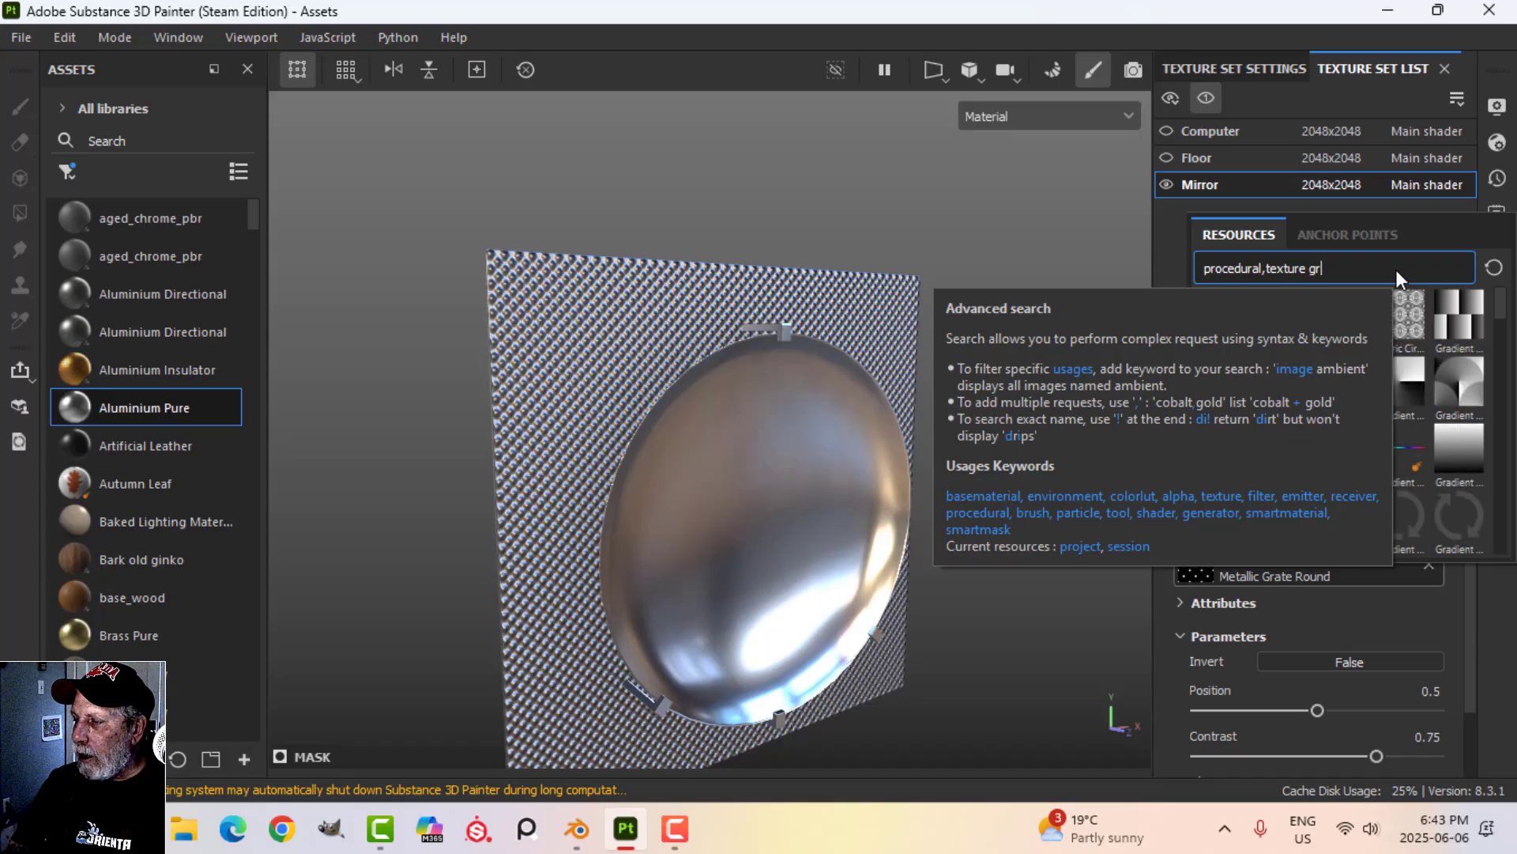
text(ate)
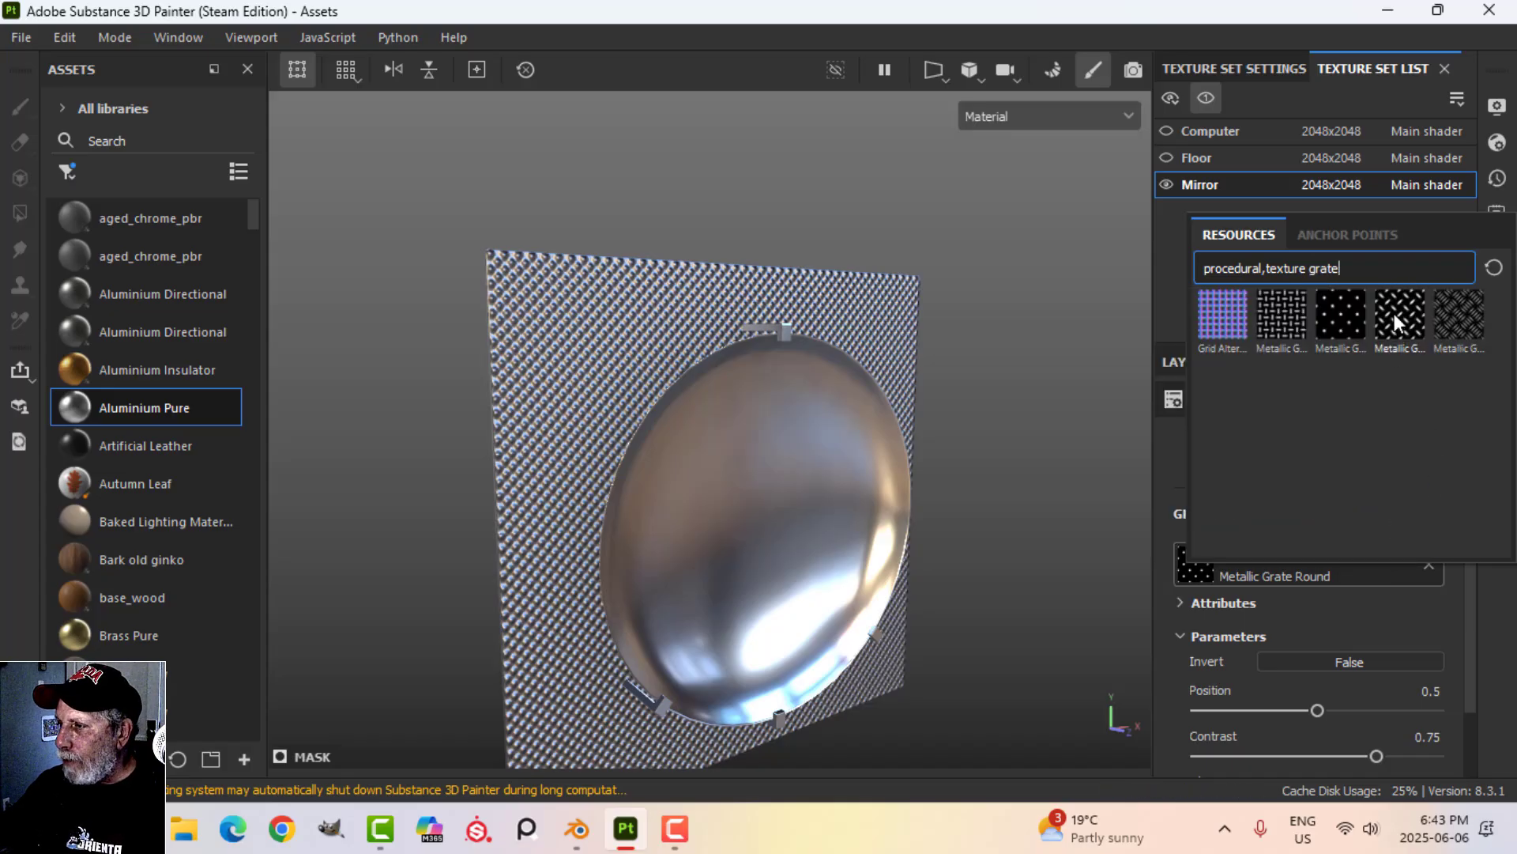
click(1394, 313)
alt+drag(1002, 569, 1010, 396)
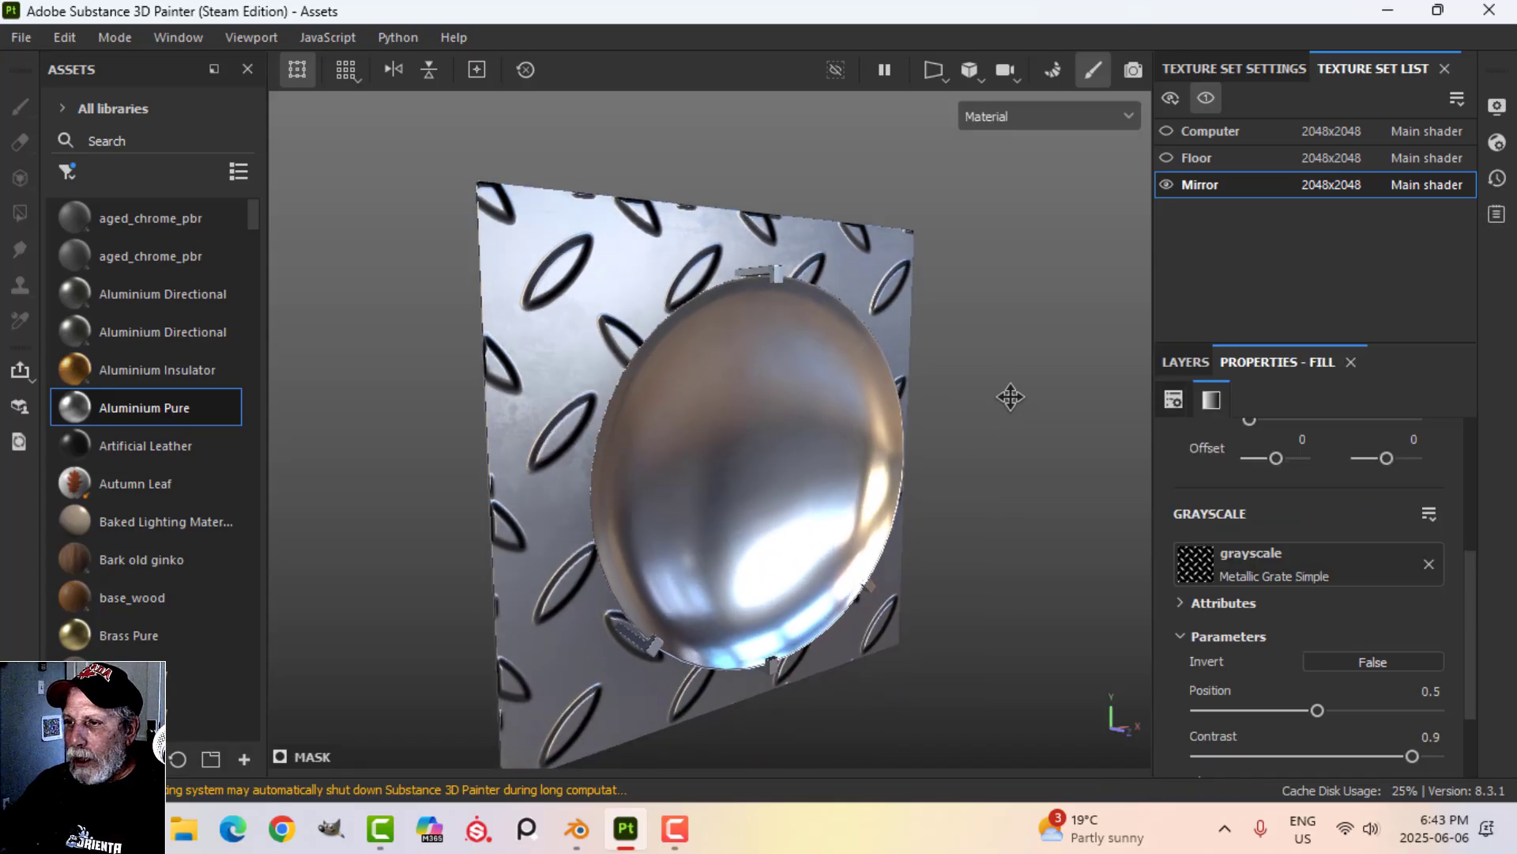
- Set the Tiling parameter of the Metallic Grate Simple pattern to 16 and its UV tiling to 4
scroll(1338, 711, down, 2)
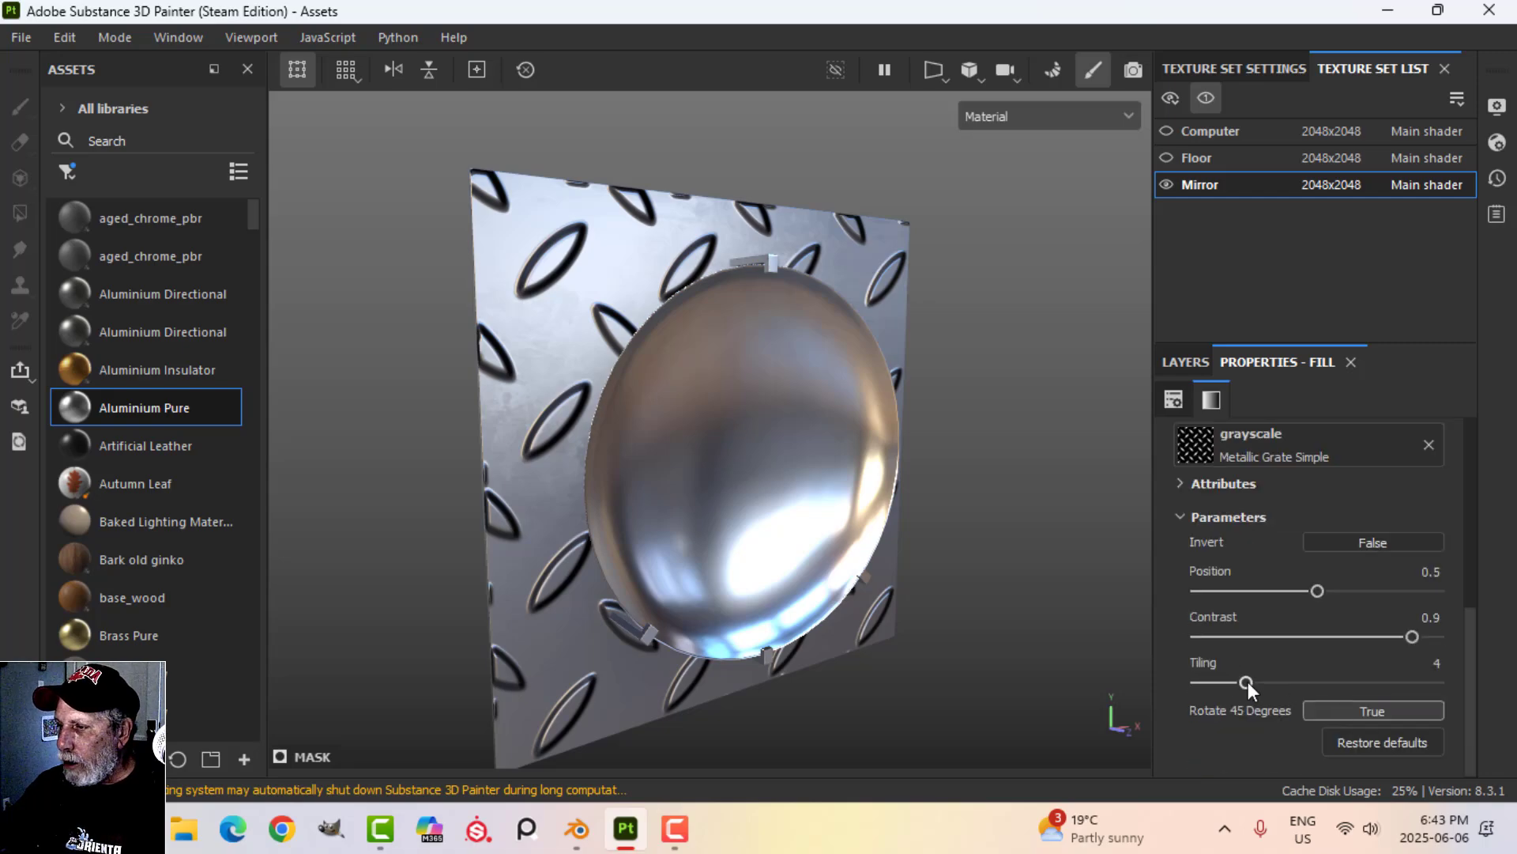
drag(1249, 681, 1372, 682)
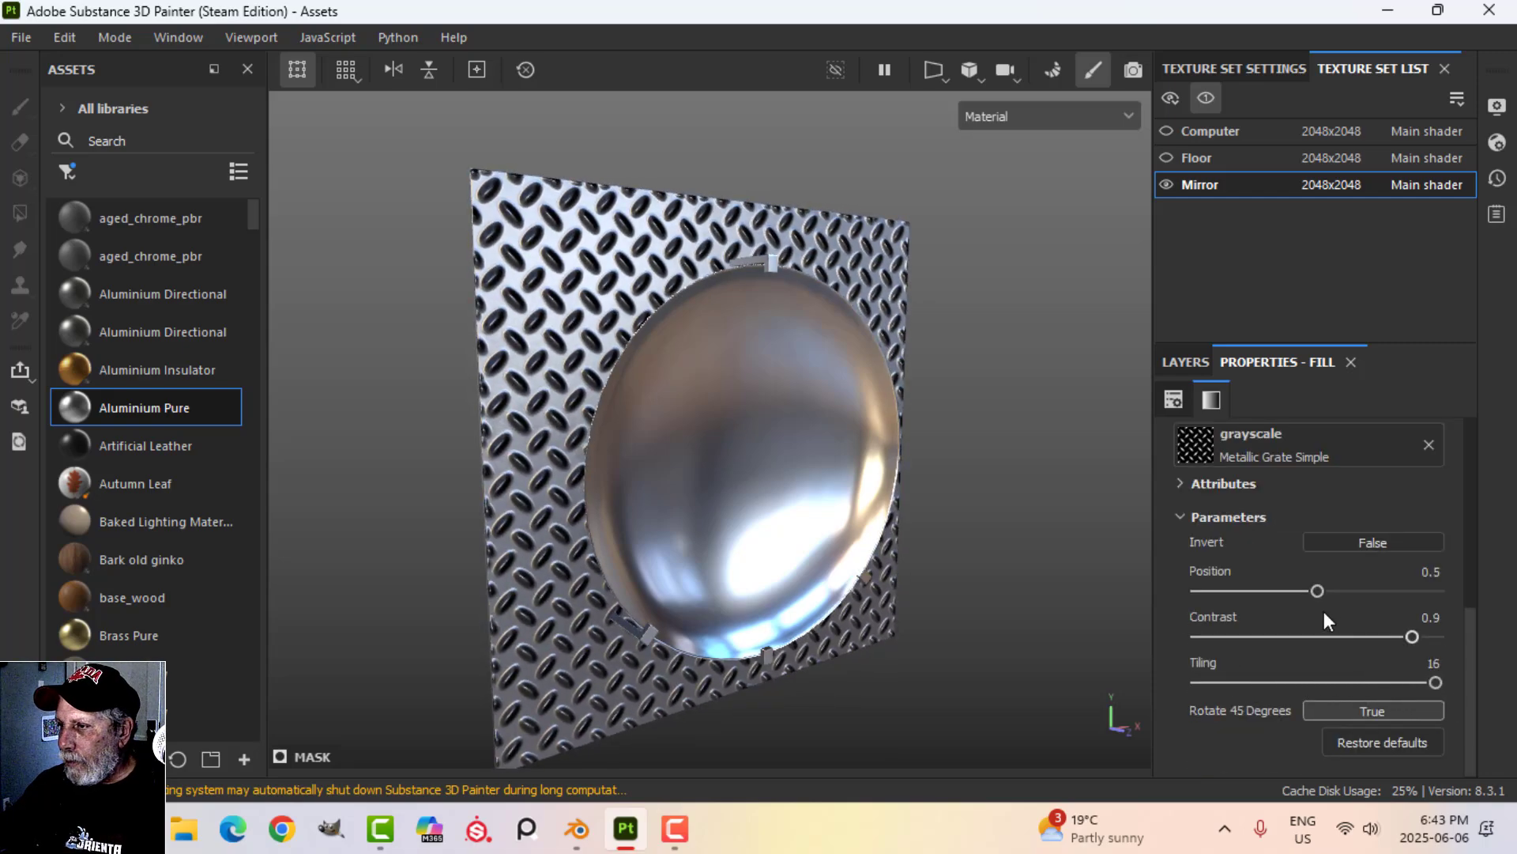
scroll(1321, 608, up, 3)
click(1297, 511)
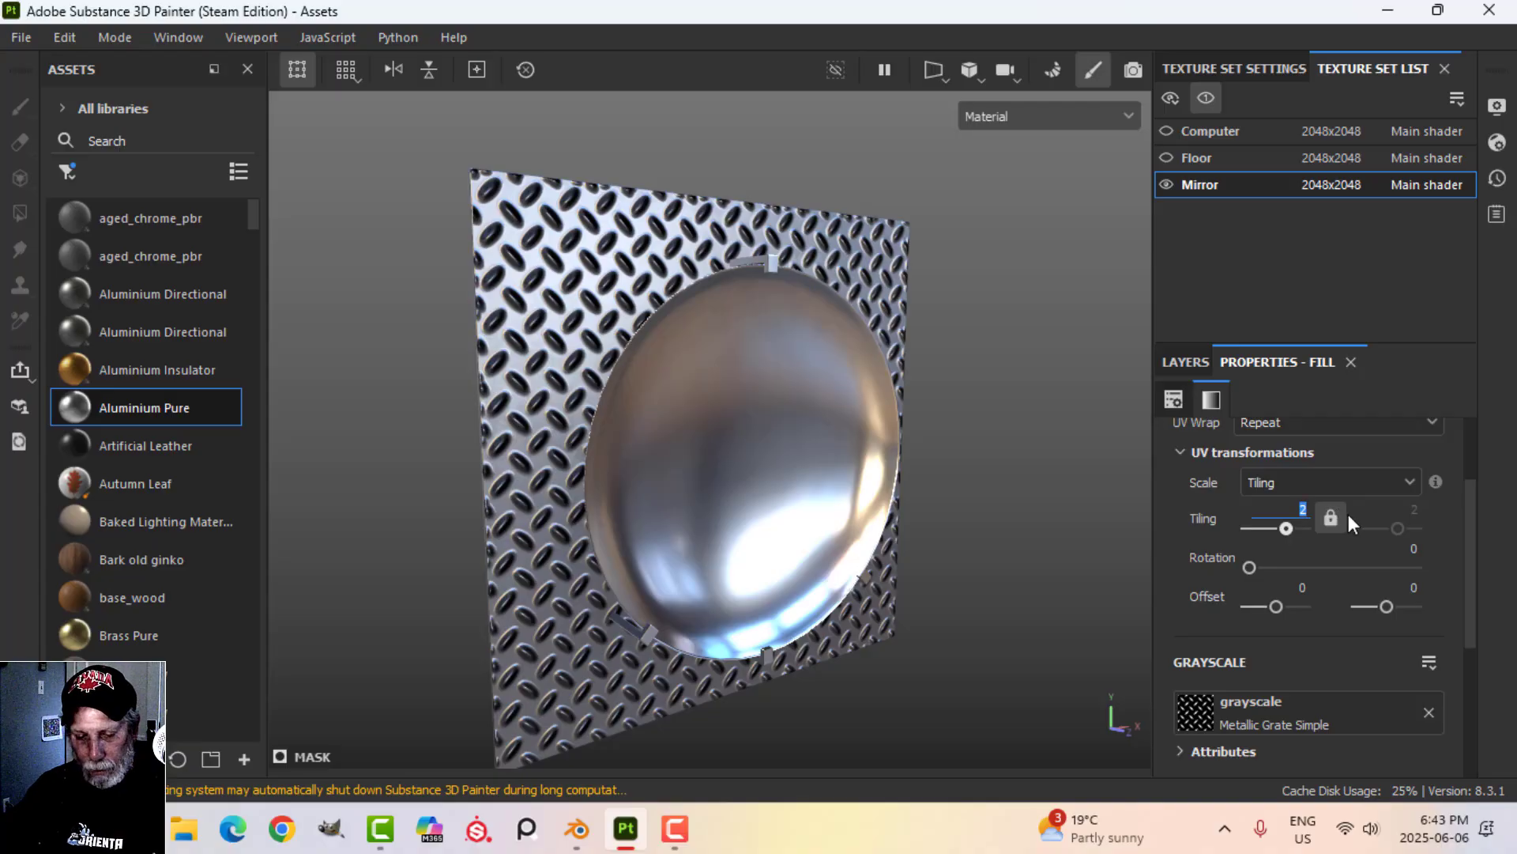
text(4)
key(Return)
- Examine the tread pattern on the mirror's backing plate up close and from several angles
mouse_move(904, 306)
alt+mouse_down()
mouse_move(740, 310)
mouse_move(885, 324)
alt+mouse_up()
scroll(792, 406, up, 3)
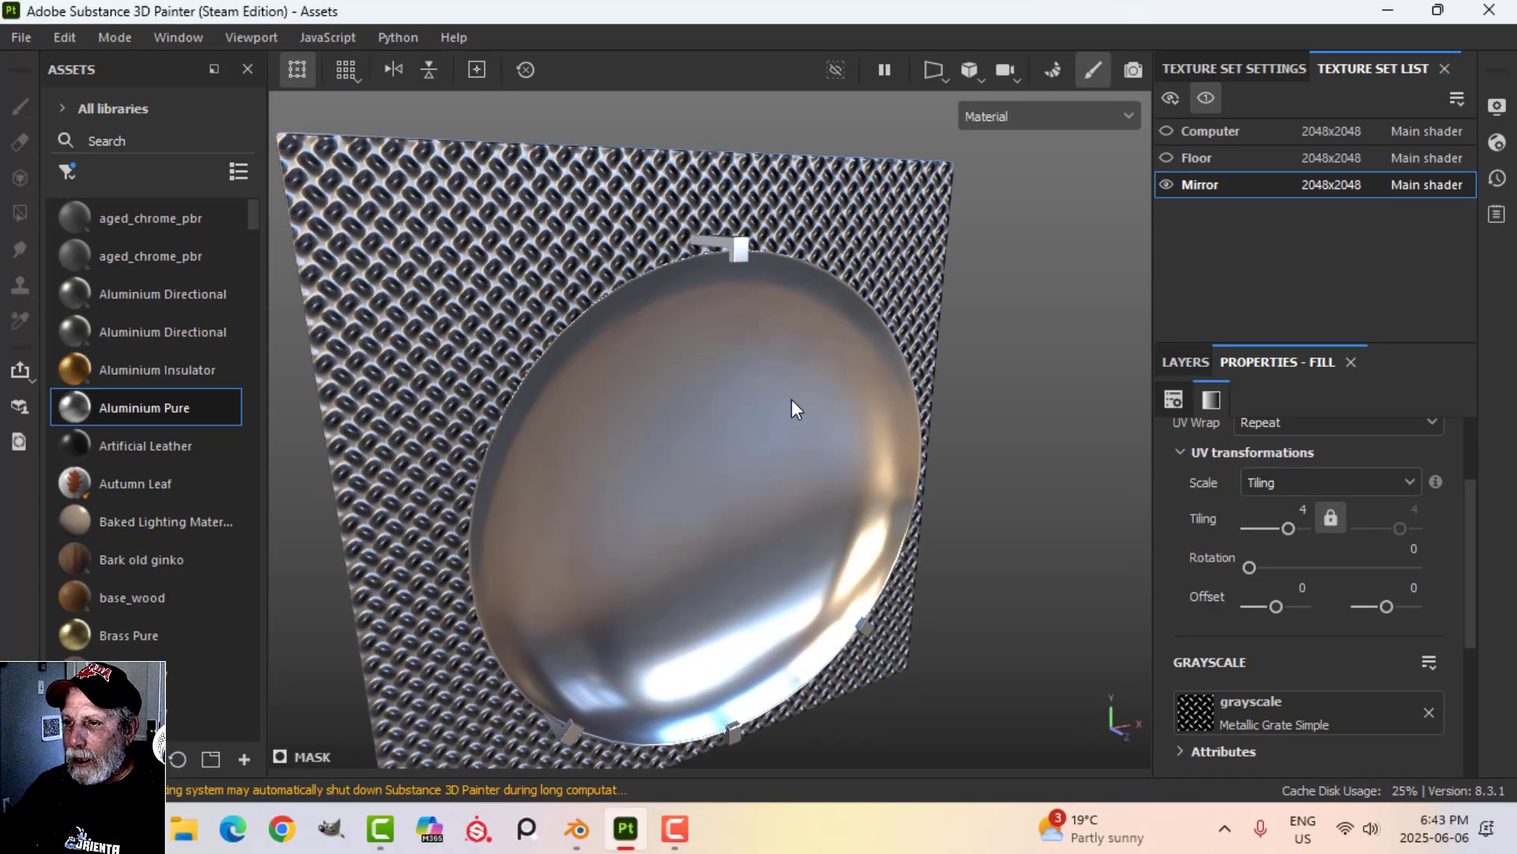
scroll(790, 400, down, 3)
mouse_move(806, 400)
alt+mouse_down()
mouse_move(809, 247)
mouse_move(814, 379)
mouse_move(871, 396)
mouse_move(852, 359)
mouse_move(787, 349)
mouse_move(776, 371)
mouse_move(616, 316)
mouse_move(712, 366)
mouse_move(827, 379)
alt+mouse_up()
scroll(818, 366, up, 3)
scroll(833, 366, down, 2)
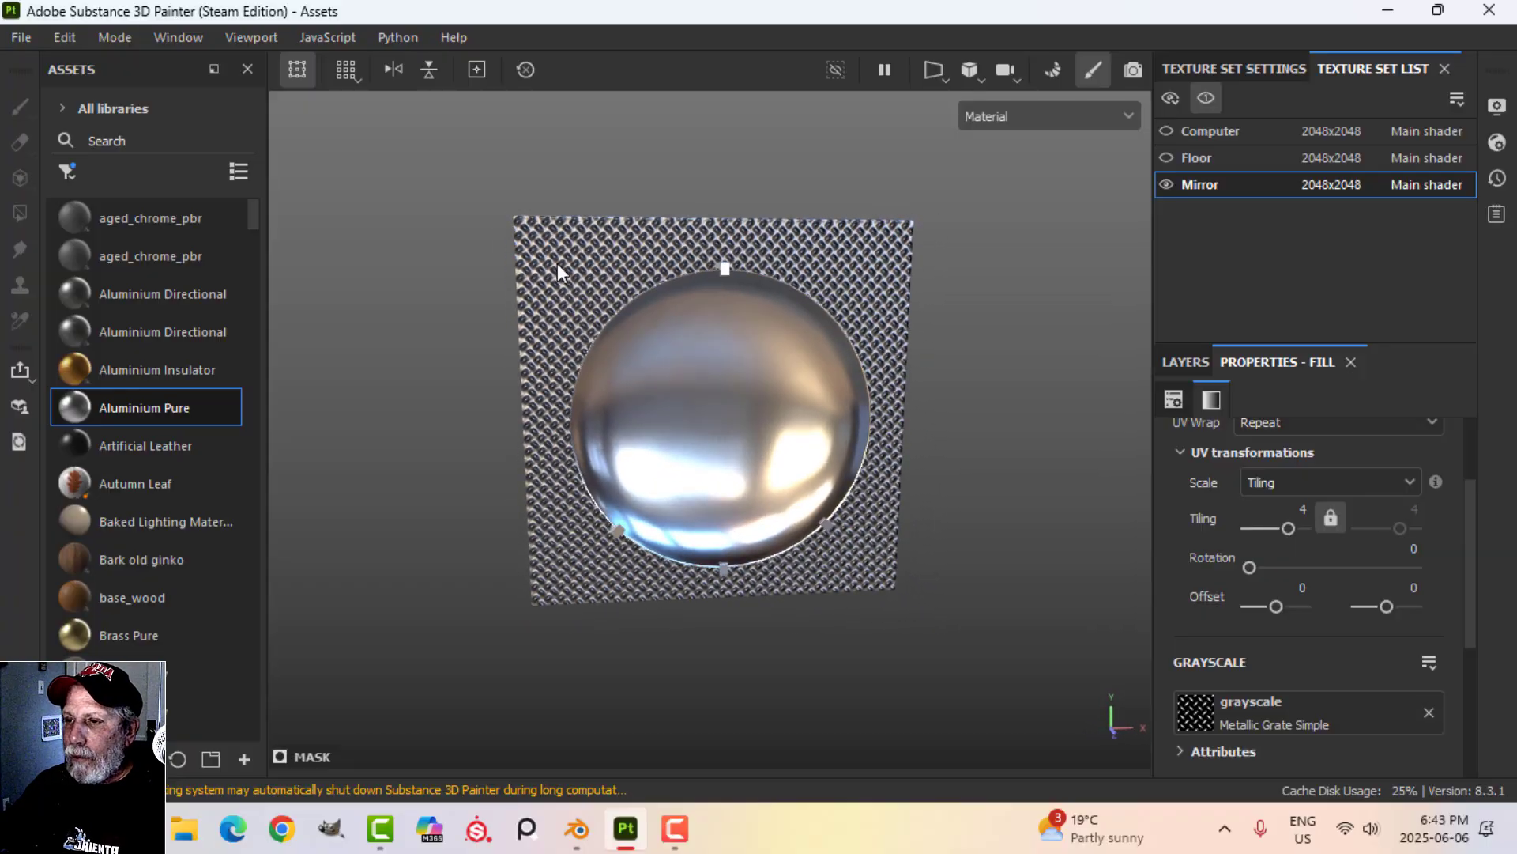
alt+drag(557, 268, 991, 501)
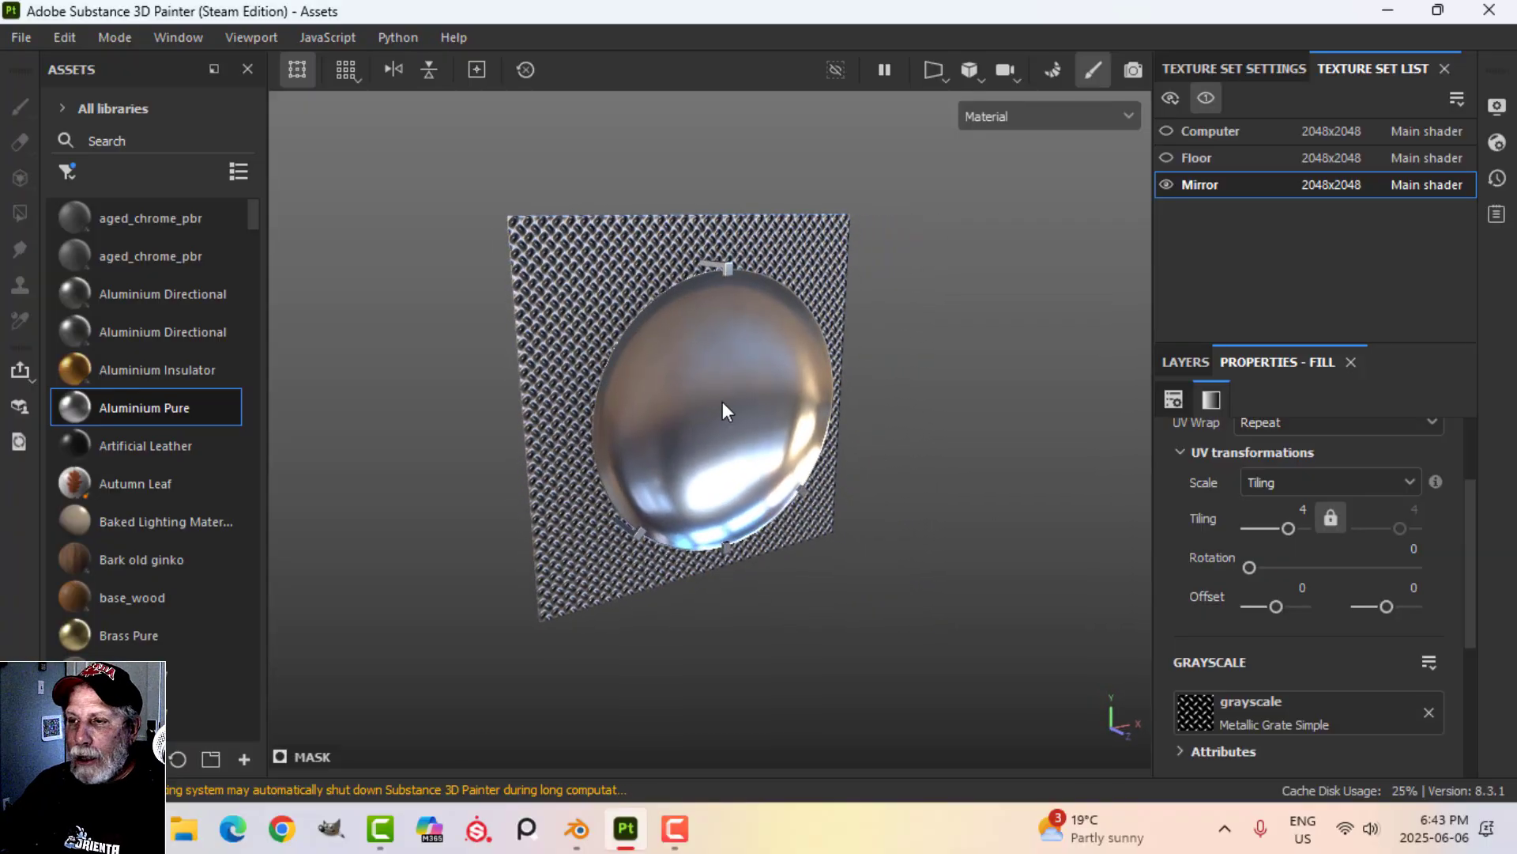
alt+middle_drag(722, 409, 766, 431)
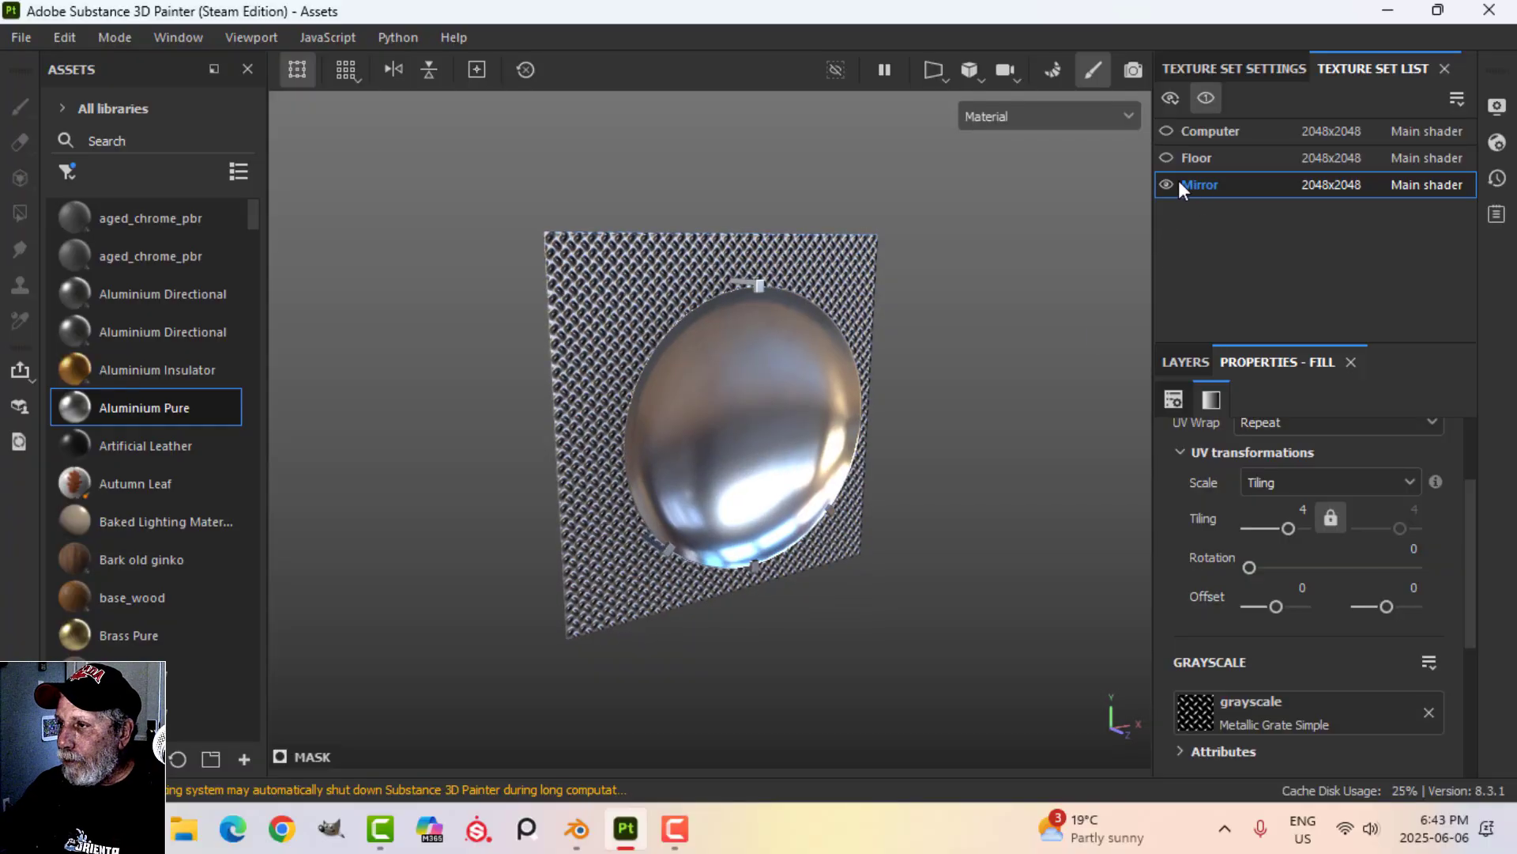
- Hide the Mirror texture set, then select the Floor texture set and make it visible
click(1168, 180)
click(1170, 156)
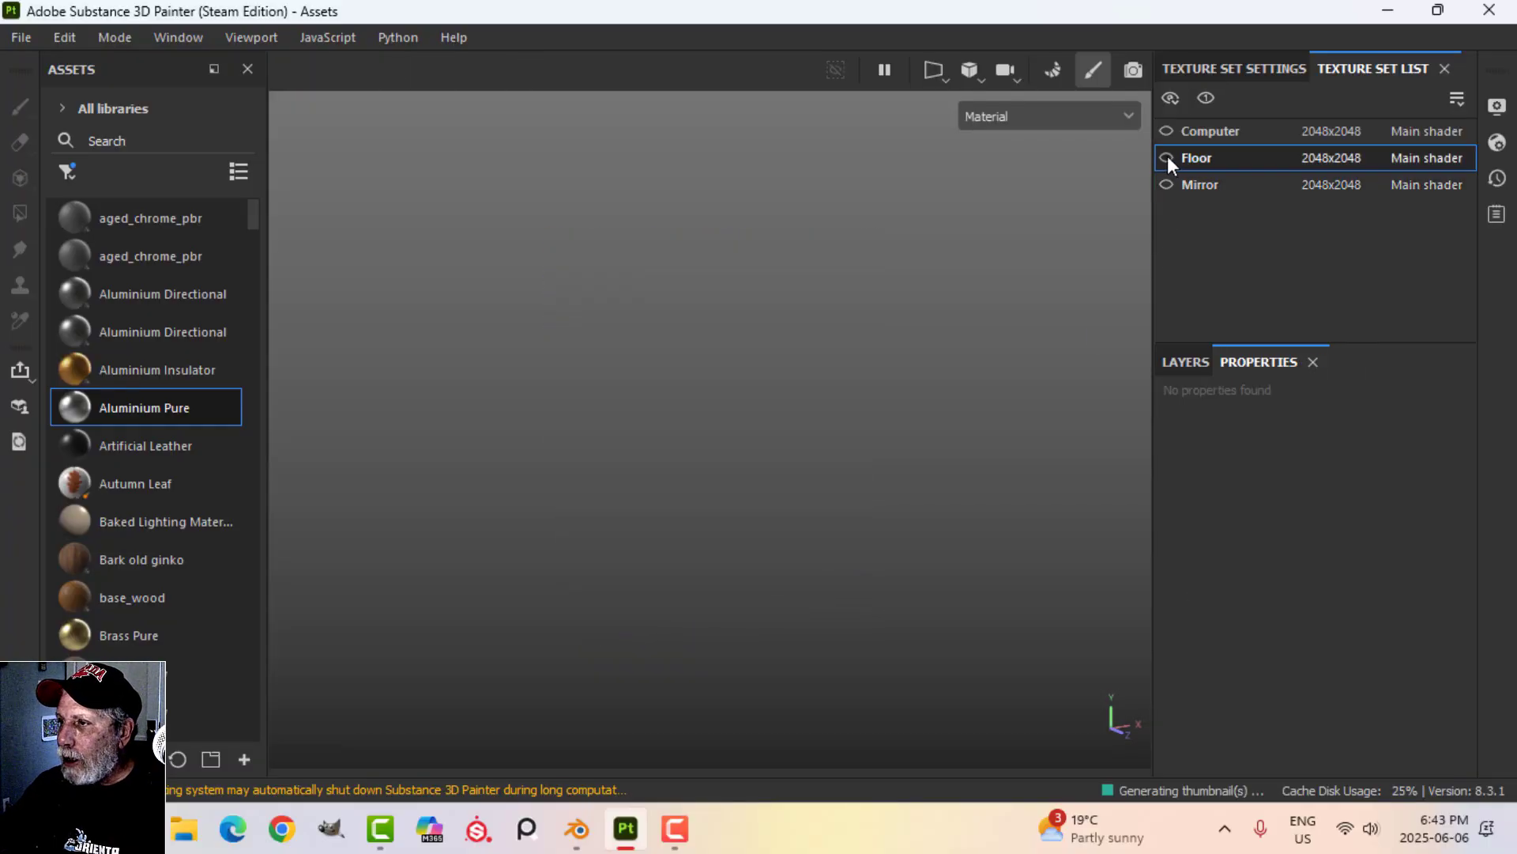
click(1166, 157)
alt+drag(933, 389, 825, 551)
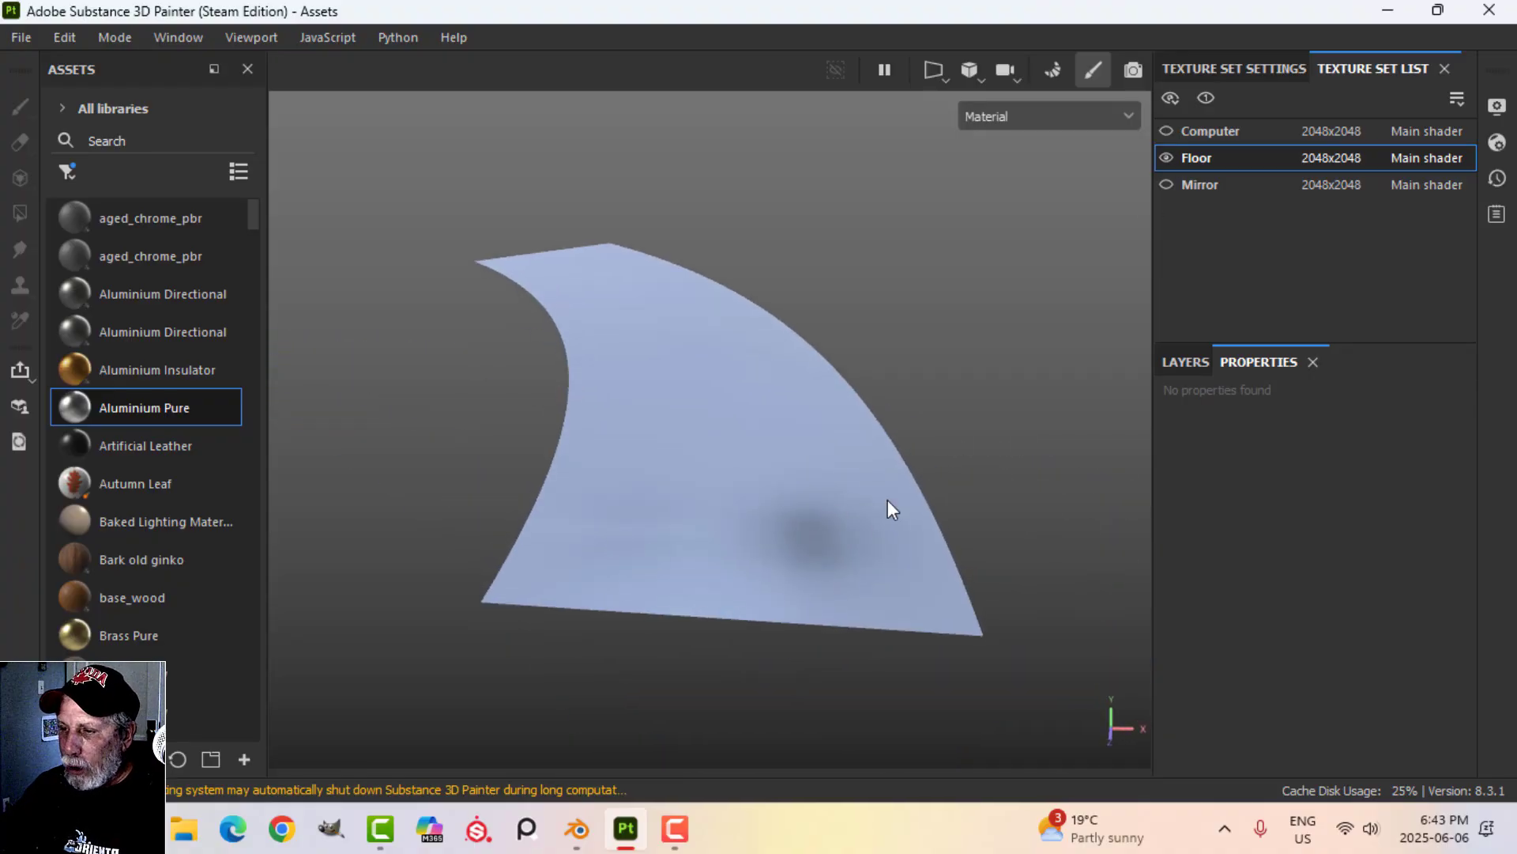
alt+drag(888, 501, 927, 455)
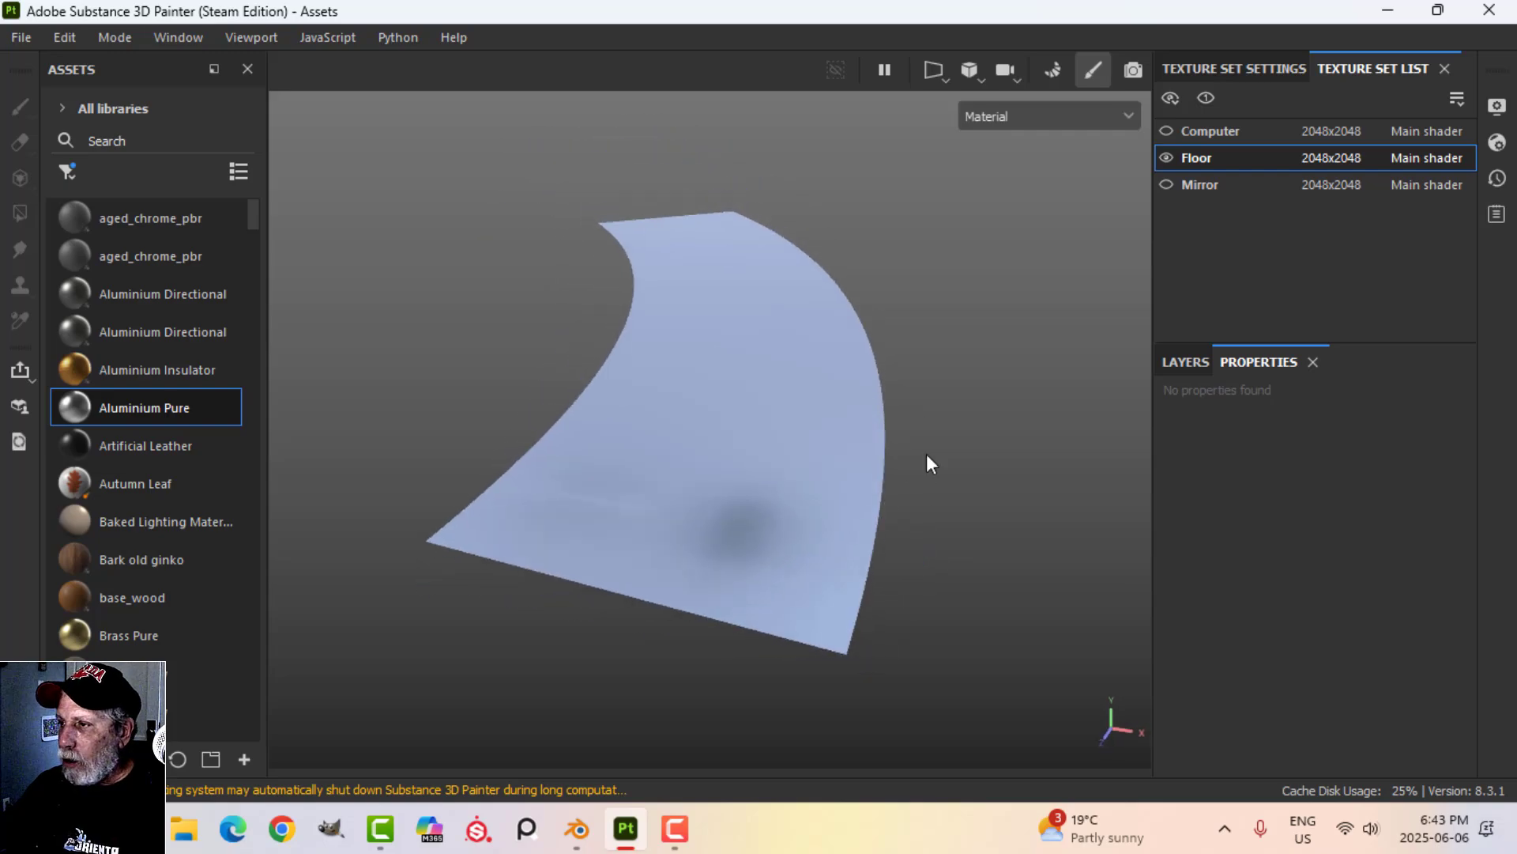
- Add the Aluminium Pure material as a layer in the Floor texture set
click(1203, 360)
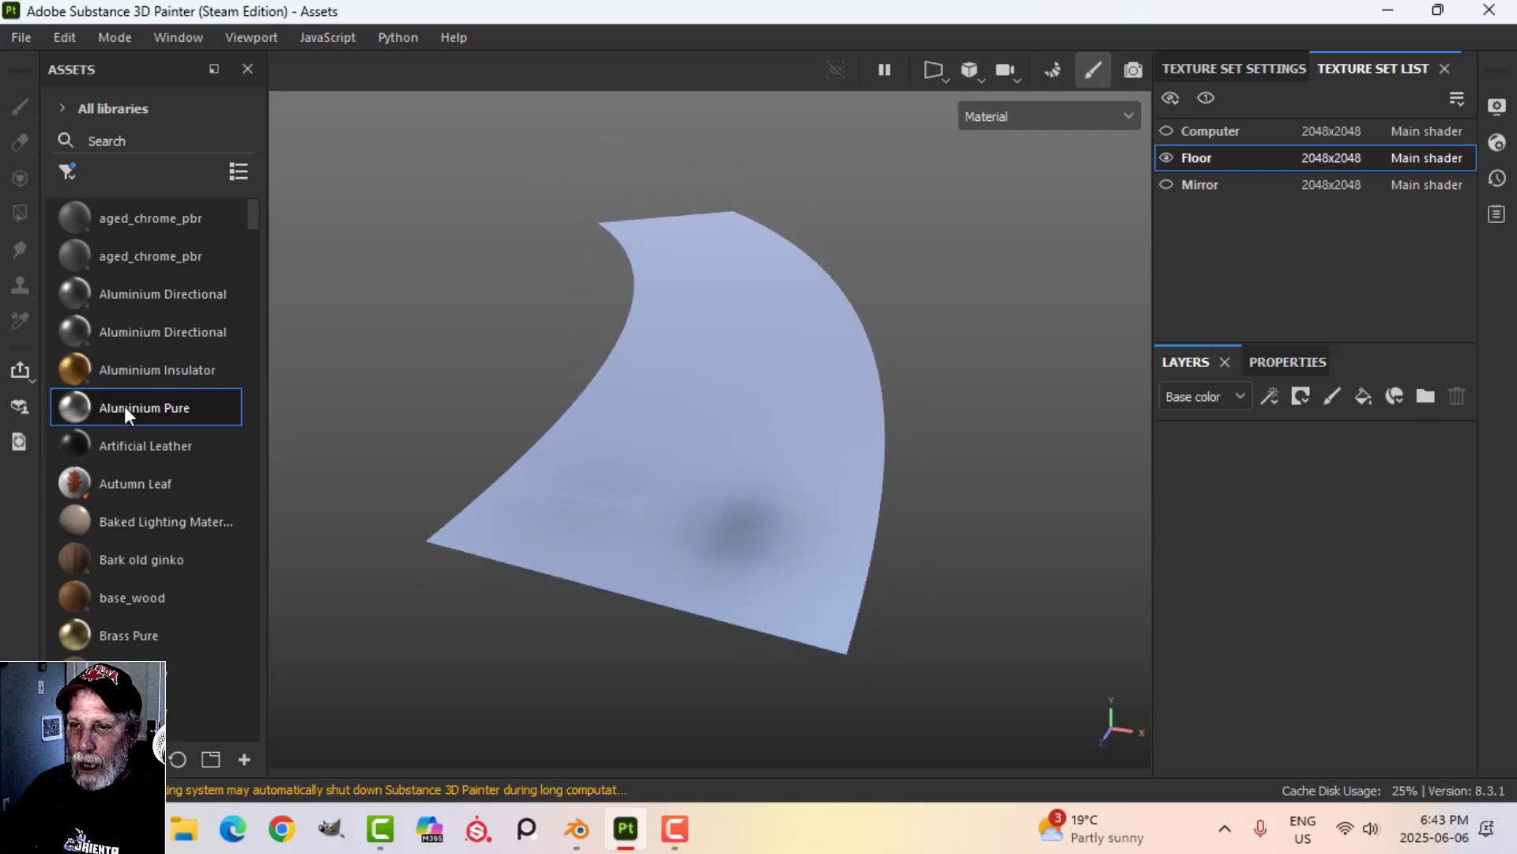
drag(125, 406, 1221, 567)
drag(965, 554, 1028, 521)
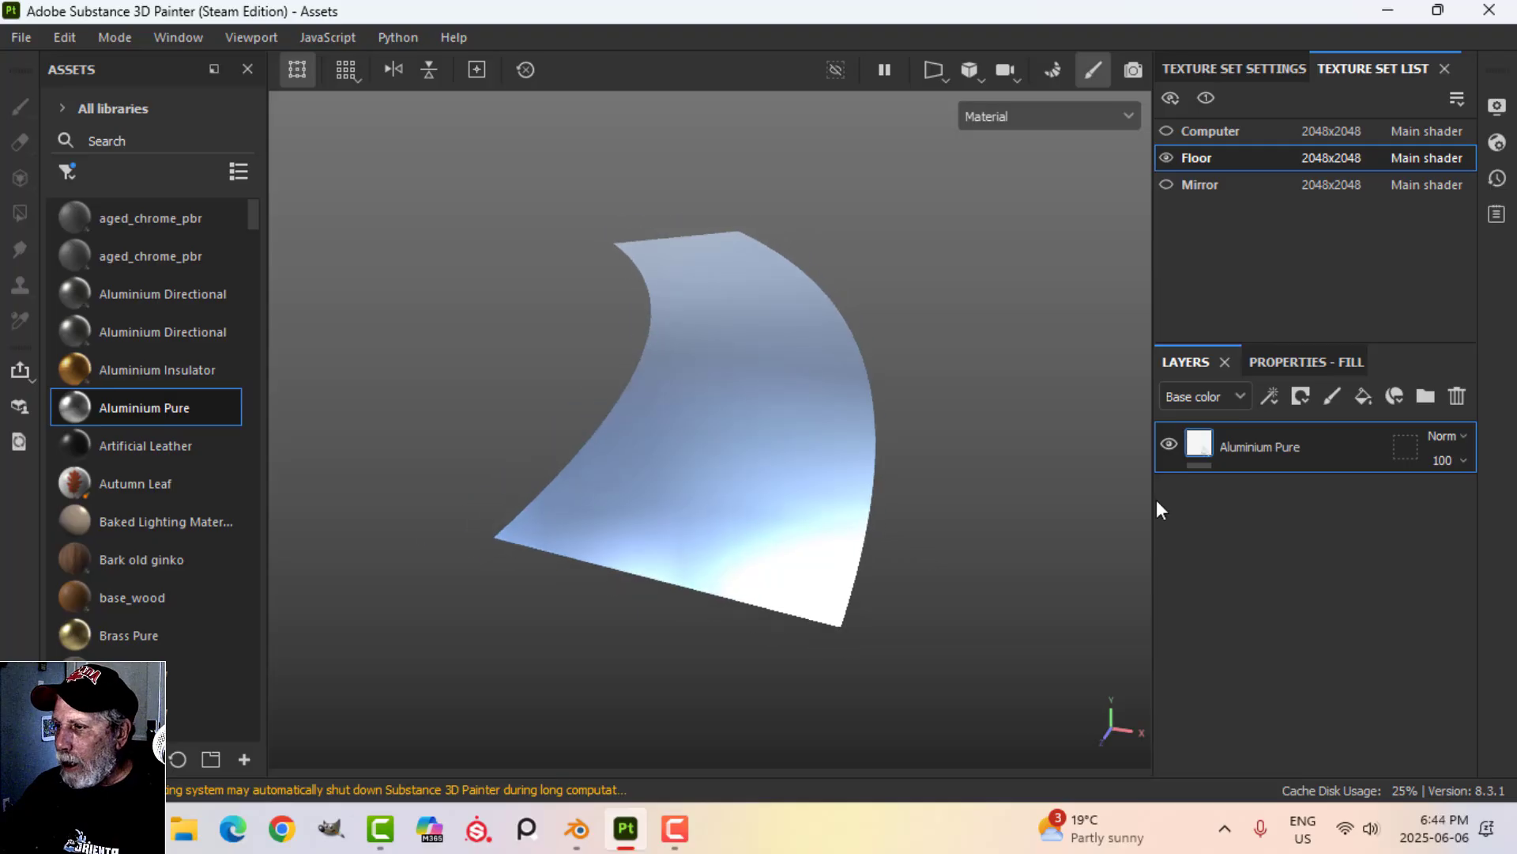
- Set the base color of the floor's Aluminium Pure layer to grey A8A8A8 and raise its roughness
click(1274, 361)
scroll(1244, 673, down, 3)
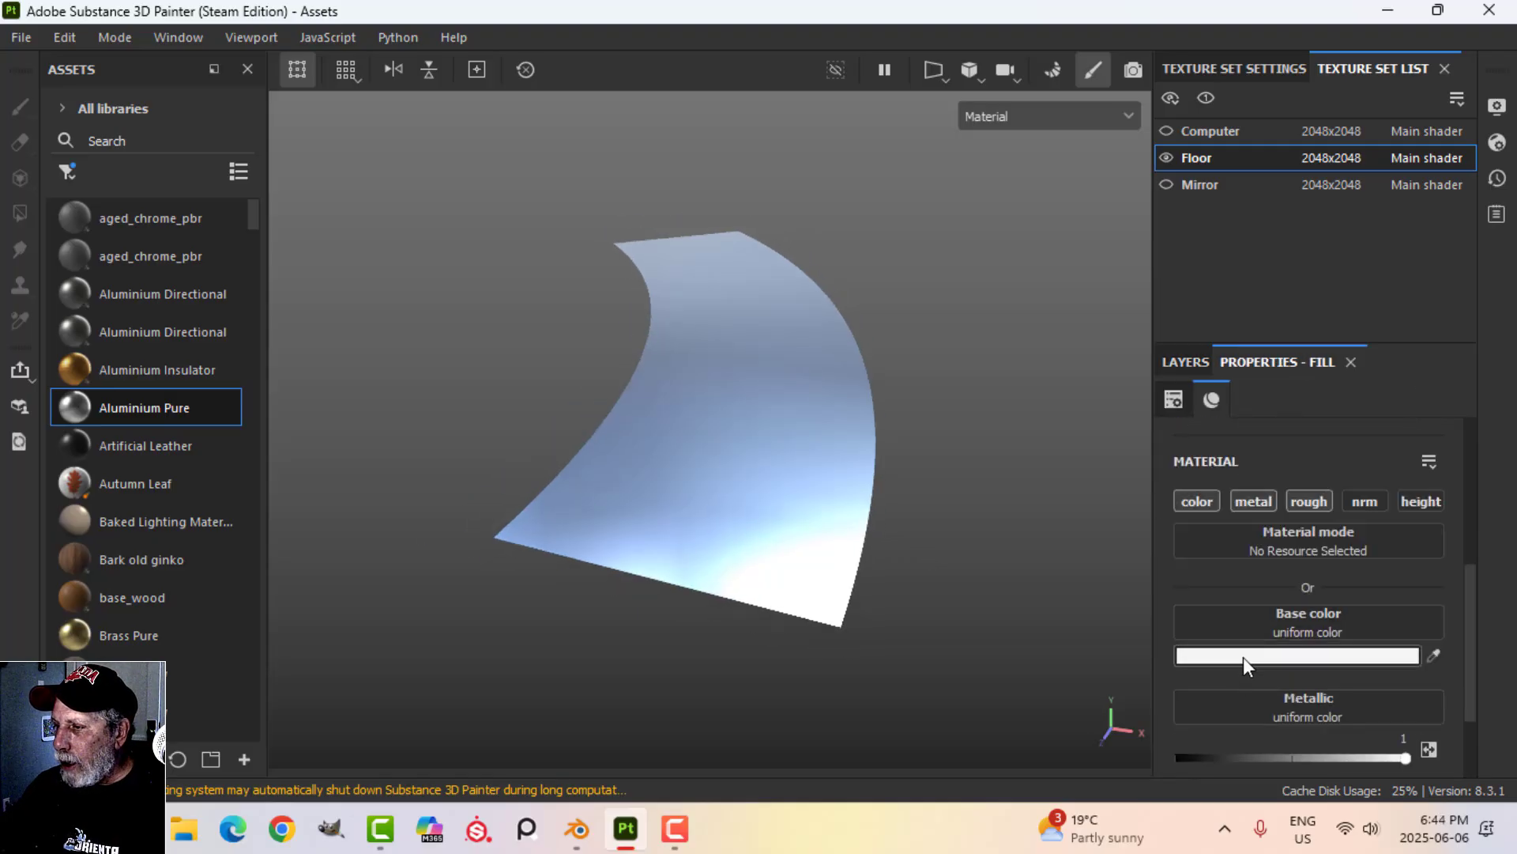
click(1244, 657)
drag(1008, 522, 987, 519)
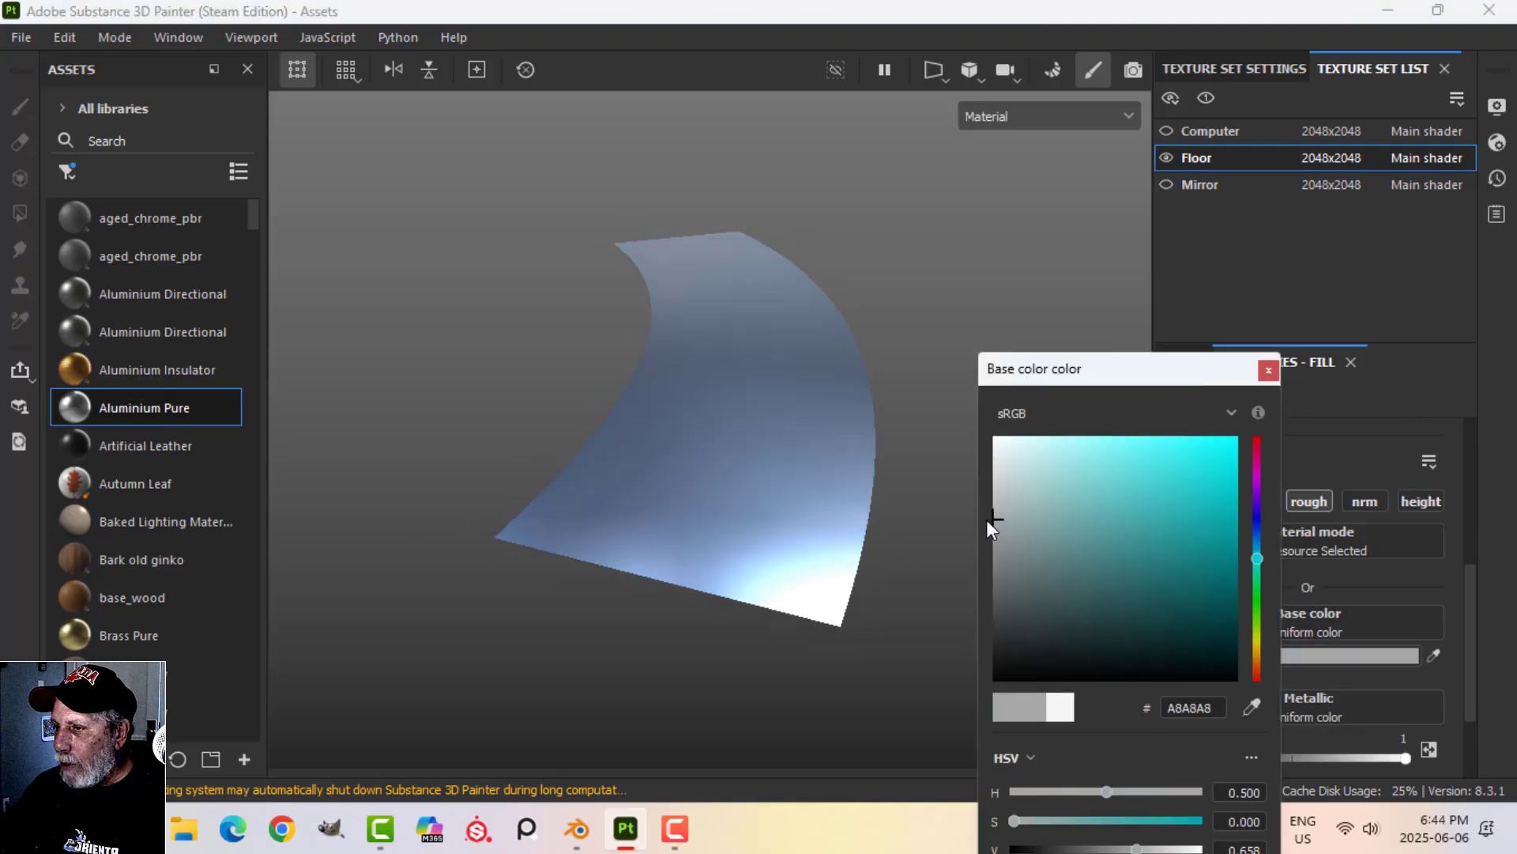
click(1268, 370)
scroll(1286, 723, down, 2)
drag(1231, 735, 1259, 741)
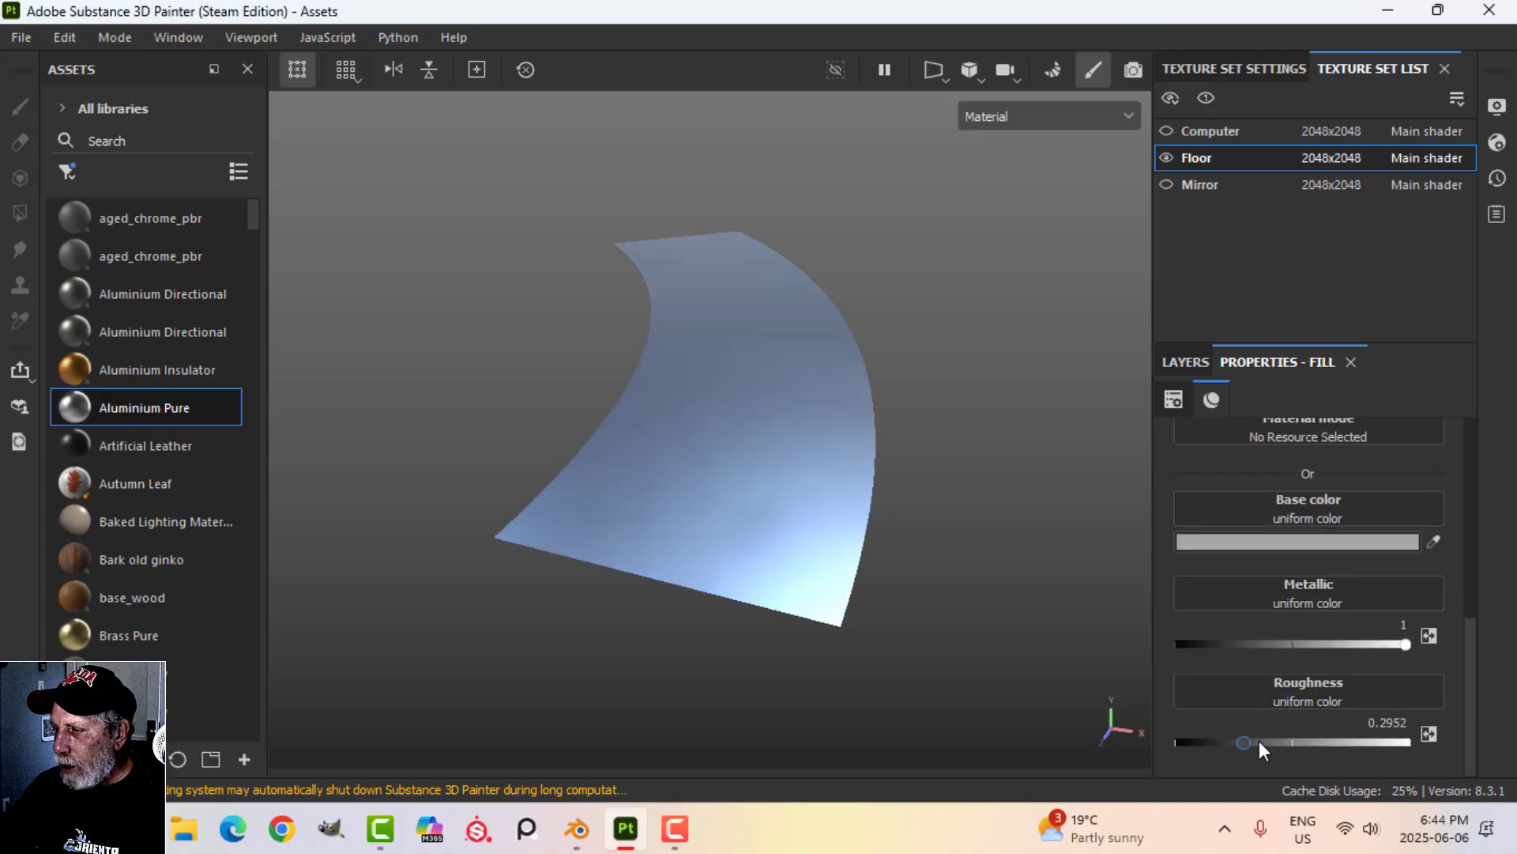
click(1185, 361)
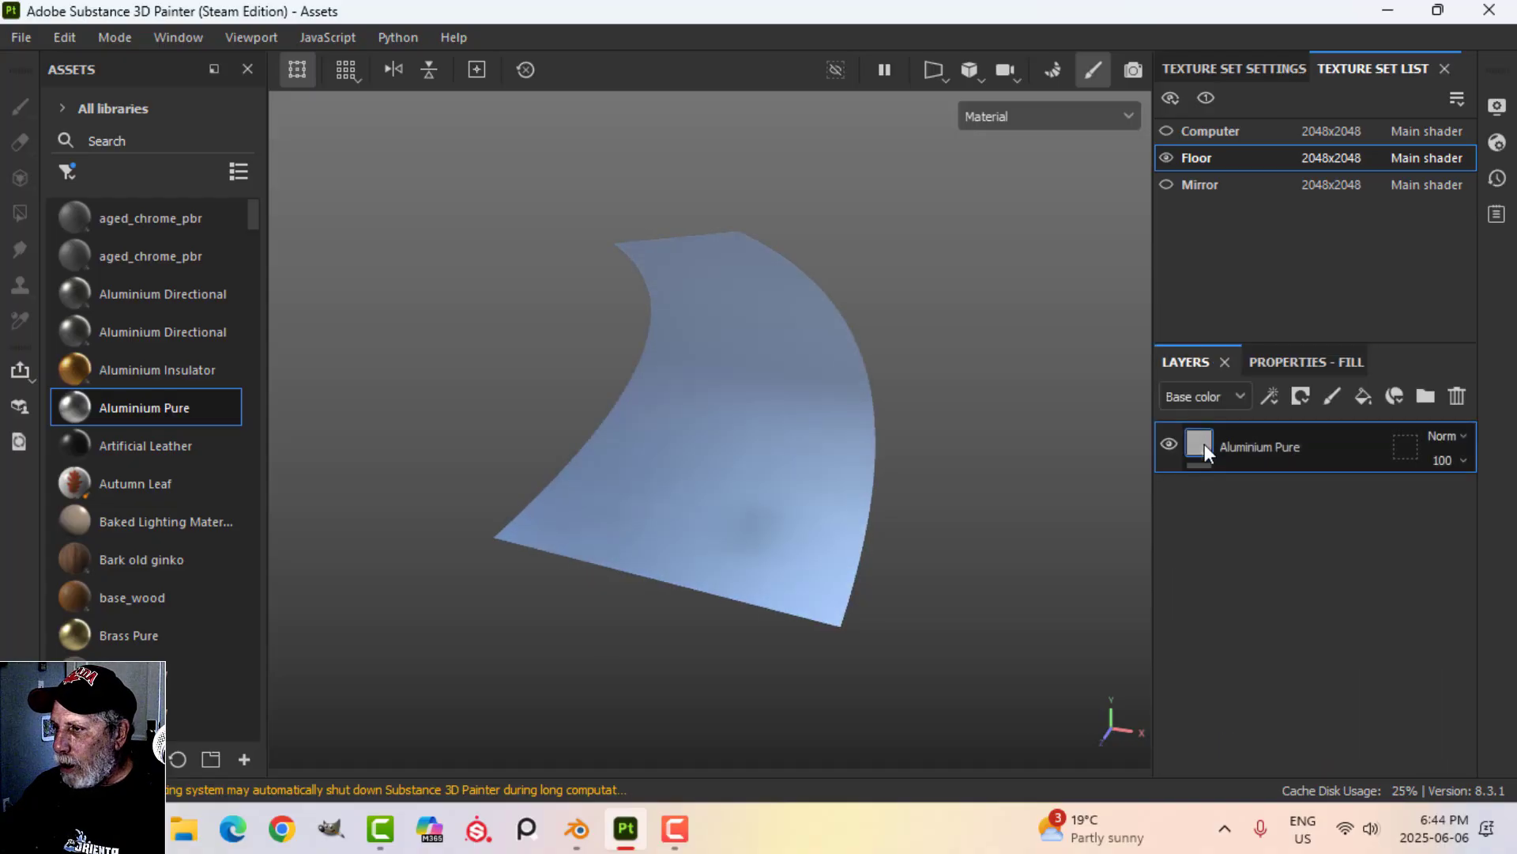
- Add the MatFinish Rough filter to the floor's Aluminium Pure layer
click(1296, 394)
click(1315, 555)
click(1296, 368)
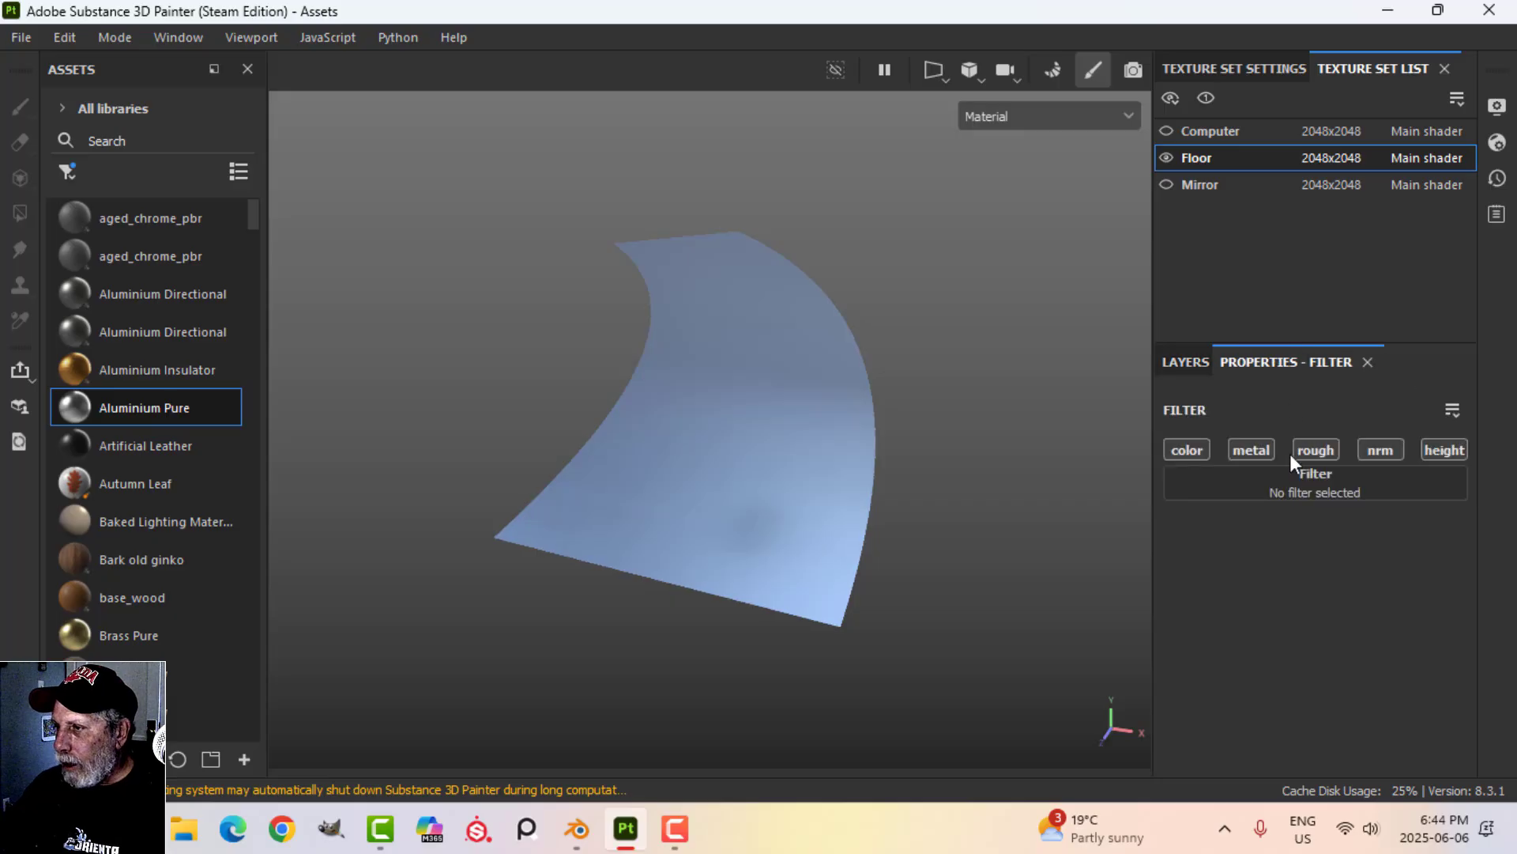
click(1293, 483)
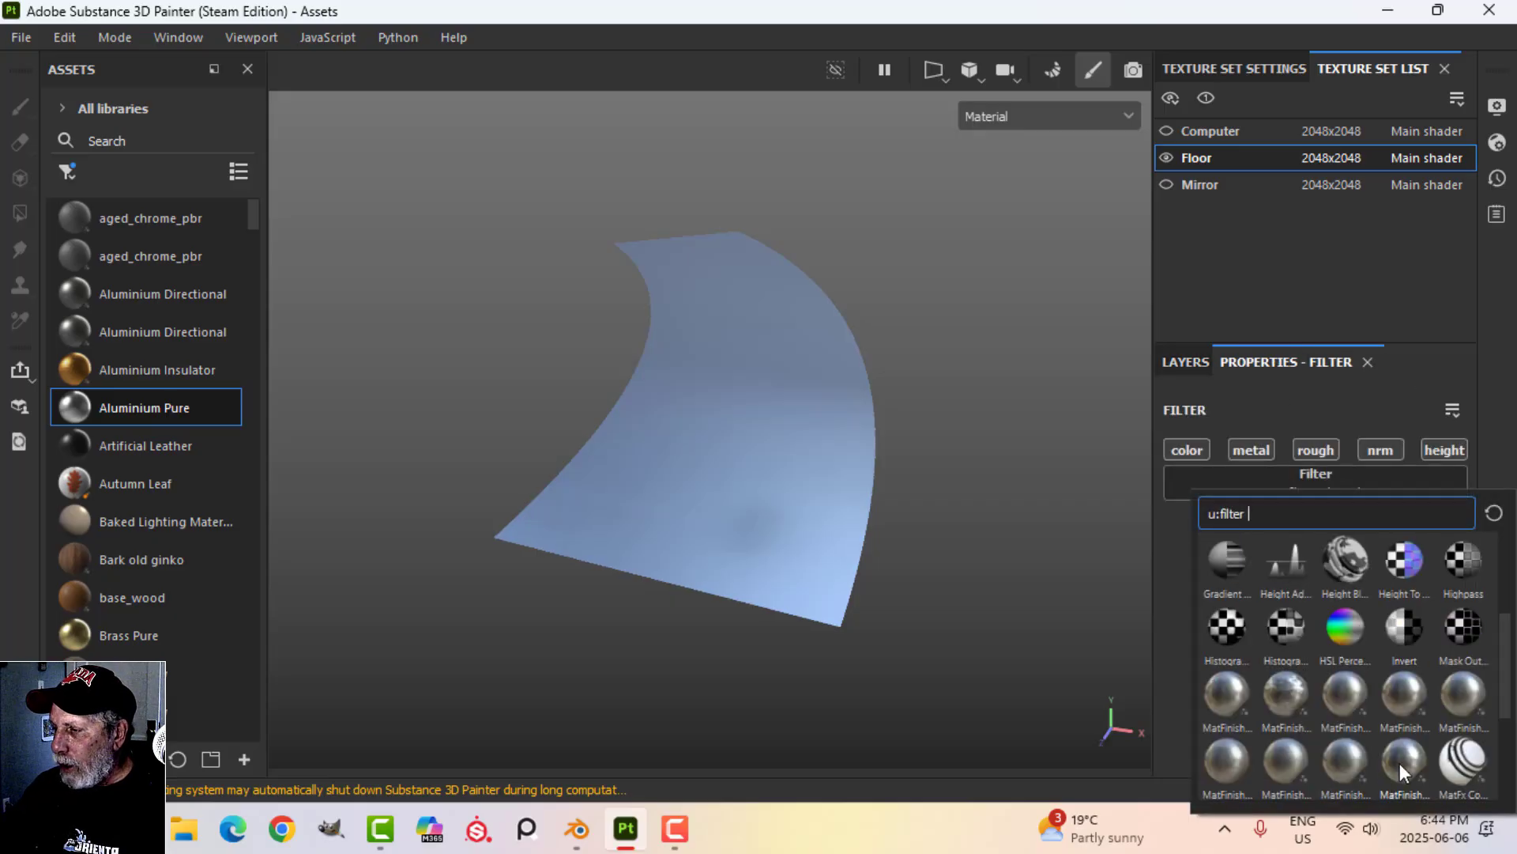
click(1401, 762)
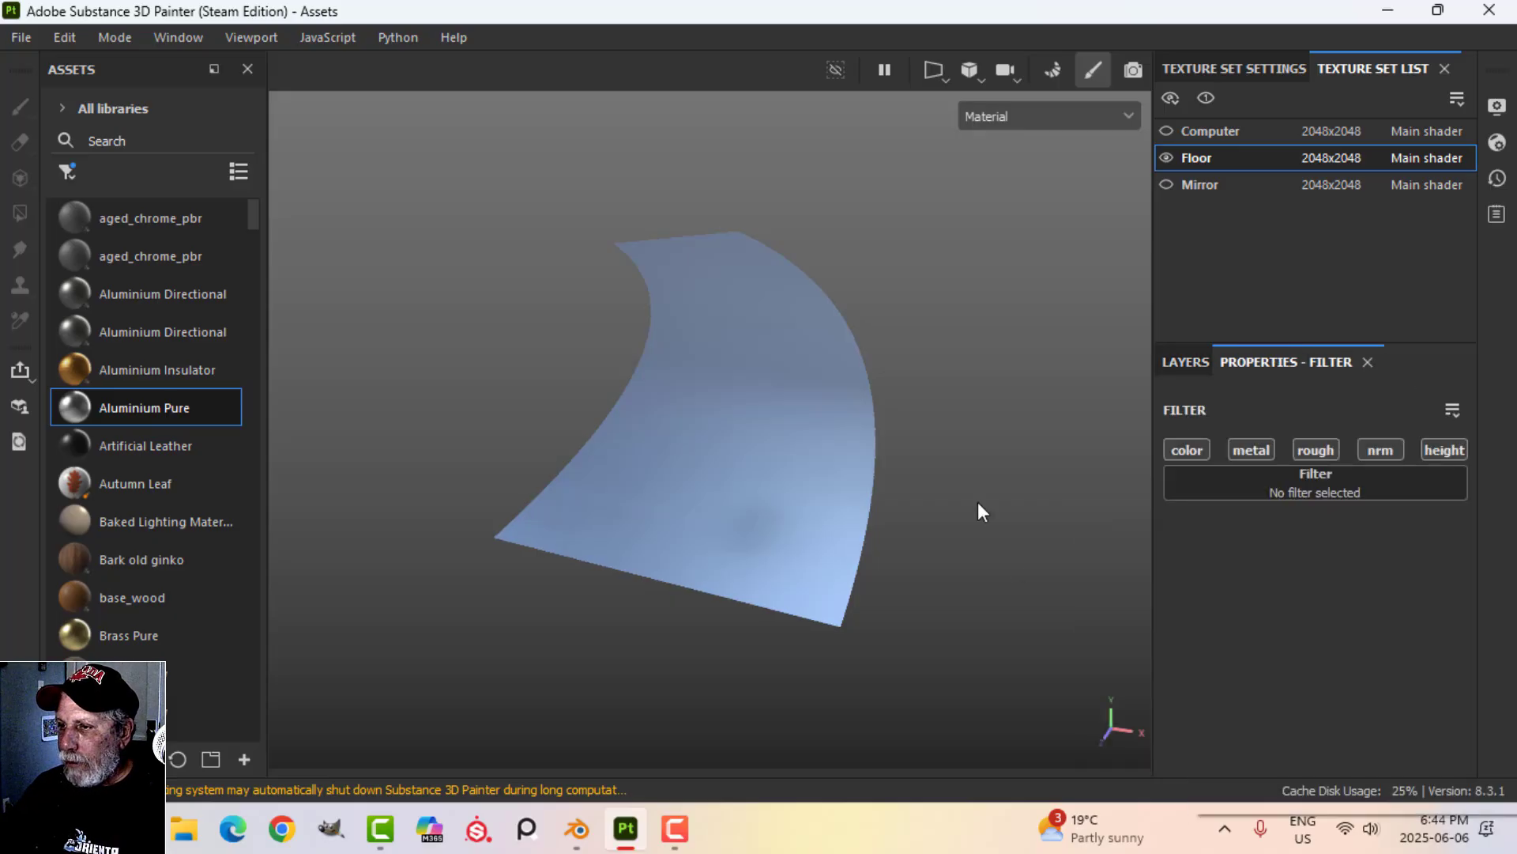
alt+drag(953, 504, 974, 470)
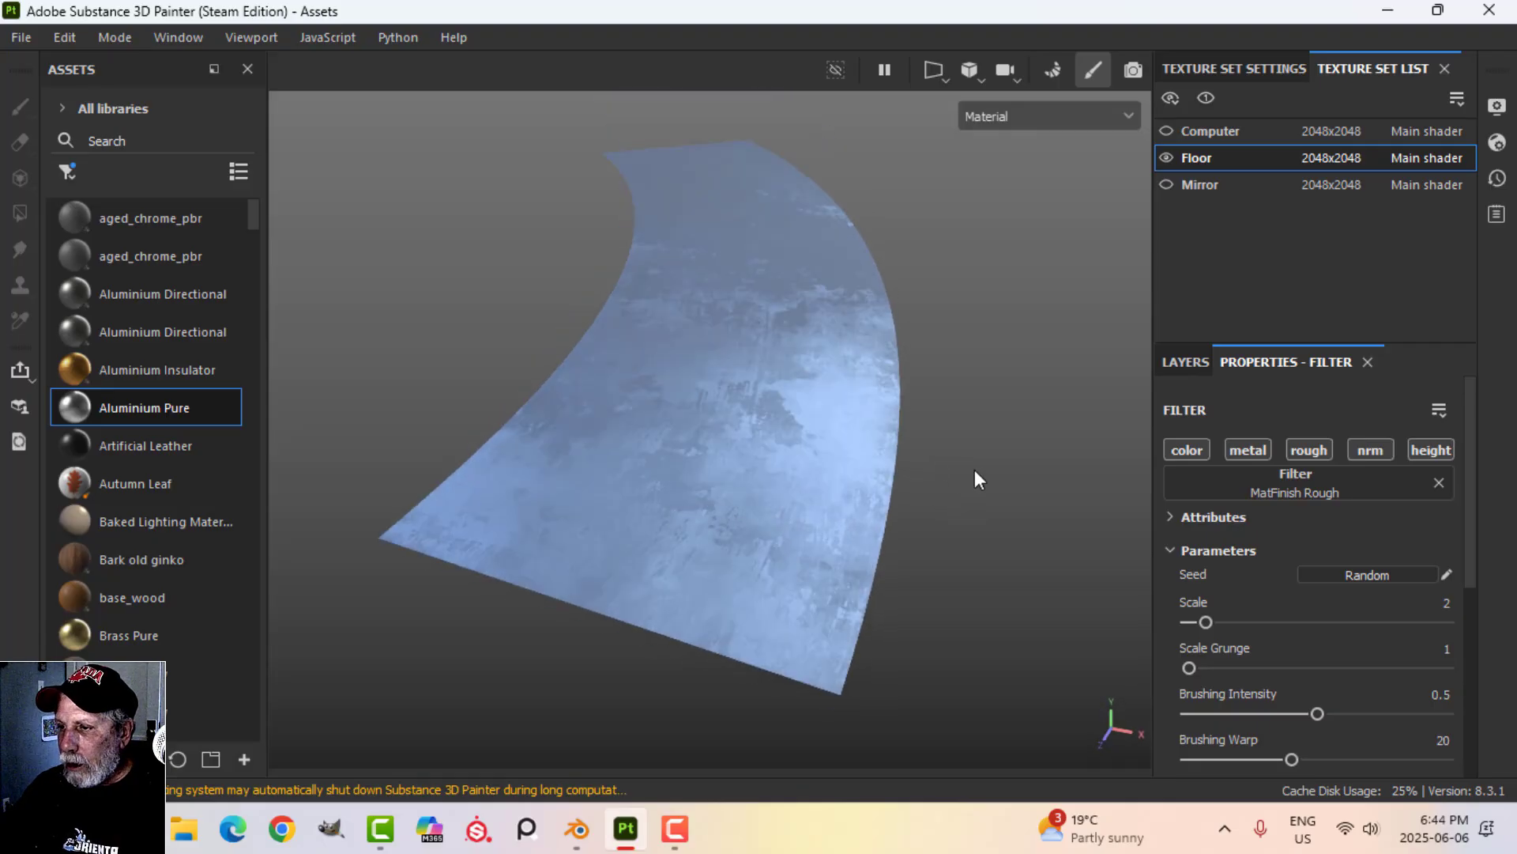
- Set the MatFinish Rough filter's brushing intensity to 0.32 and its scale to 1
drag(1318, 714, 1270, 709)
drag(1206, 624, 1193, 625)
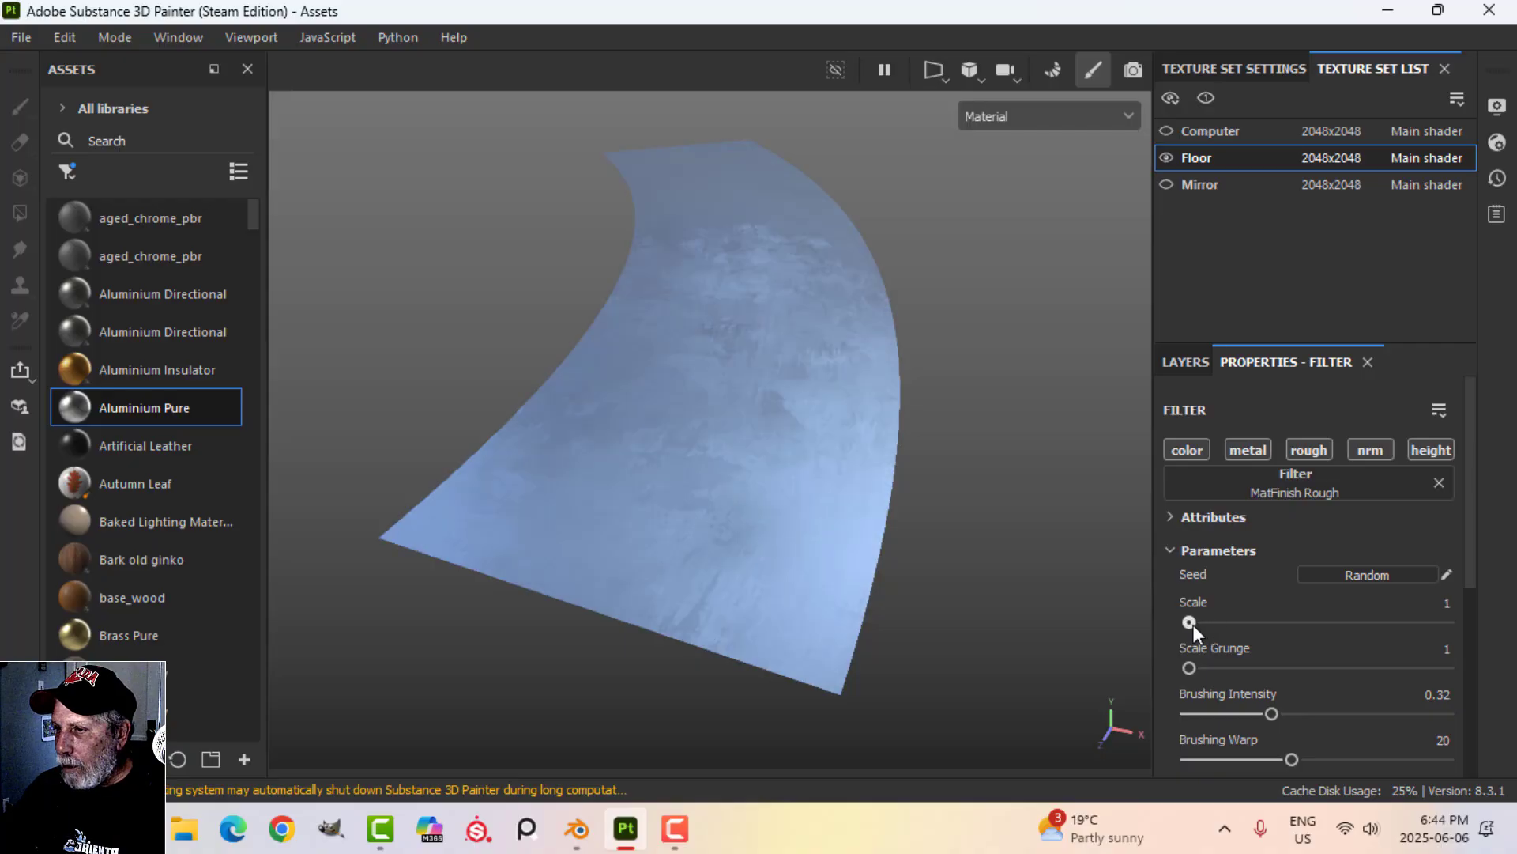
alt+drag(803, 457, 902, 526)
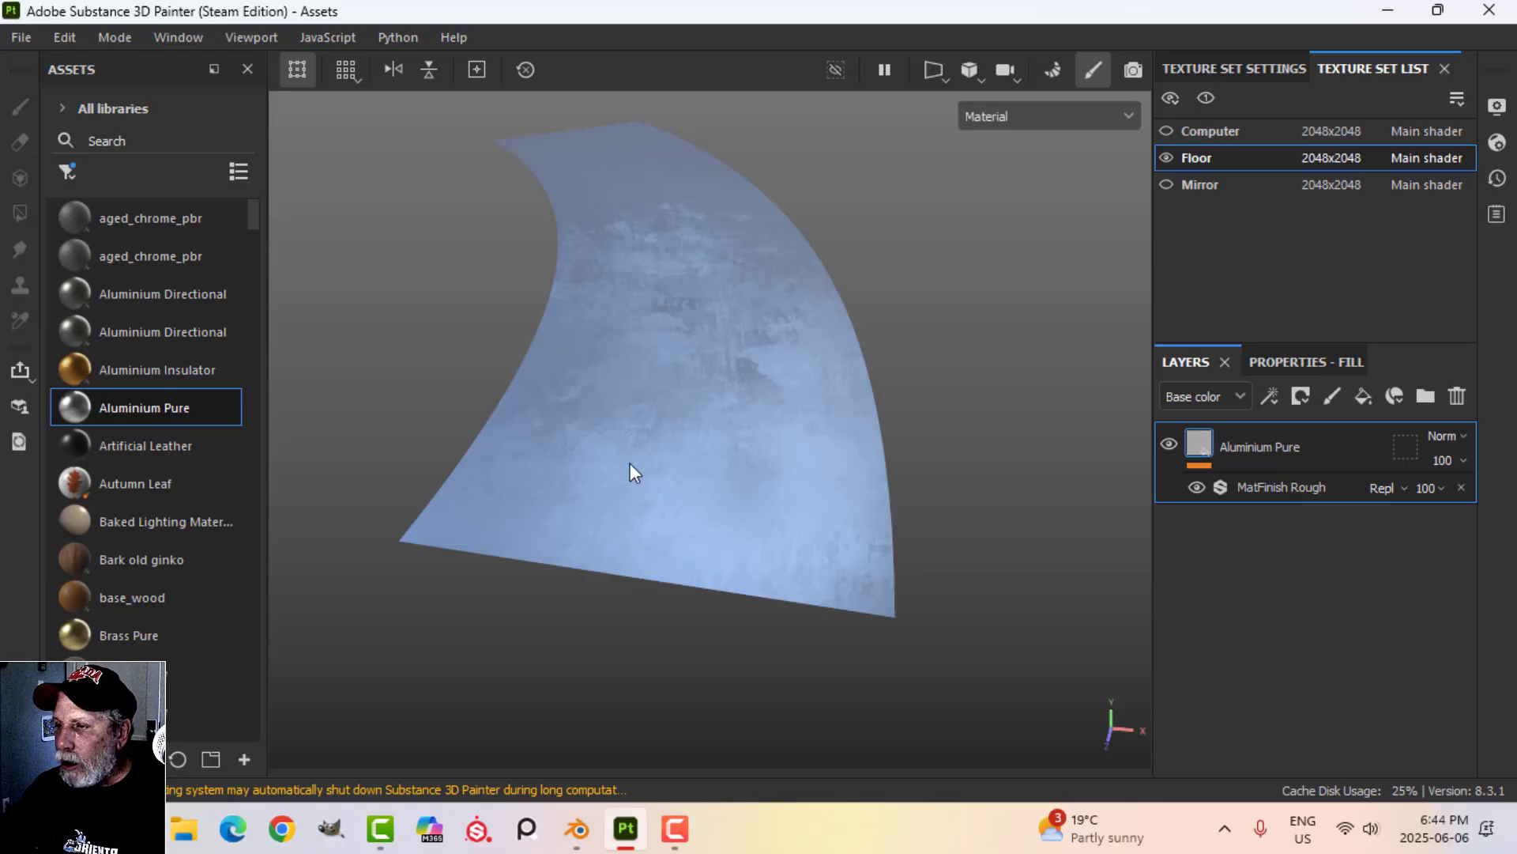
- Add a fill layer above Aluminium Pure with only the height channel enabled and set its height to -1
click(1361, 395)
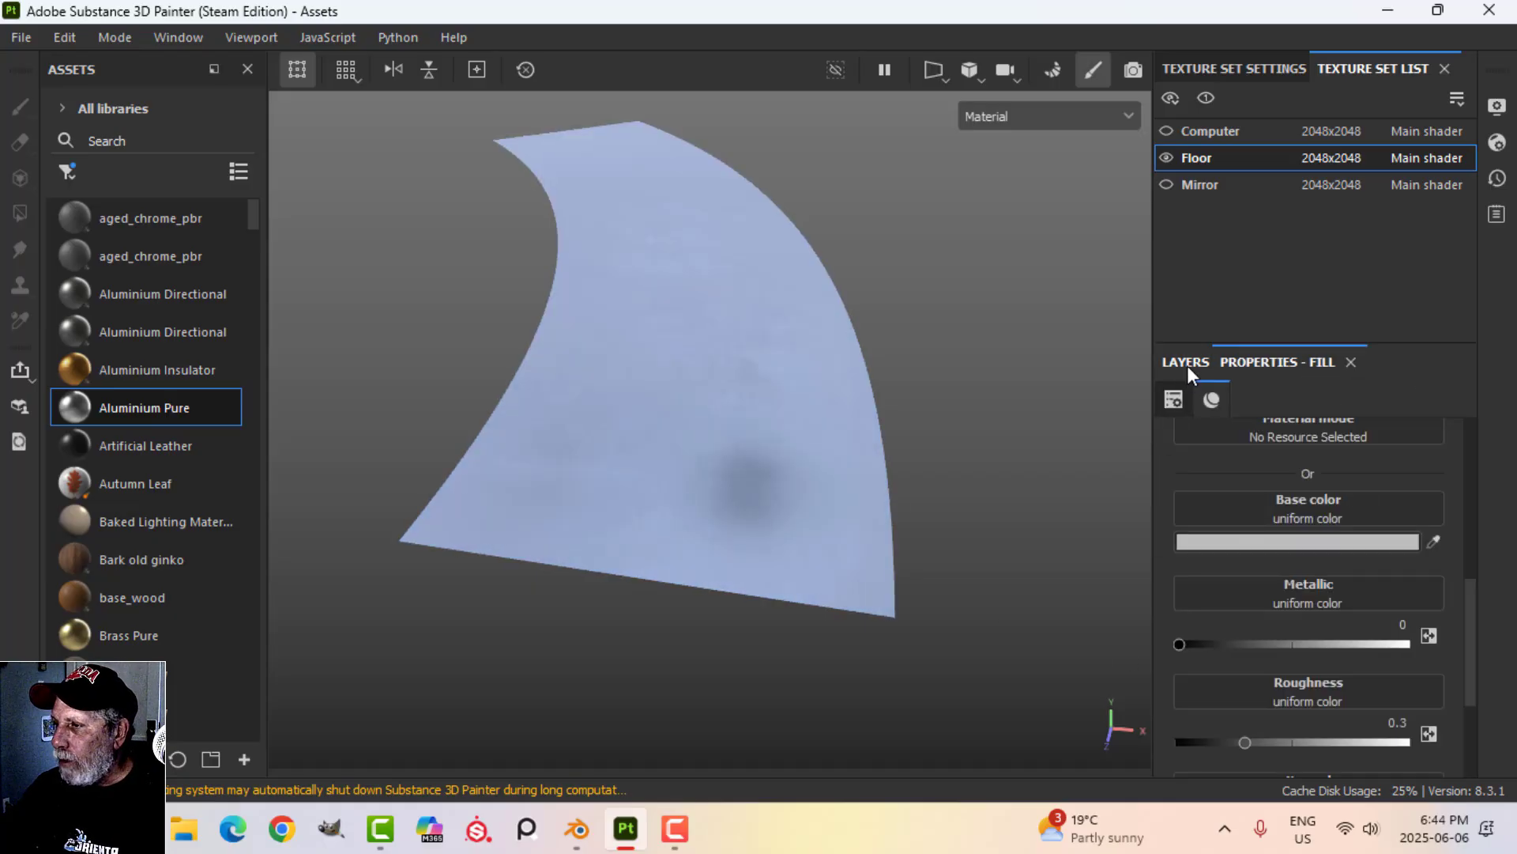
scroll(1443, 656, up, 3)
click(1421, 655)
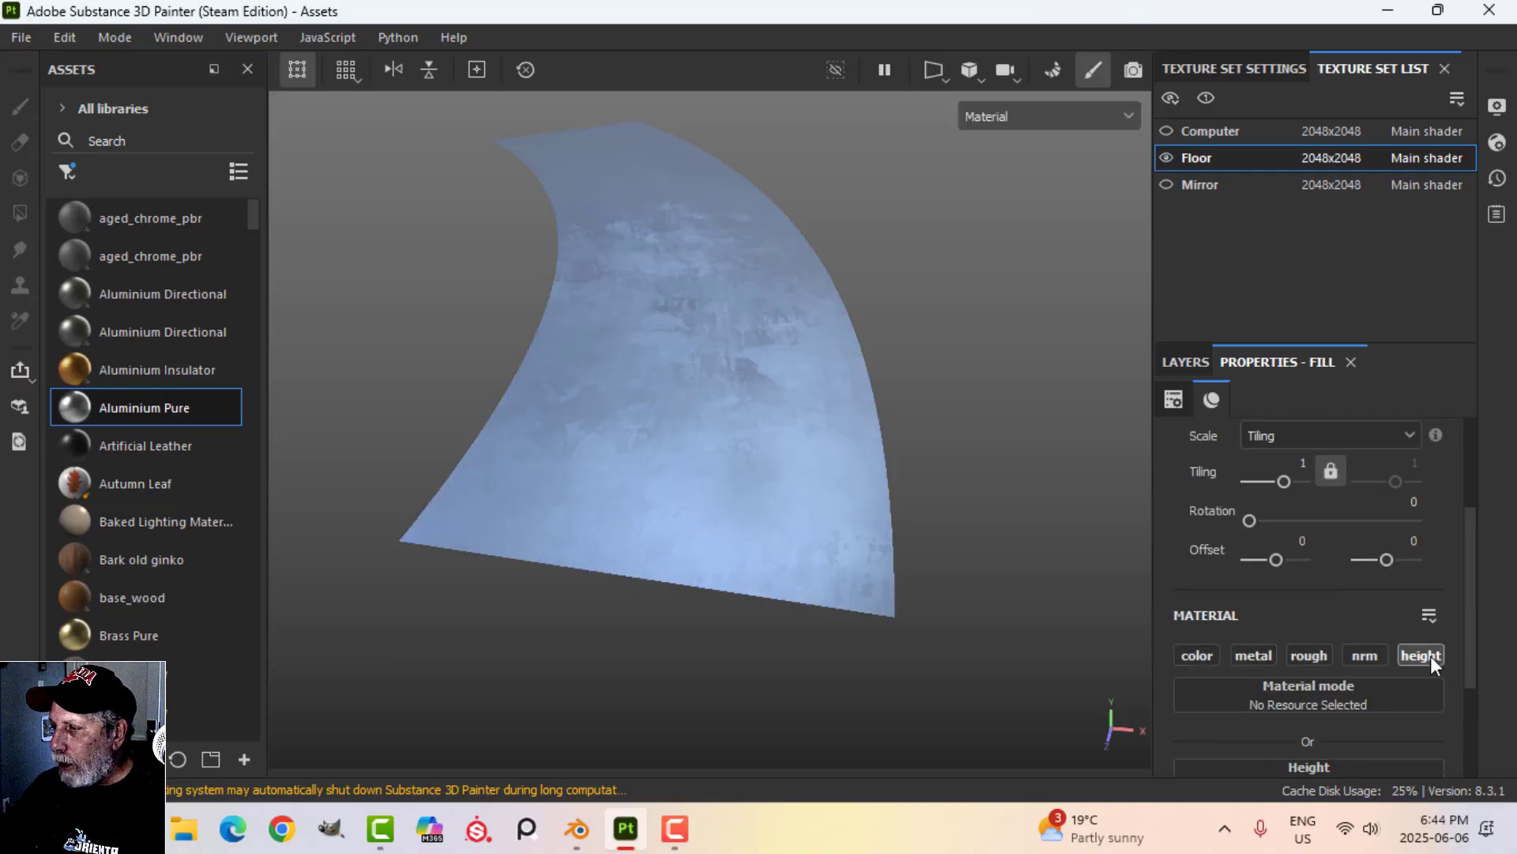
scroll(1383, 672, down, 2)
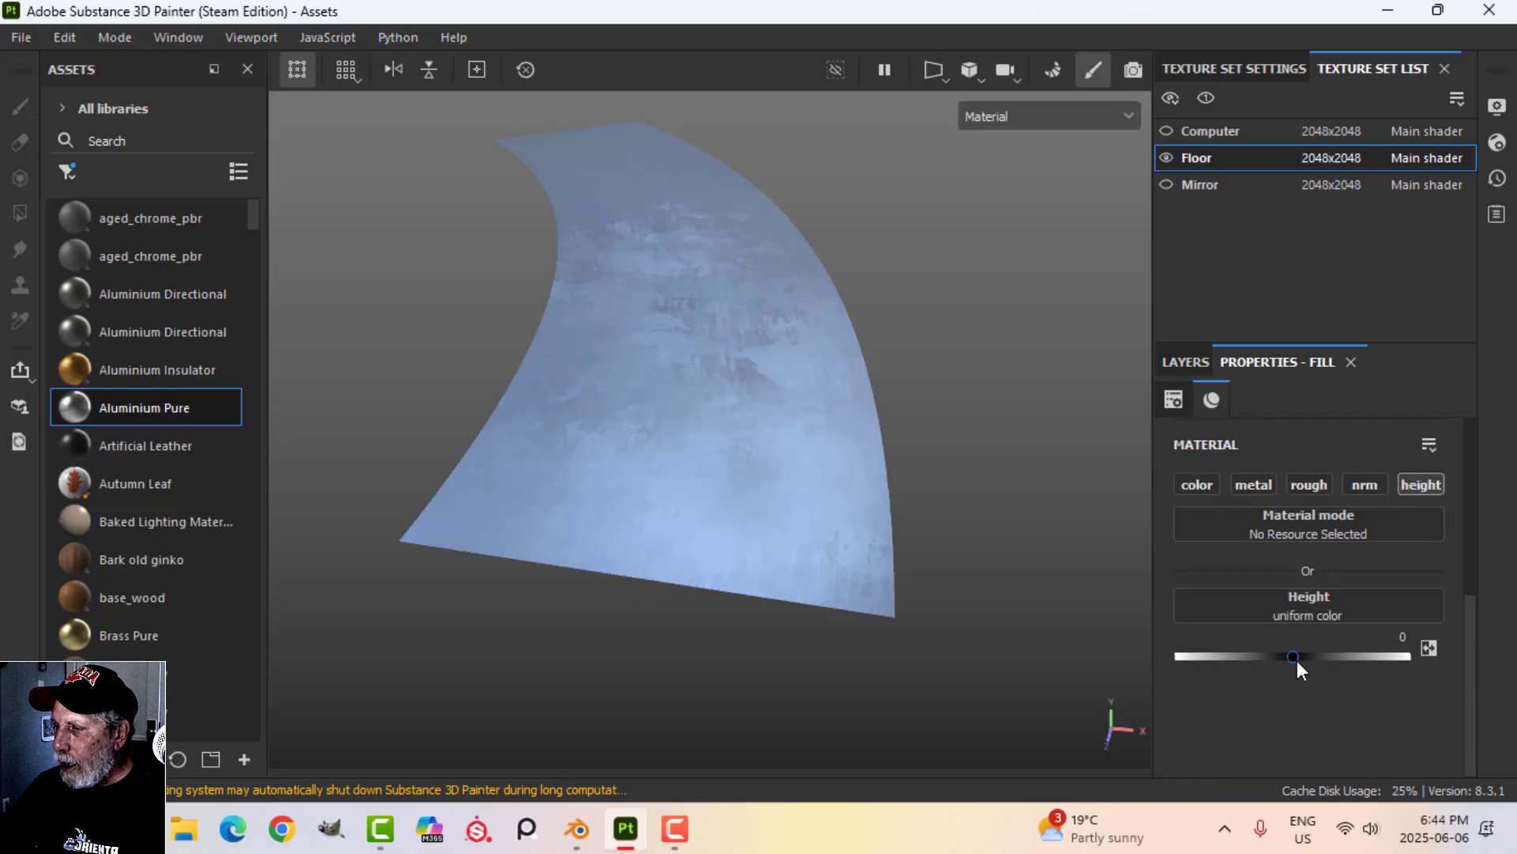
drag(1295, 657, 1177, 660)
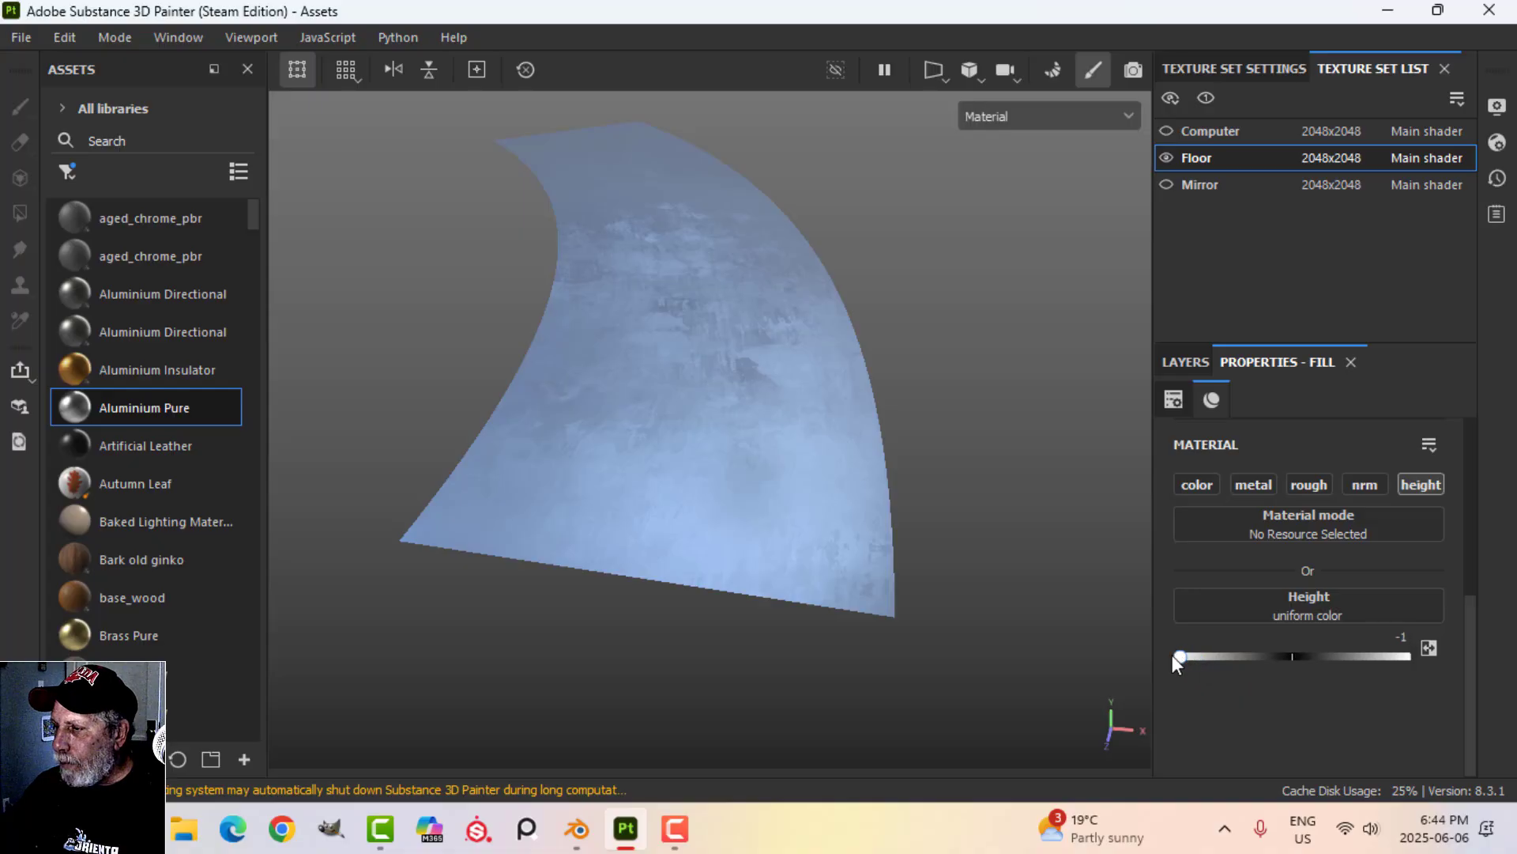
- Add a black mask to the height fill layer and put a fill effect in that mask
click(1183, 361)
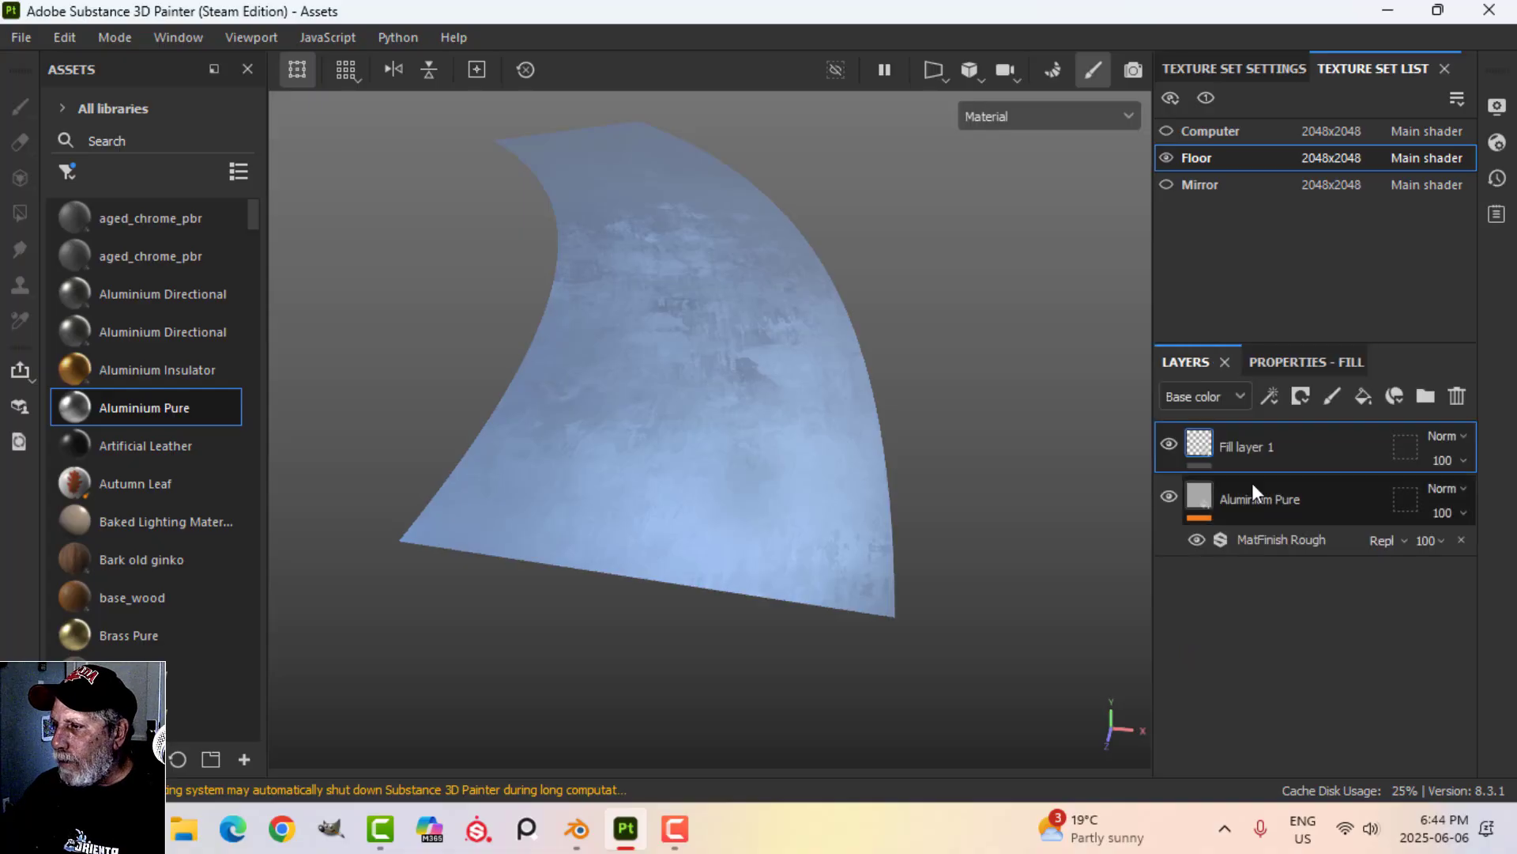
click(1300, 396)
click(1306, 453)
click(1270, 397)
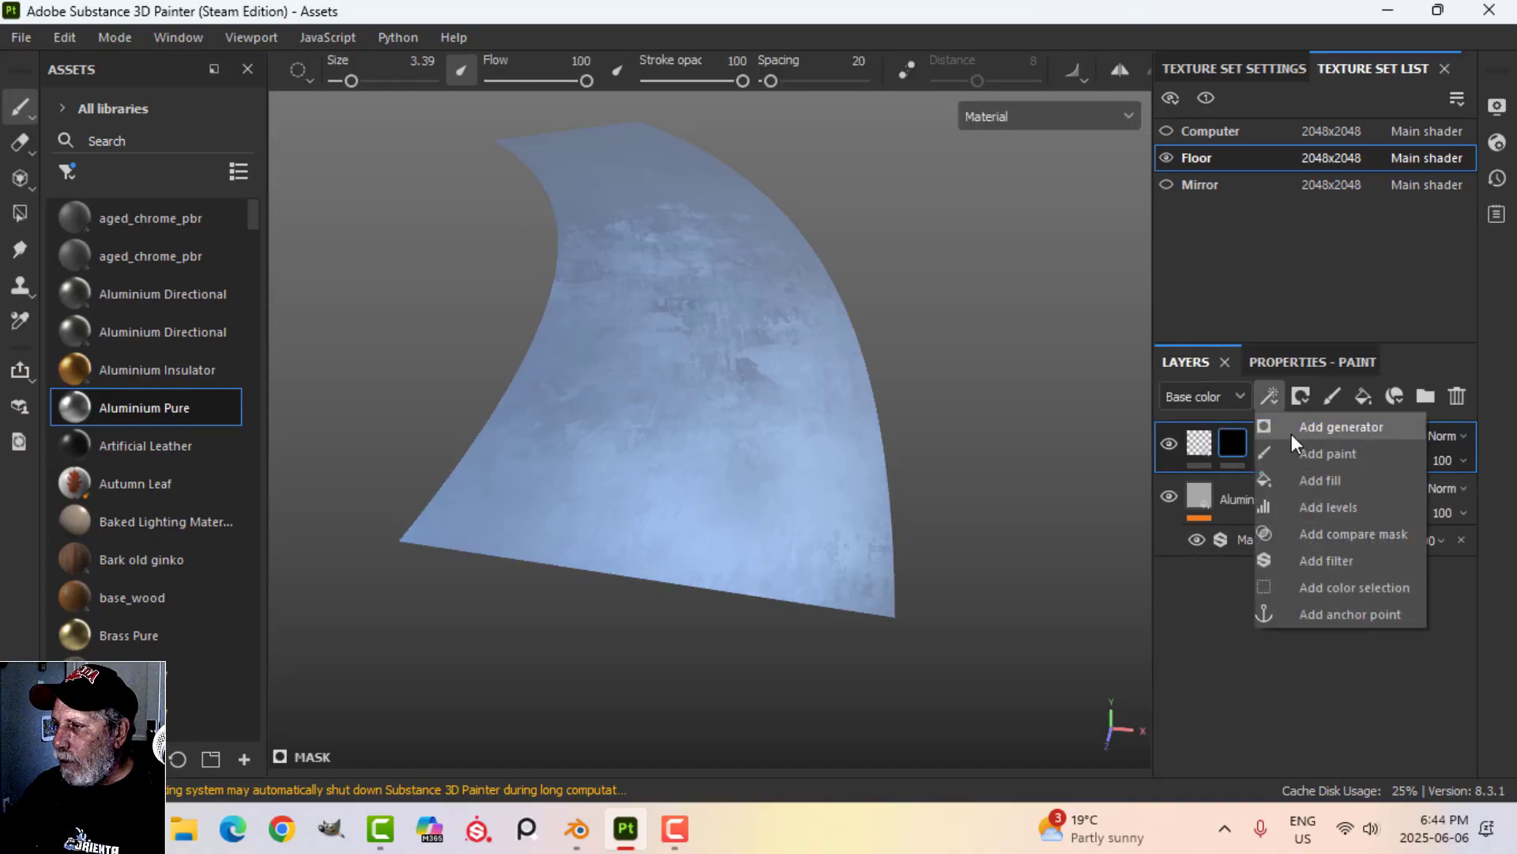
click(1311, 474)
- Search the mask fill's grayscale resources for "strip" and assign the Stripes texture
click(1301, 360)
click(1316, 521)
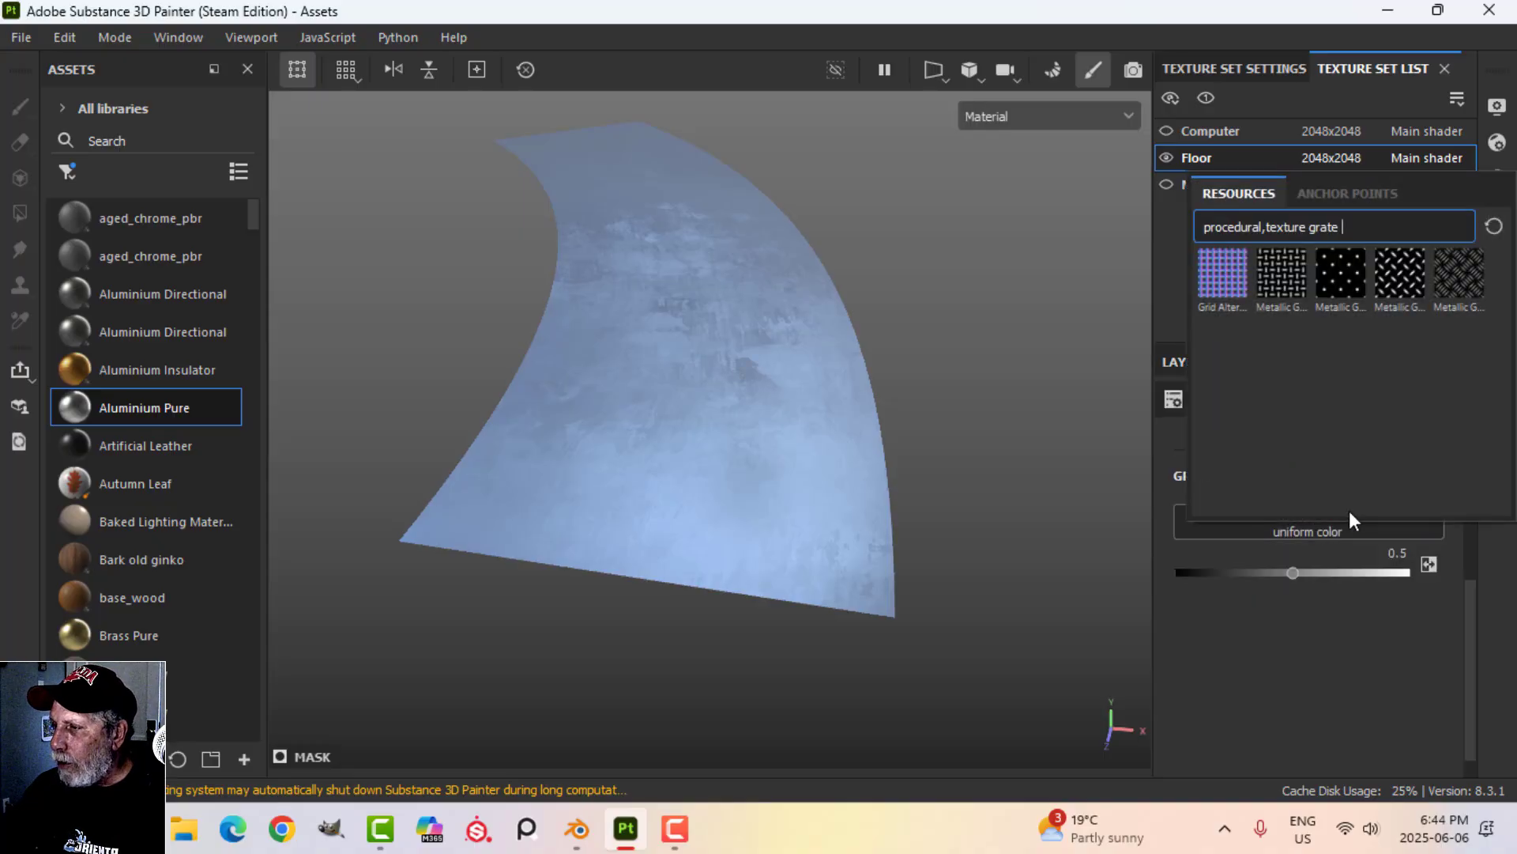
key(BackSpace)
key(BackSpace)
key(BackSpace)
key(BackSpace)
key(BackSpace)
key(BackSpace)
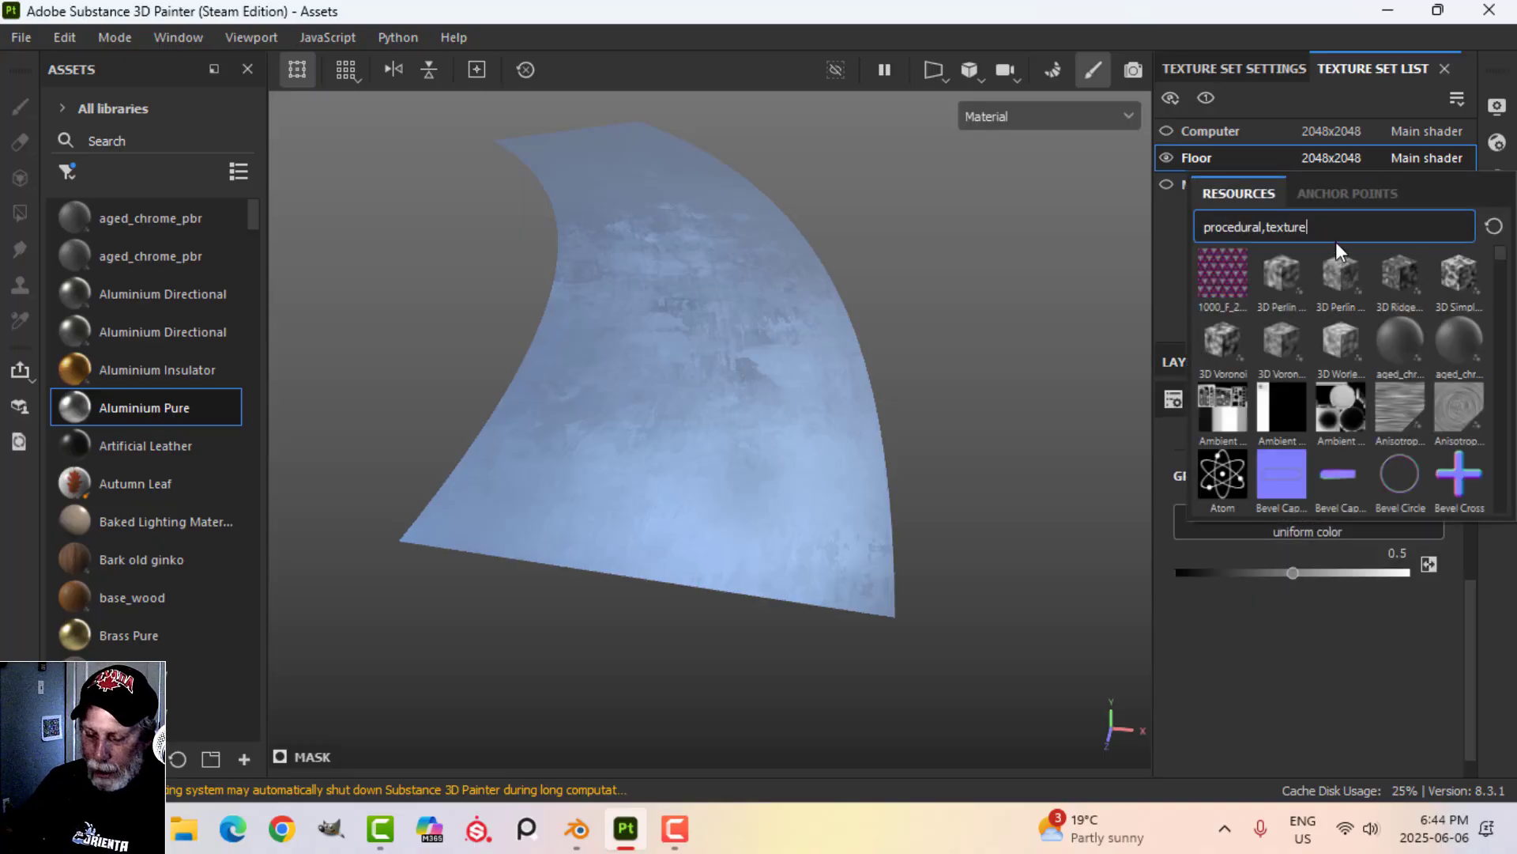
text(strip)
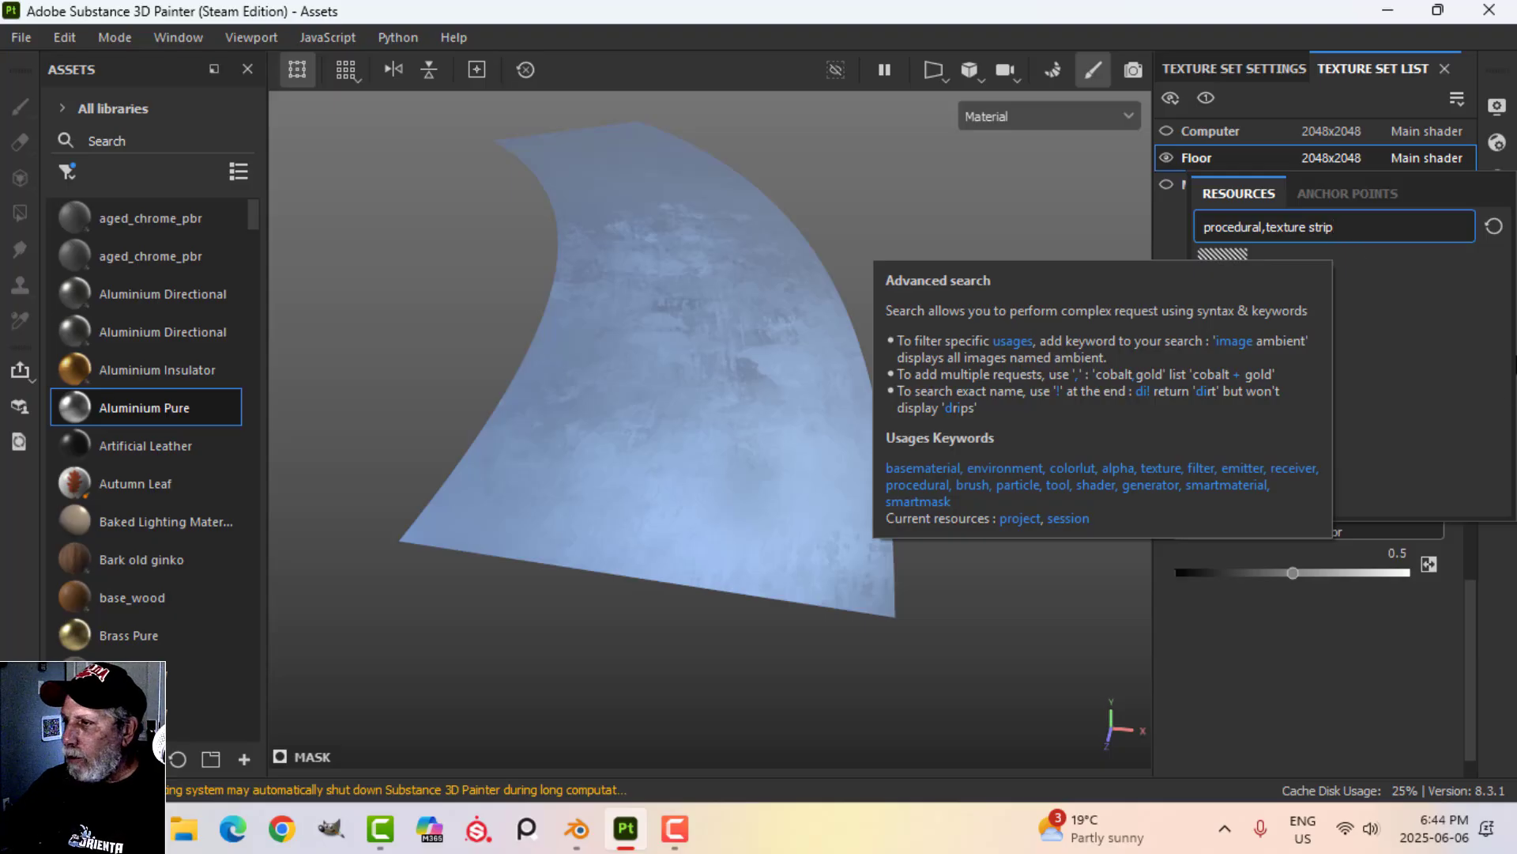
click(1227, 278)
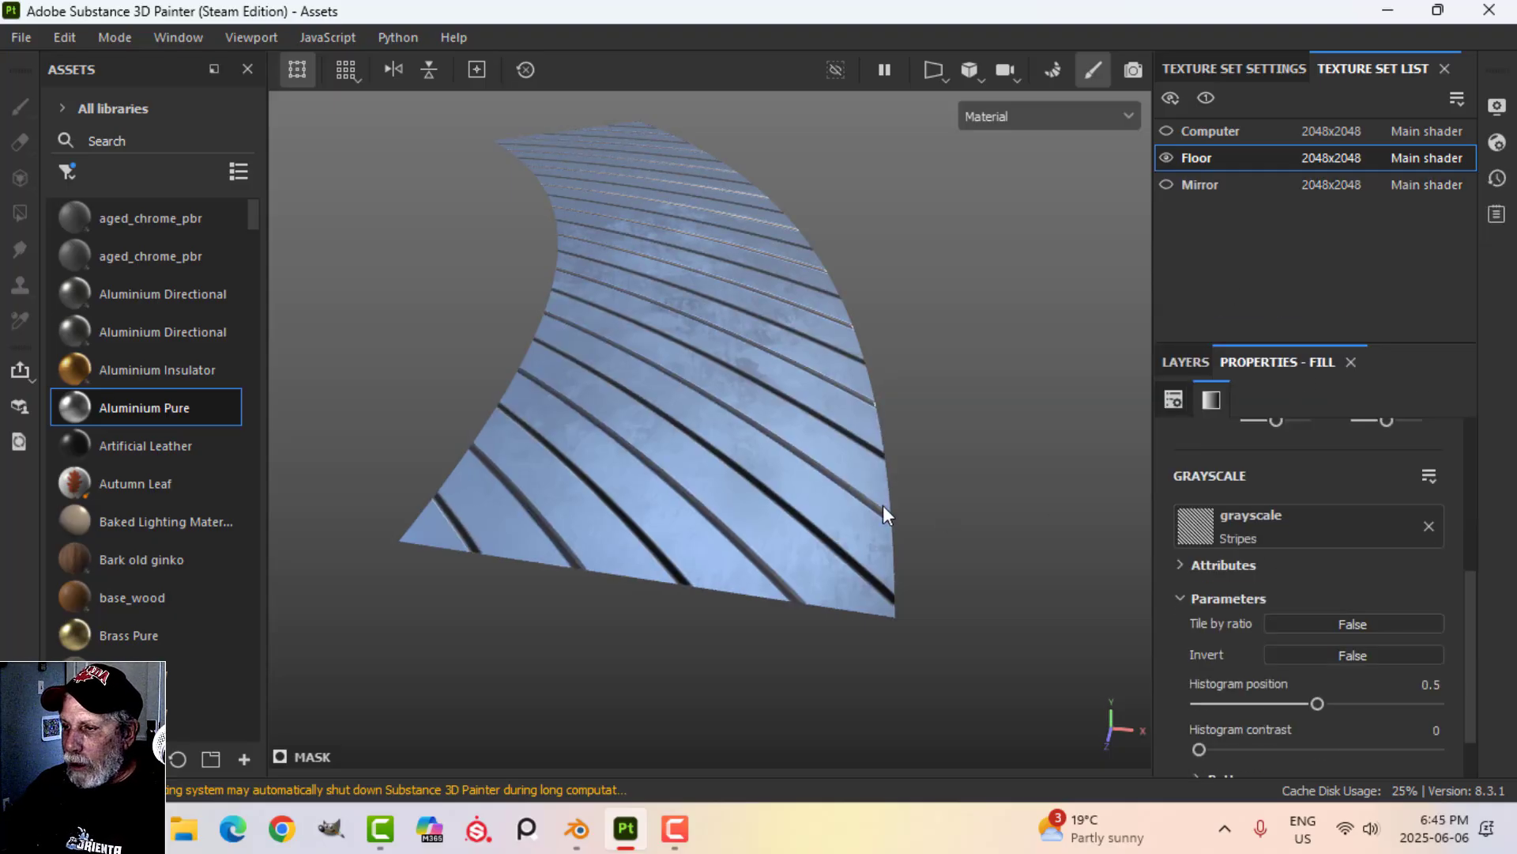
- Set the Stripes pattern's shift to 0 so the stripes run straight across the floor
scroll(1282, 691, down, 1)
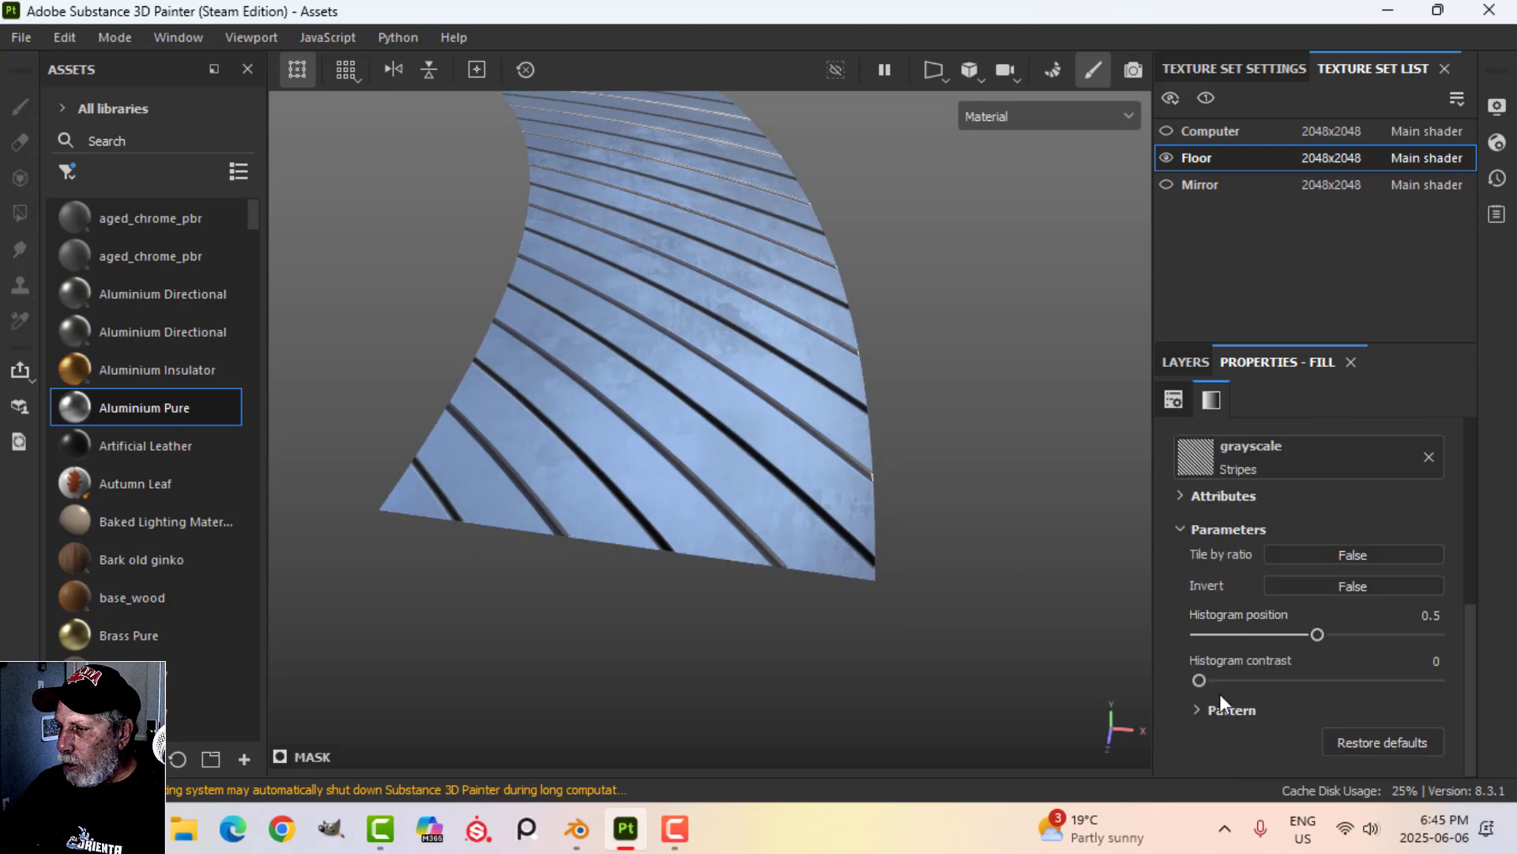
click(1198, 709)
scroll(1202, 710, down, 3)
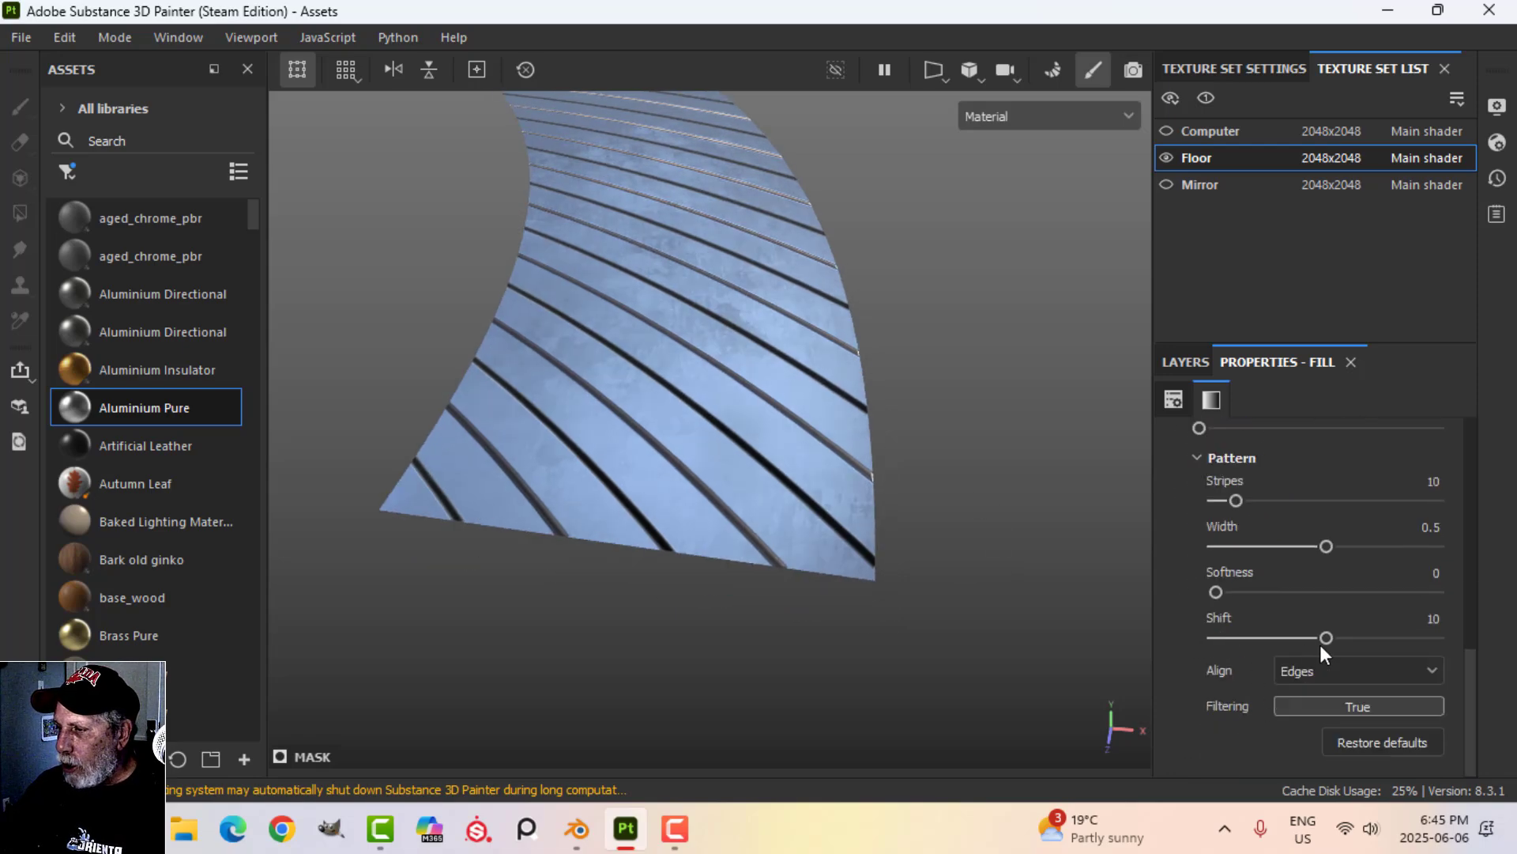
drag(1326, 638, 1141, 629)
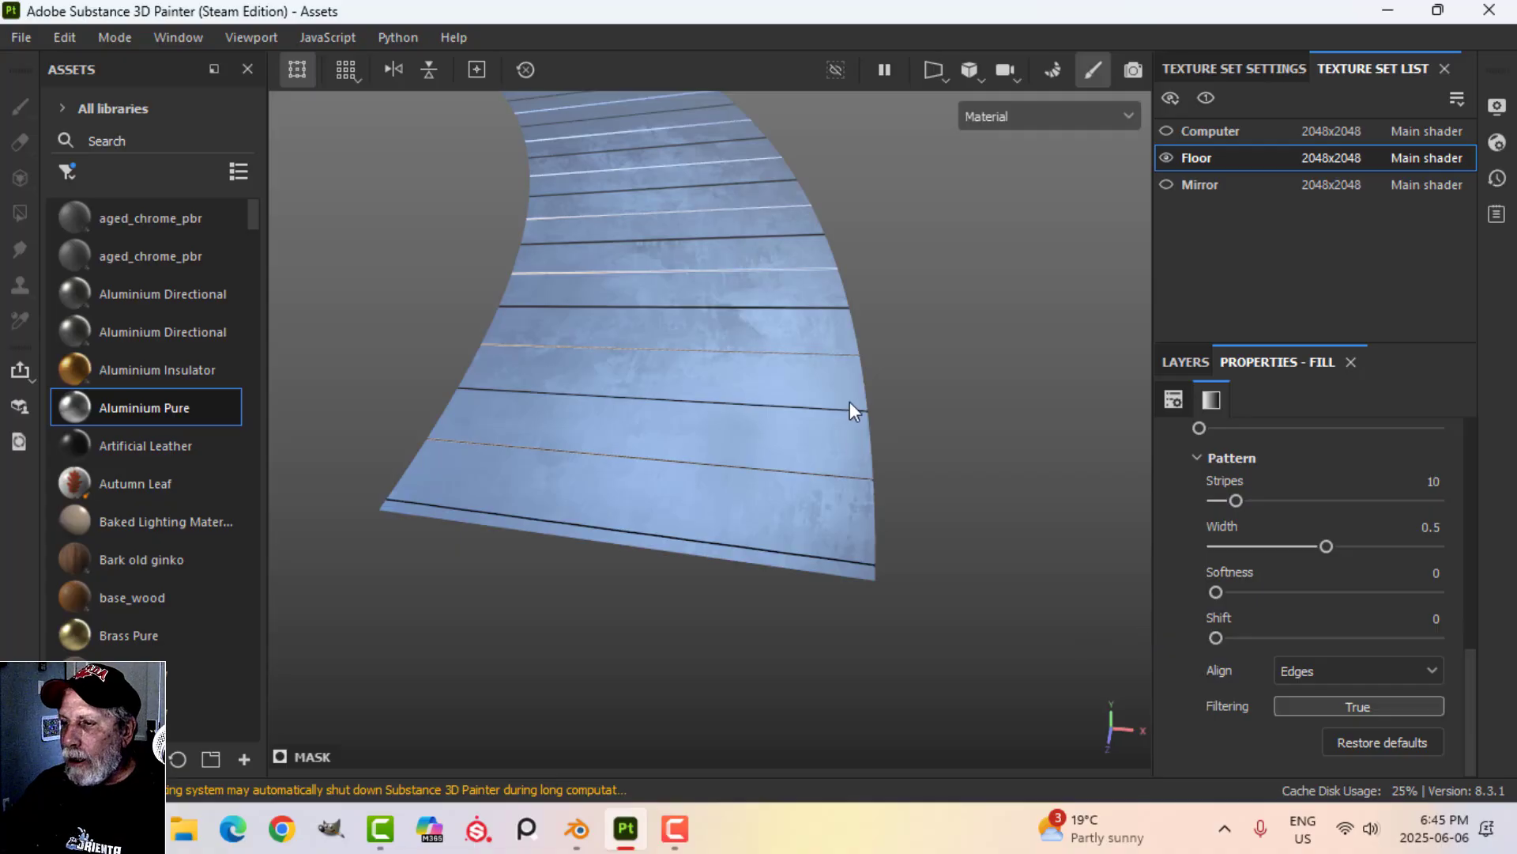
alt+drag(850, 401, 822, 475)
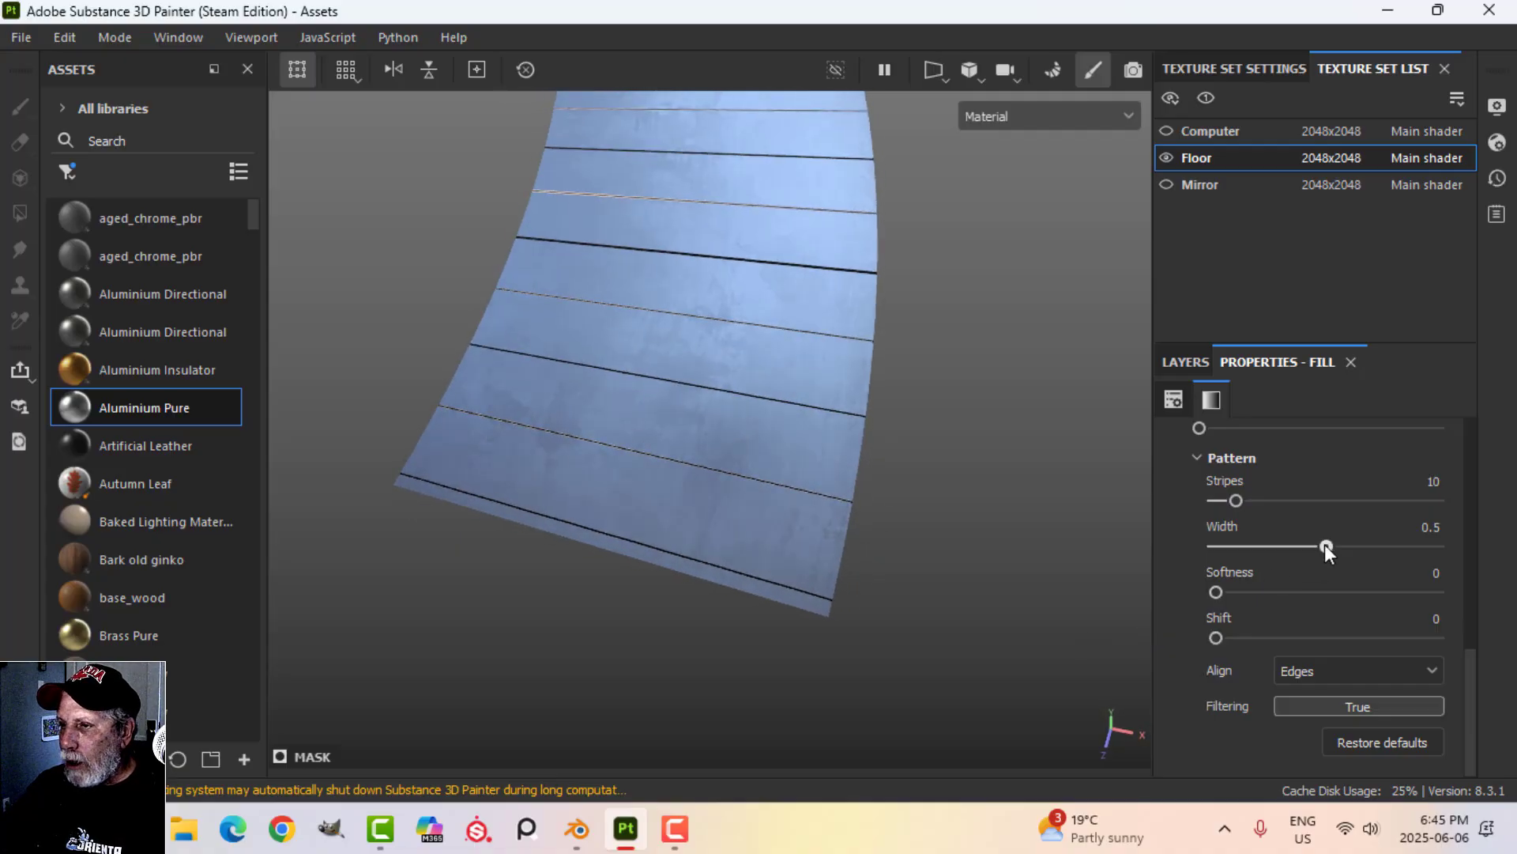
- Set the Stripes pattern to 50 stripes with a width of 0.09, keeping softness at 0
drag(1324, 544, 1230, 552)
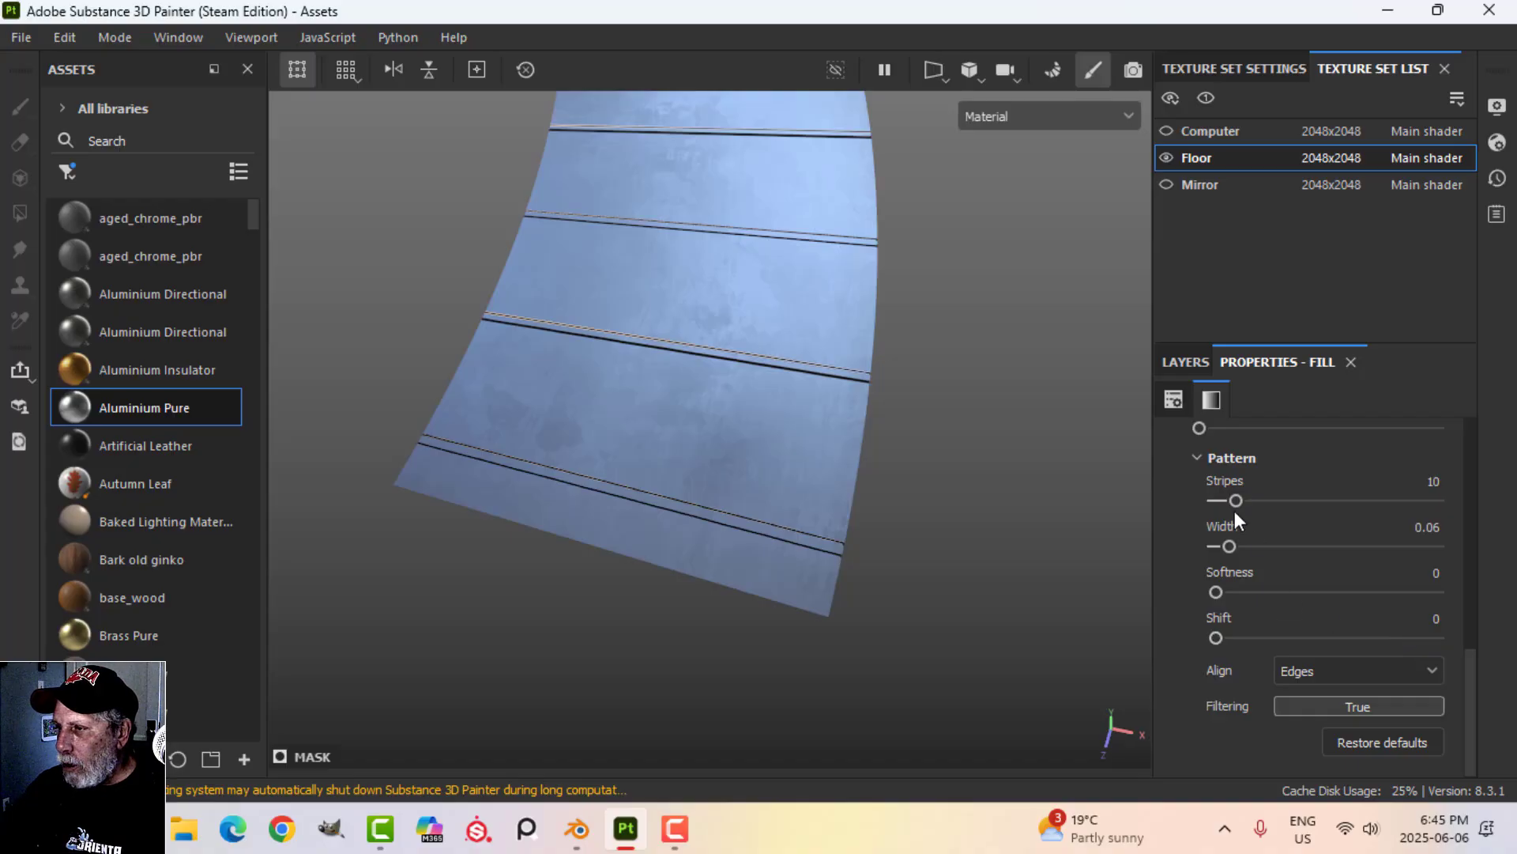
drag(1238, 501, 1324, 499)
alt+drag(1022, 580, 997, 537)
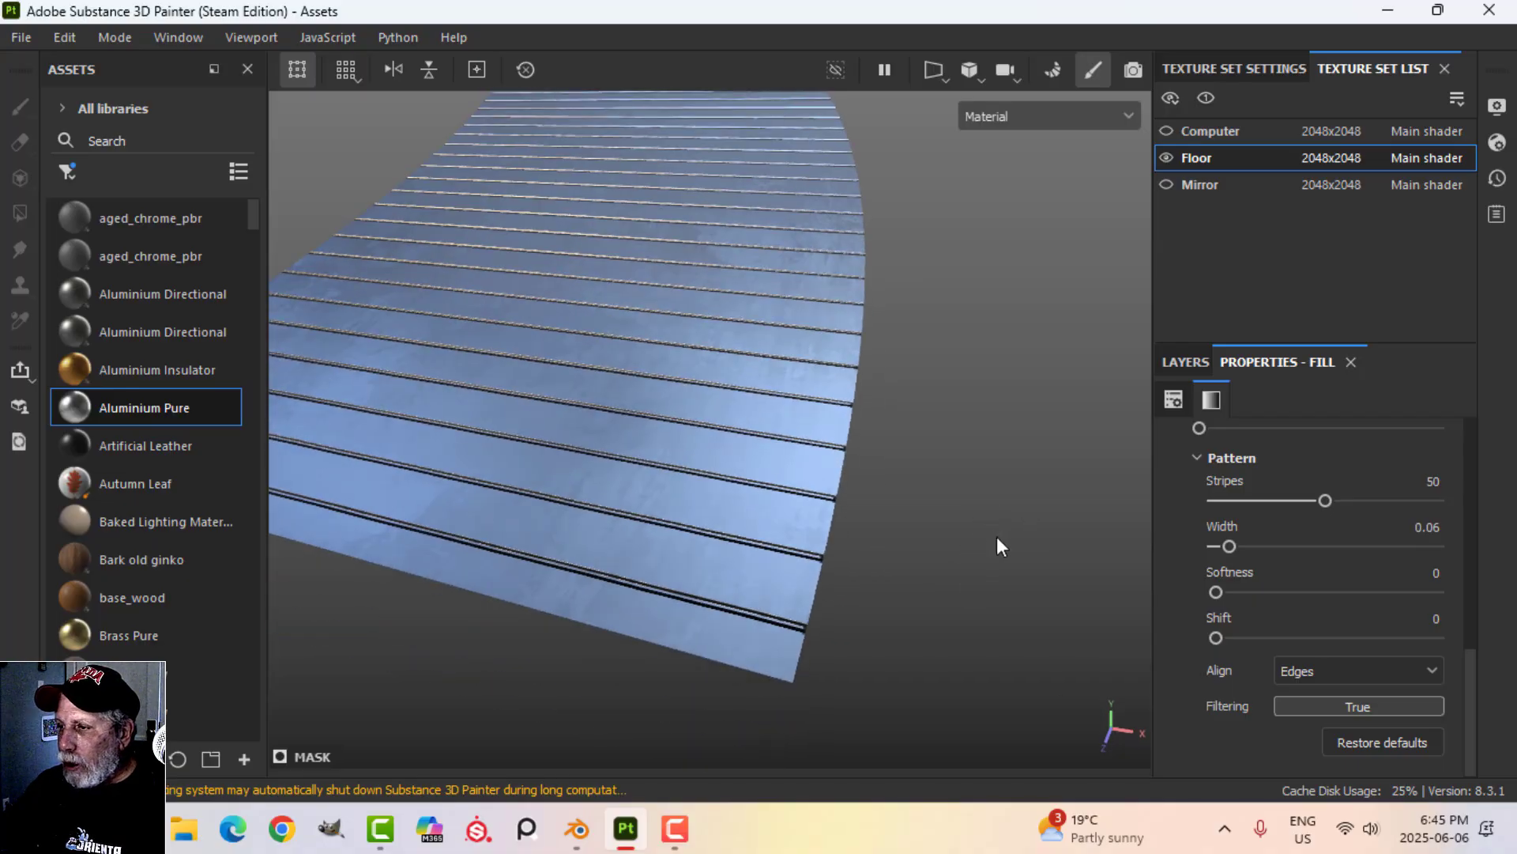
drag(1222, 592, 1179, 595)
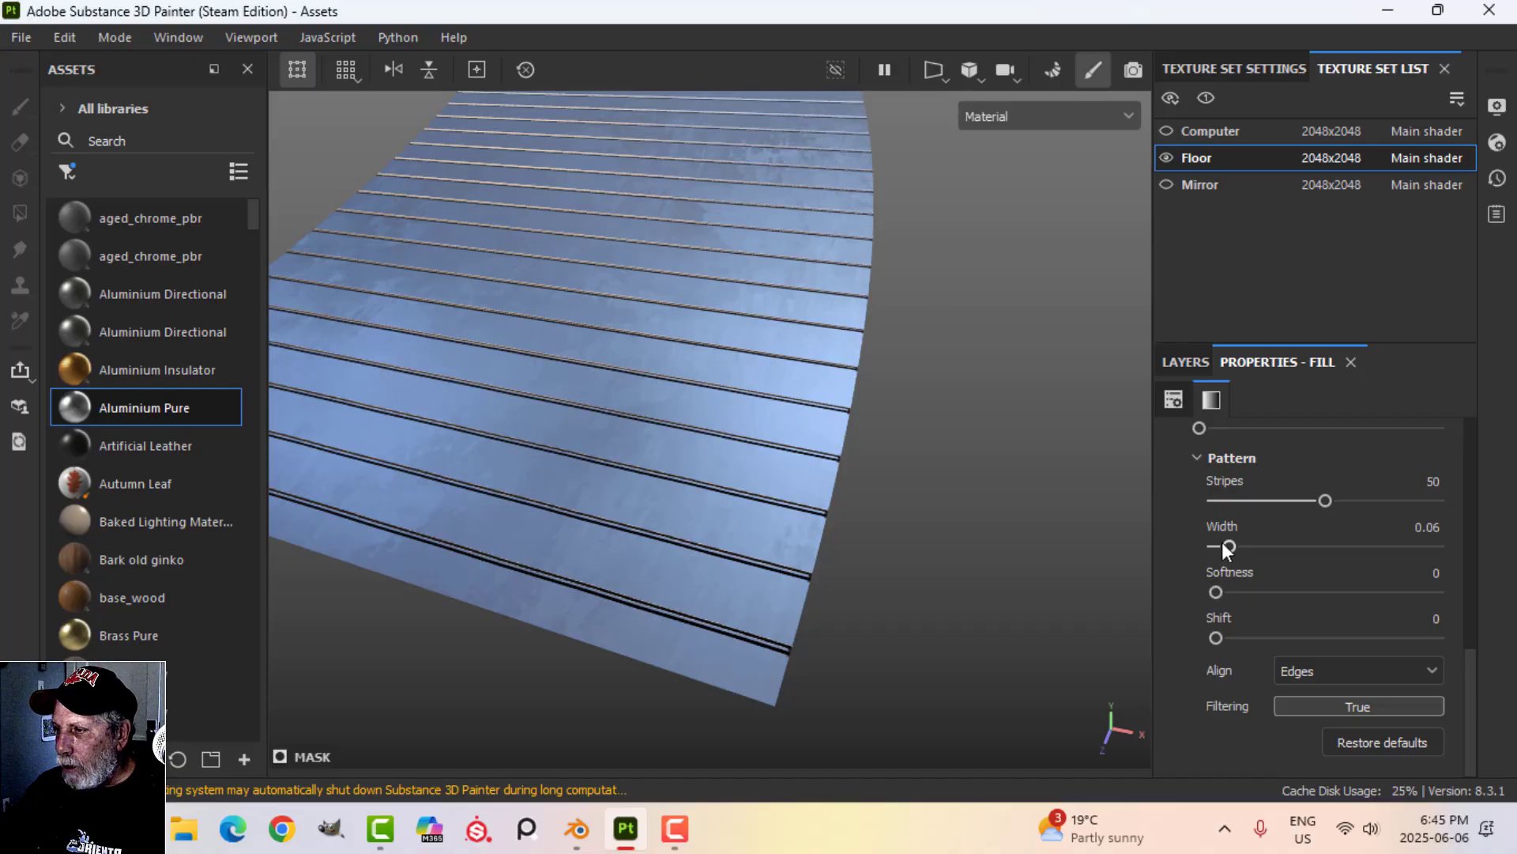
drag(1222, 542, 1234, 542)
alt+drag(998, 547, 993, 532)
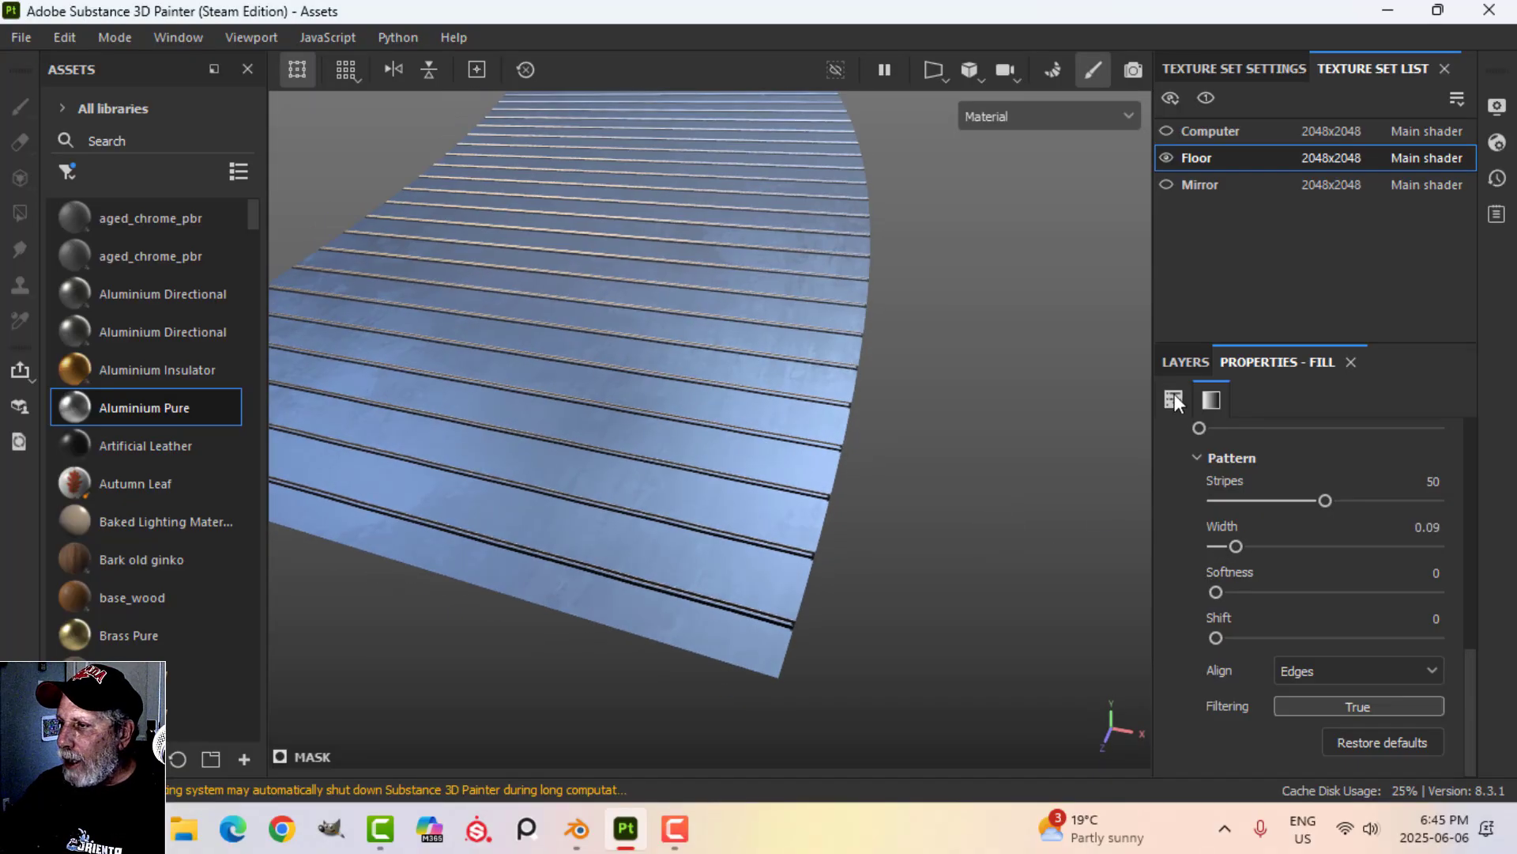
- Add a Blur filter above the Stripes fill in the height layer's mask
click(1185, 361)
click(1274, 389)
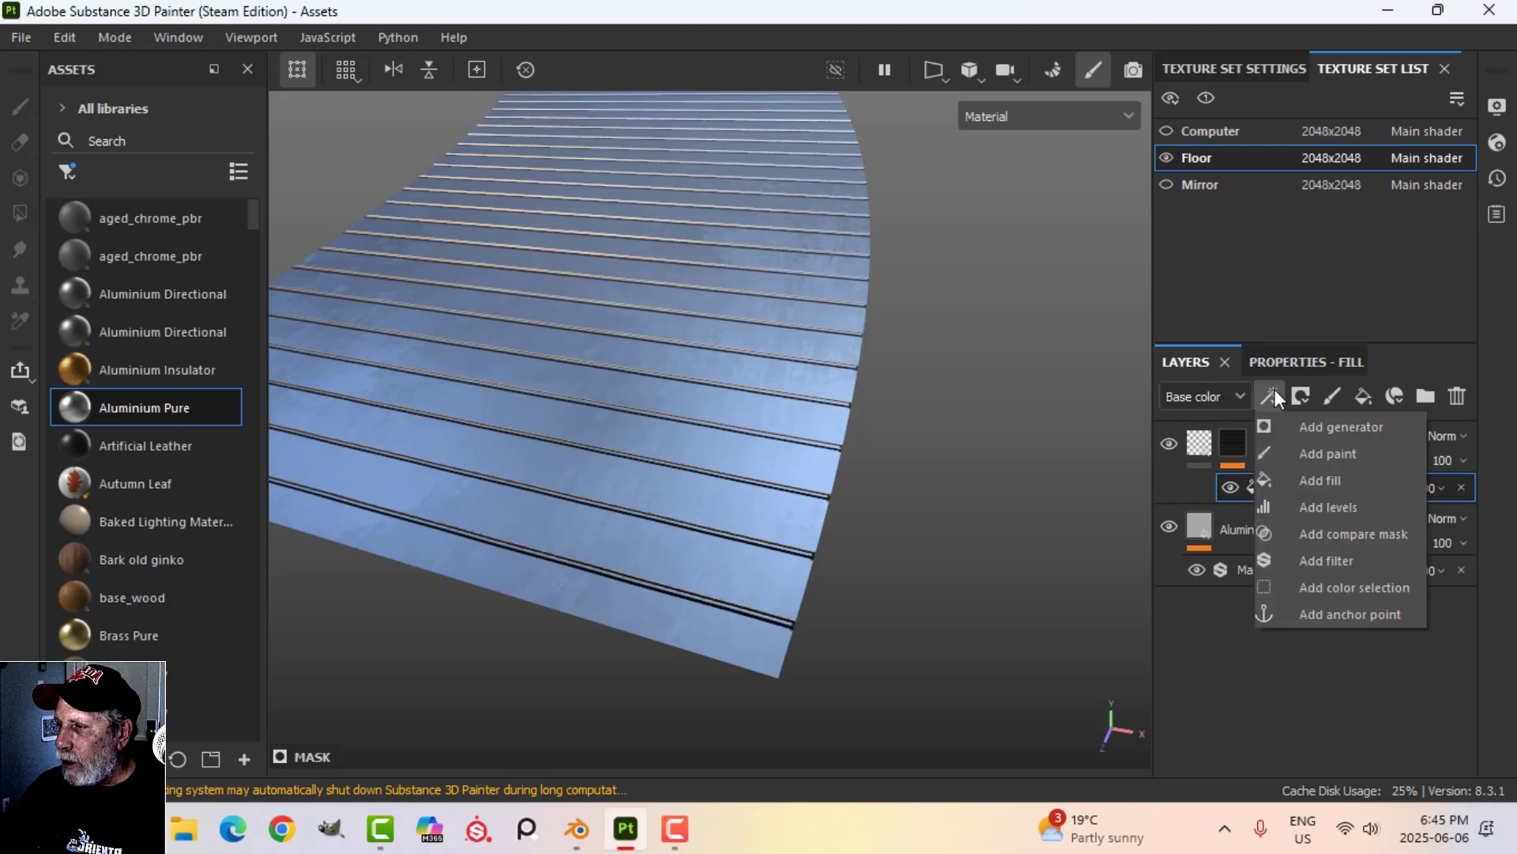
click(1324, 556)
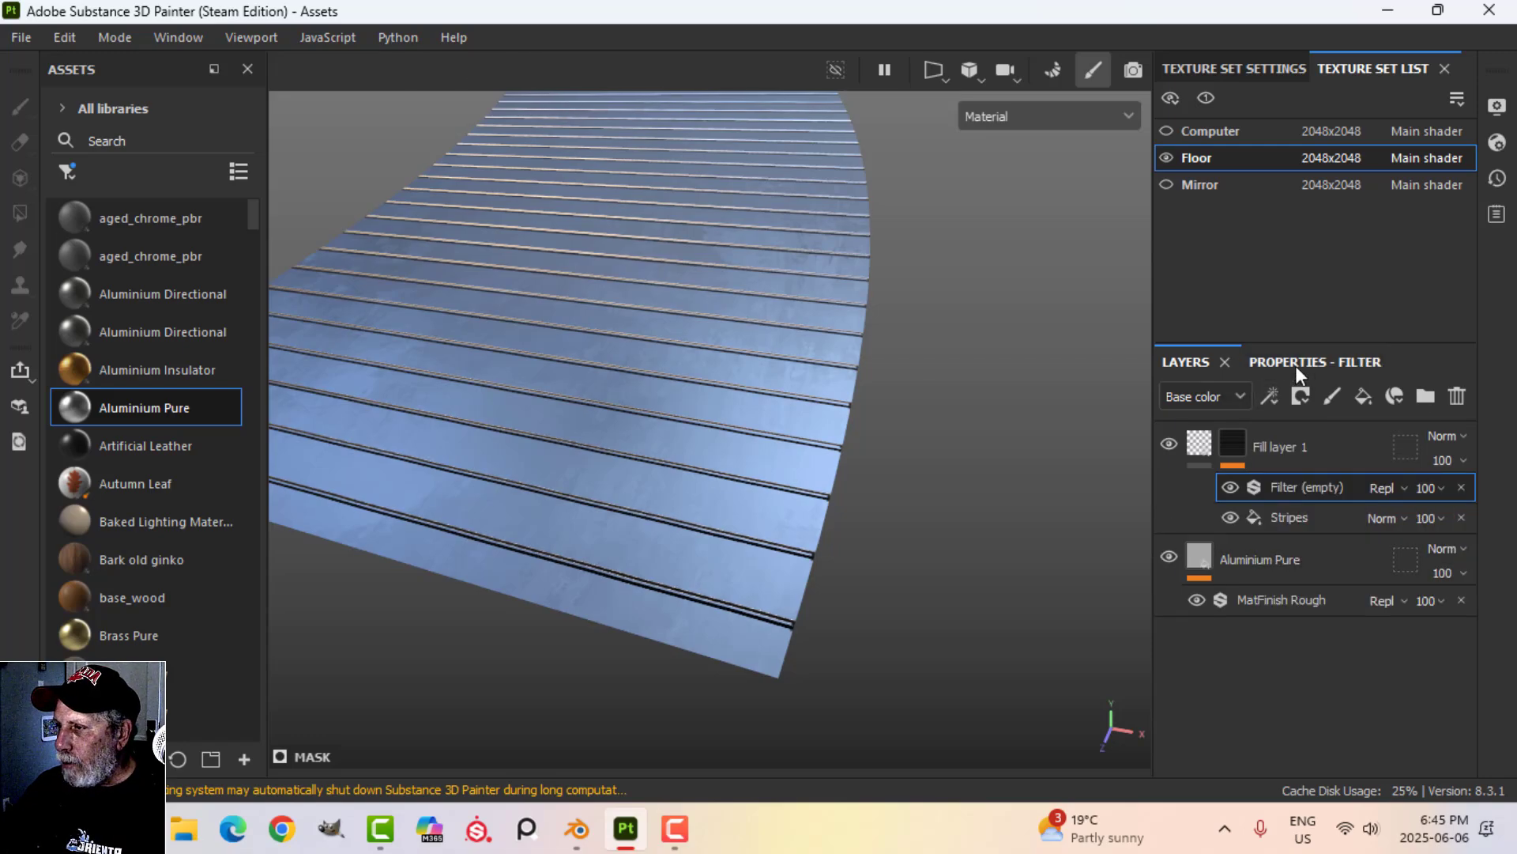
click(1296, 365)
click(1324, 445)
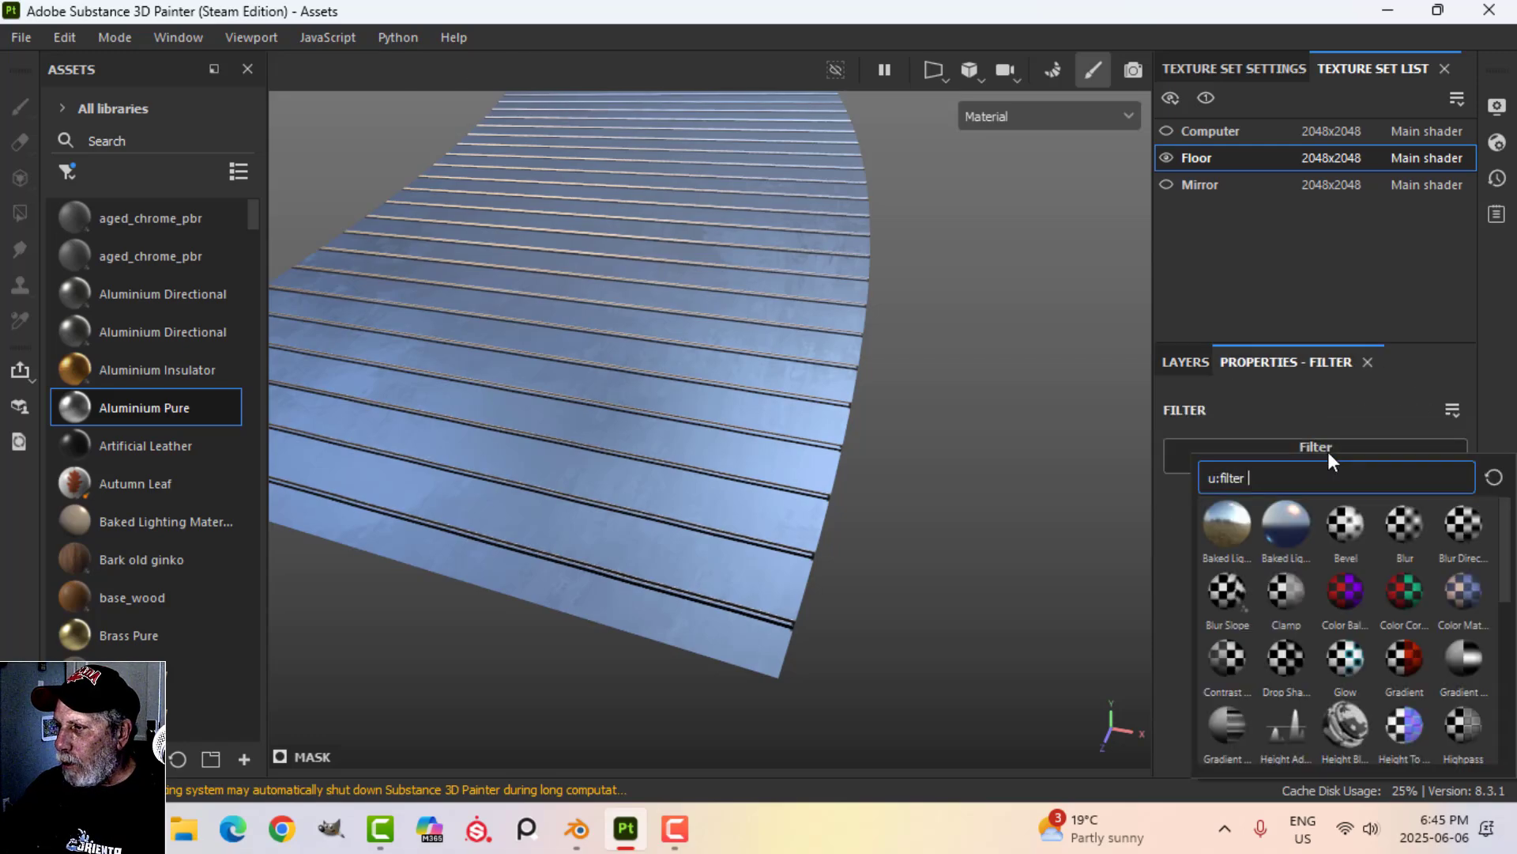
click(1404, 525)
- Try a Blur intensity of 1.65 on the stripe mask, and reduce it to keep the stripes distinct with softened edges
mouse_move(944, 554)
alt+mouse_down()
mouse_move(925, 552)
mouse_move(933, 562)
alt+mouse_up()
drag(1196, 569, 1216, 564)
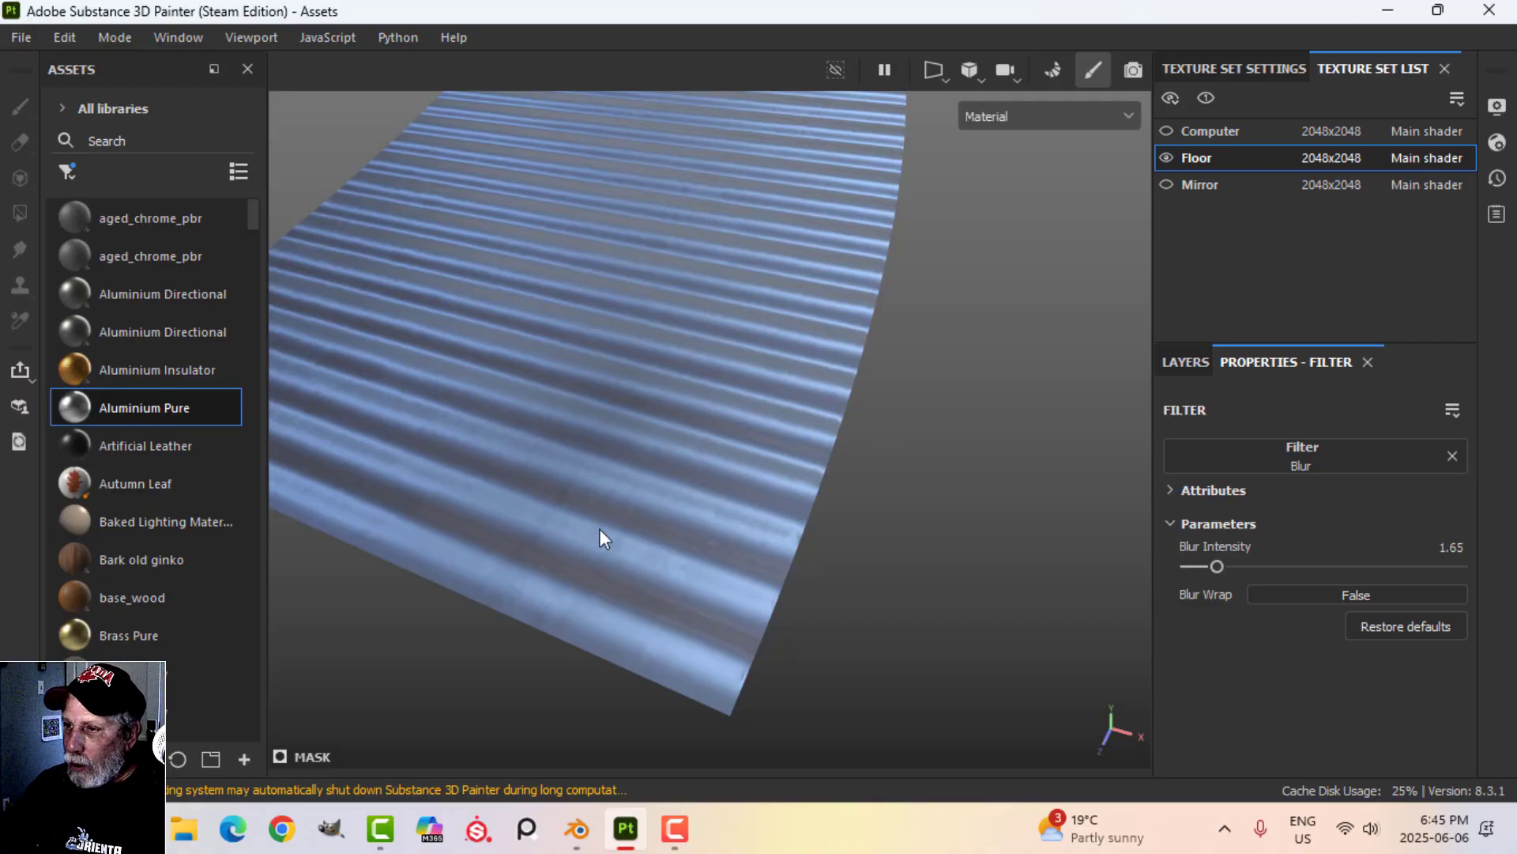
alt+drag(692, 423, 976, 452)
alt+drag(708, 388, 723, 374)
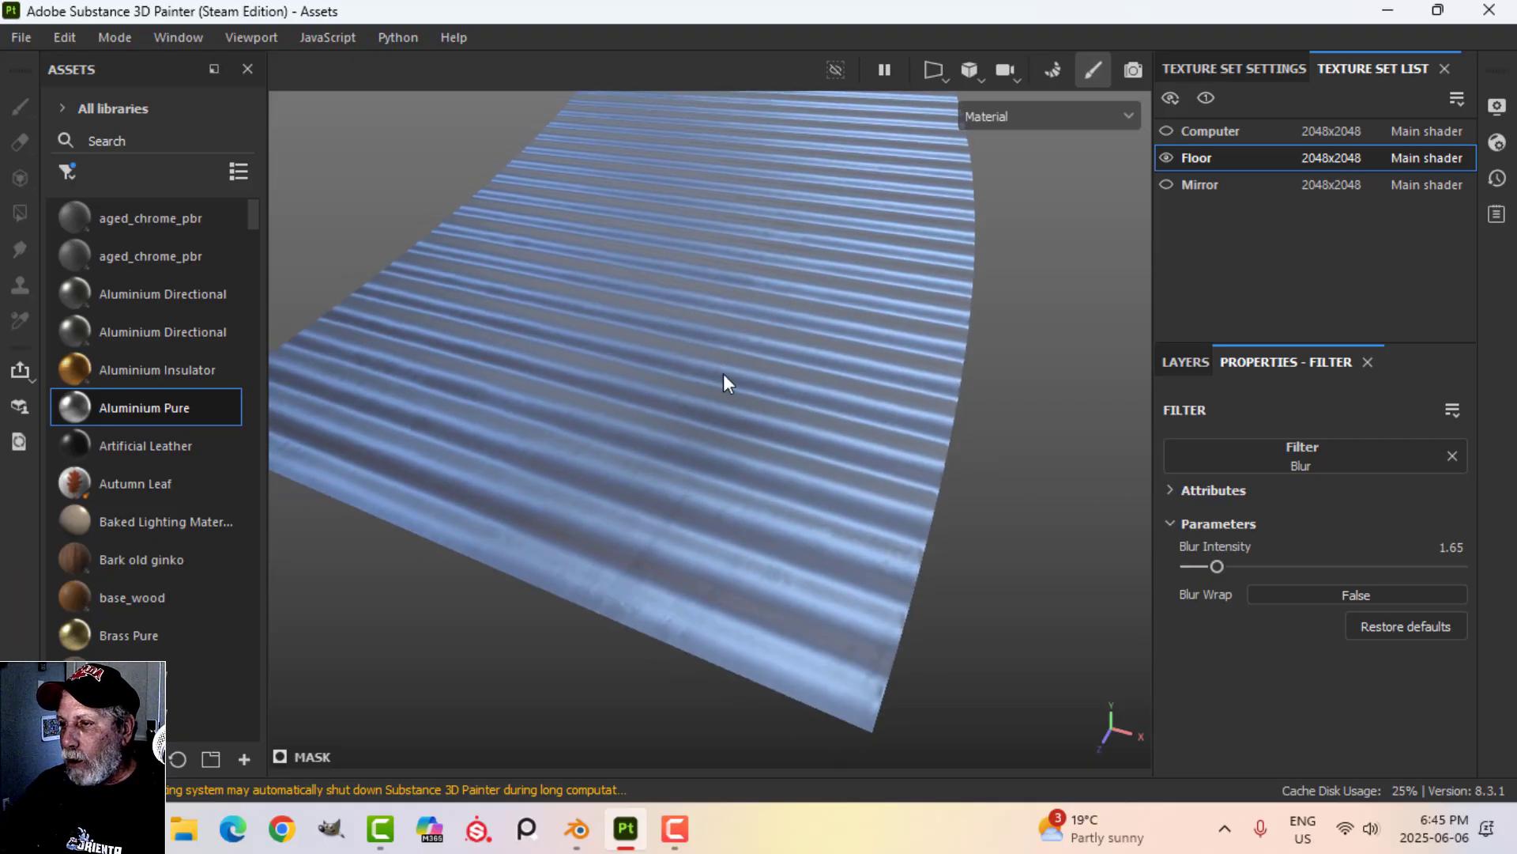
drag(1207, 566, 1197, 565)
- Select the content of the striped fill layer and set its height to -0.5238
click(1166, 359)
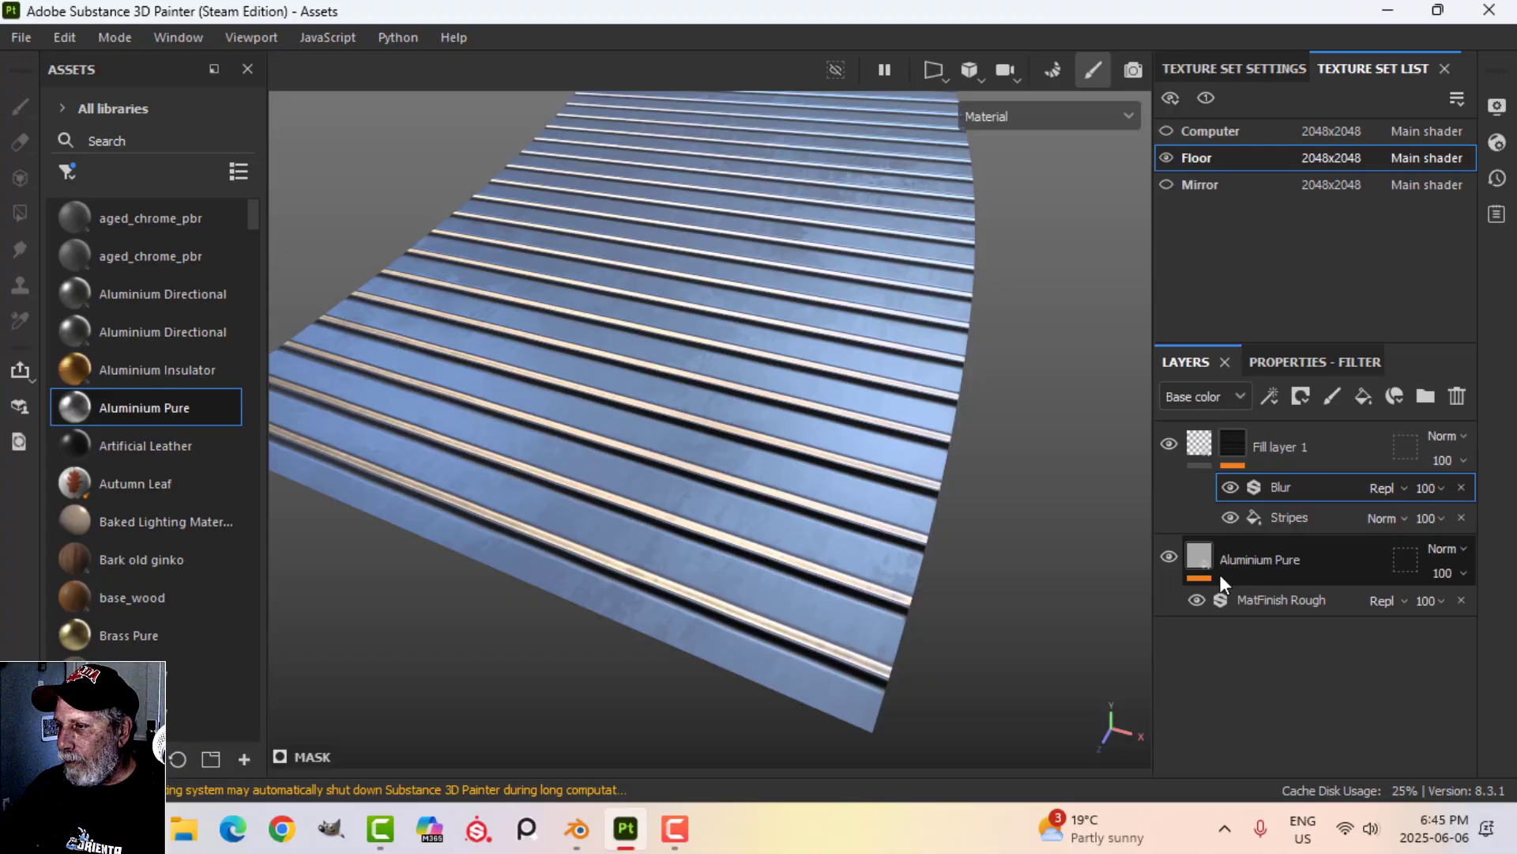
click(1193, 448)
click(1297, 361)
drag(1202, 689, 1230, 686)
- Examine the striped relief along the whole floor from several angles and distances
alt+drag(1036, 604, 985, 424)
shift+right_drag(986, 424, 911, 434)
mouse_move(911, 435)
alt+mouse_down()
mouse_move(884, 443)
mouse_move(901, 443)
alt+mouse_up()
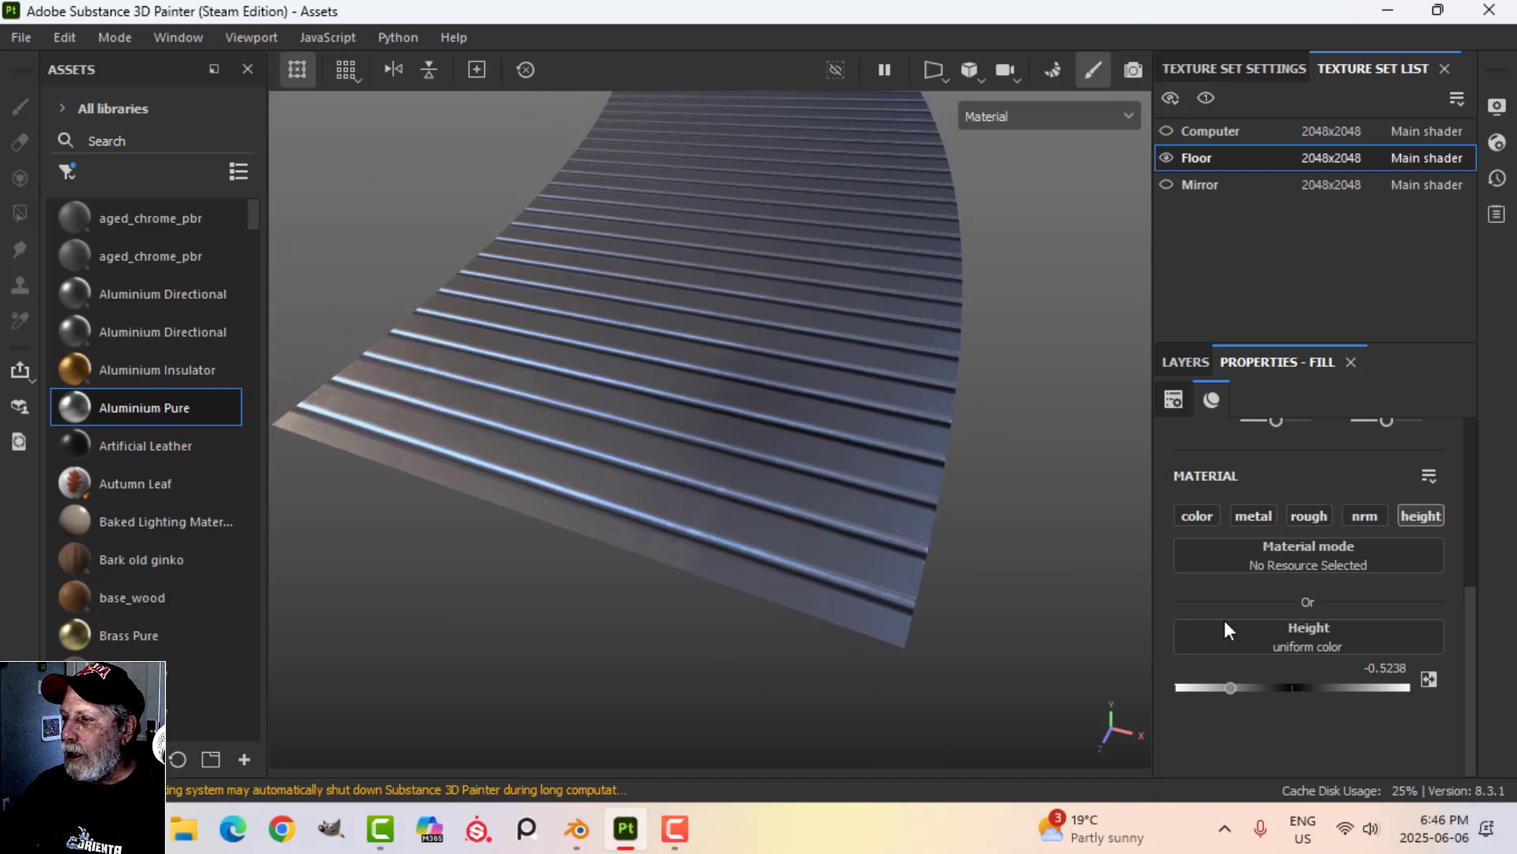
alt+drag(1019, 450, 961, 480)
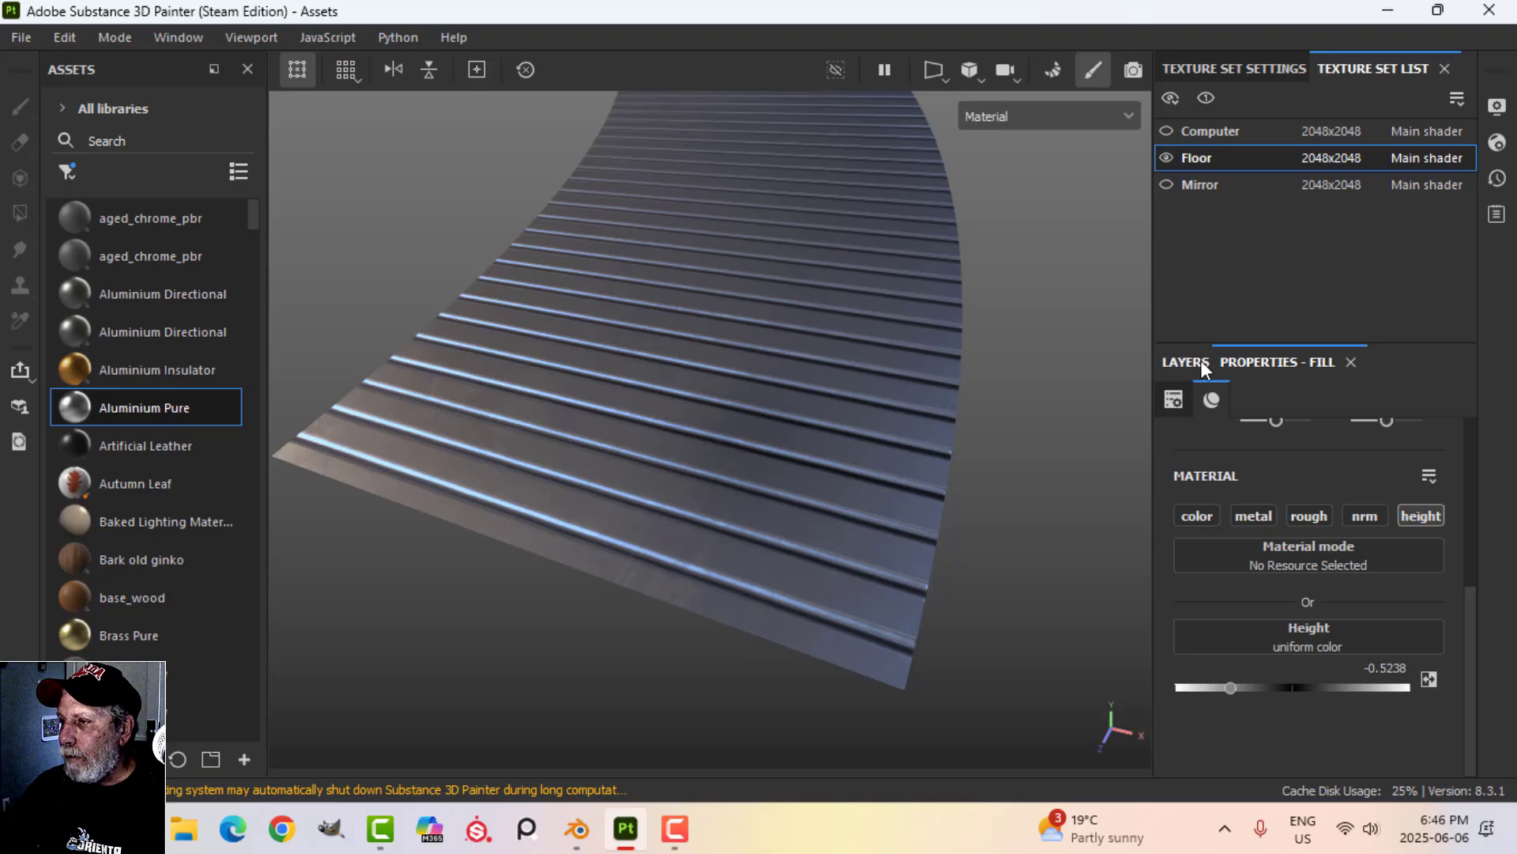
alt+drag(891, 430, 700, 660)
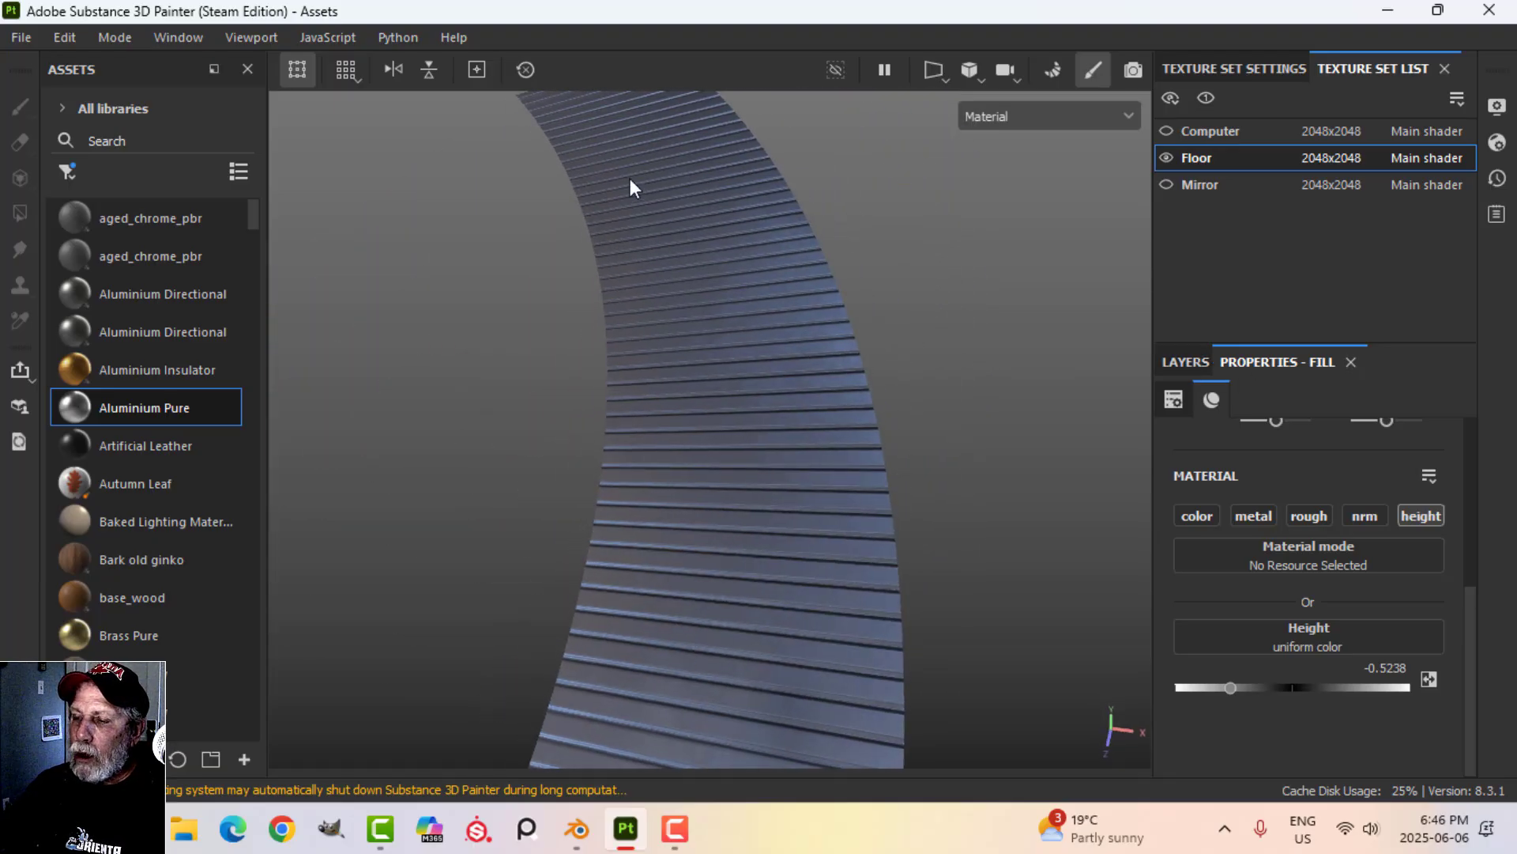
alt+drag(795, 549, 759, 490)
click(1177, 364)
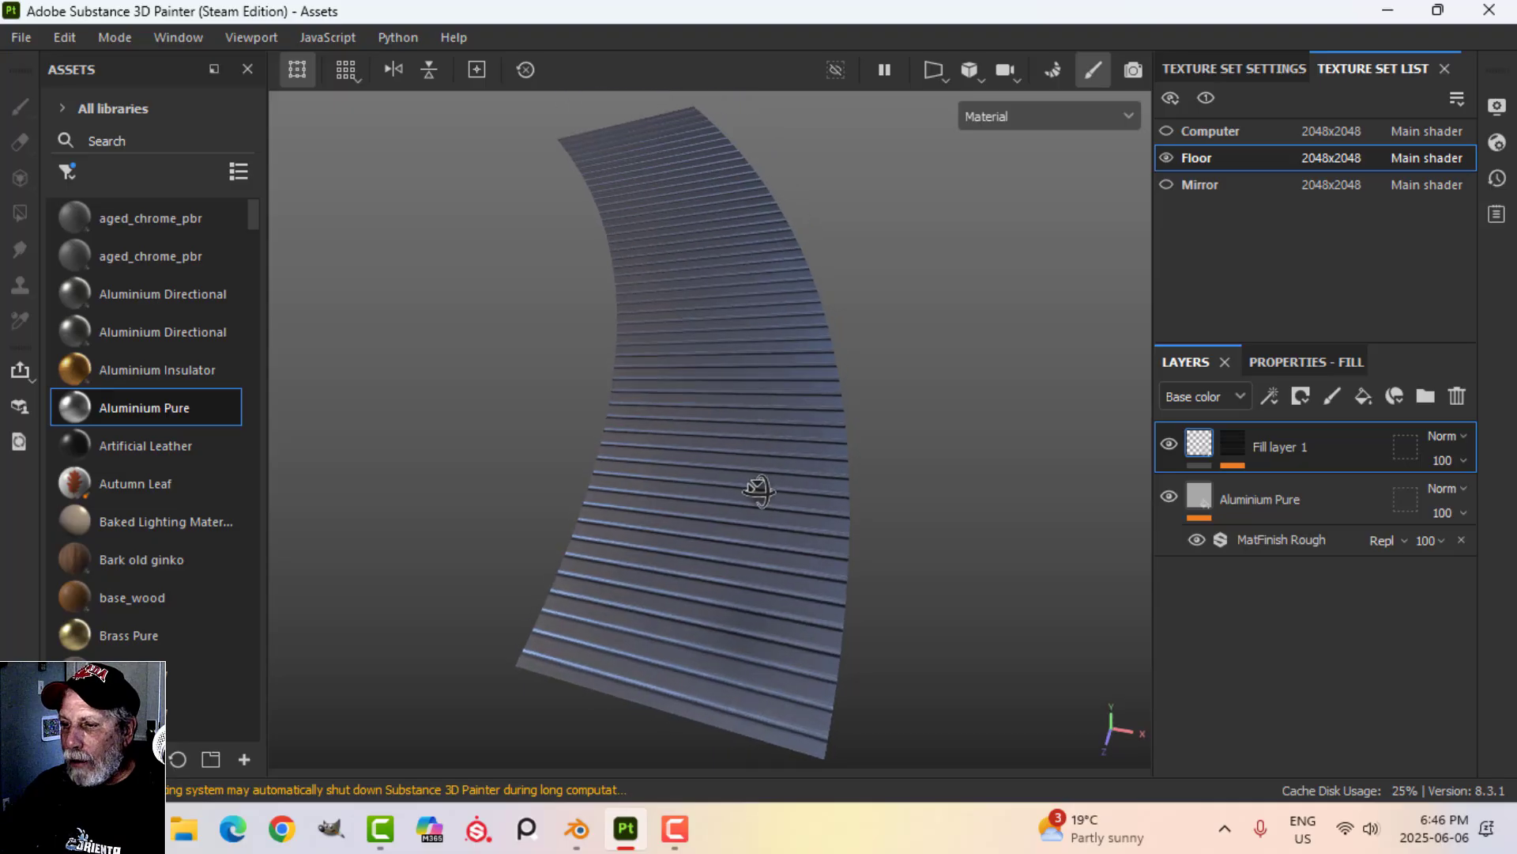
alt+drag(794, 602, 927, 481)
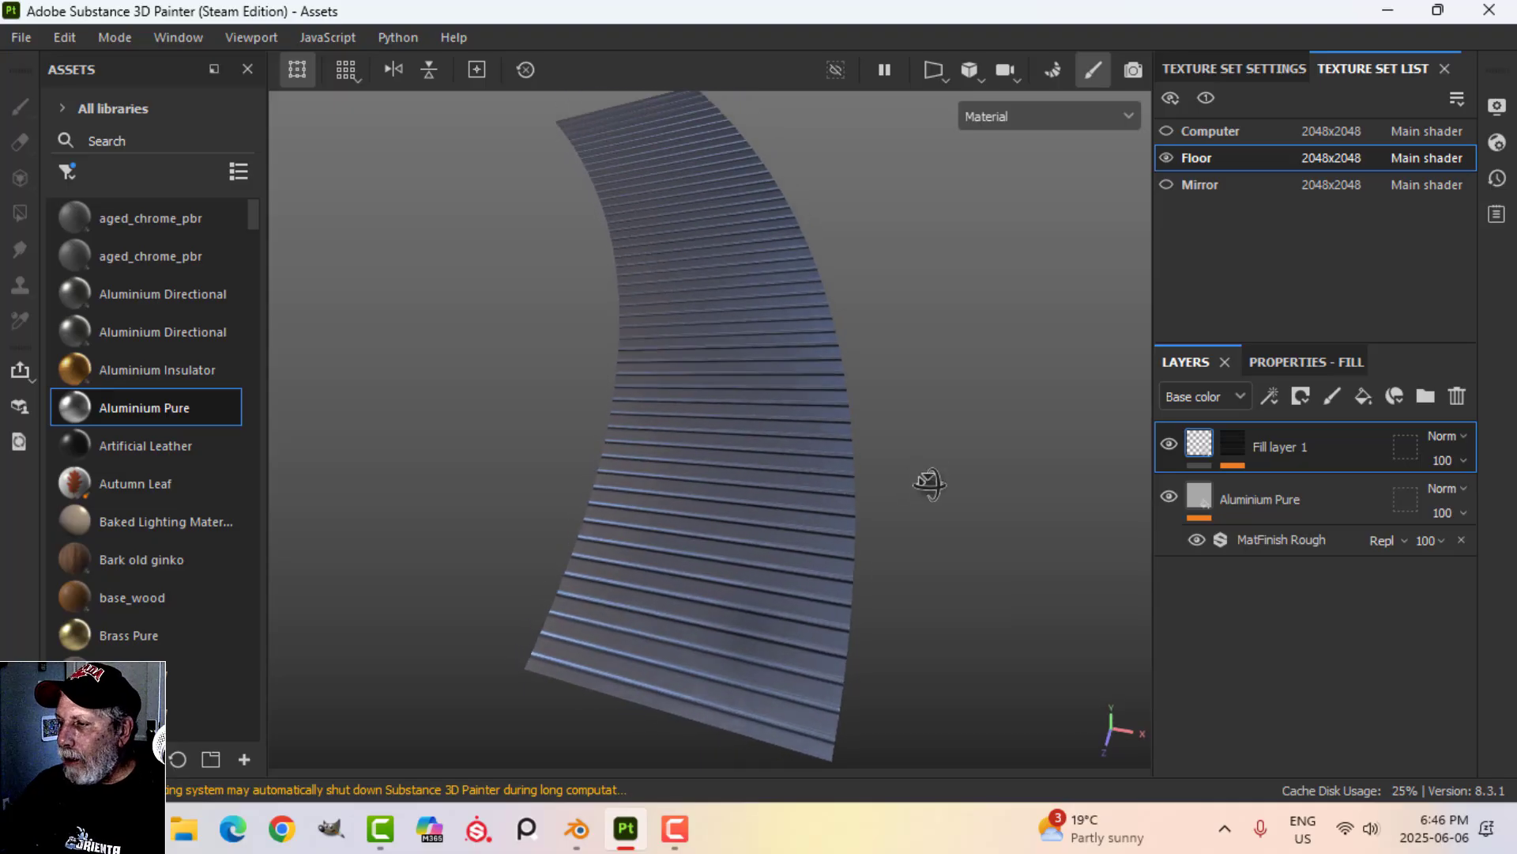
- Add a Paint effect above the Blur filter in the striped fill layer's mask
click(1233, 447)
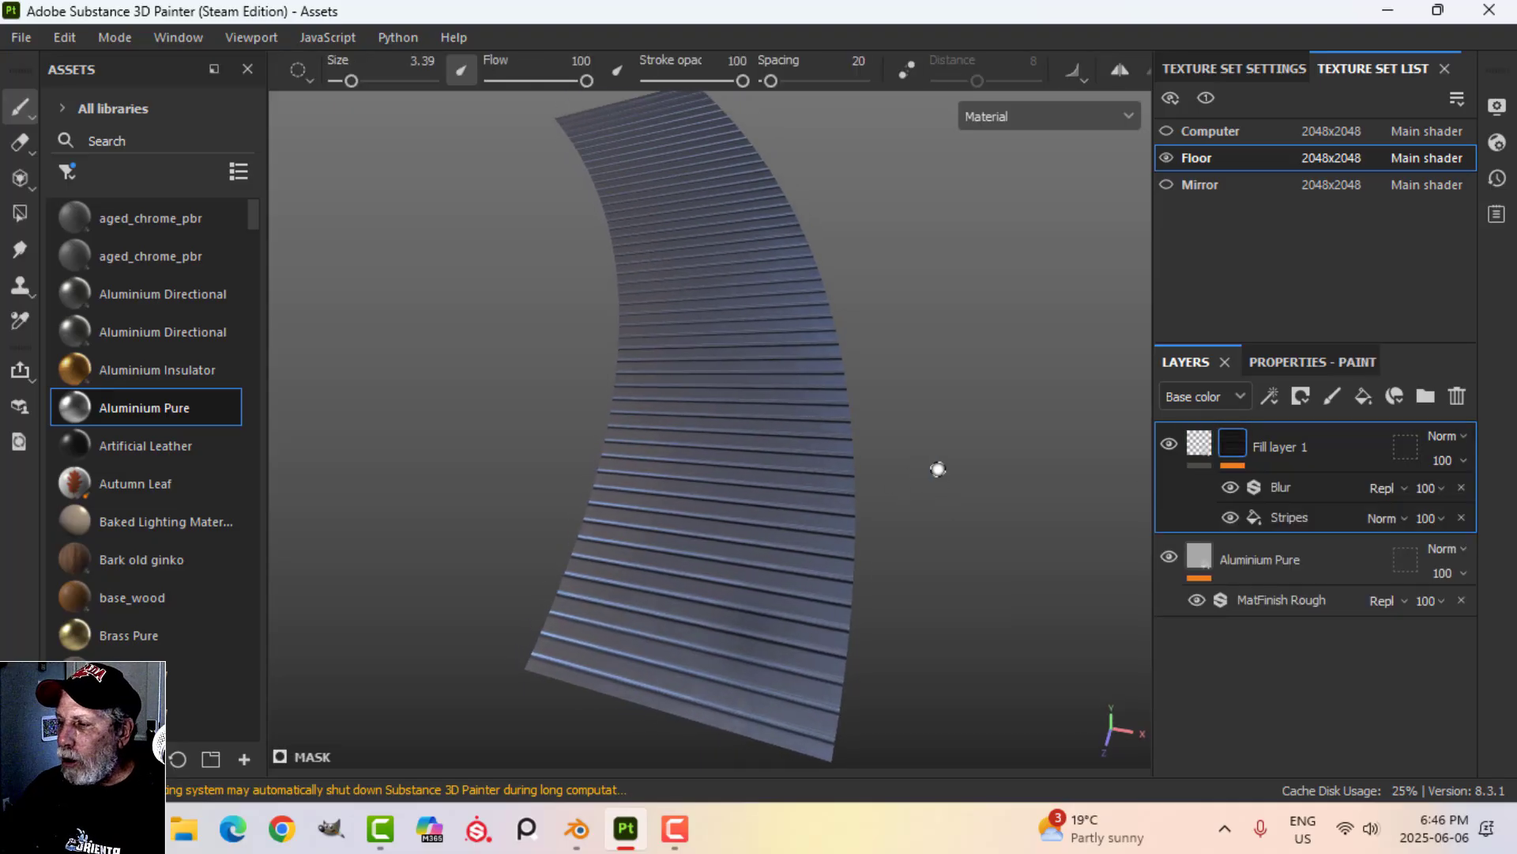
click(1292, 515)
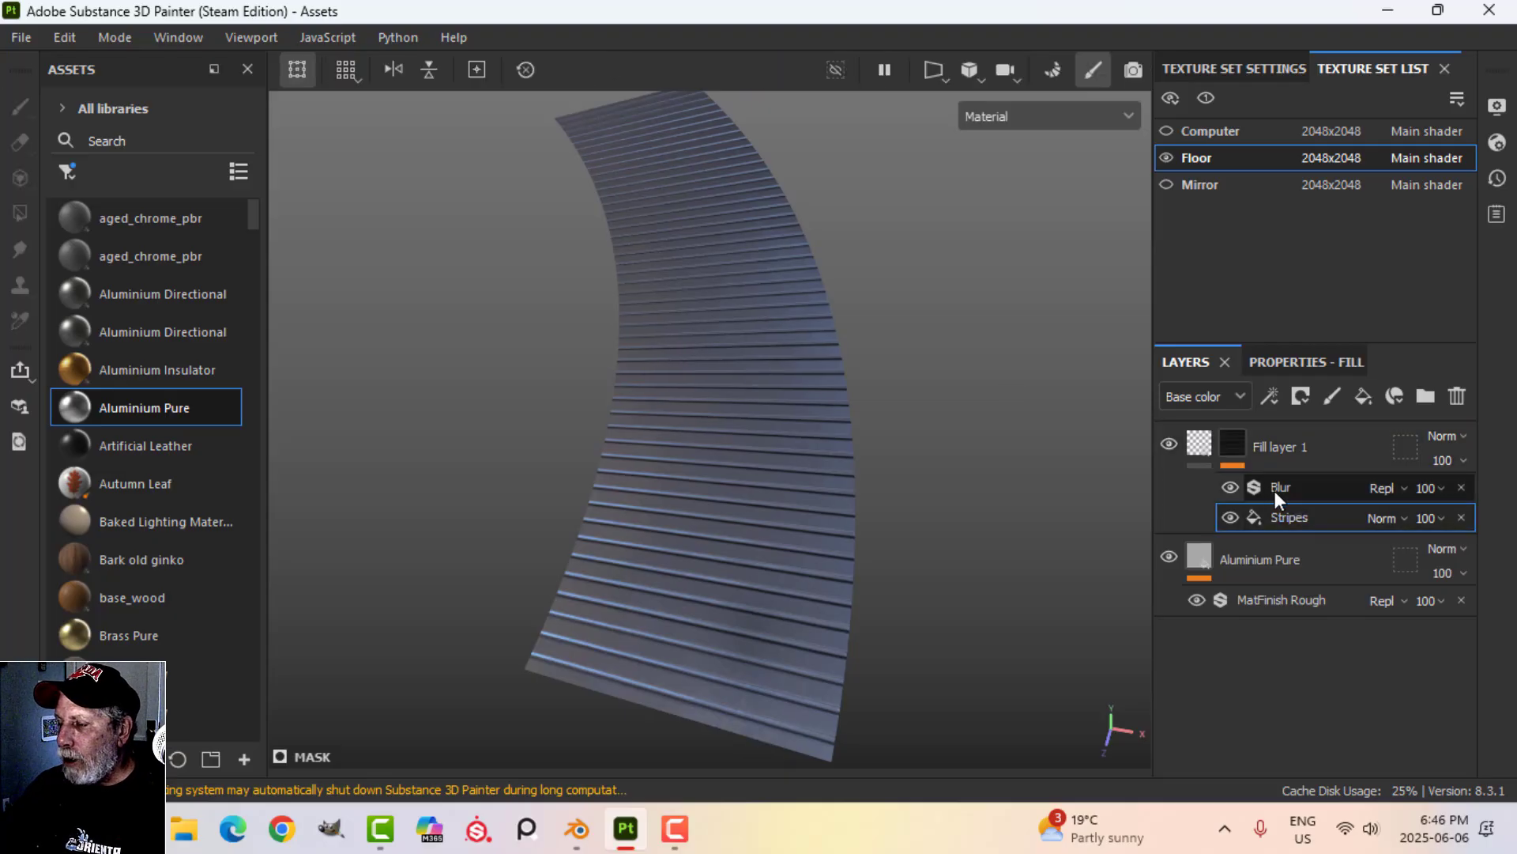
click(1278, 487)
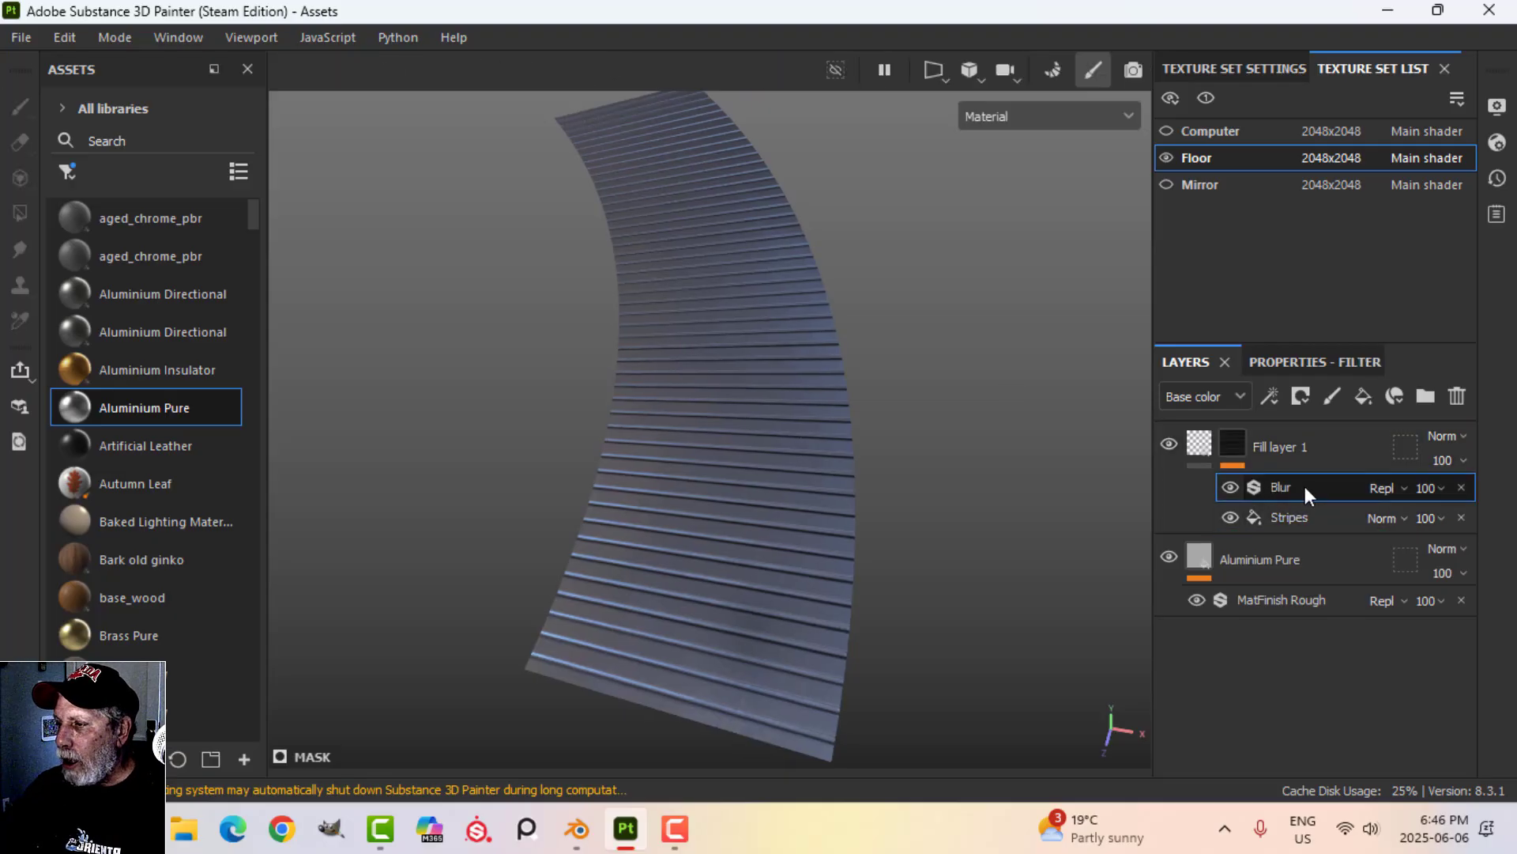
click(1270, 397)
click(1317, 448)
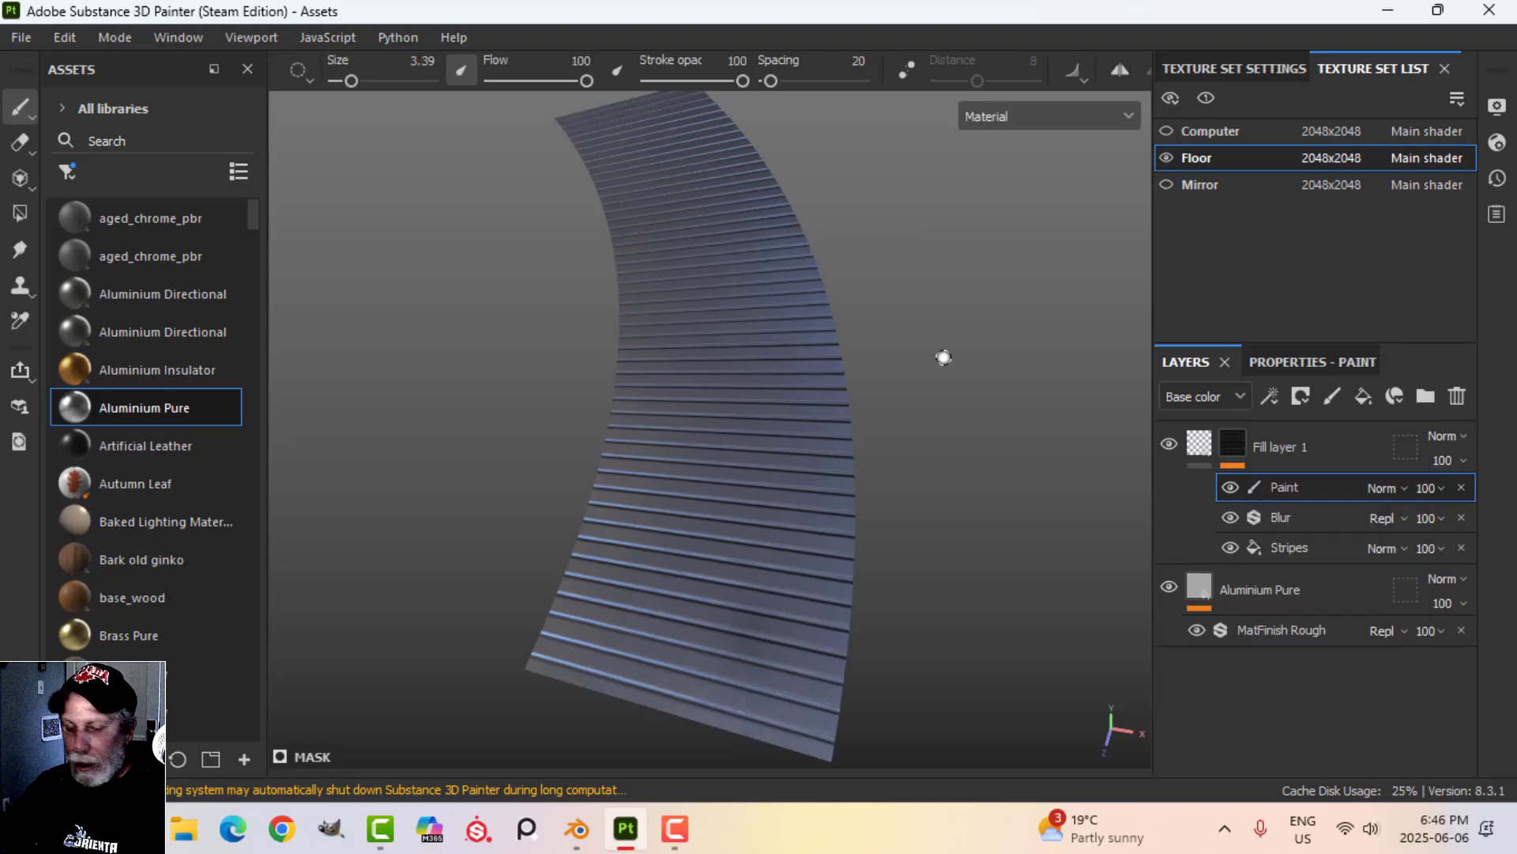
- Show the 3D and 2D views side by side and frame the floor's full UV strip
key(F1)
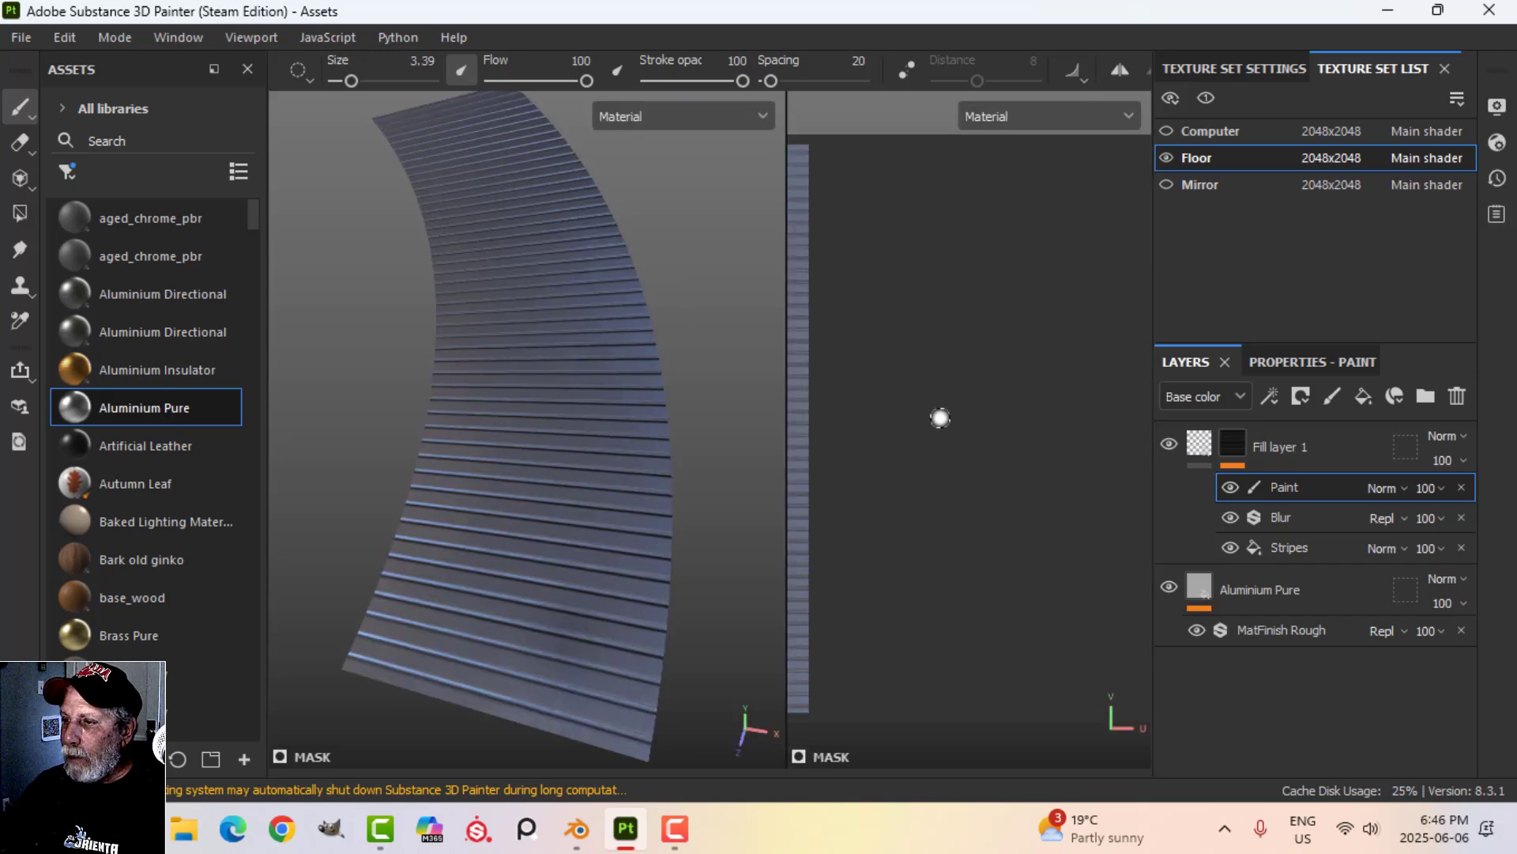
scroll(935, 419, down, 2)
middle_drag(932, 424, 1031, 410)
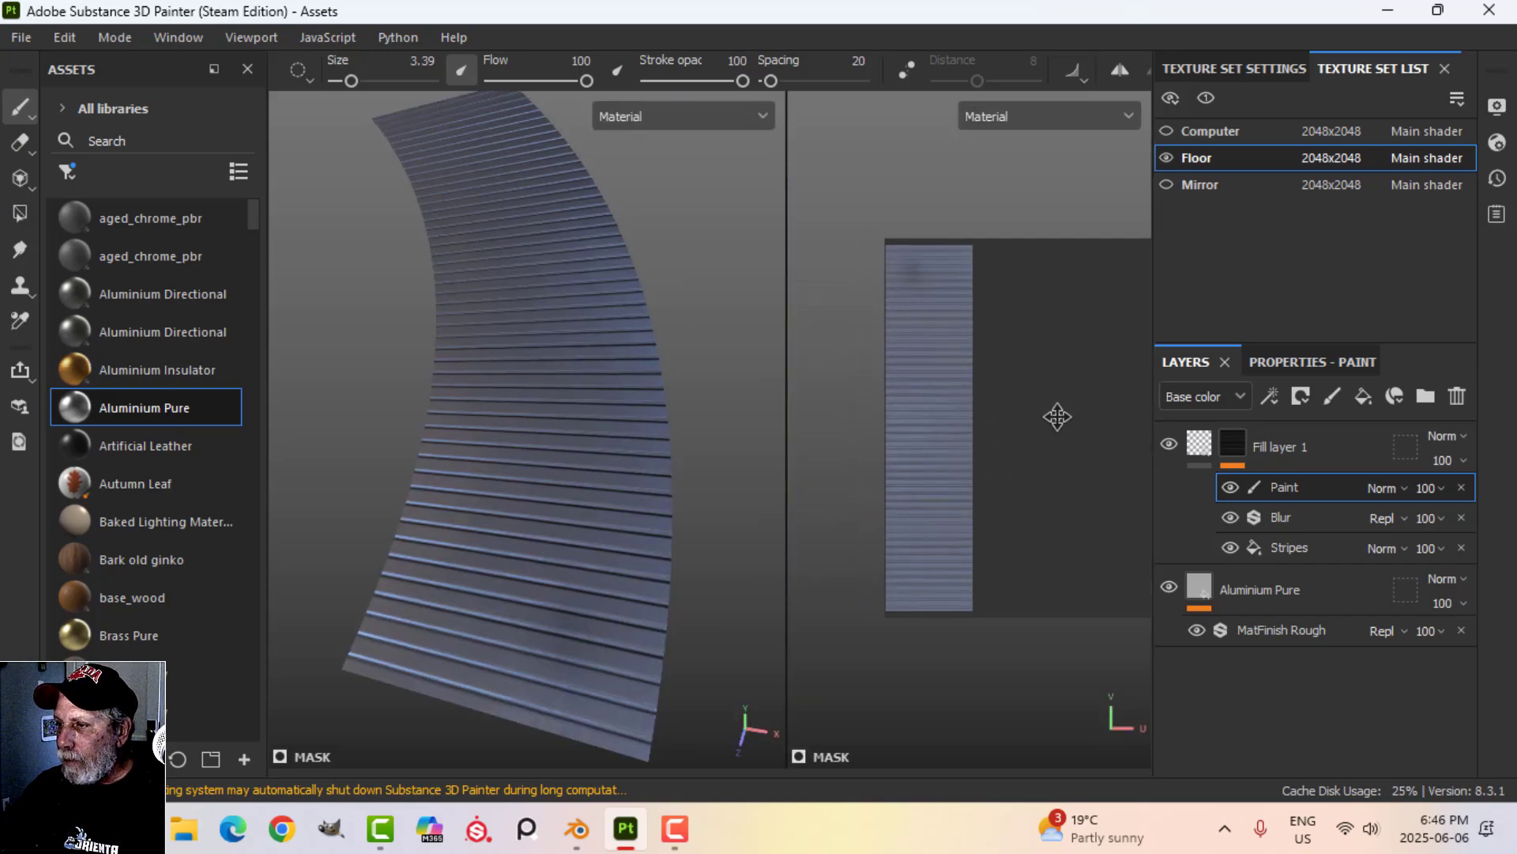
alt+drag(1077, 413, 1078, 423)
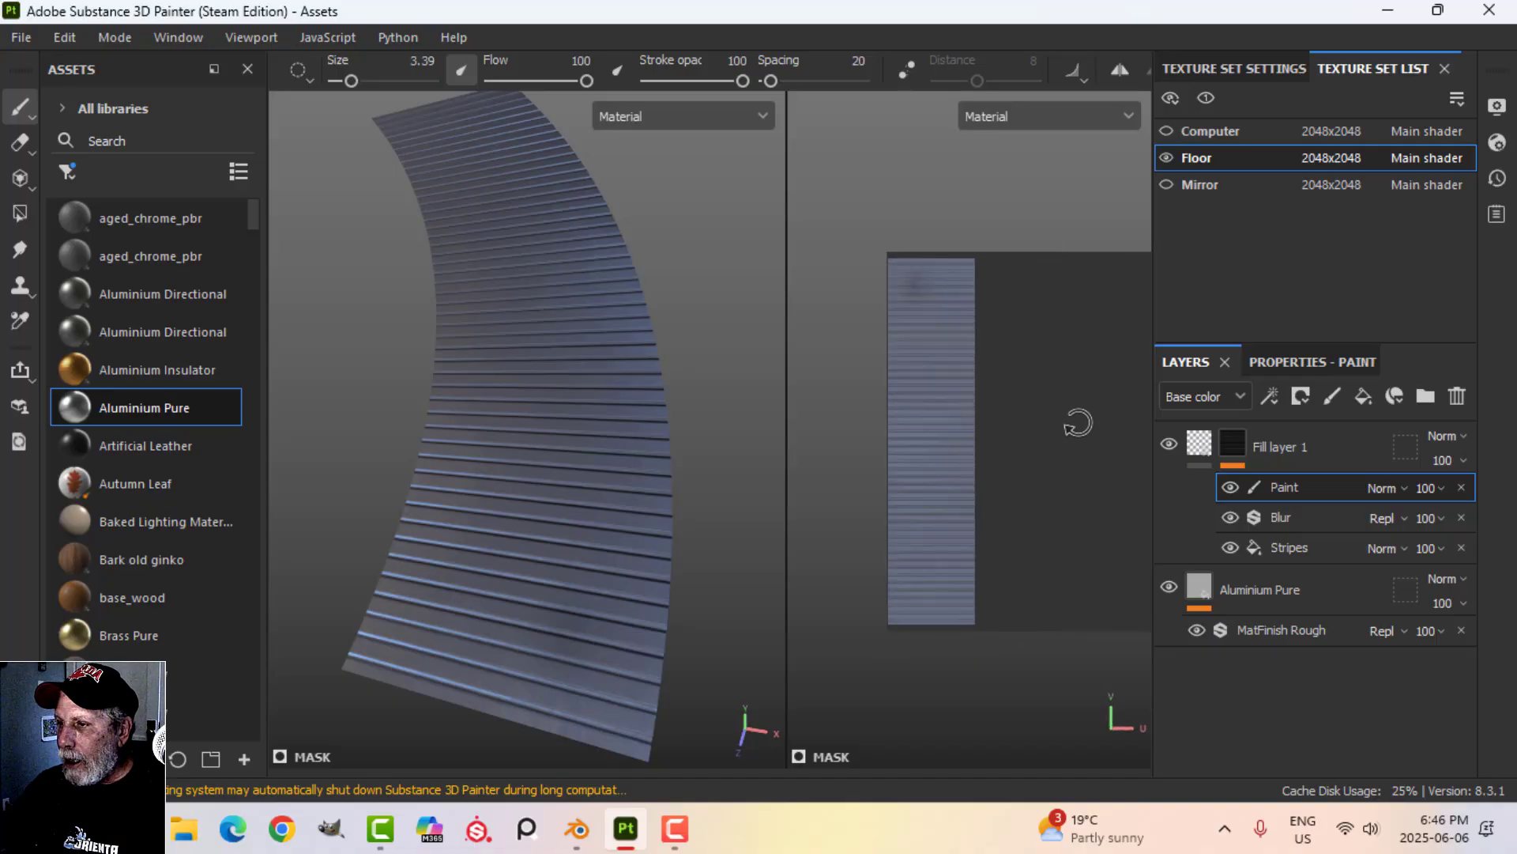
middle_drag(1074, 429, 1076, 411)
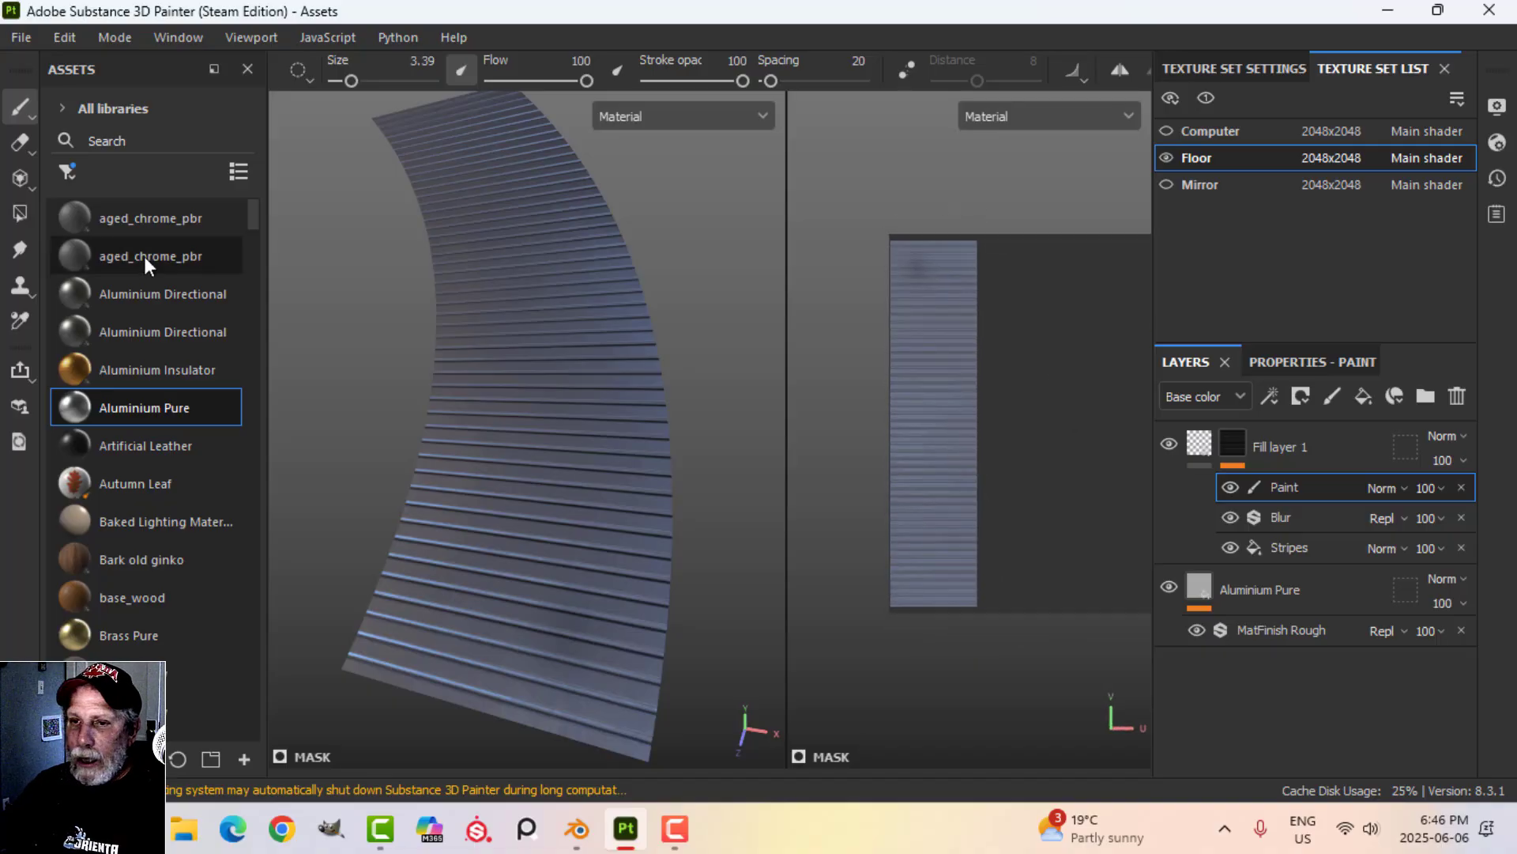
- Show only alphas in the assets, search for "sq", and choose Square Rectangle as the brush alpha
click(68, 171)
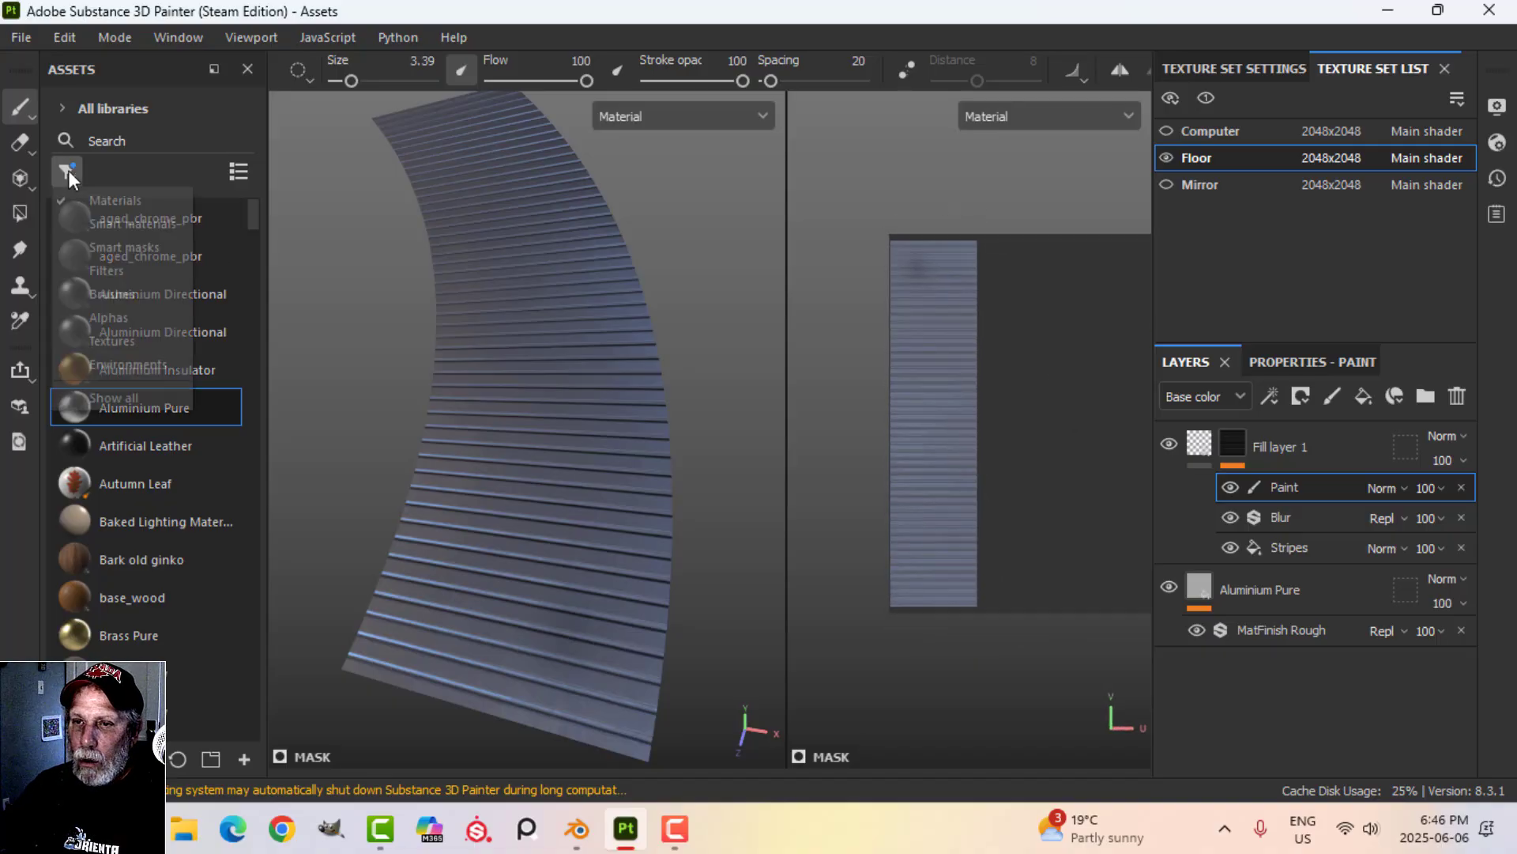
click(121, 309)
click(214, 140)
text(sq)
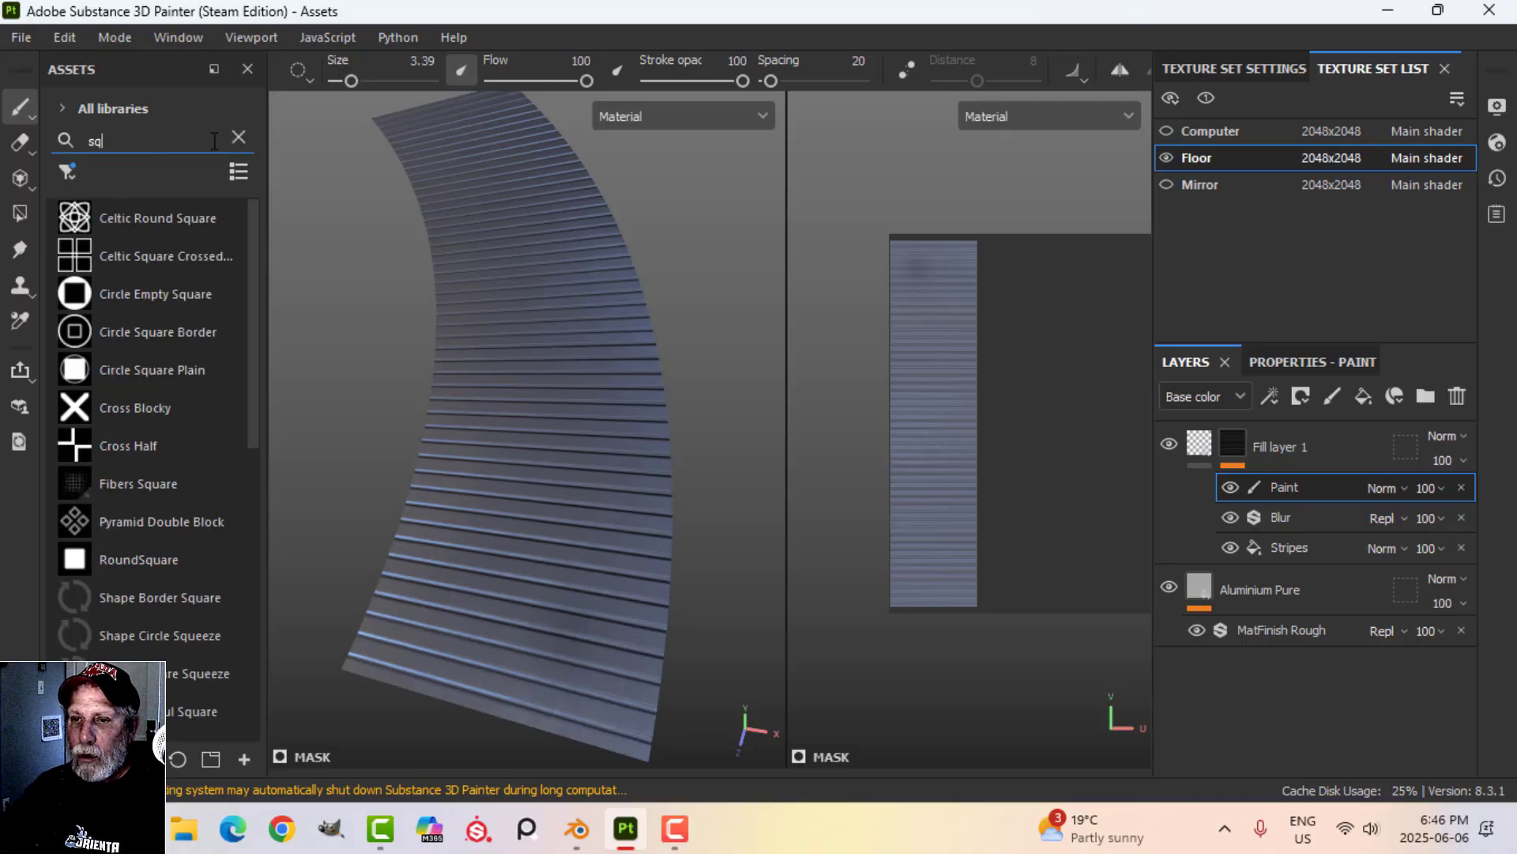
scroll(162, 571, down, 5)
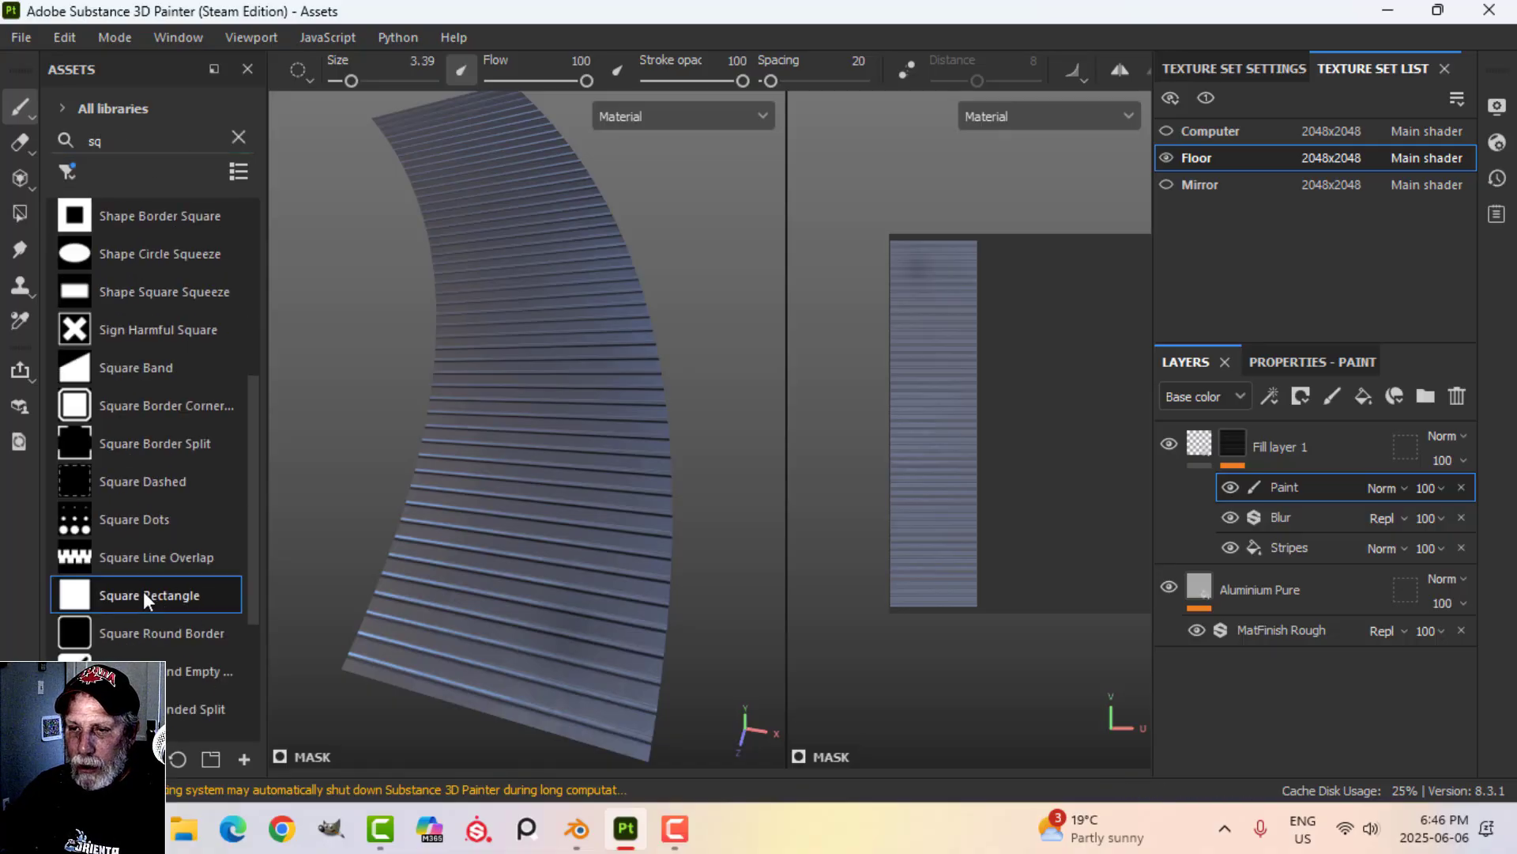
click(150, 594)
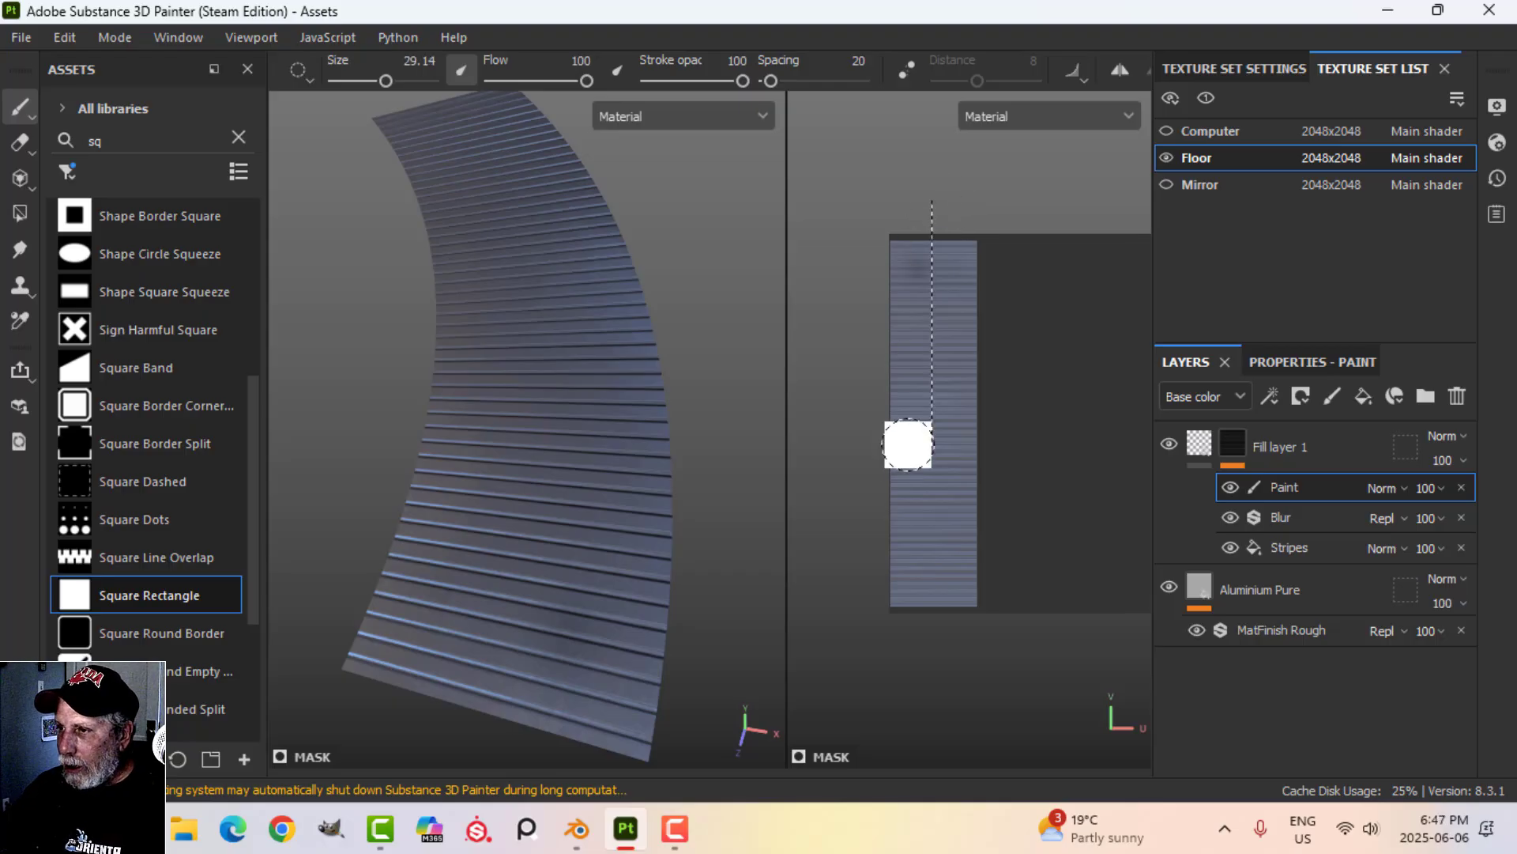
- Try painting a straight white strip down the middle of the floor's UV strip with a brush size of 29.14
shift+click(924, 661)
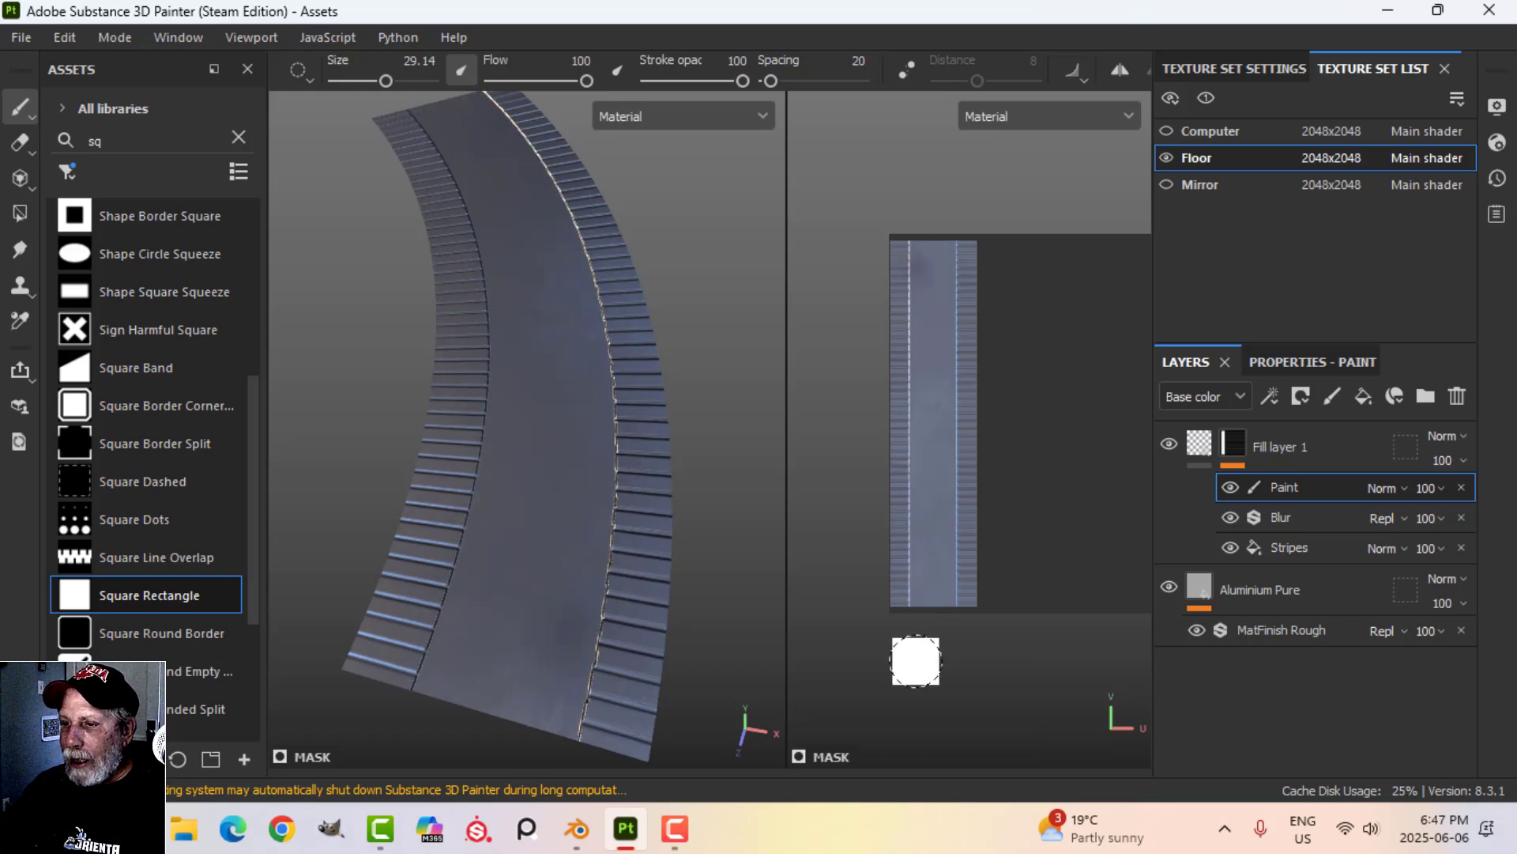
mouse_move(642, 677)
alt+mouse_down()
mouse_move(570, 514)
mouse_move(661, 600)
mouse_move(624, 501)
mouse_move(610, 576)
mouse_move(714, 576)
mouse_move(739, 551)
mouse_move(600, 576)
mouse_move(661, 552)
mouse_move(639, 563)
alt+mouse_up()
scroll(644, 621, up, 3)
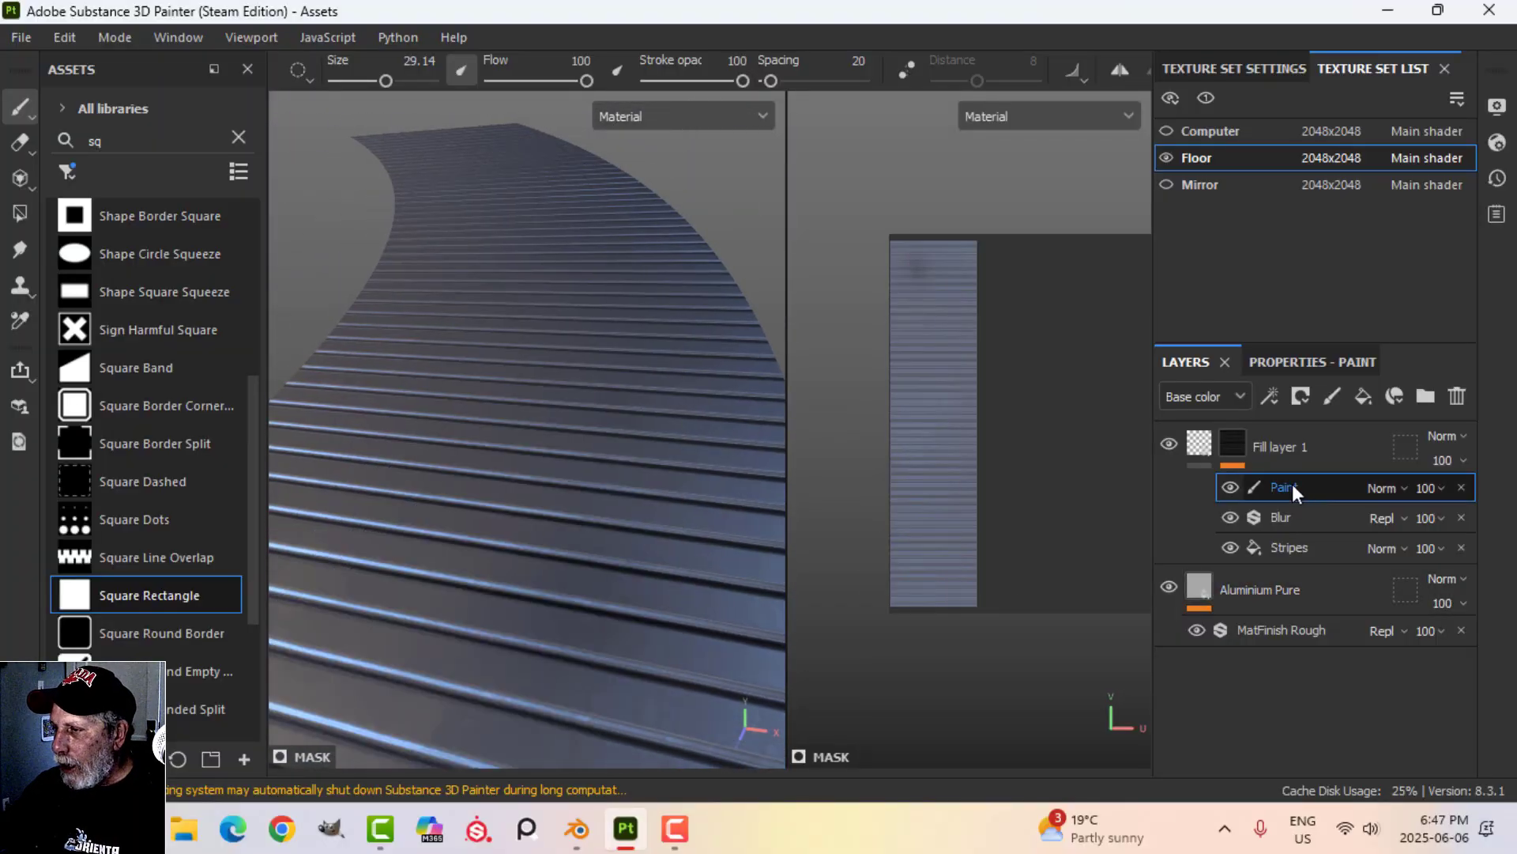
- Move the Paint effect between Blur and Stripes in the fill layer's mask
drag(1292, 486, 1300, 528)
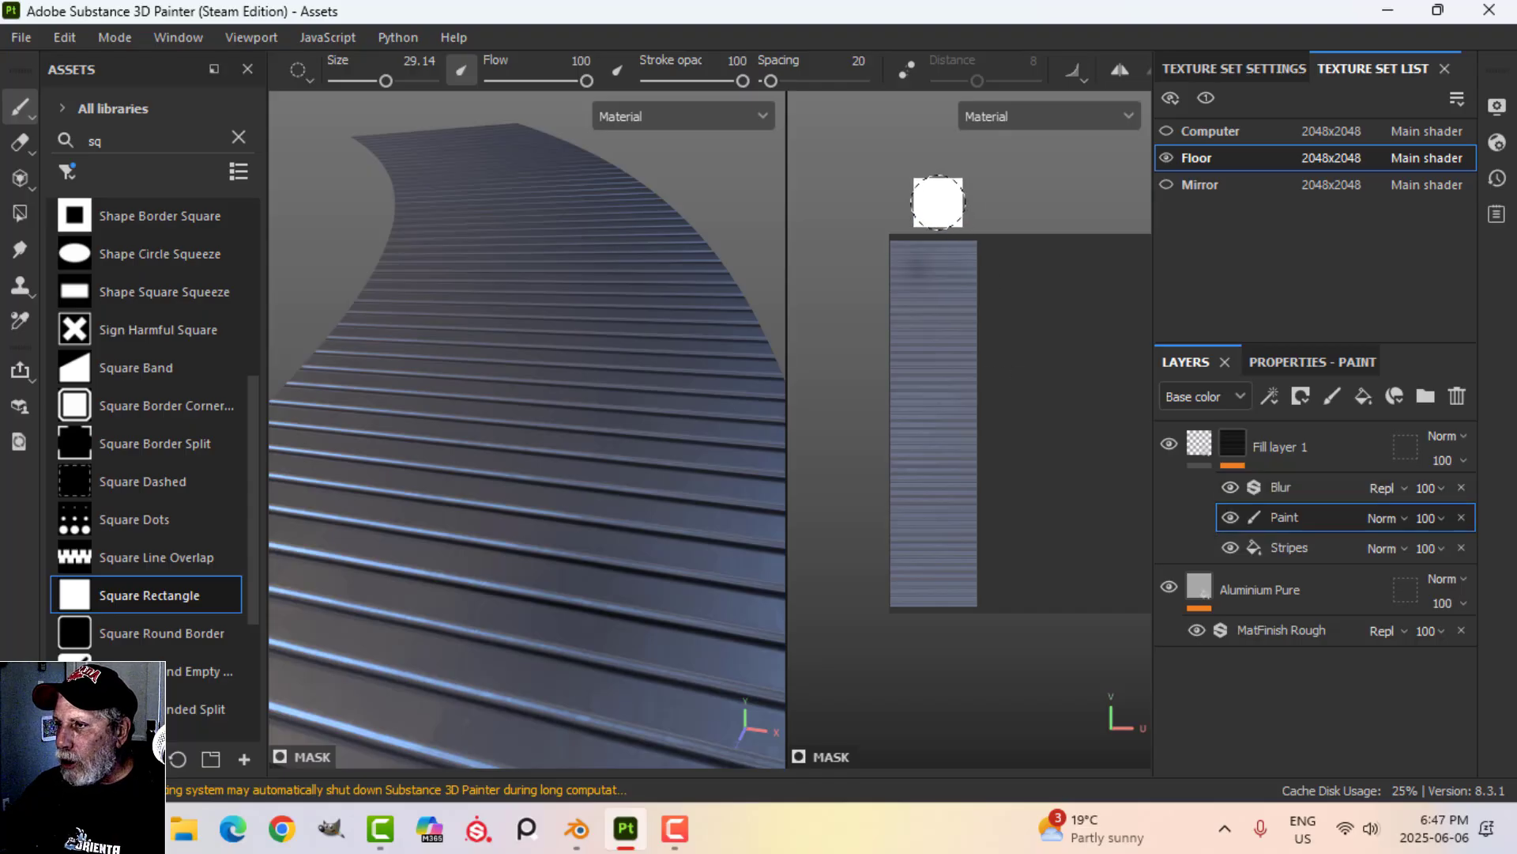
- Try a straight white strip down the floor's middle again with the Paint effect beneath the Blur
click(932, 206)
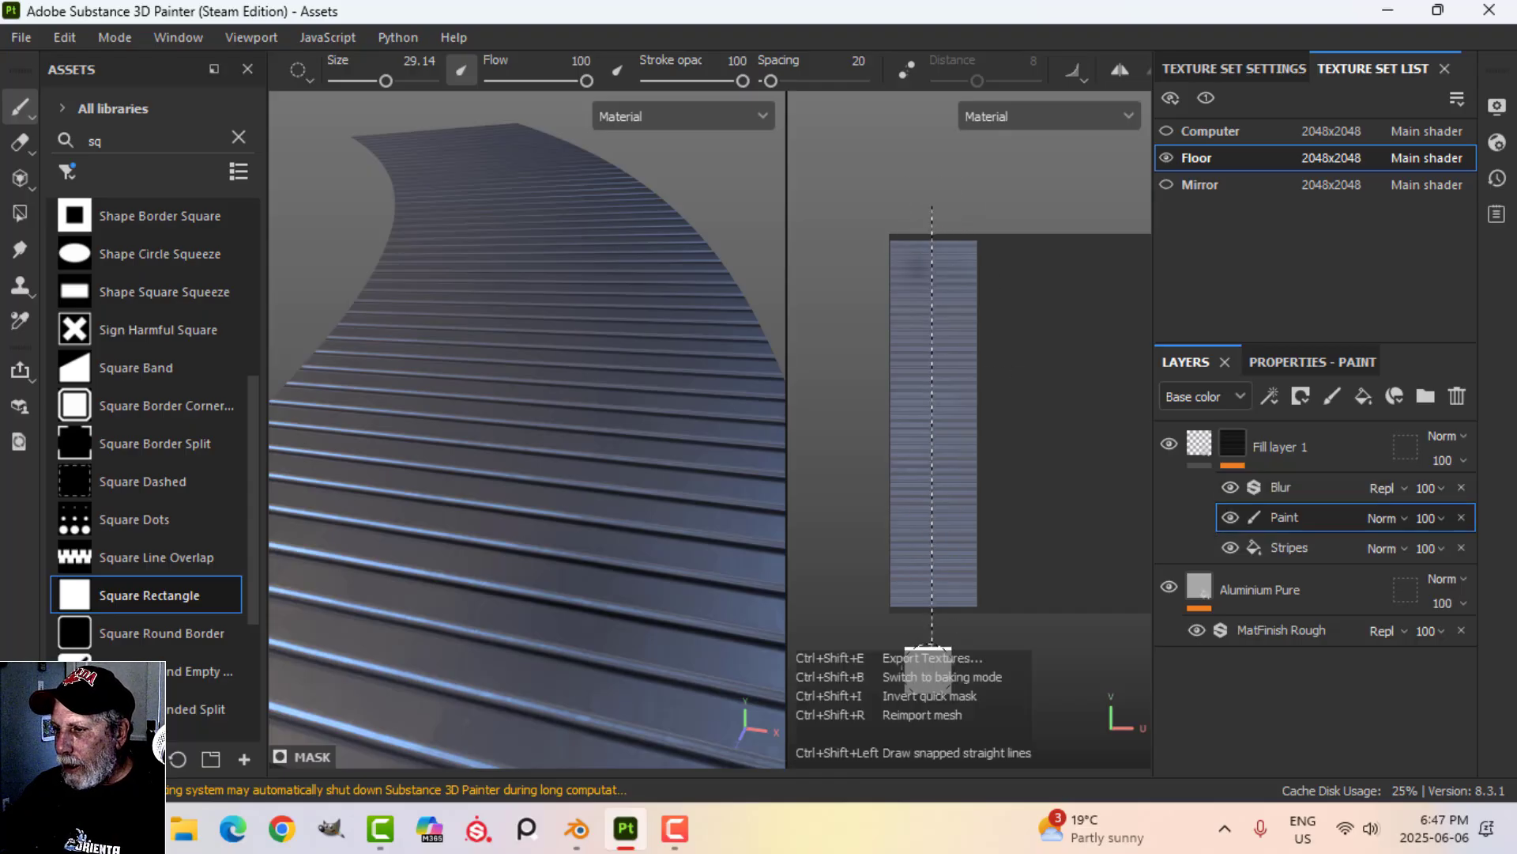
shift+click(922, 667)
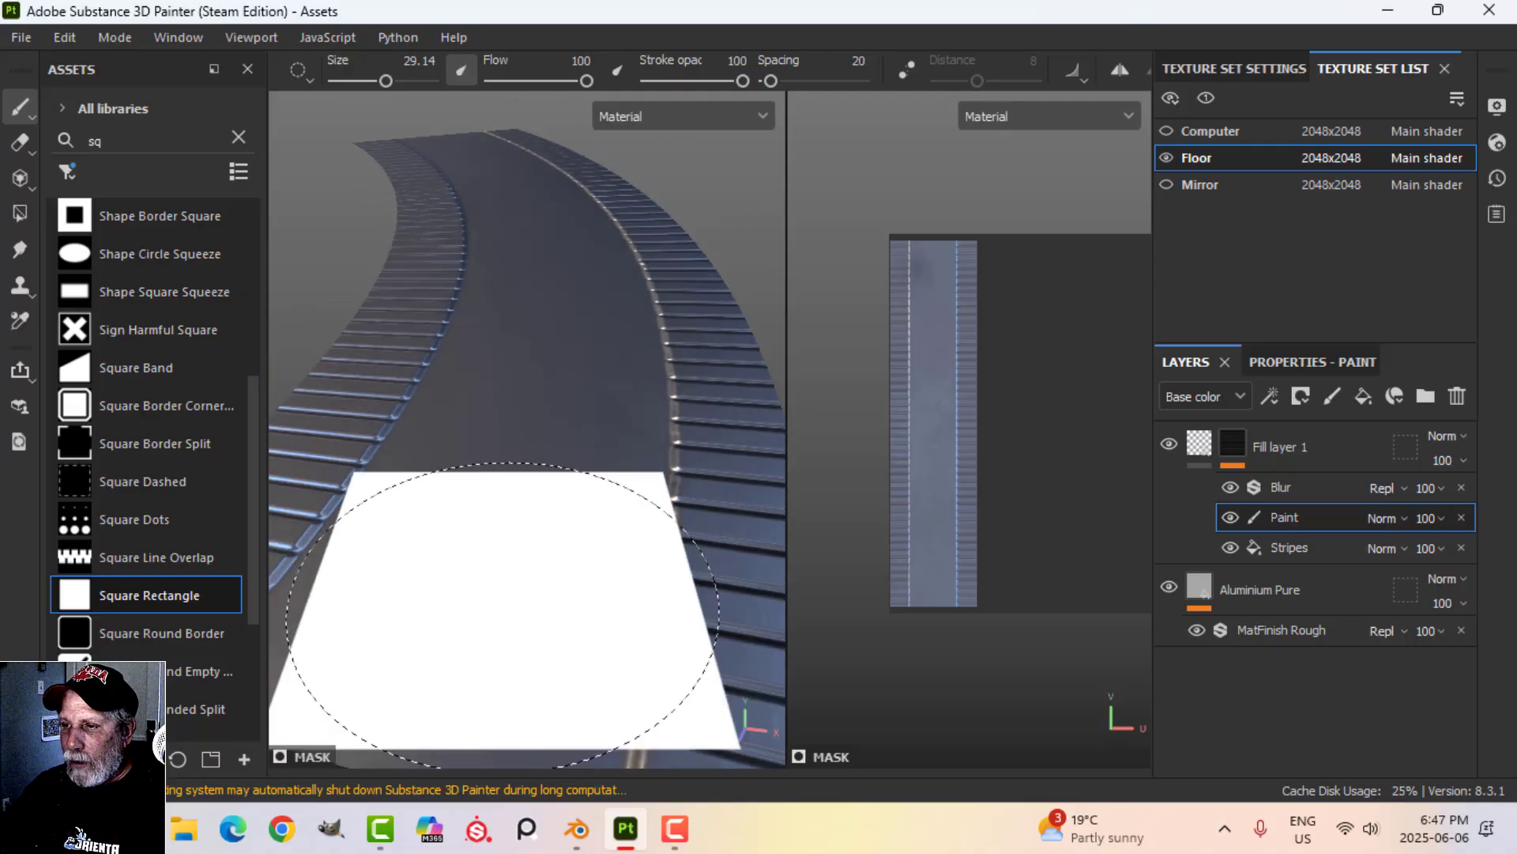
mouse_move(476, 632)
alt+mouse_down()
mouse_move(514, 644)
mouse_move(476, 624)
mouse_move(474, 644)
mouse_move(457, 633)
mouse_move(534, 618)
alt+mouse_up()
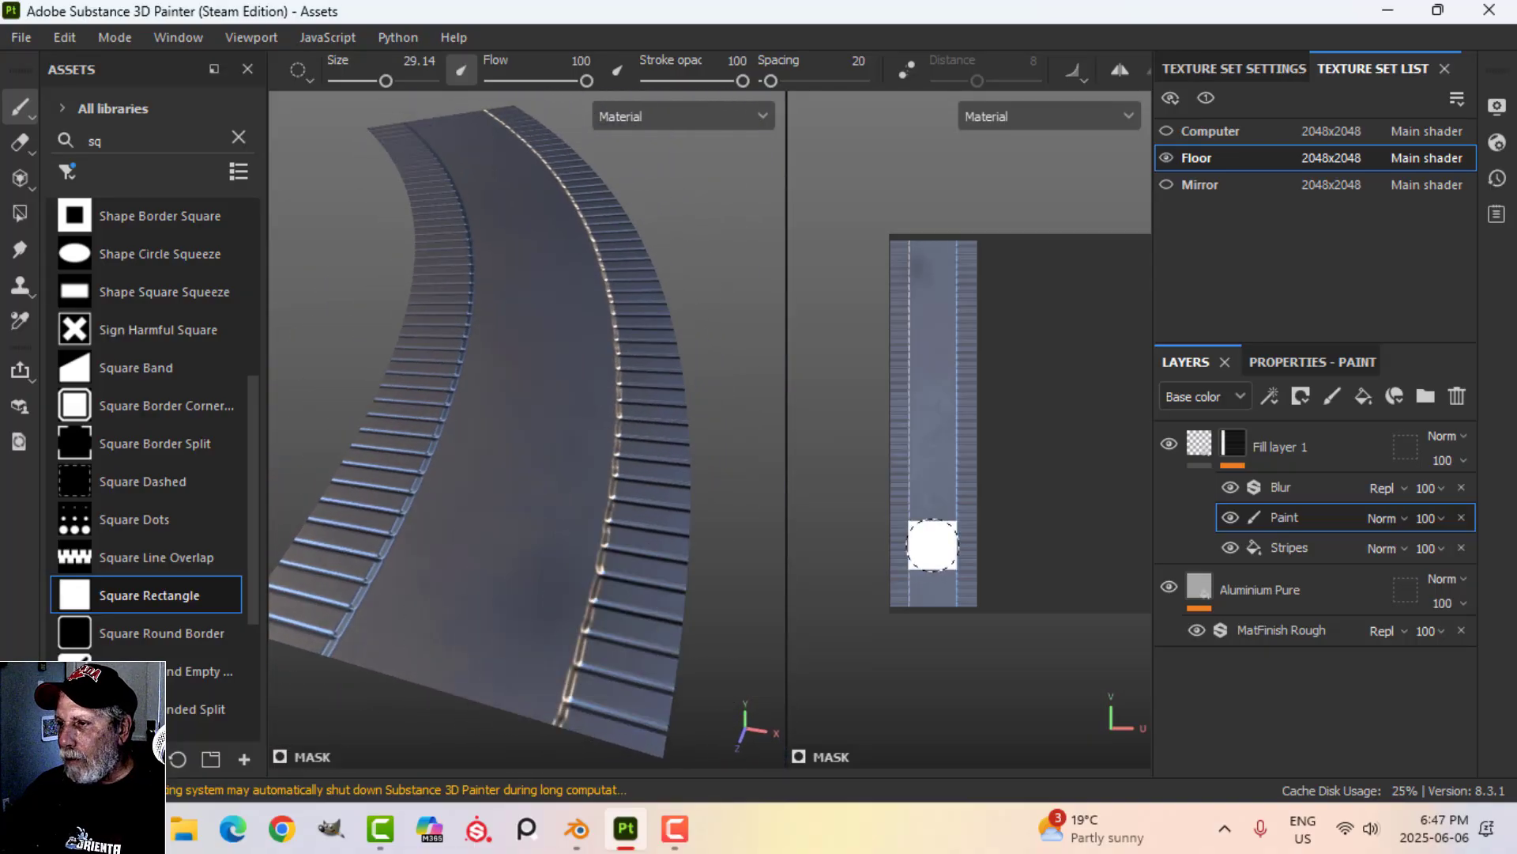
- Undo the white strip and switch the mask brush color to black
key(ctrl+z)
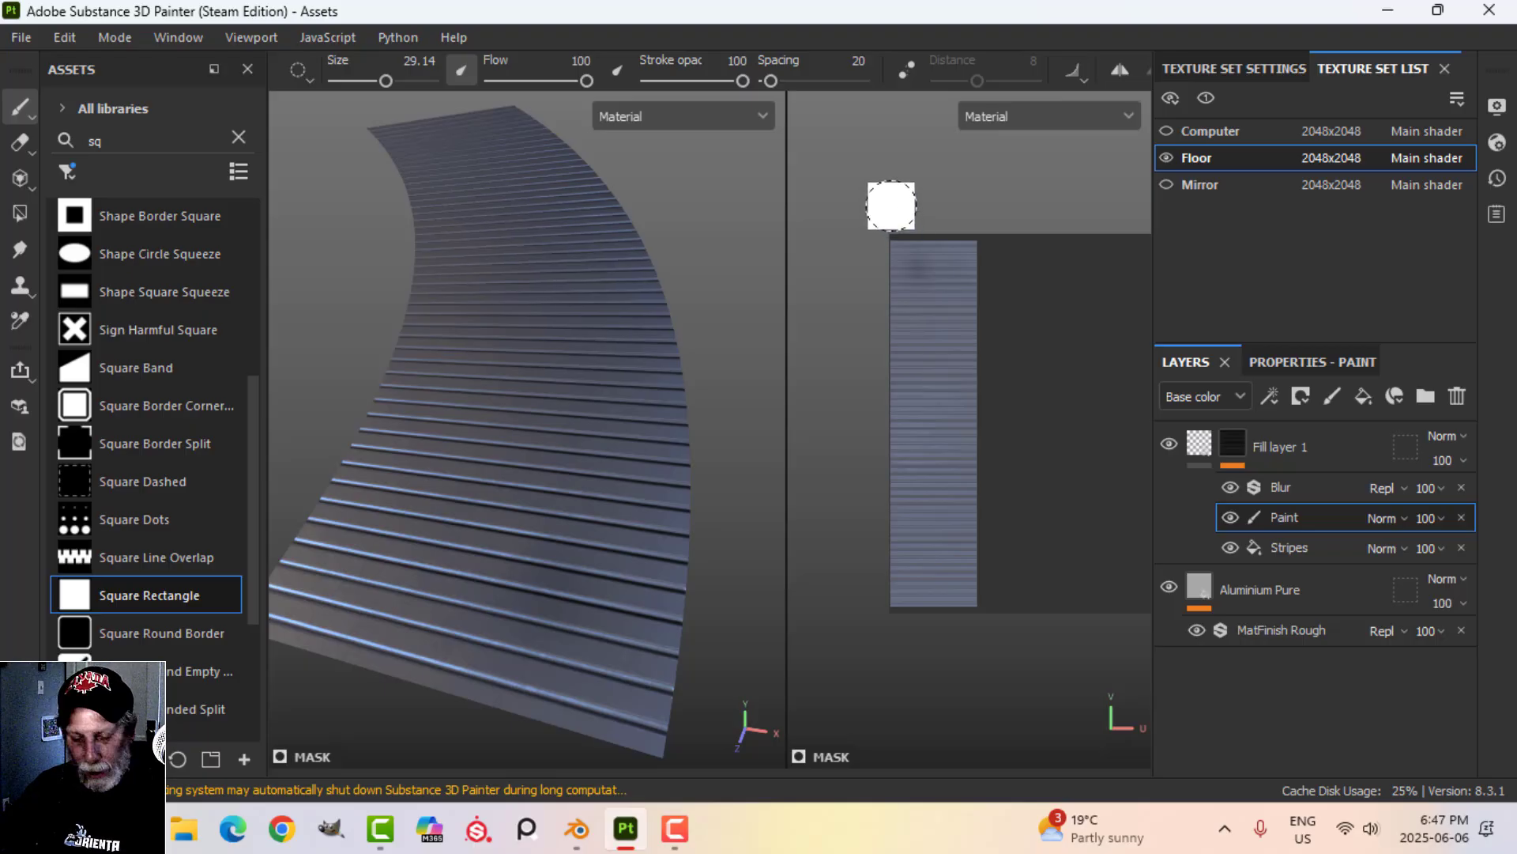
key(x)
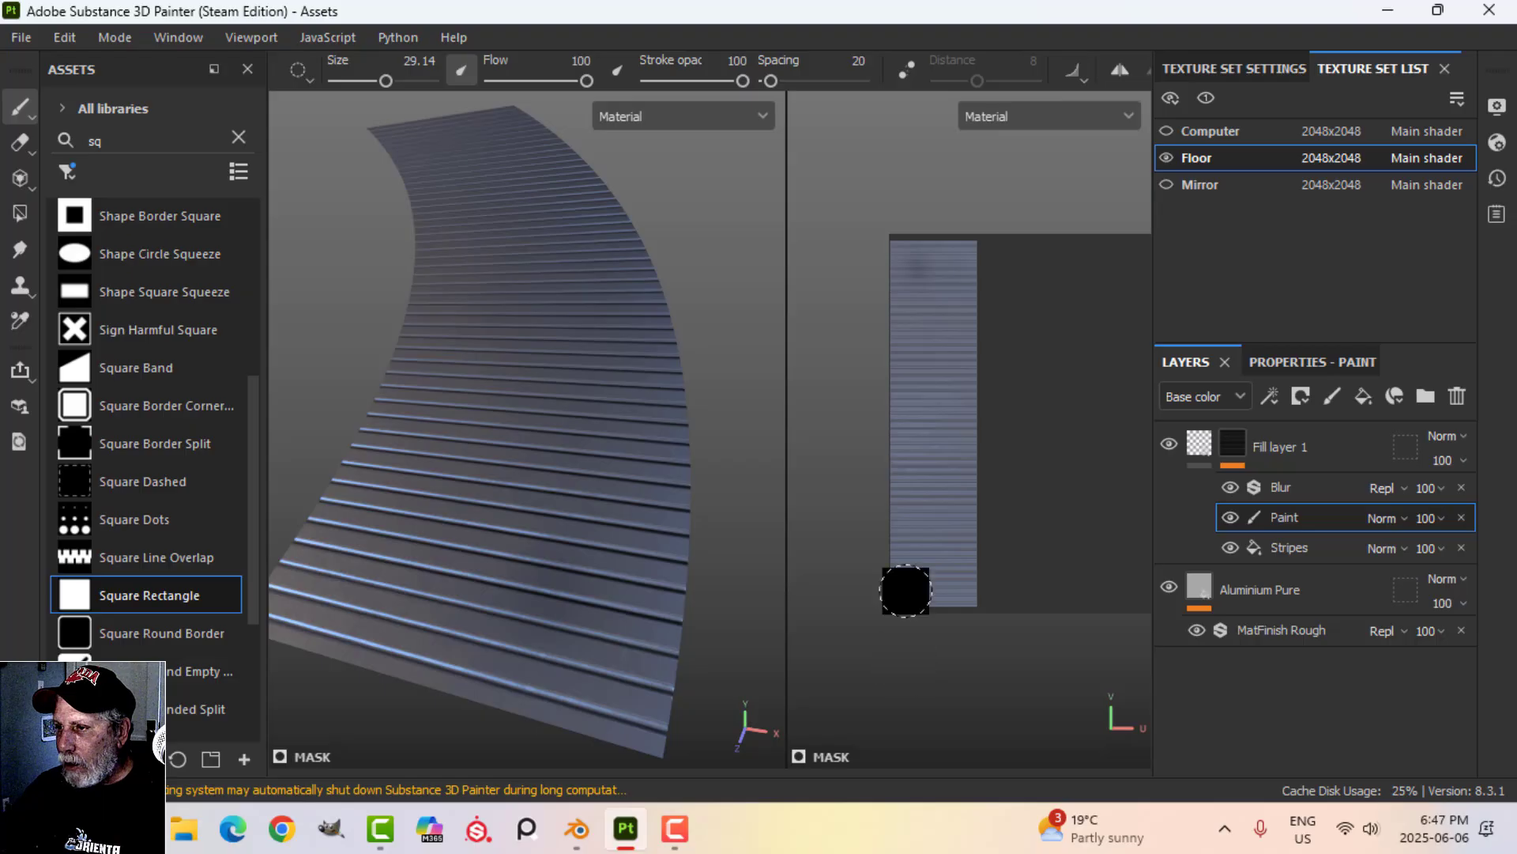
- Try painting a straight black strip along one long edge of the floor's UV strip with a brush size of 29.14
drag(893, 228, 915, 644)
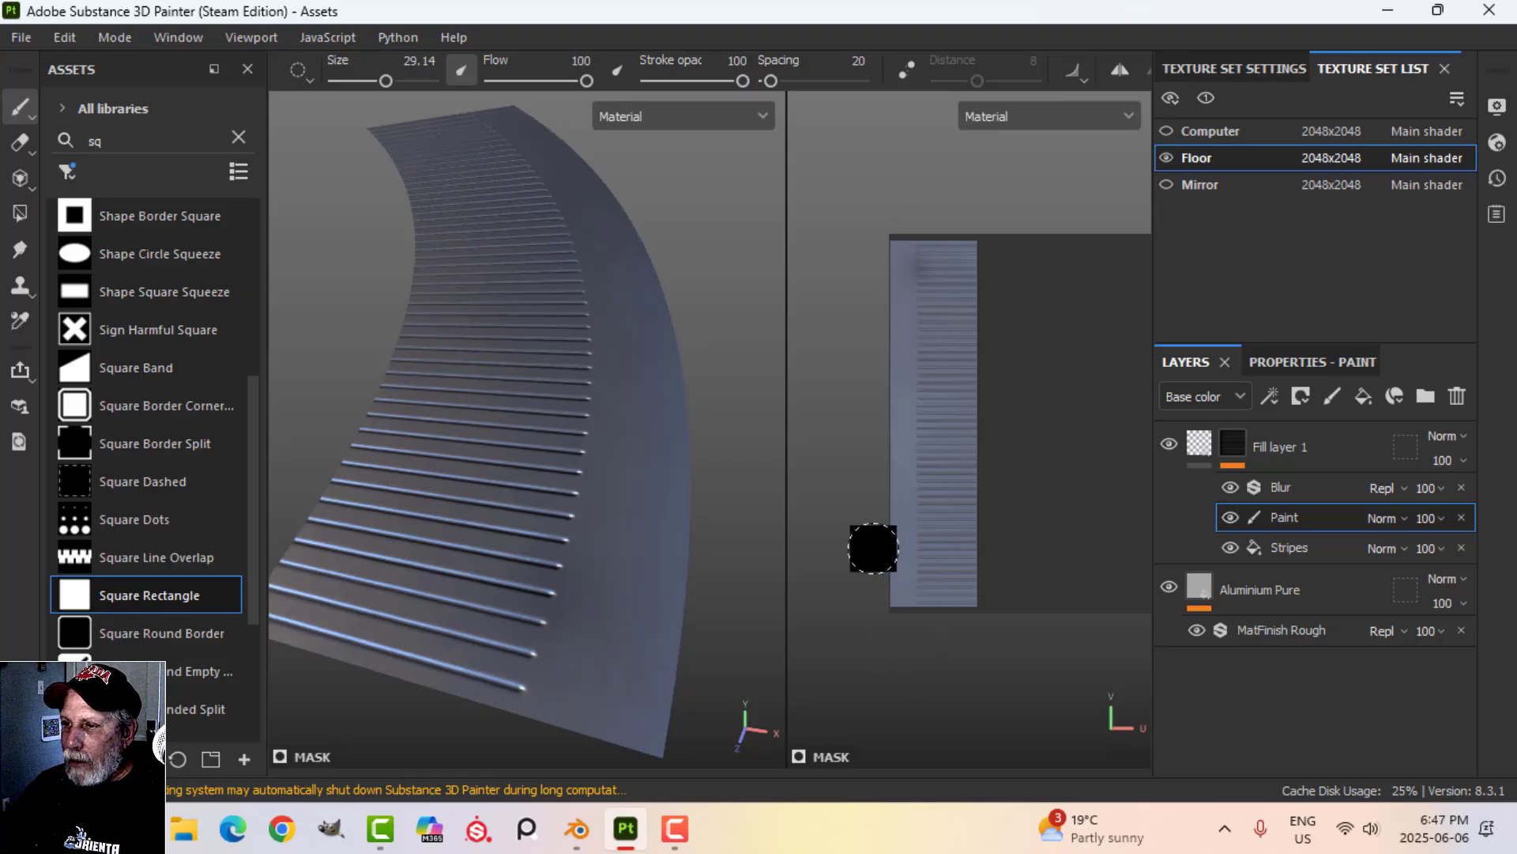
mouse_move(626, 558)
alt+mouse_down()
mouse_move(393, 580)
mouse_move(440, 660)
alt+mouse_up()
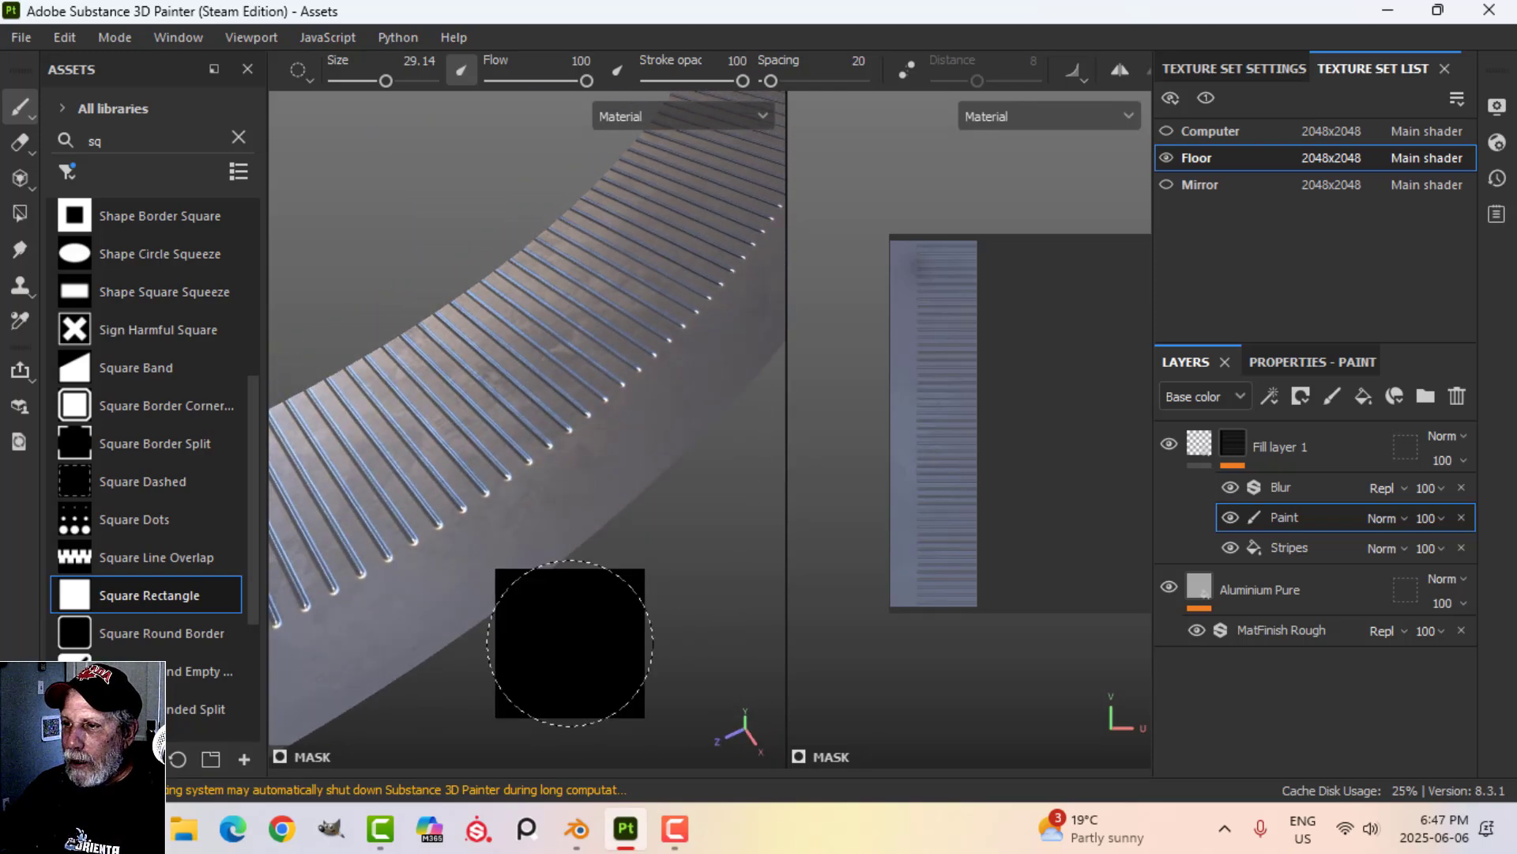
mouse_move(569, 633)
alt+mouse_down()
mouse_move(721, 521)
mouse_move(632, 316)
alt+mouse_up()
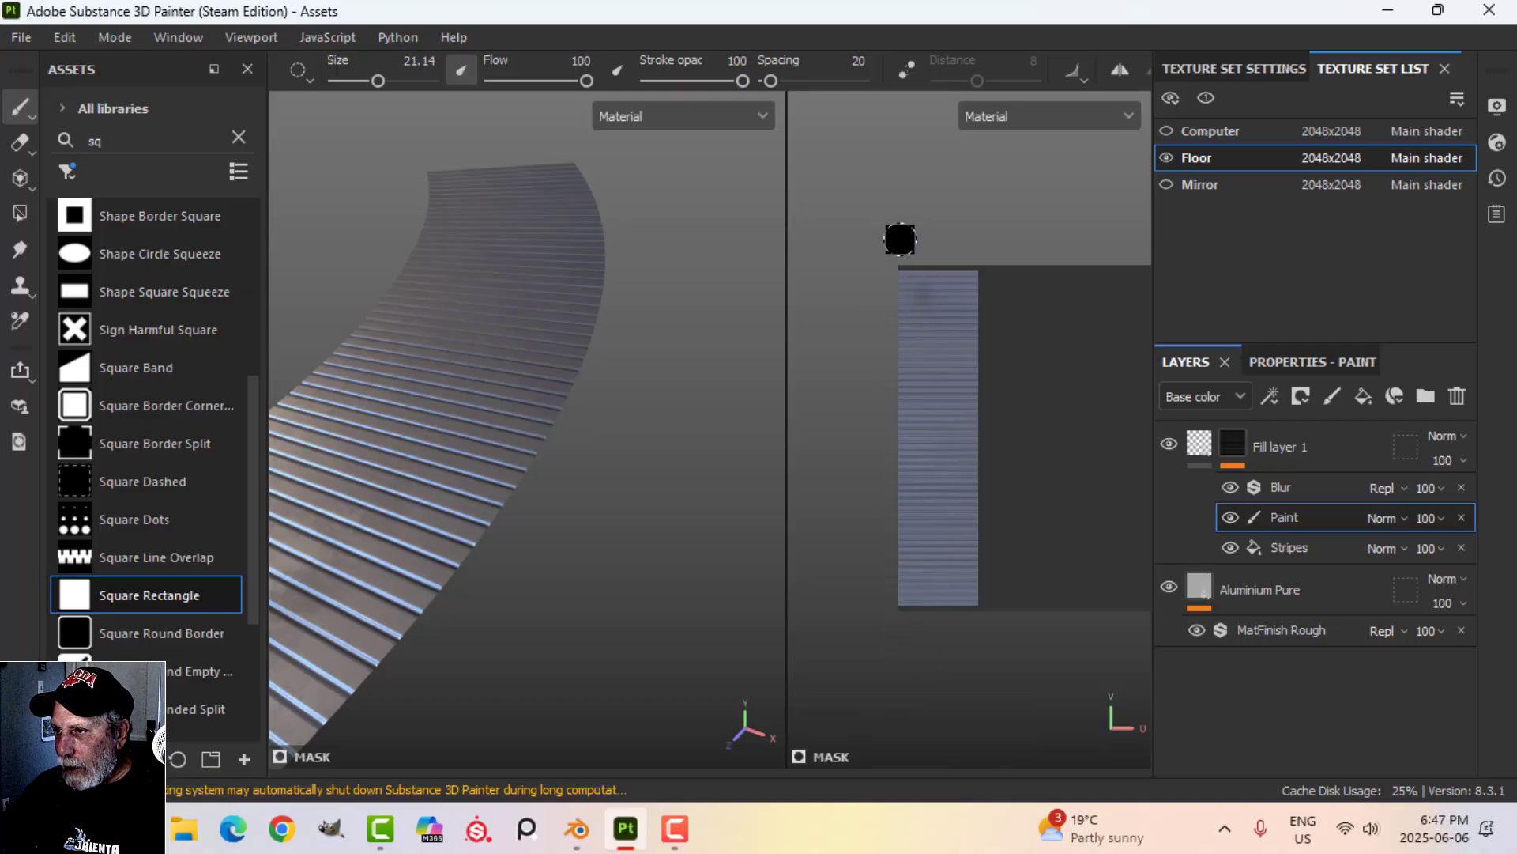
- Paint straight black strips along both long edges of the floor's UV strip with a brush size of 21.14
drag(901, 254, 918, 667)
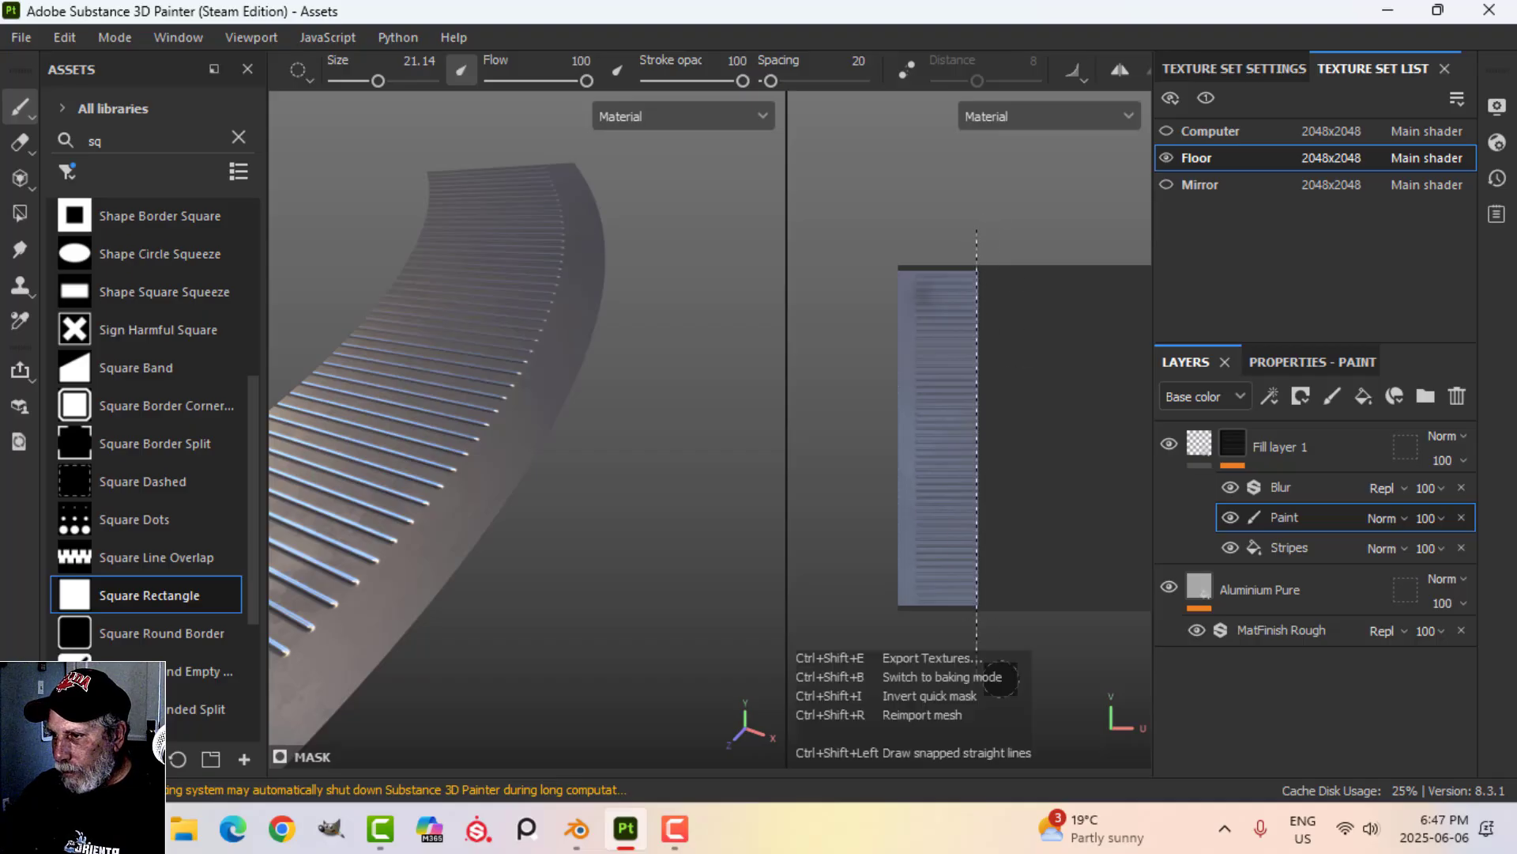
mouse_move(650, 586)
alt+mouse_down()
mouse_move(606, 520)
mouse_move(619, 518)
mouse_move(582, 498)
mouse_move(643, 484)
mouse_move(641, 502)
alt+mouse_up()
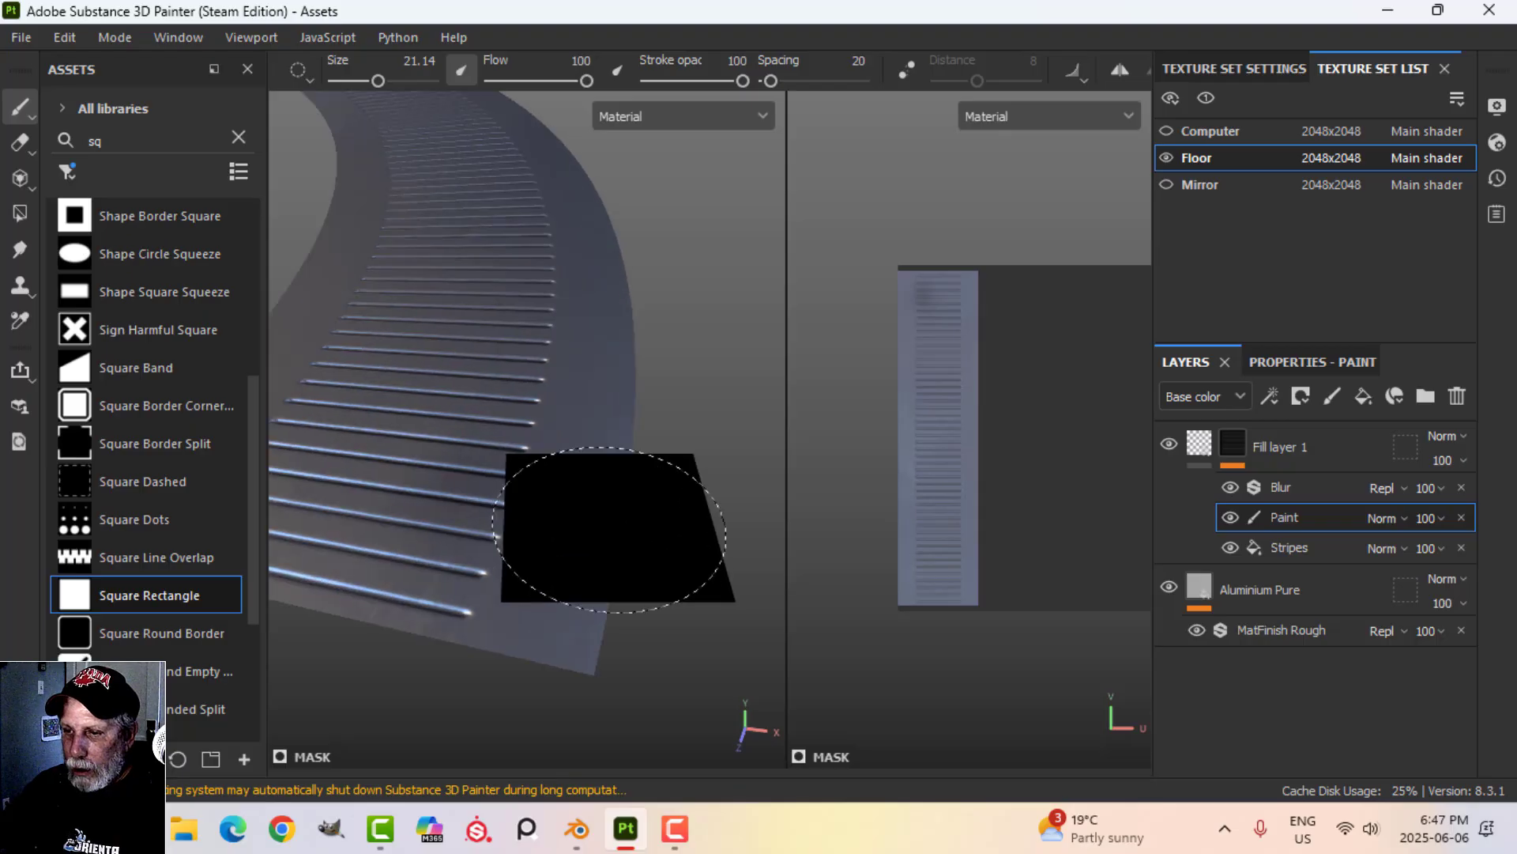
- Examine the trimmed floor grooves from several angles under rotated environment lighting
mouse_move(688, 437)
alt+right_down()
mouse_move(643, 441)
mouse_move(695, 426)
alt+right_up()
shift+right_drag(658, 507, 676, 499)
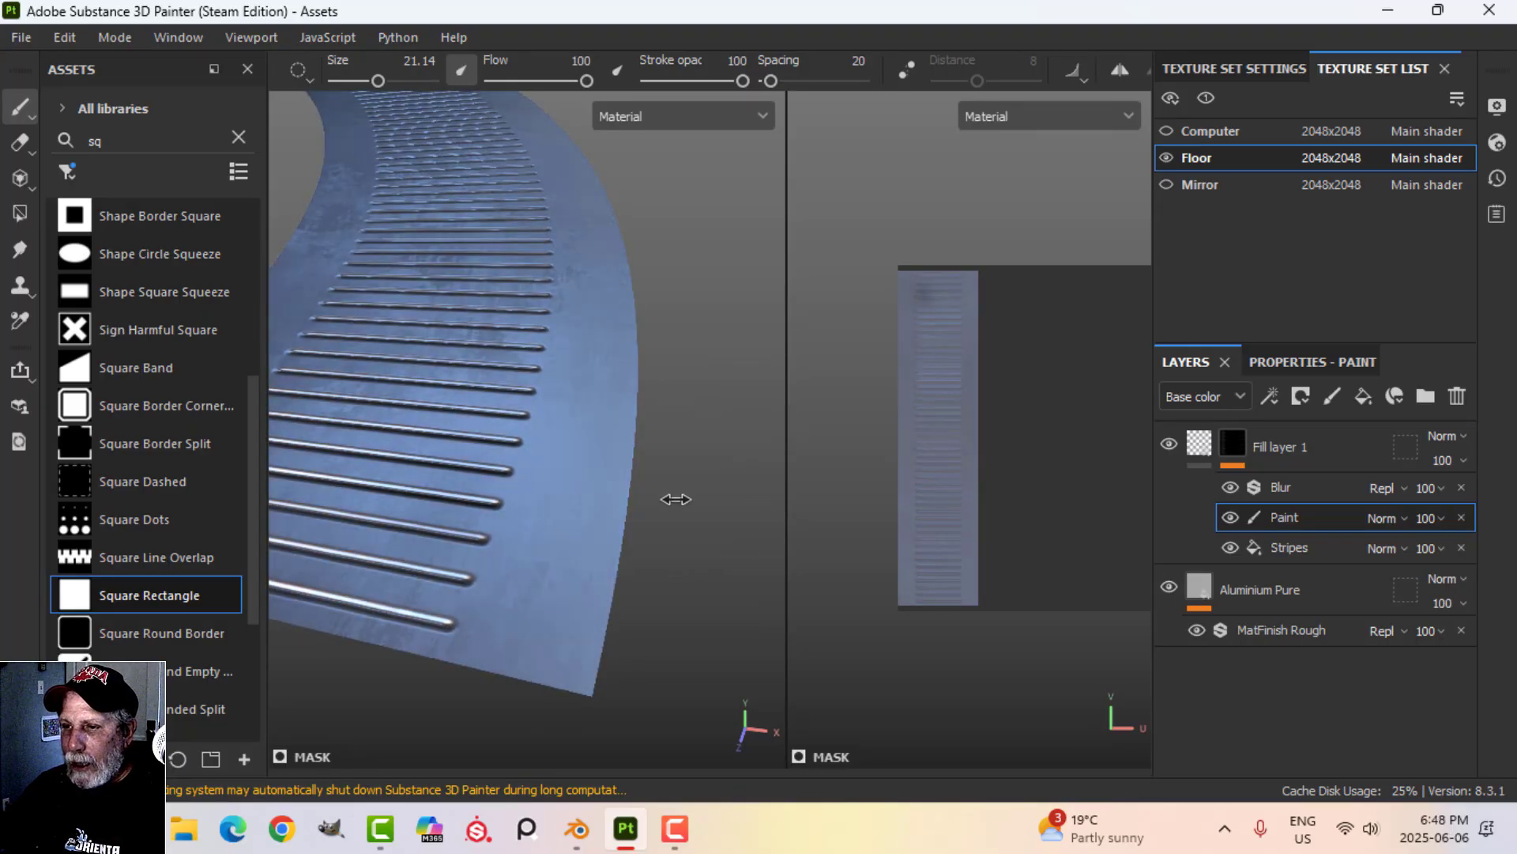
alt+drag(633, 526, 677, 436)
shift+right_drag(677, 436, 644, 434)
alt+drag(643, 434, 638, 520)
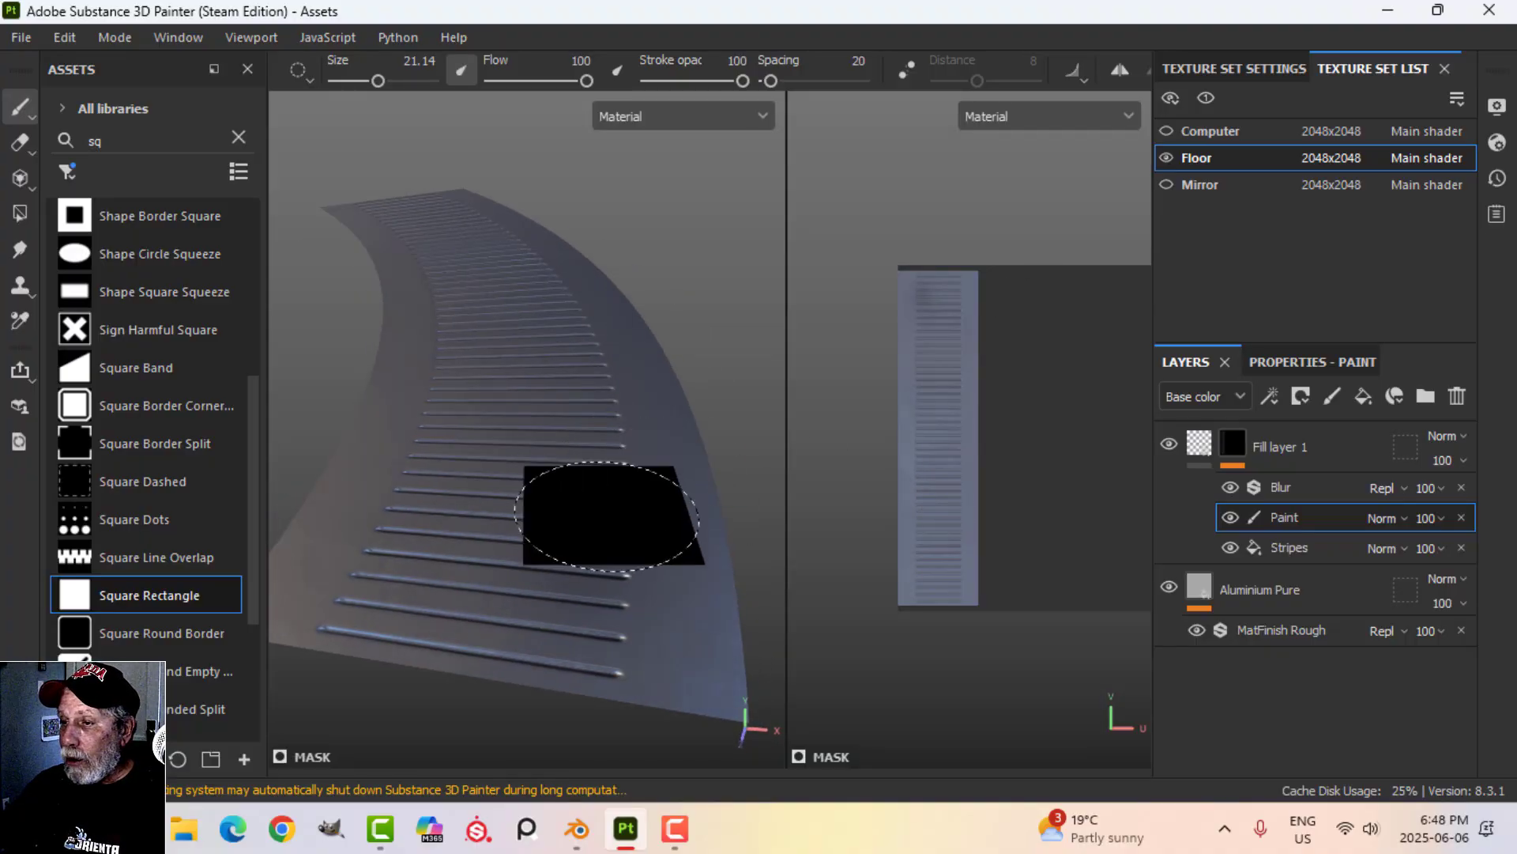
mouse_move(573, 478)
alt+mouse_down()
mouse_move(511, 522)
mouse_move(535, 559)
mouse_move(620, 471)
mouse_move(544, 506)
mouse_move(633, 525)
mouse_move(582, 546)
alt+mouse_up()
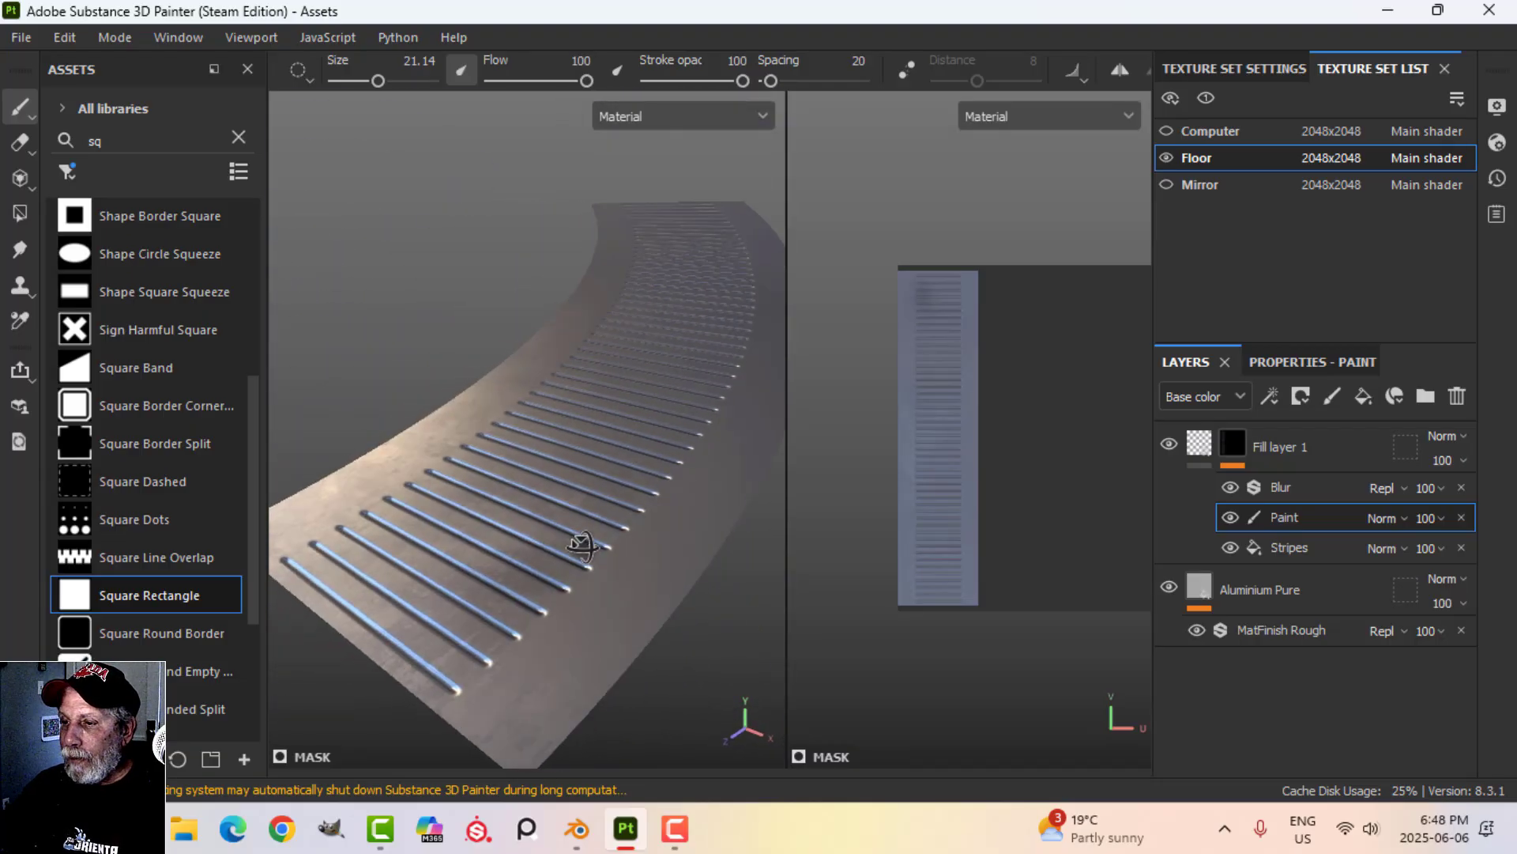
- Show the Computer texture set alone in a full 3D view, hide the Floor, and make Computer the active set
click(1168, 130)
click(1166, 157)
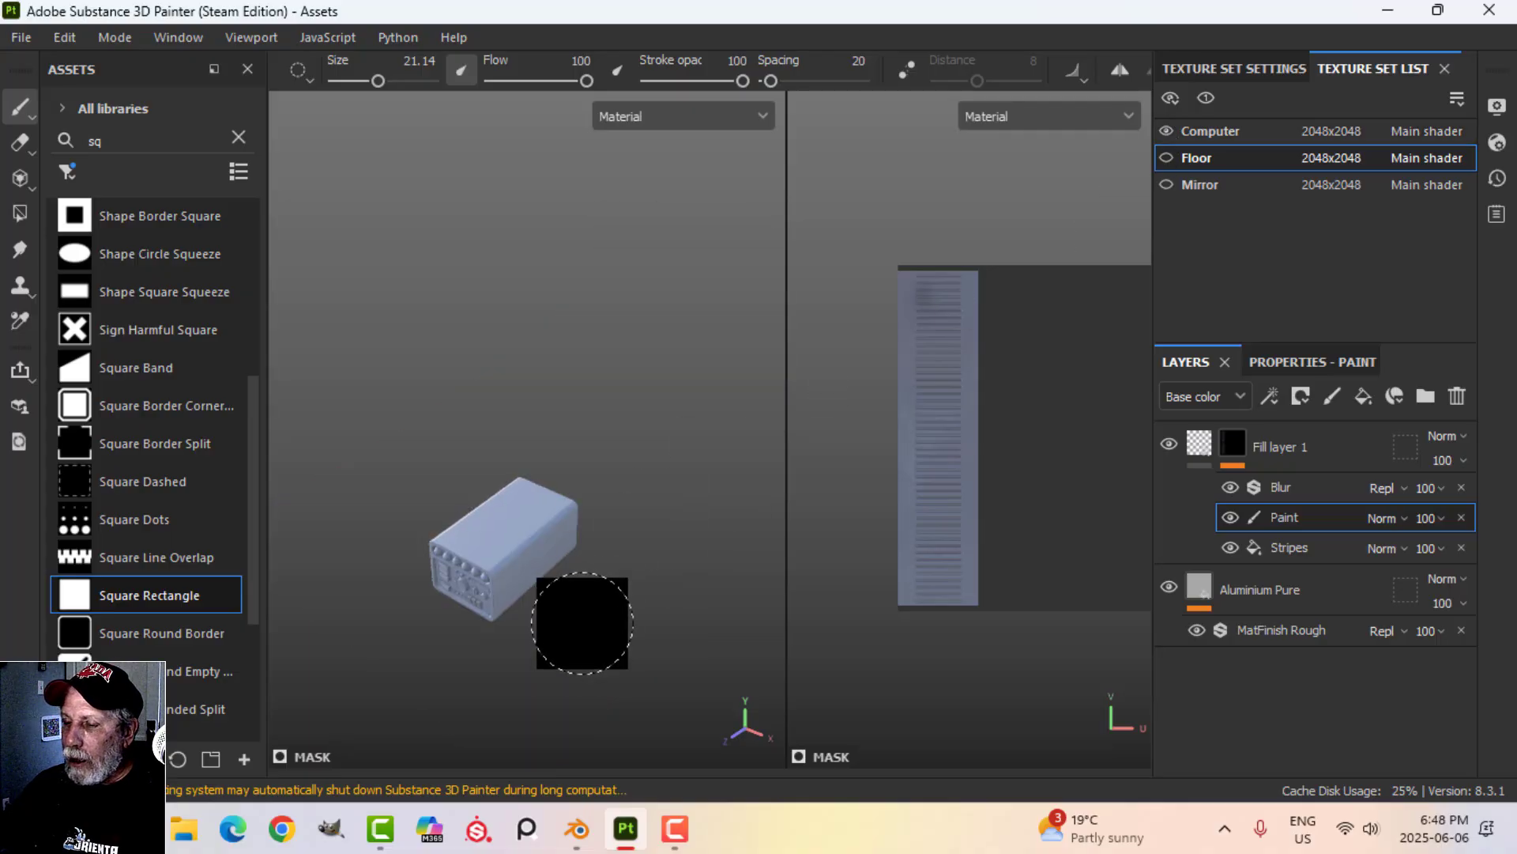
key(F2)
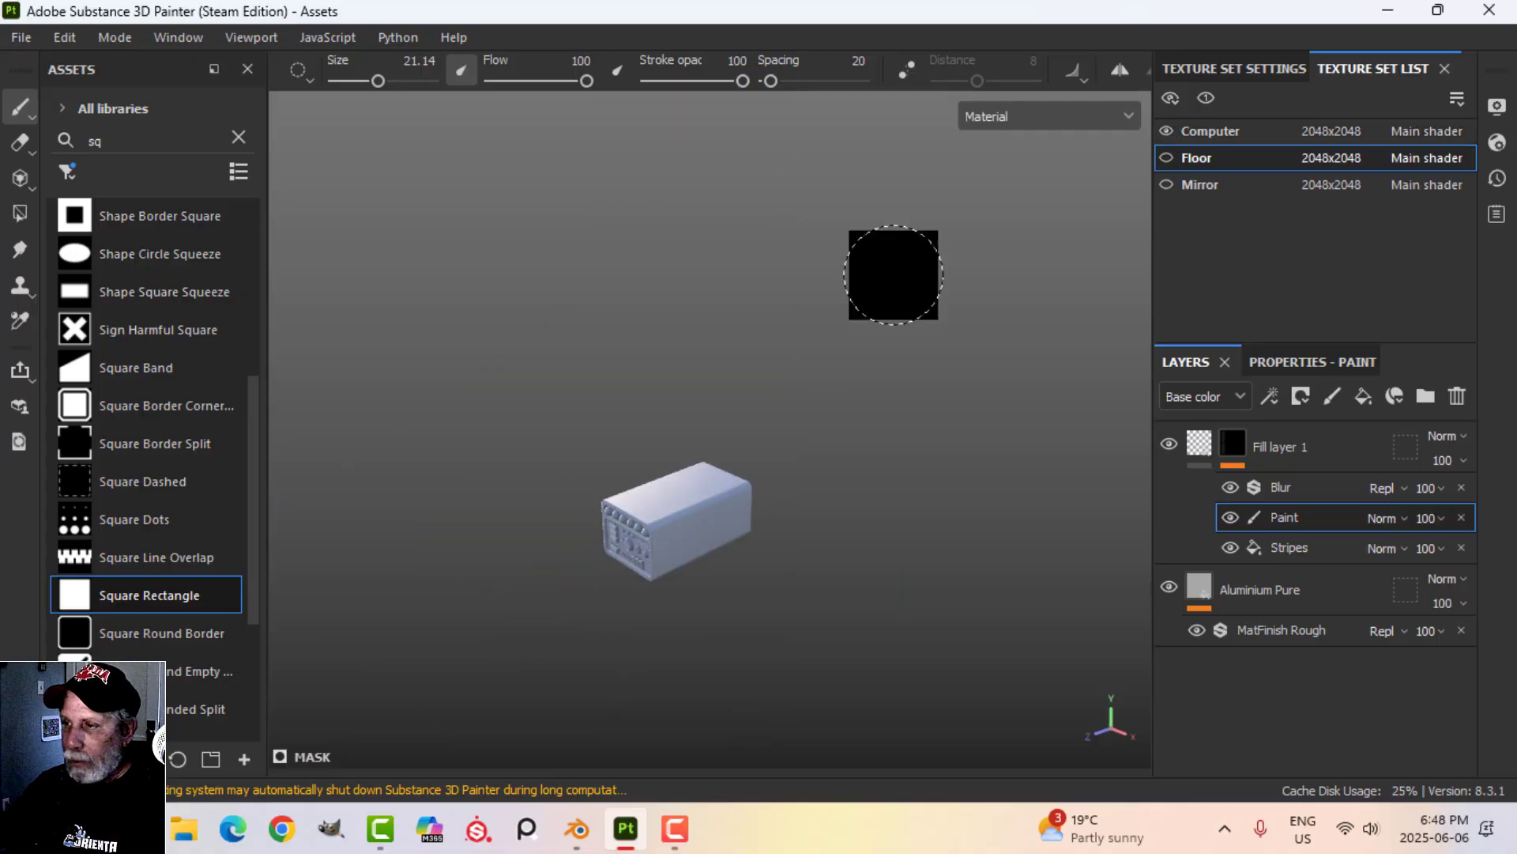
alt+drag(871, 525, 826, 518)
click(1244, 133)
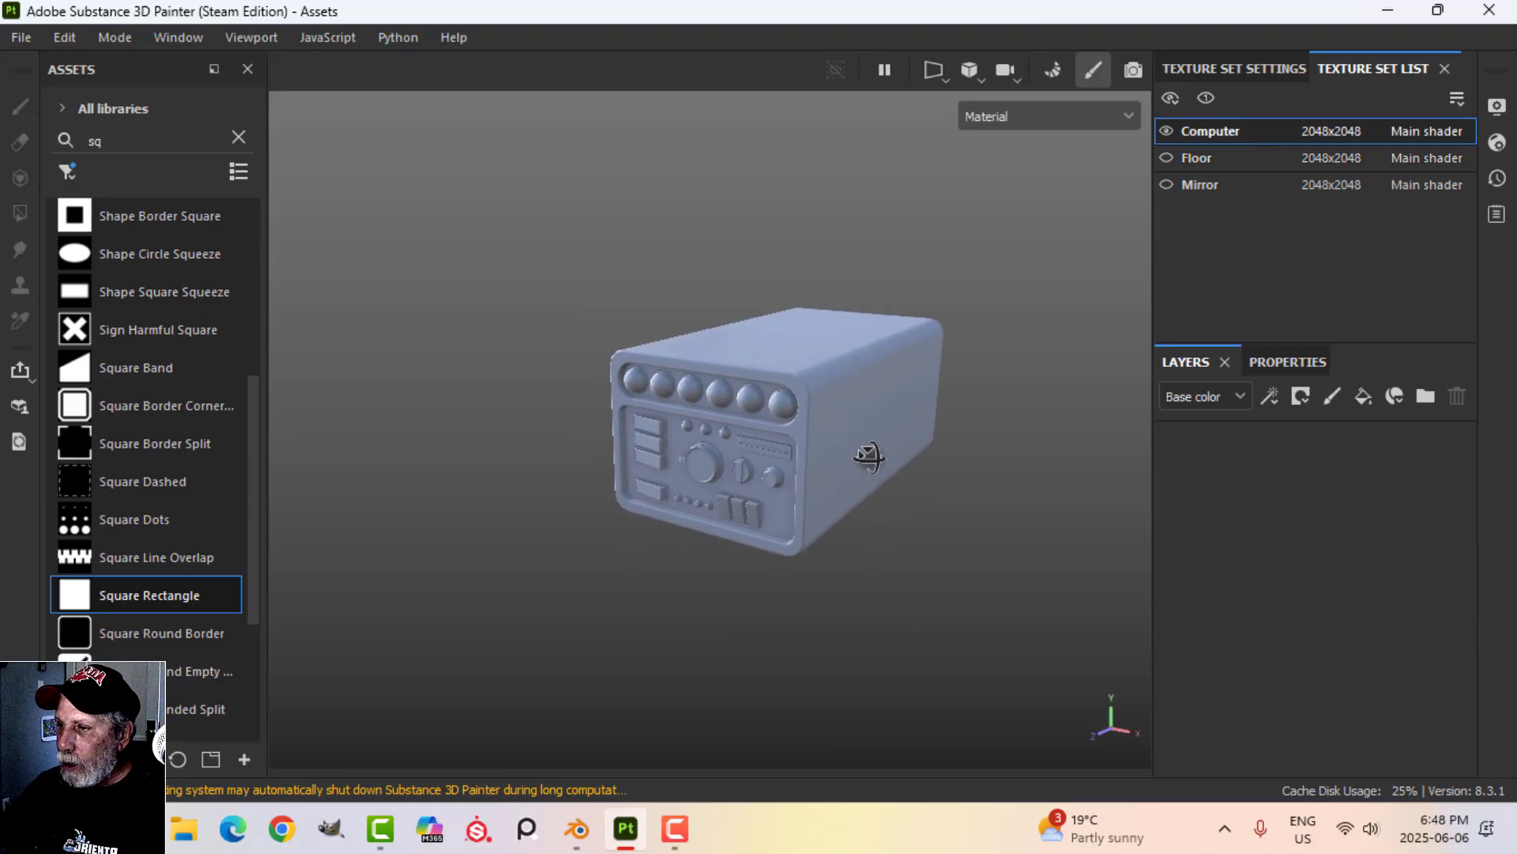
alt+drag(870, 453, 722, 484)
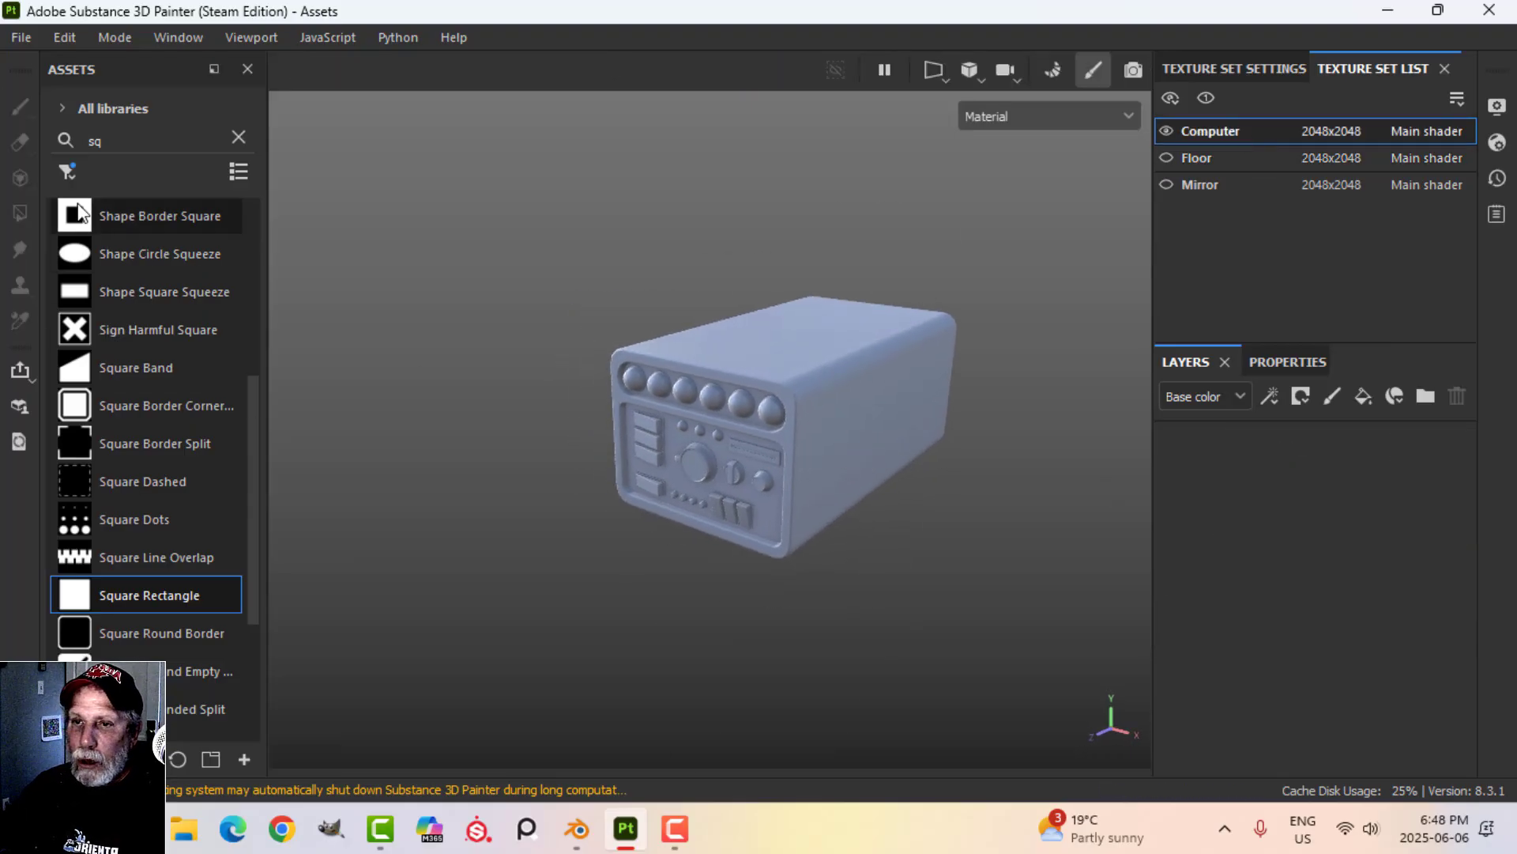
- Show only materials in the assets, clear the old search, and search for "plas"
click(67, 171)
click(102, 200)
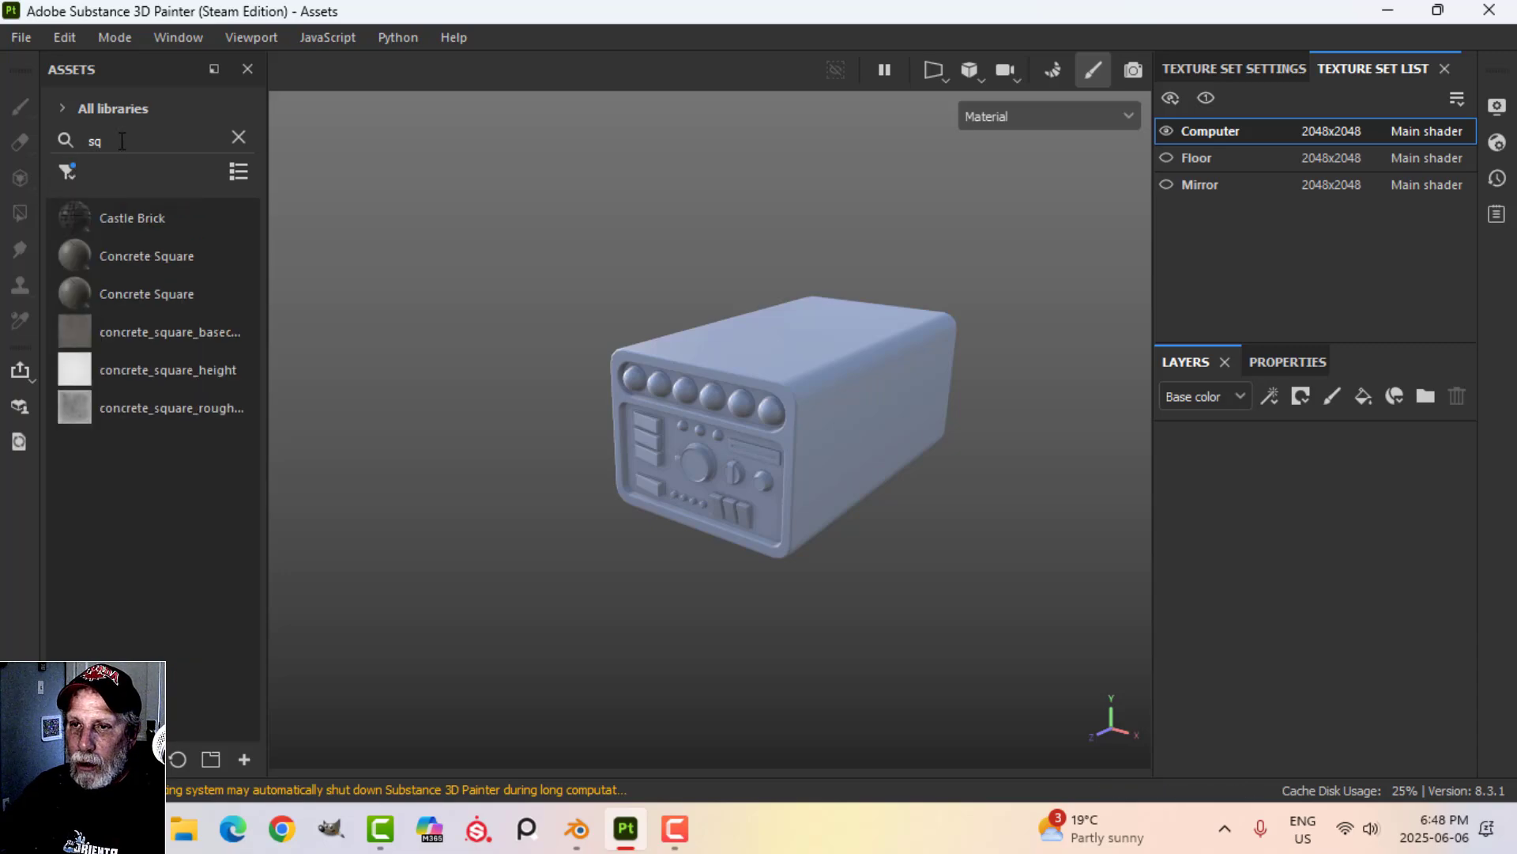
click(238, 137)
click(165, 134)
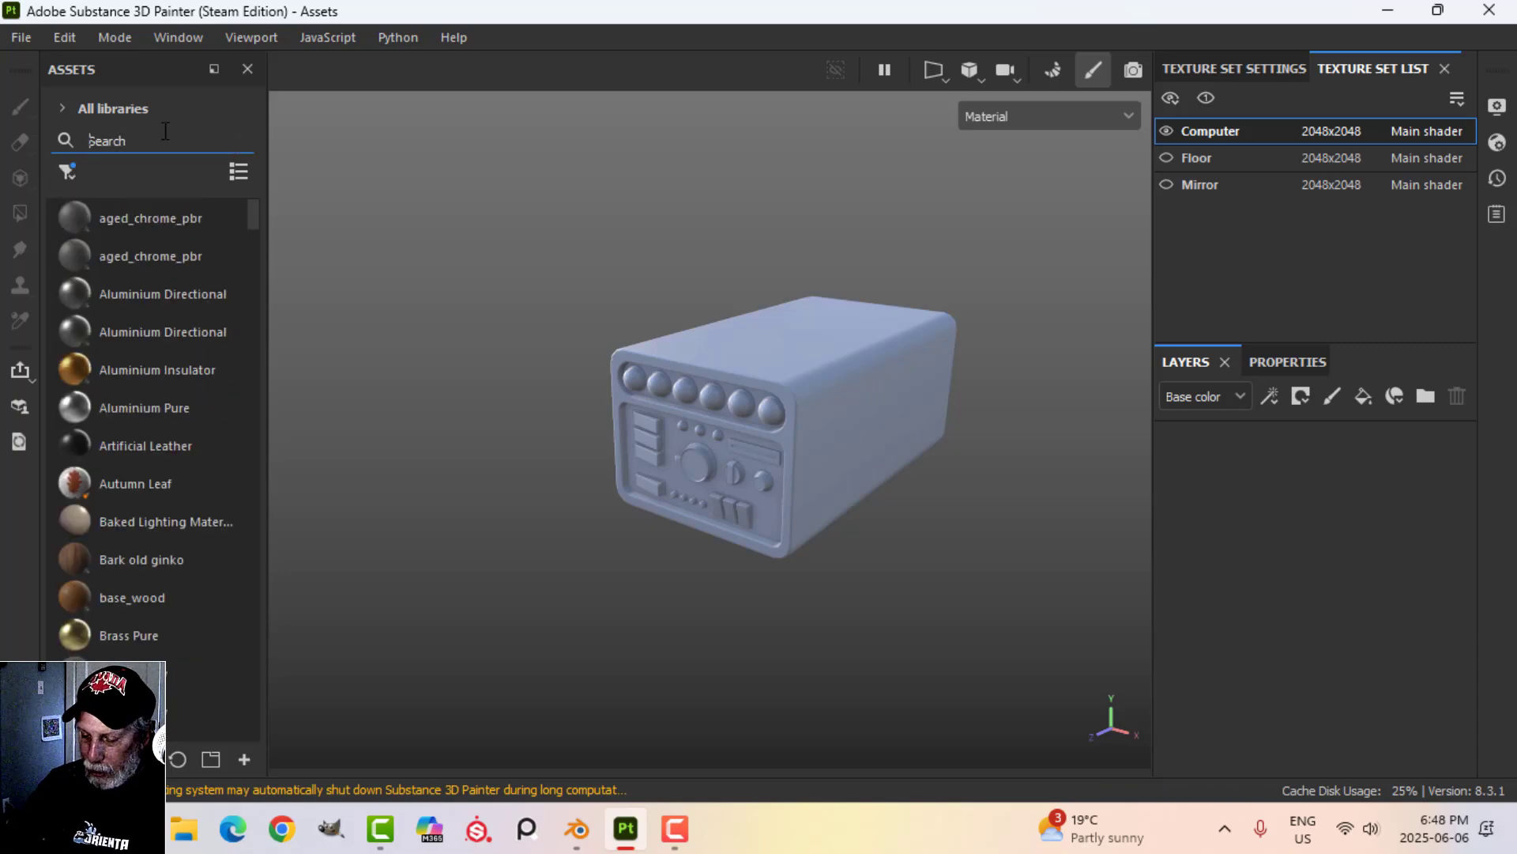
text(plas)
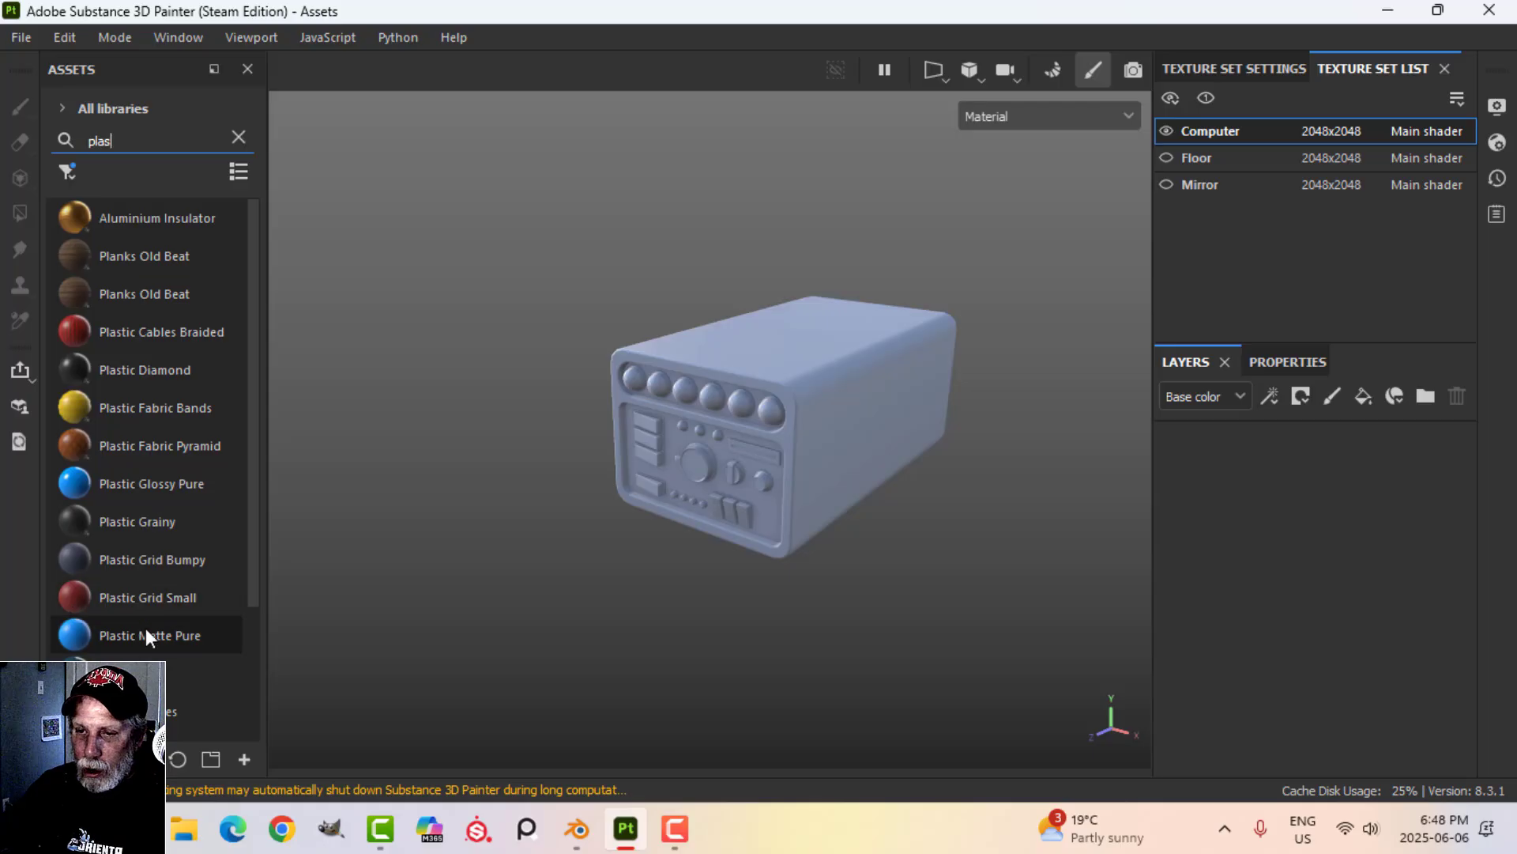
- Apply Plastic Matte Pure to the computer and change its base color to a warm light grey, B9B6A6
drag(145, 629, 1237, 476)
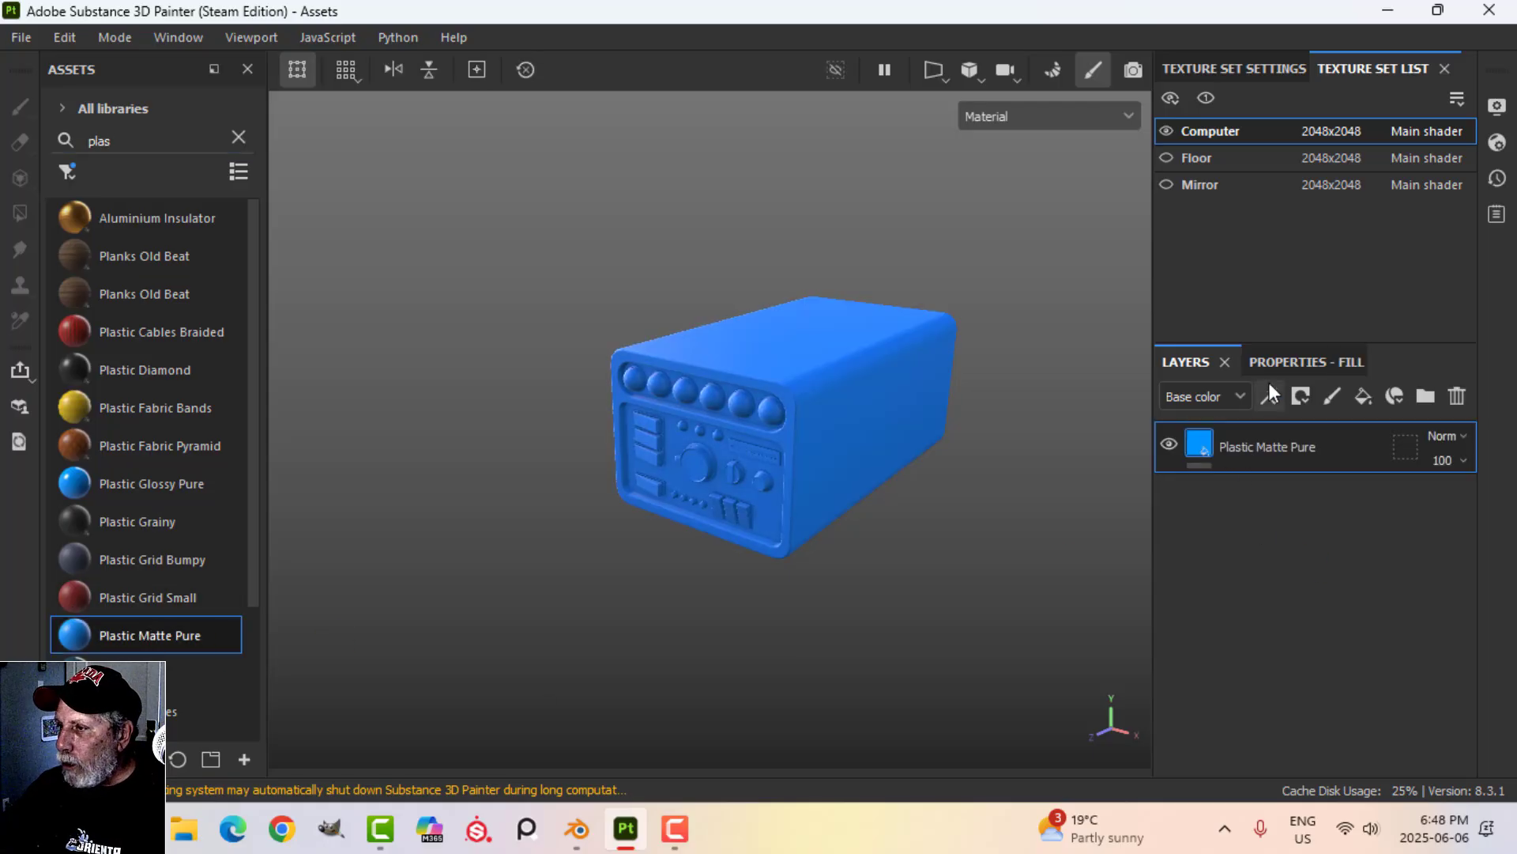
click(1306, 362)
click(1283, 671)
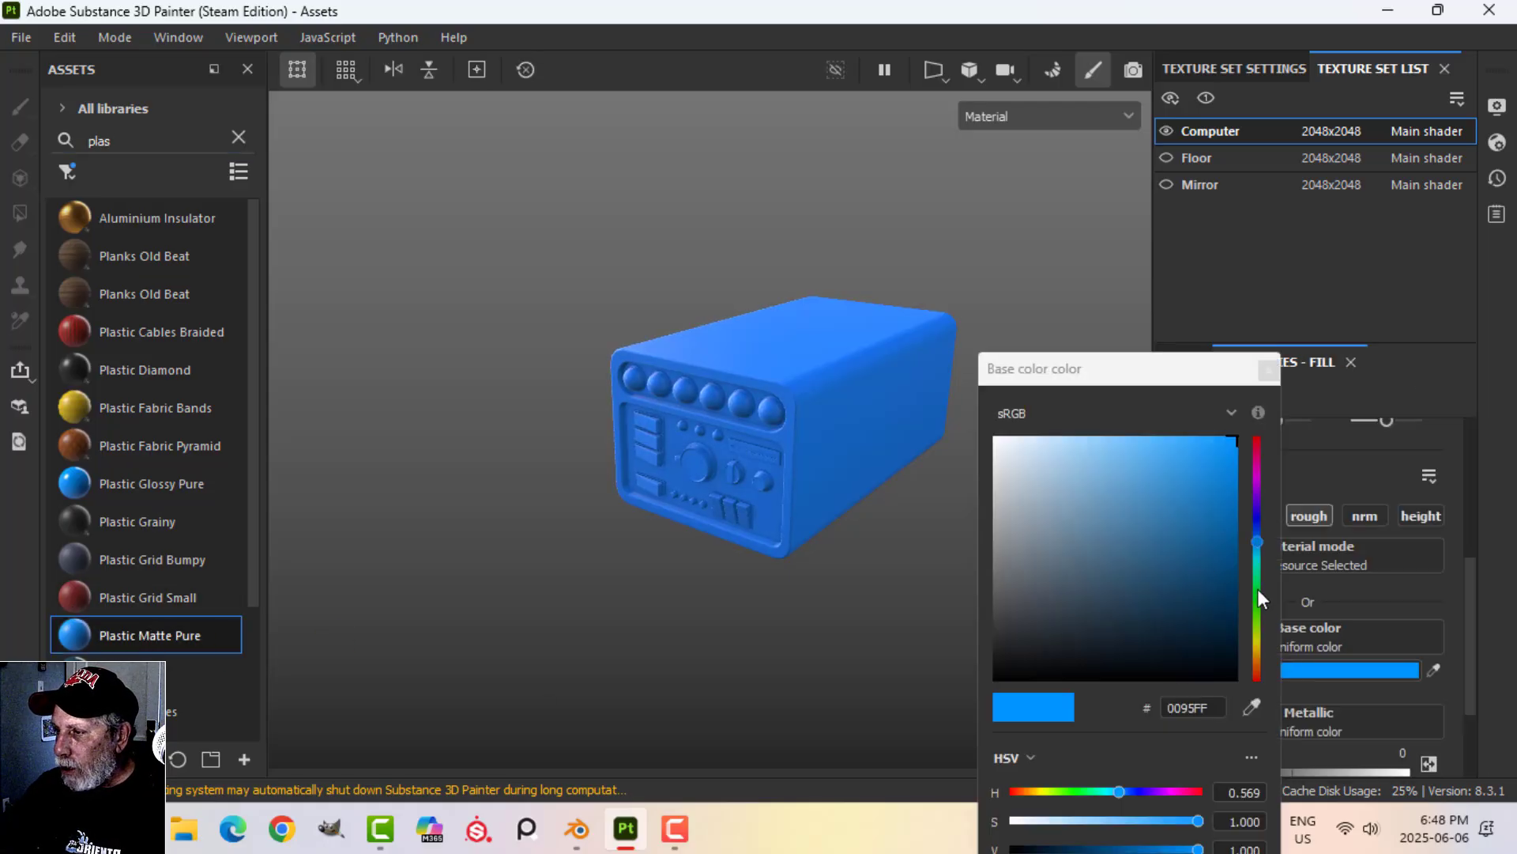
drag(1258, 591, 1263, 646)
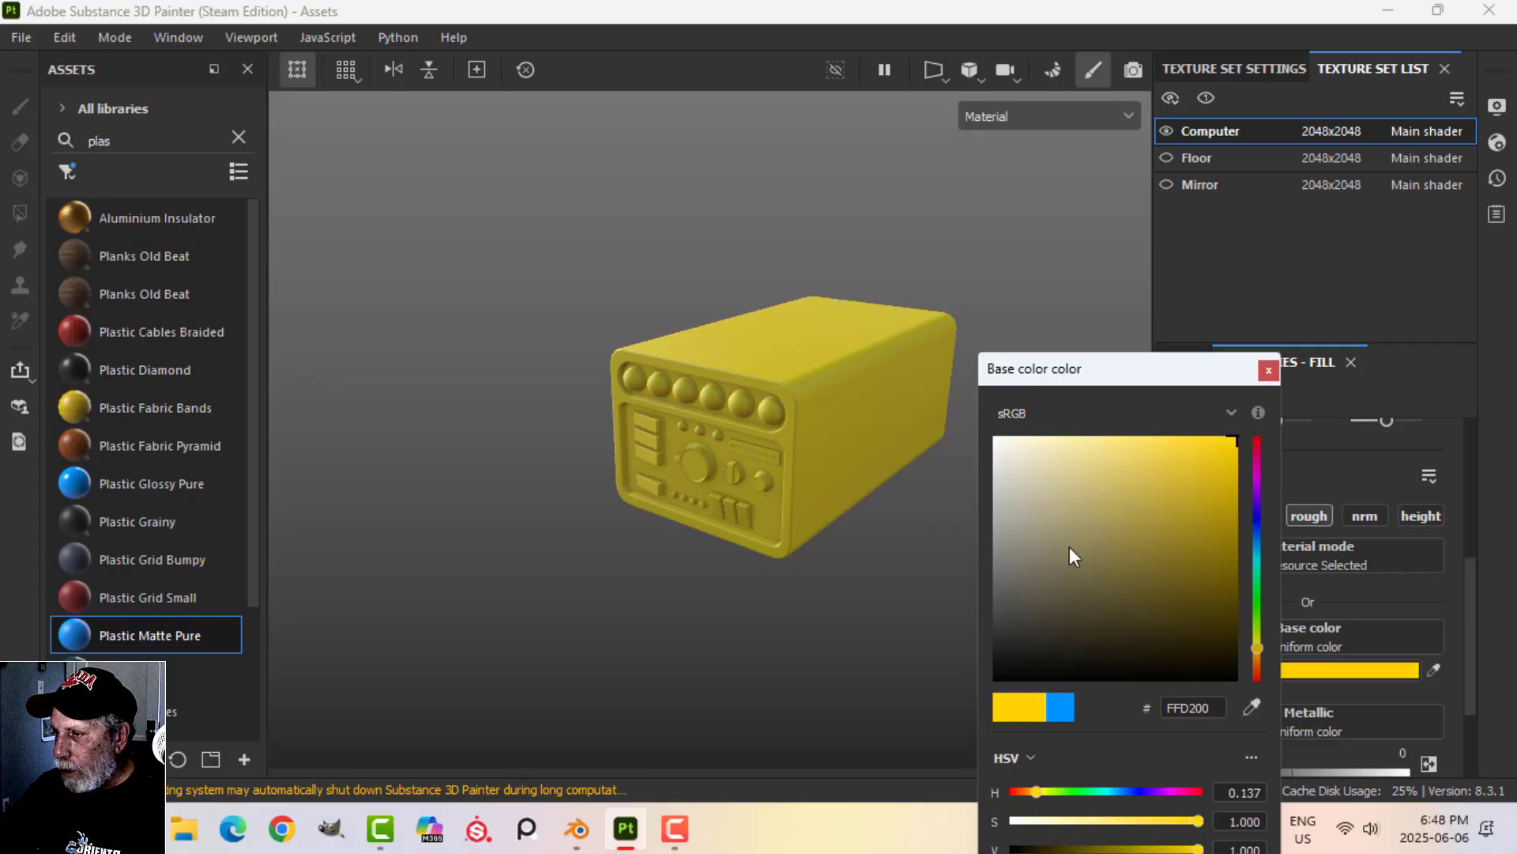
drag(1069, 547, 1029, 505)
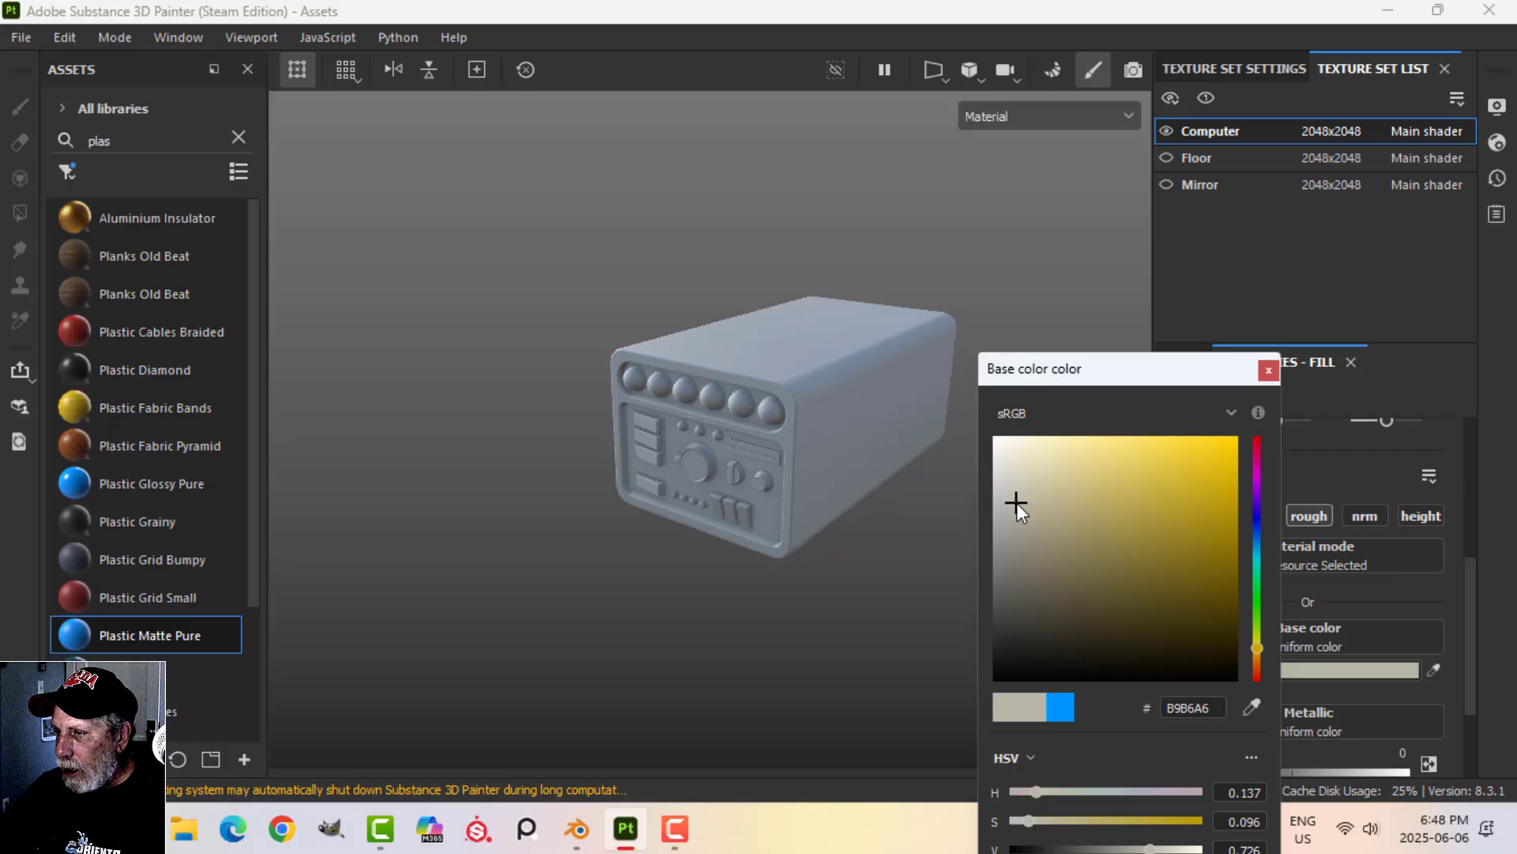
click(1268, 371)
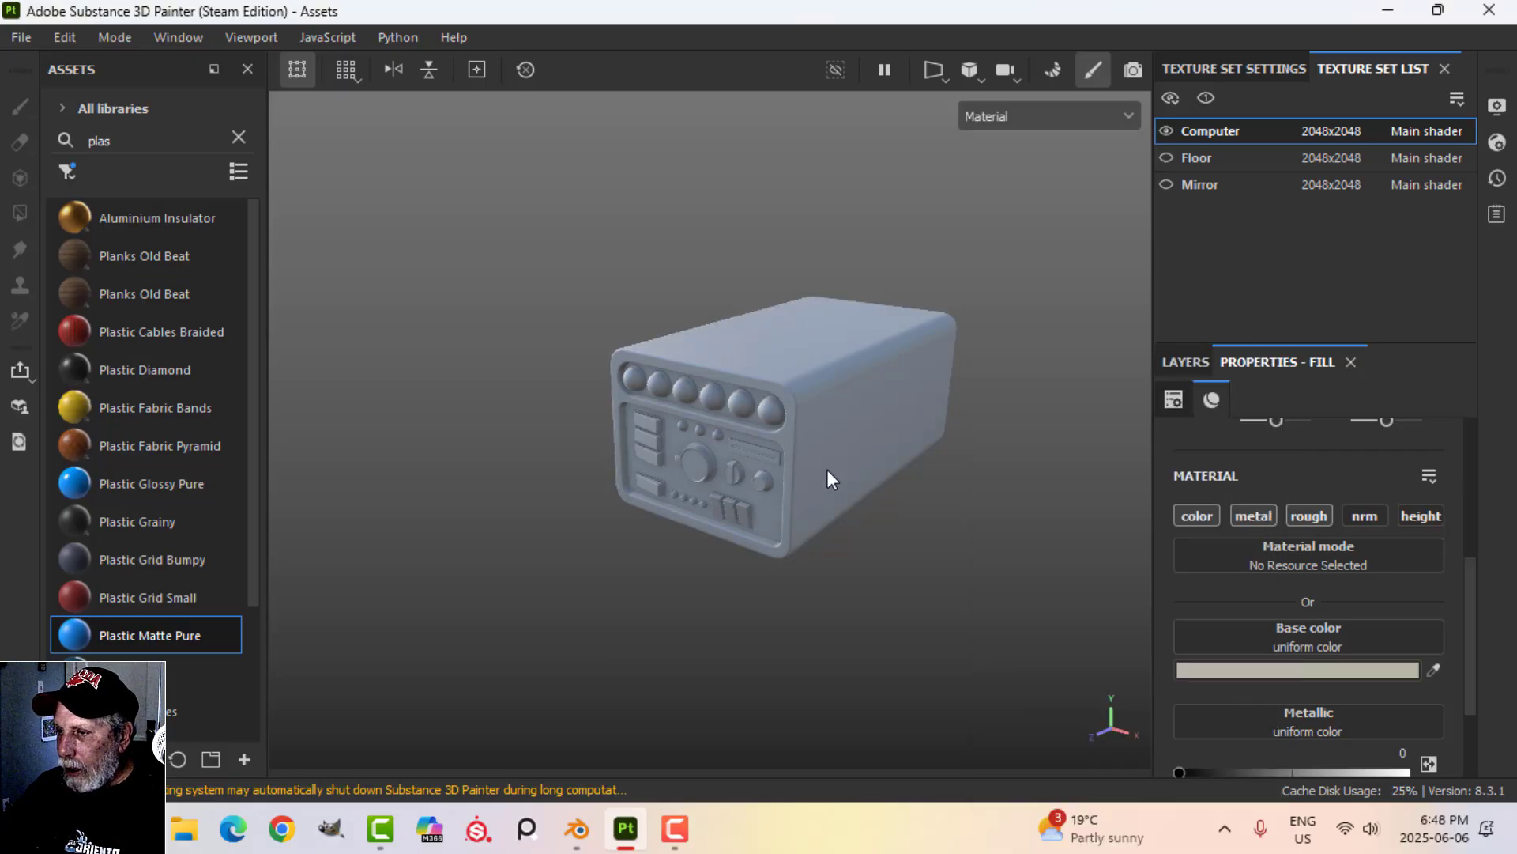
alt+drag(828, 469, 795, 444)
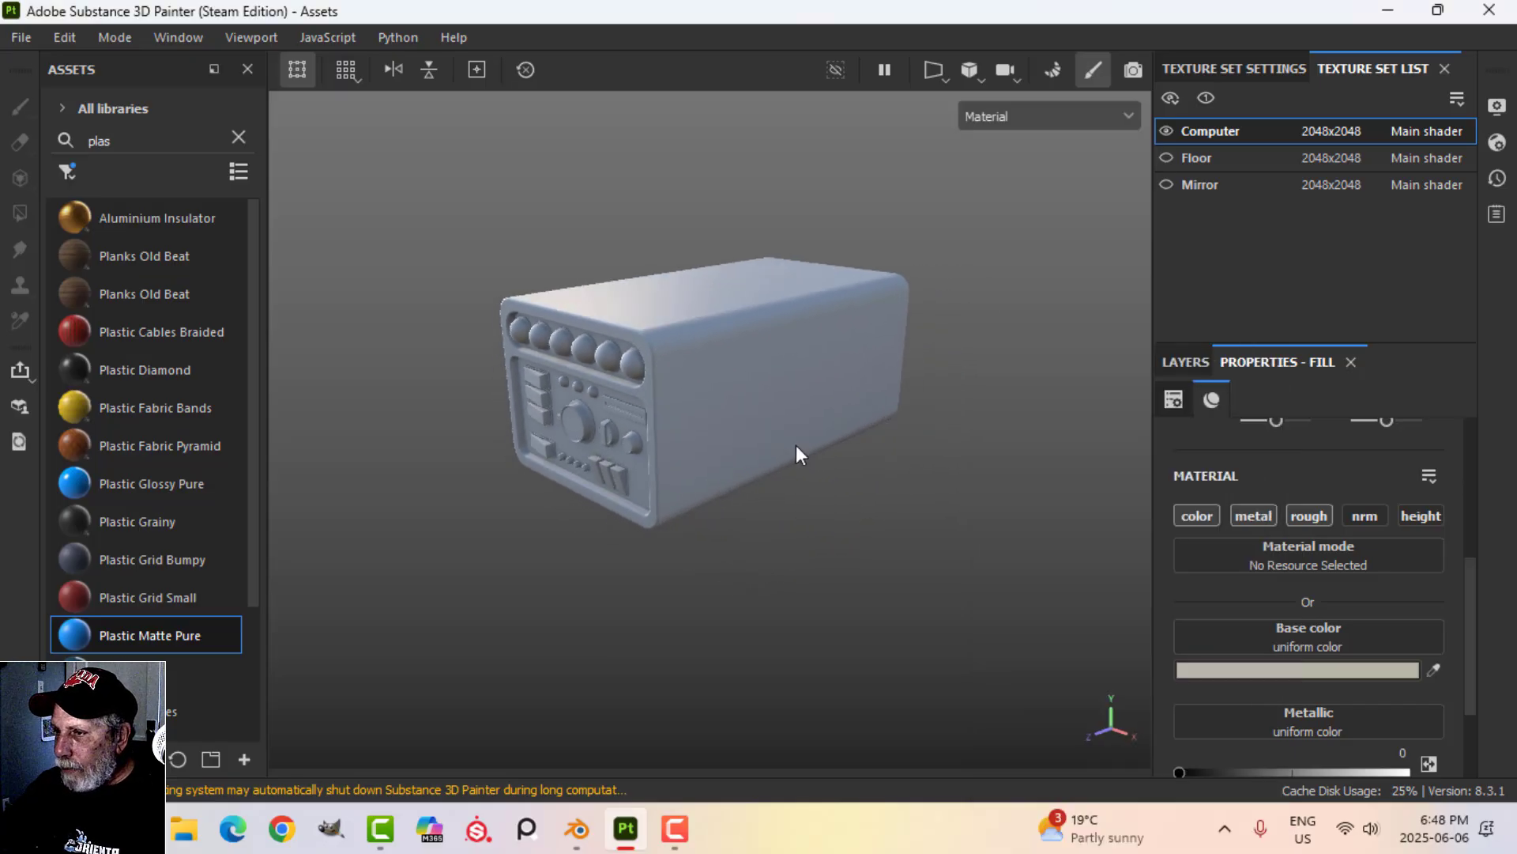
- Add a MatFinish Rough filter to the Plastic Matte Pure layer
click(1184, 365)
click(1268, 394)
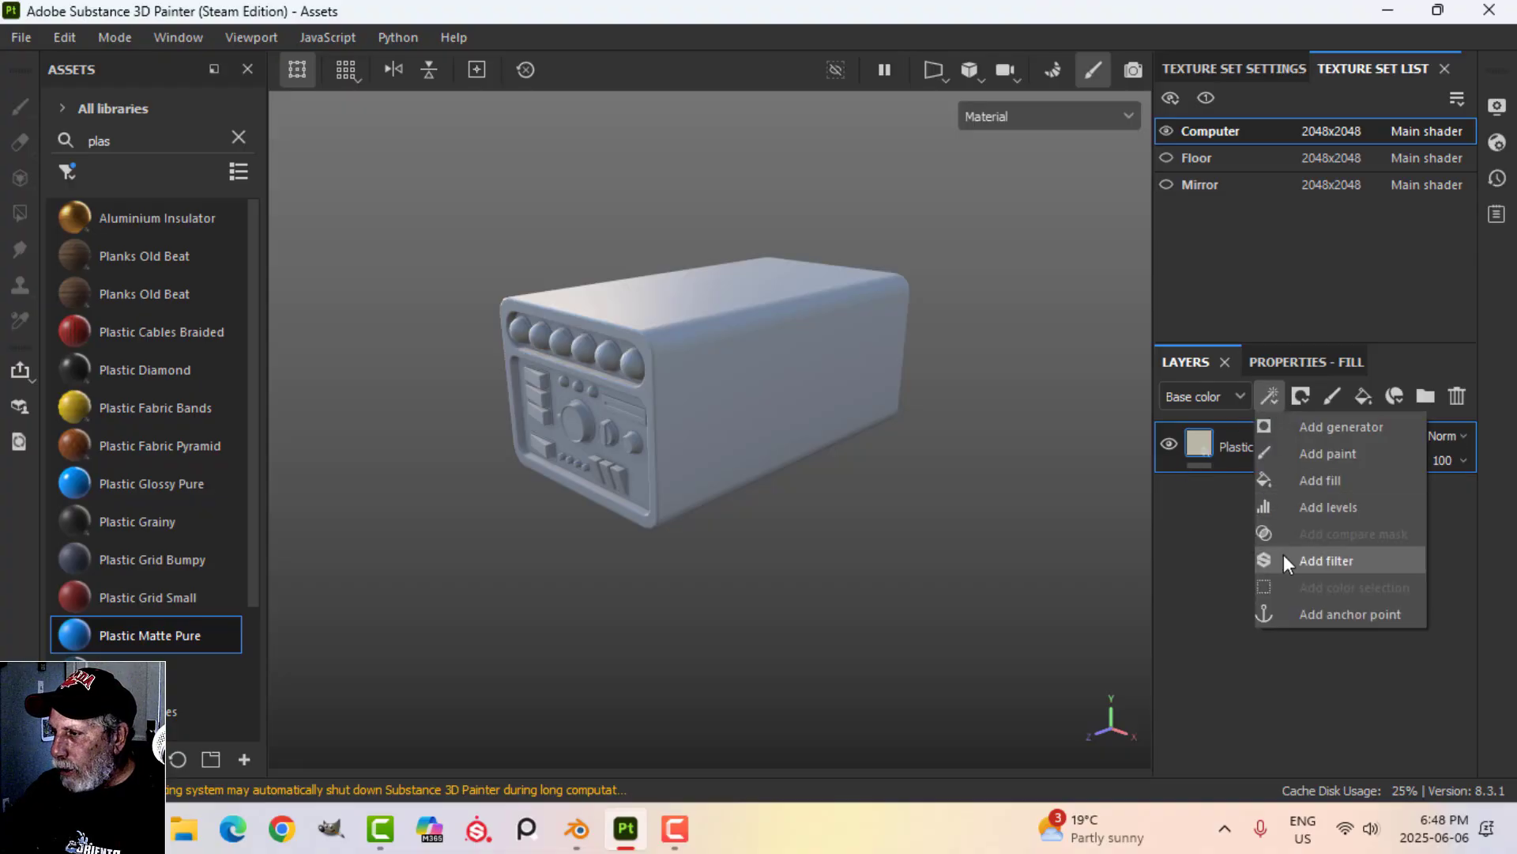
click(1284, 559)
click(1283, 363)
click(1301, 495)
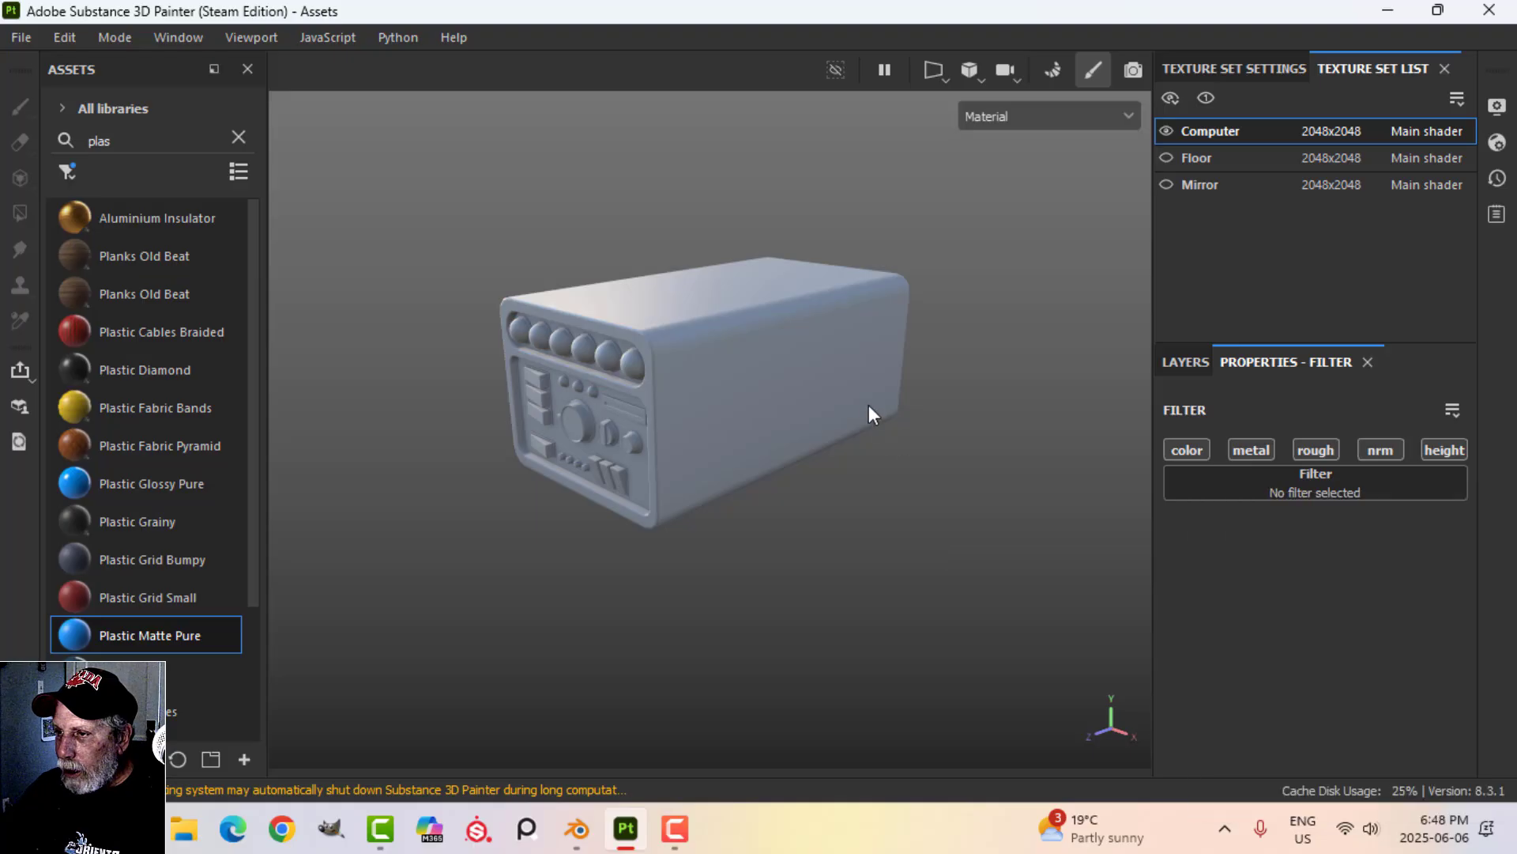
click(1495, 113)
click(1075, 199)
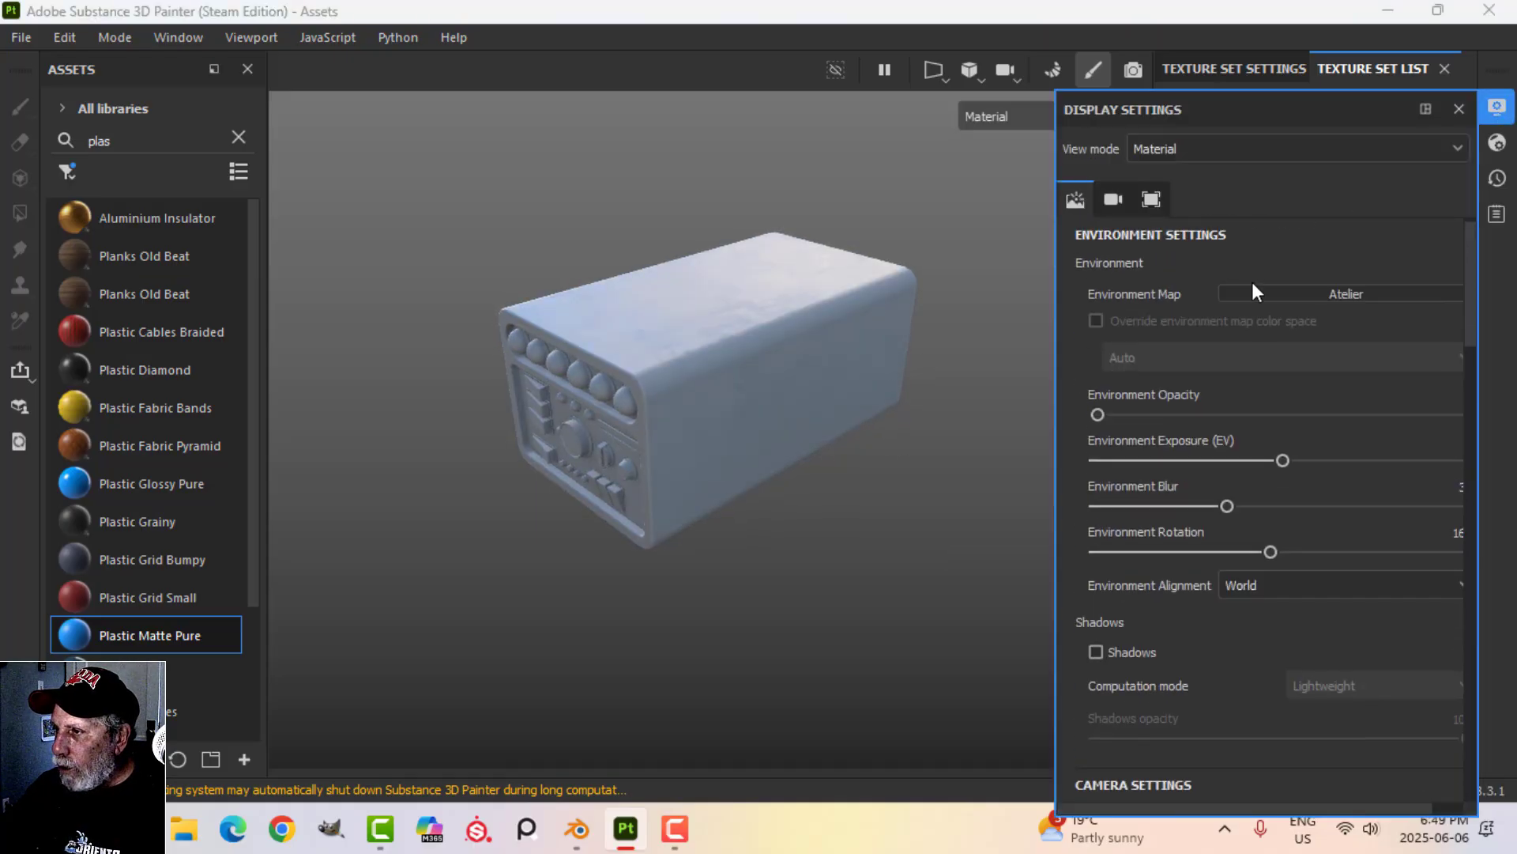
click(1273, 294)
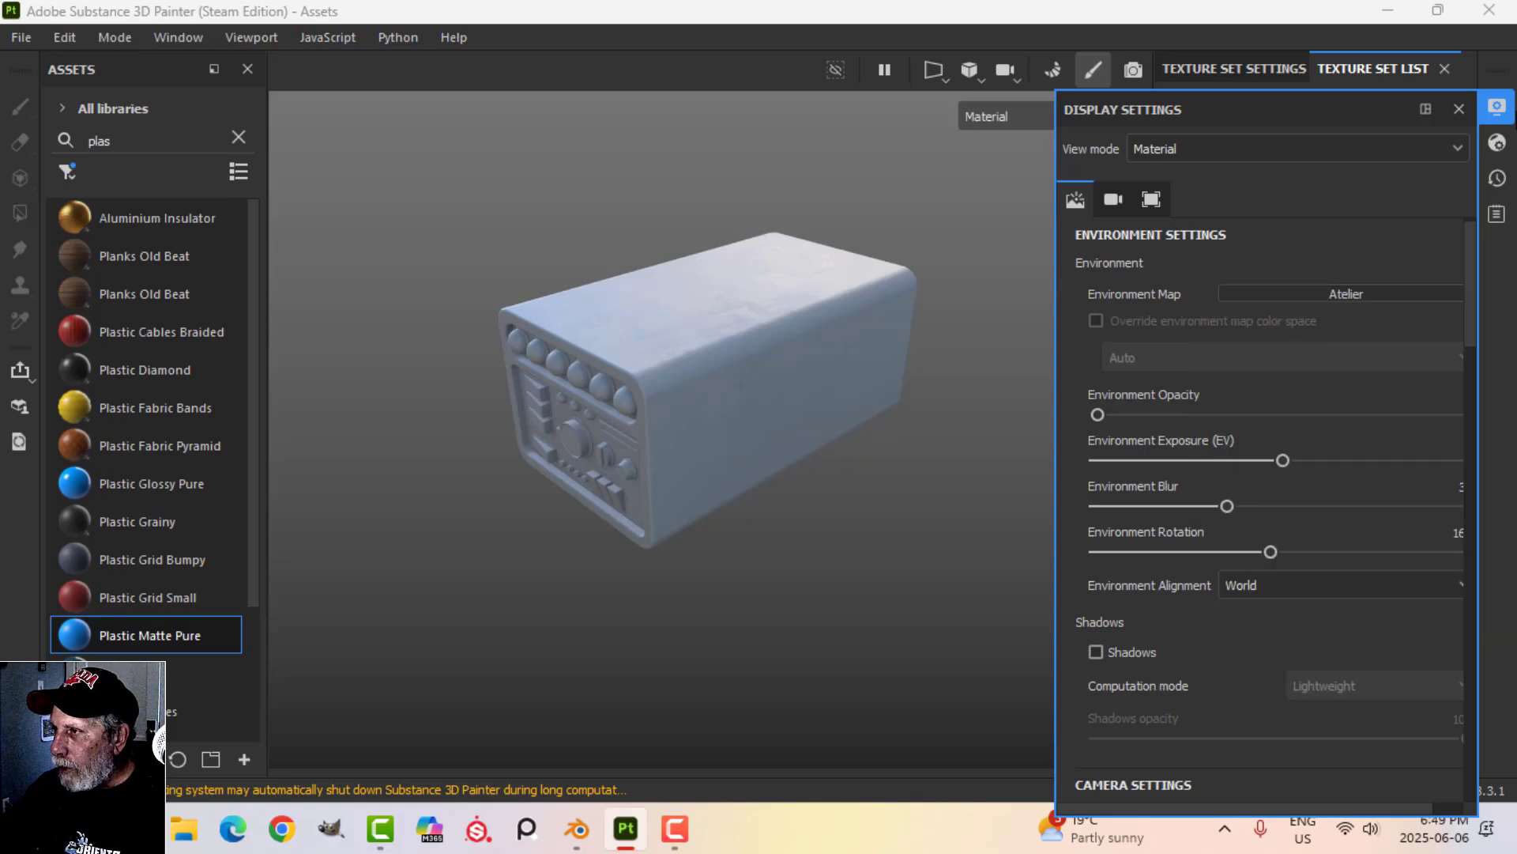
click(1498, 111)
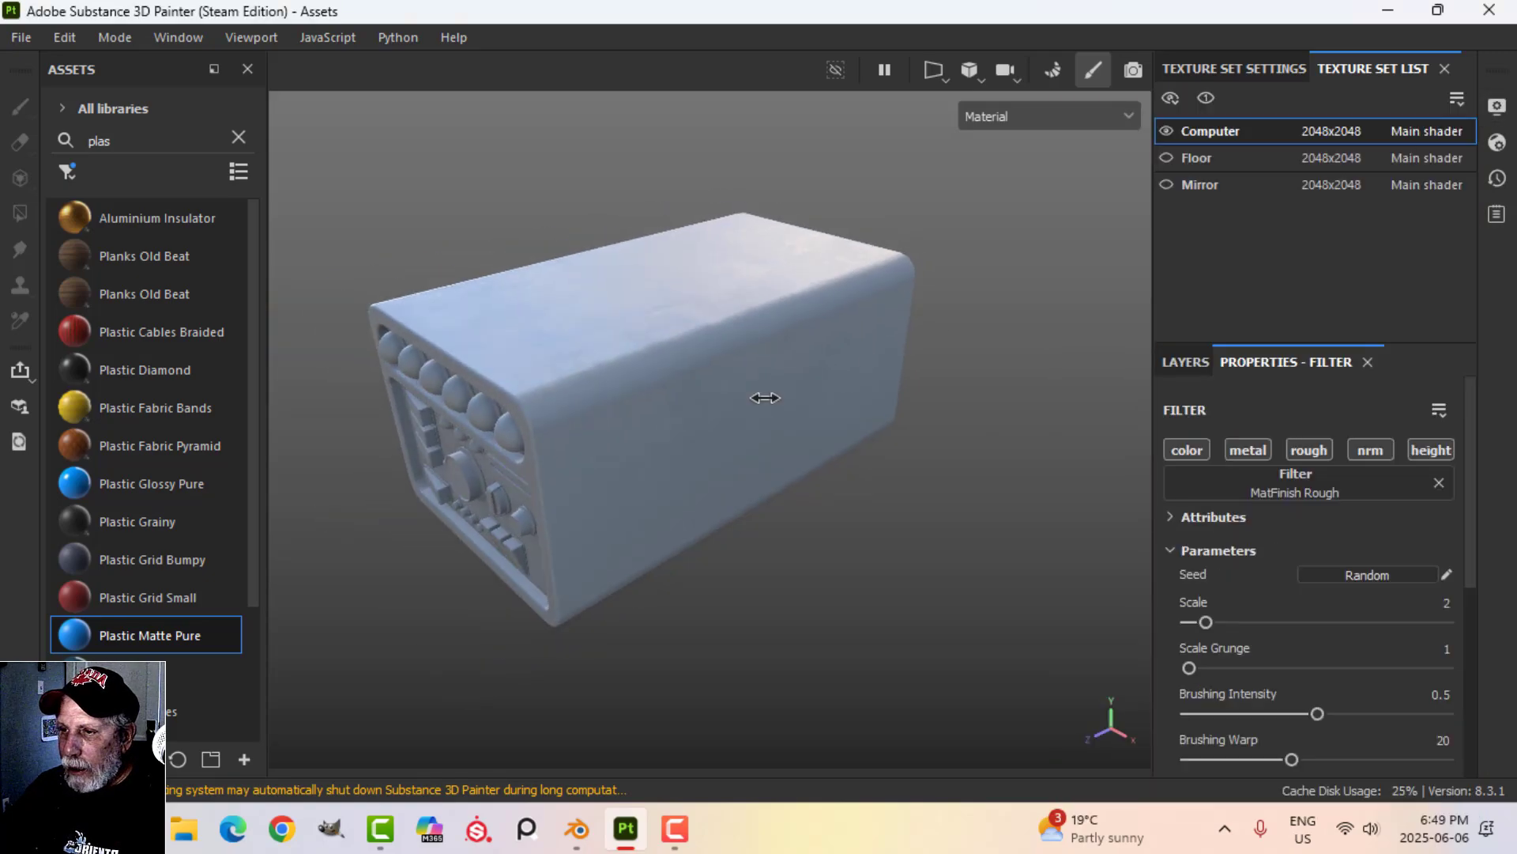
- Rotate the environment lighting and lower the MatFinish Rough filter's Brushing Intensity to 0.13
shift+right_drag(765, 397, 743, 399)
mouse_move(677, 458)
alt+mouse_down()
mouse_move(738, 414)
mouse_move(742, 434)
mouse_move(651, 417)
mouse_move(687, 466)
alt+mouse_up()
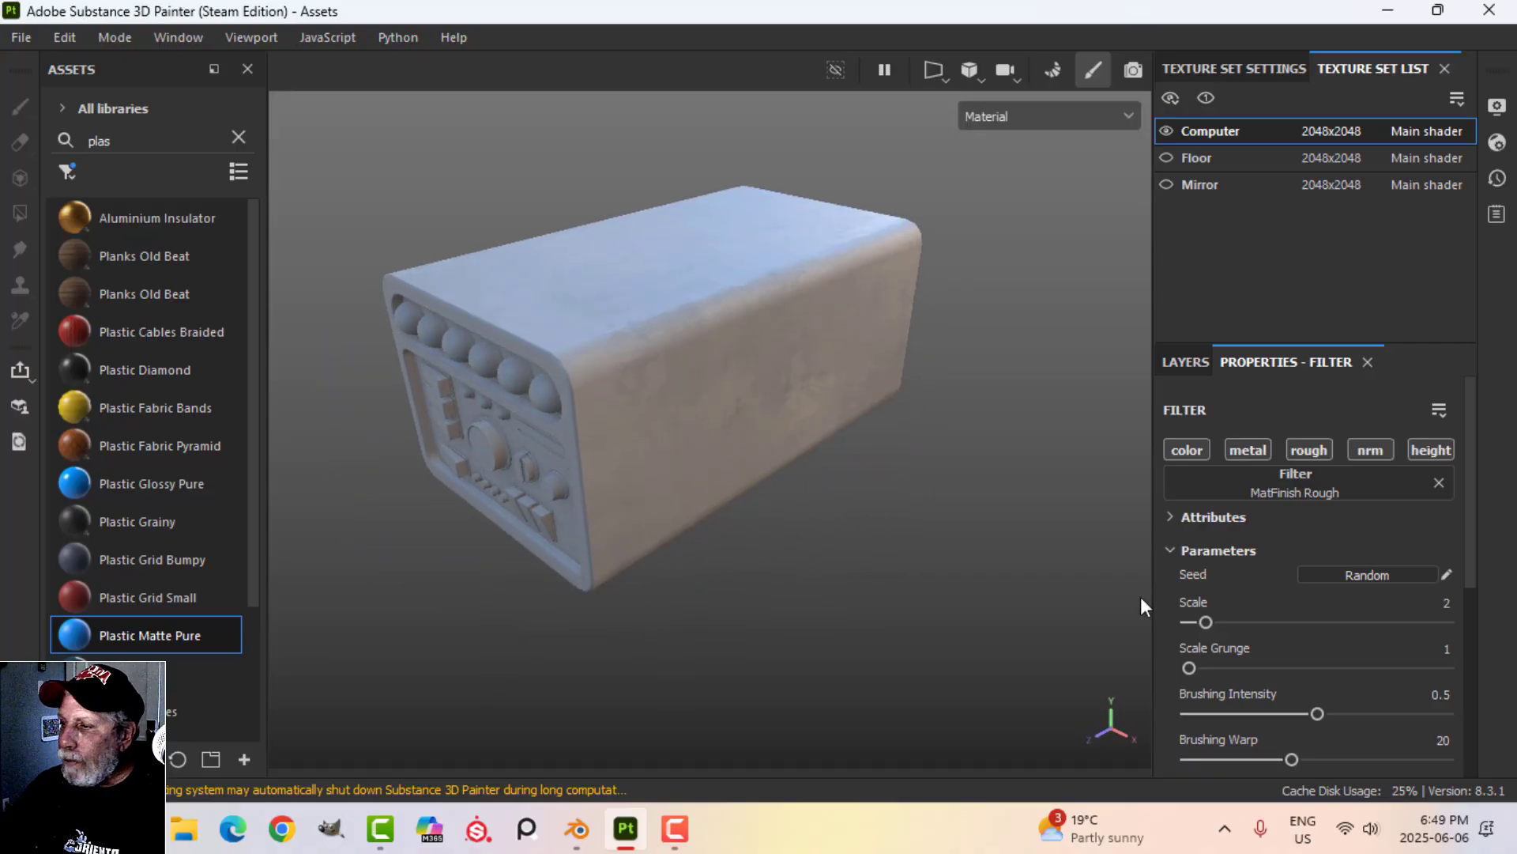
drag(1315, 714, 1226, 712)
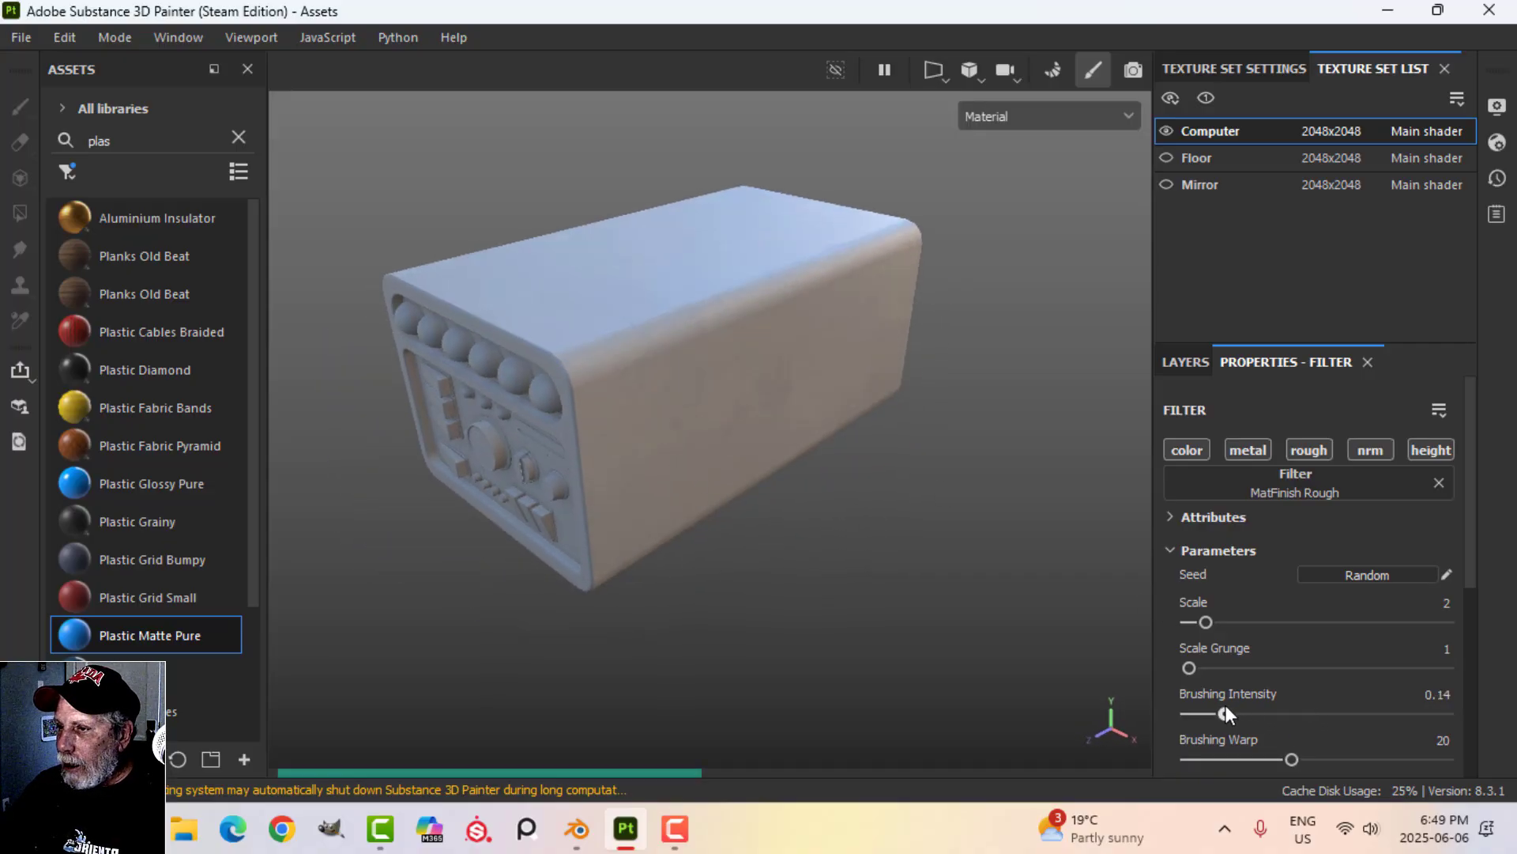
alt+drag(847, 585, 885, 467)
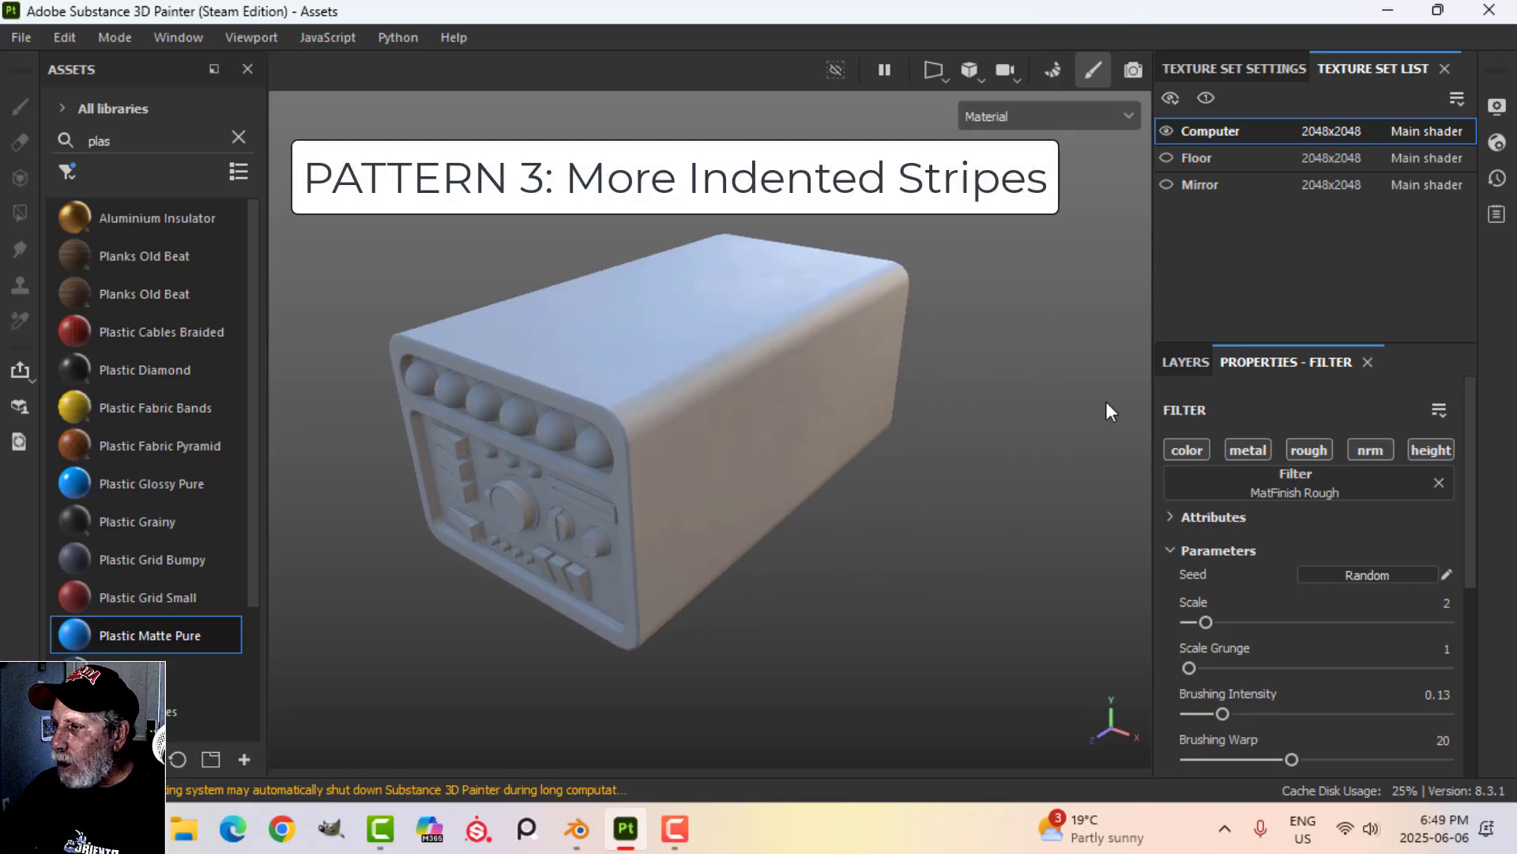
- Select the Plastic Matte Pure layer and switch to an orthographic view facing the computer's long side squarely
click(1187, 366)
click(1264, 447)
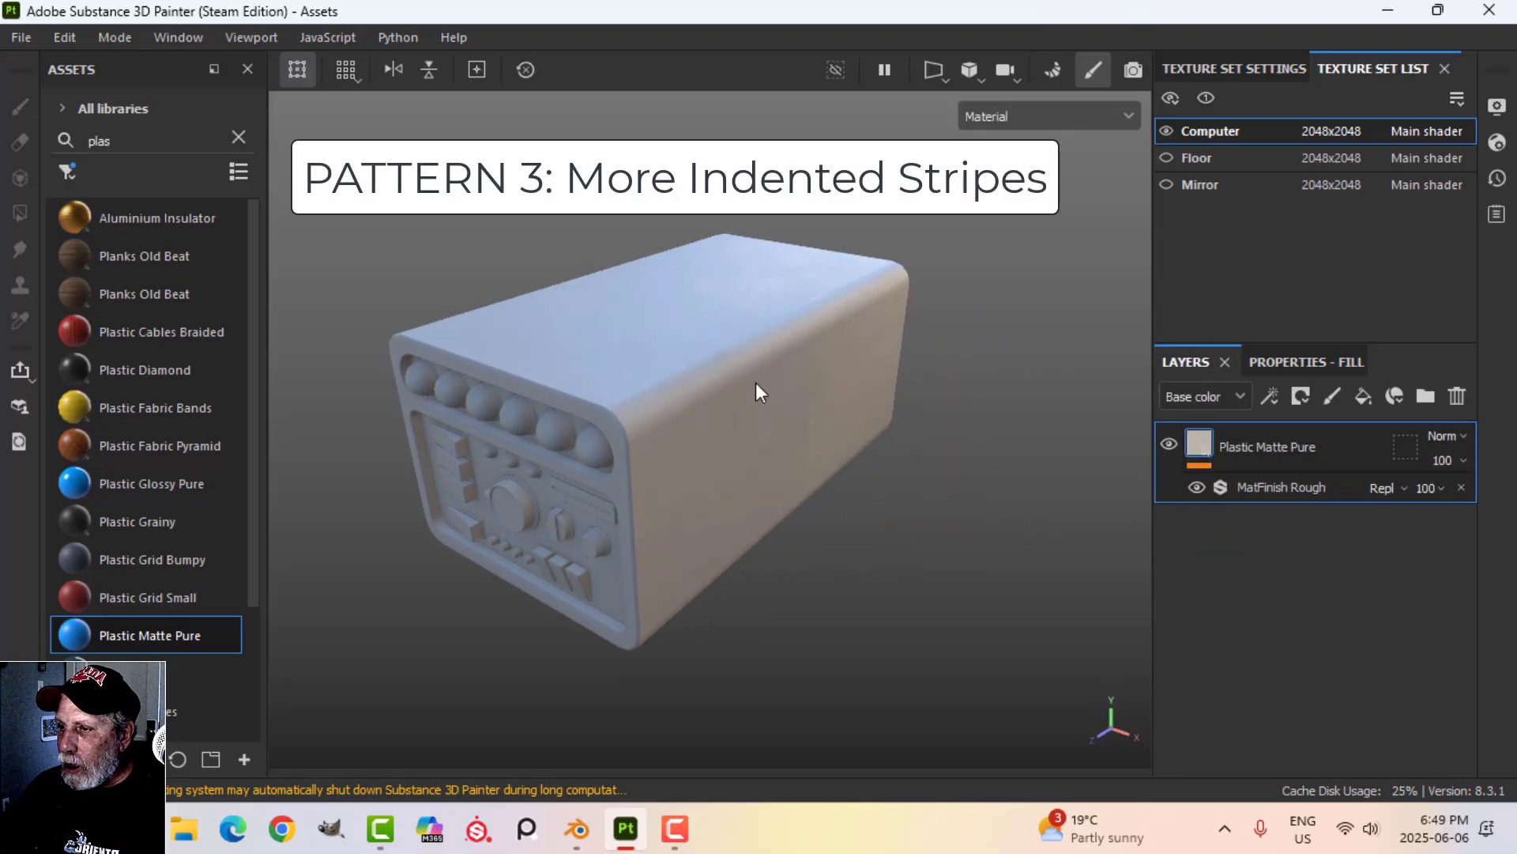
alt+drag(908, 512, 920, 388)
click(973, 70)
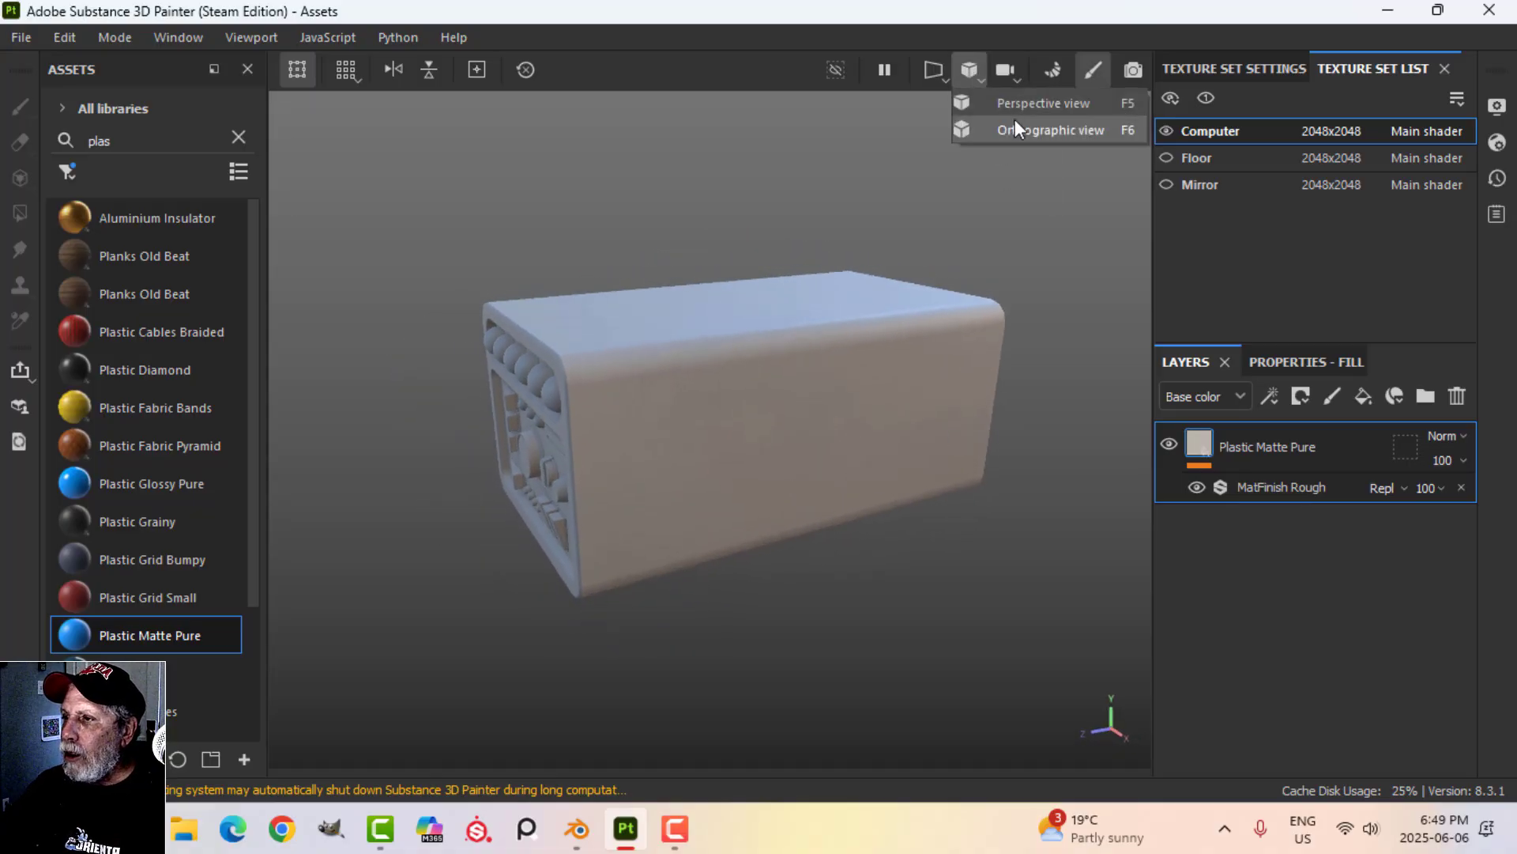
click(1018, 124)
alt+drag(896, 447, 816, 389)
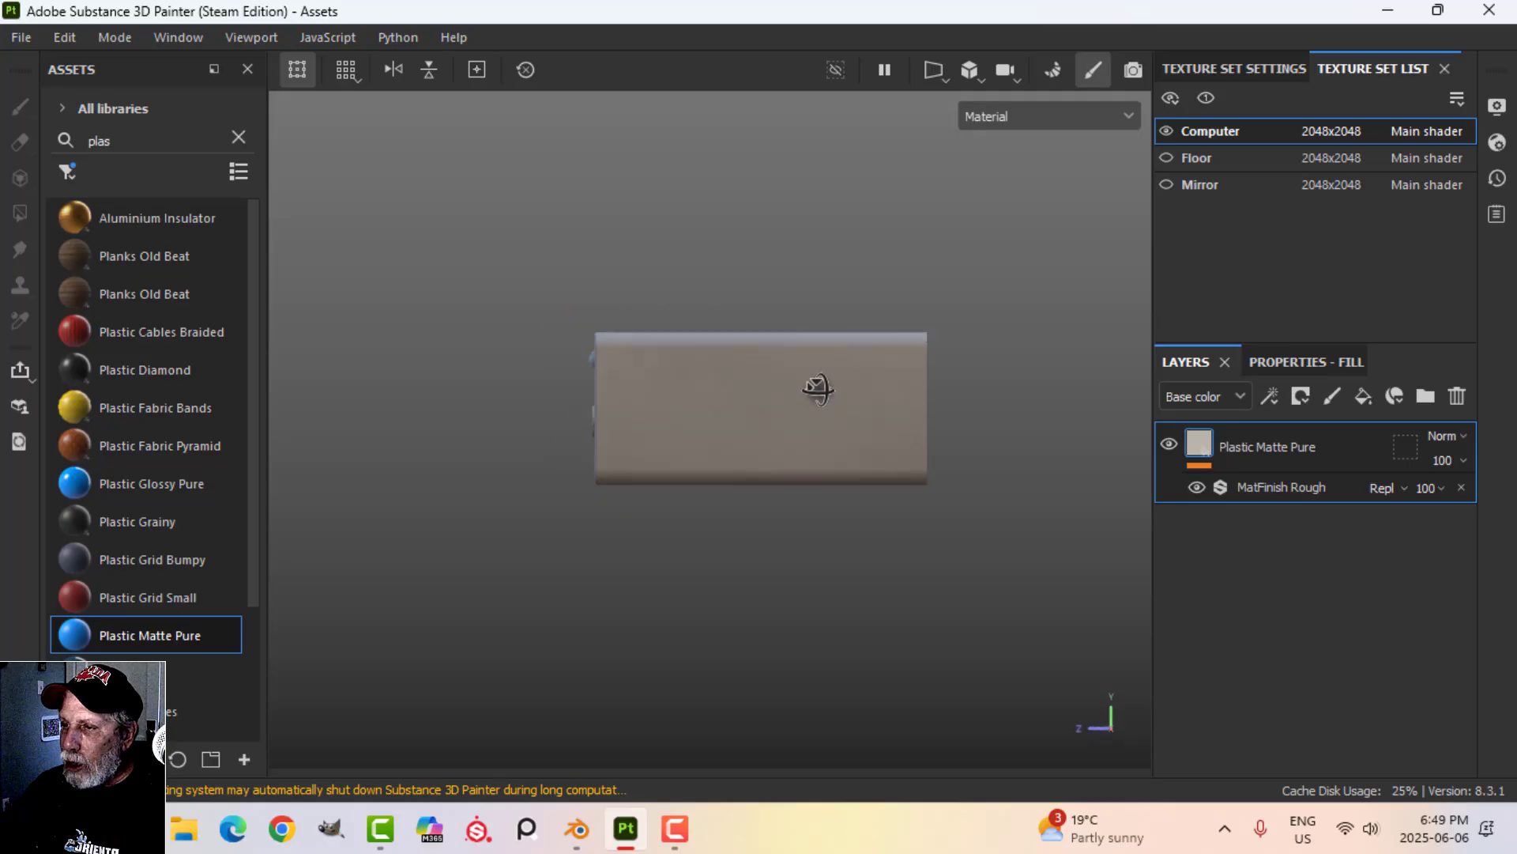
scroll(872, 408, up, 2)
scroll(886, 426, up, 1)
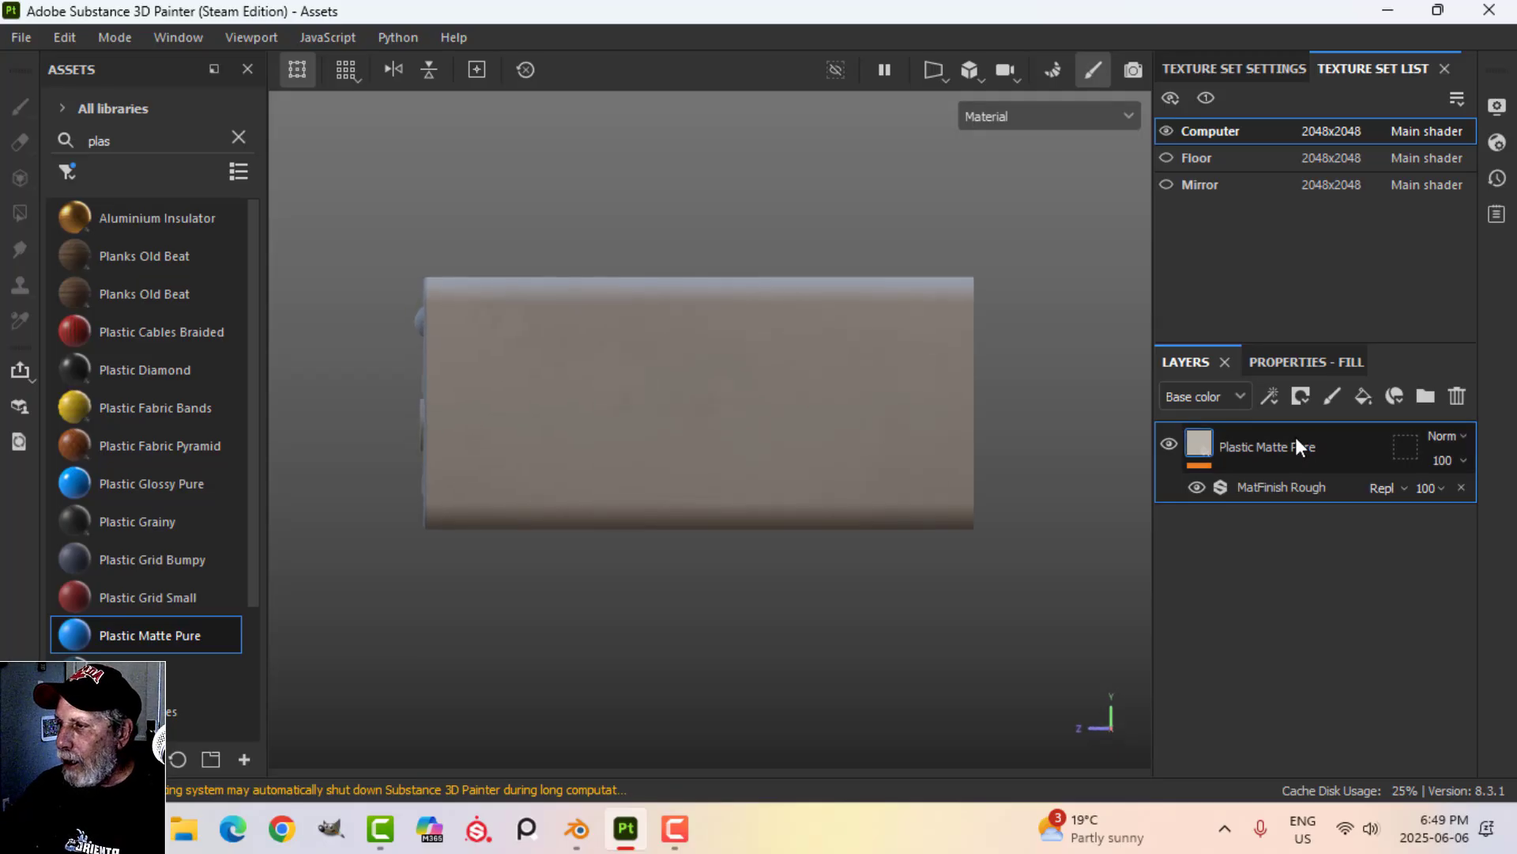
- Add a fill layer above the plastic with only the height channel enabled and its height set to -0.4857
click(1357, 399)
click(1306, 362)
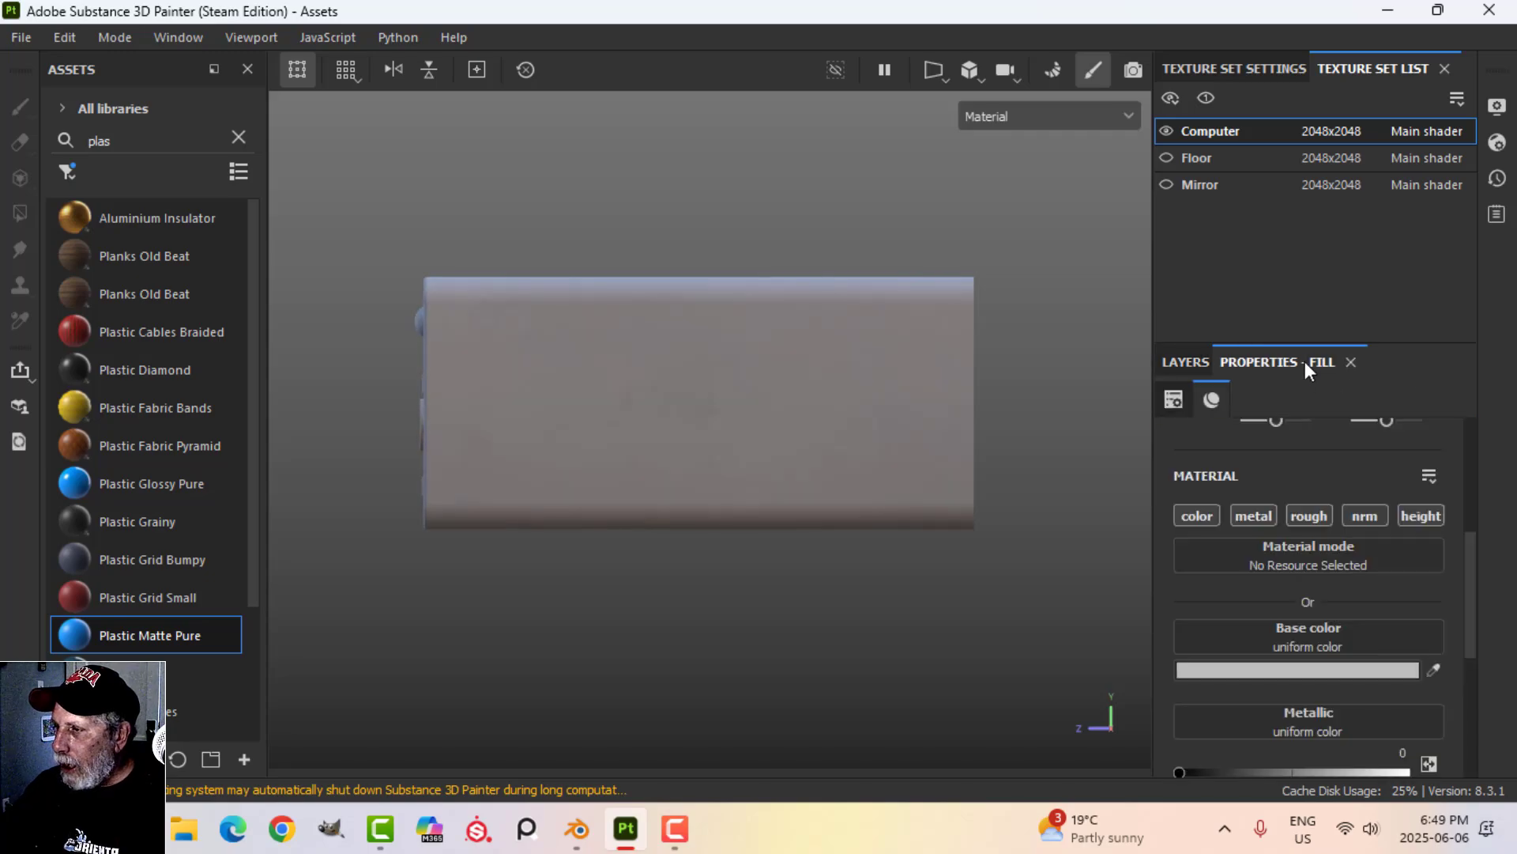
click(1406, 516)
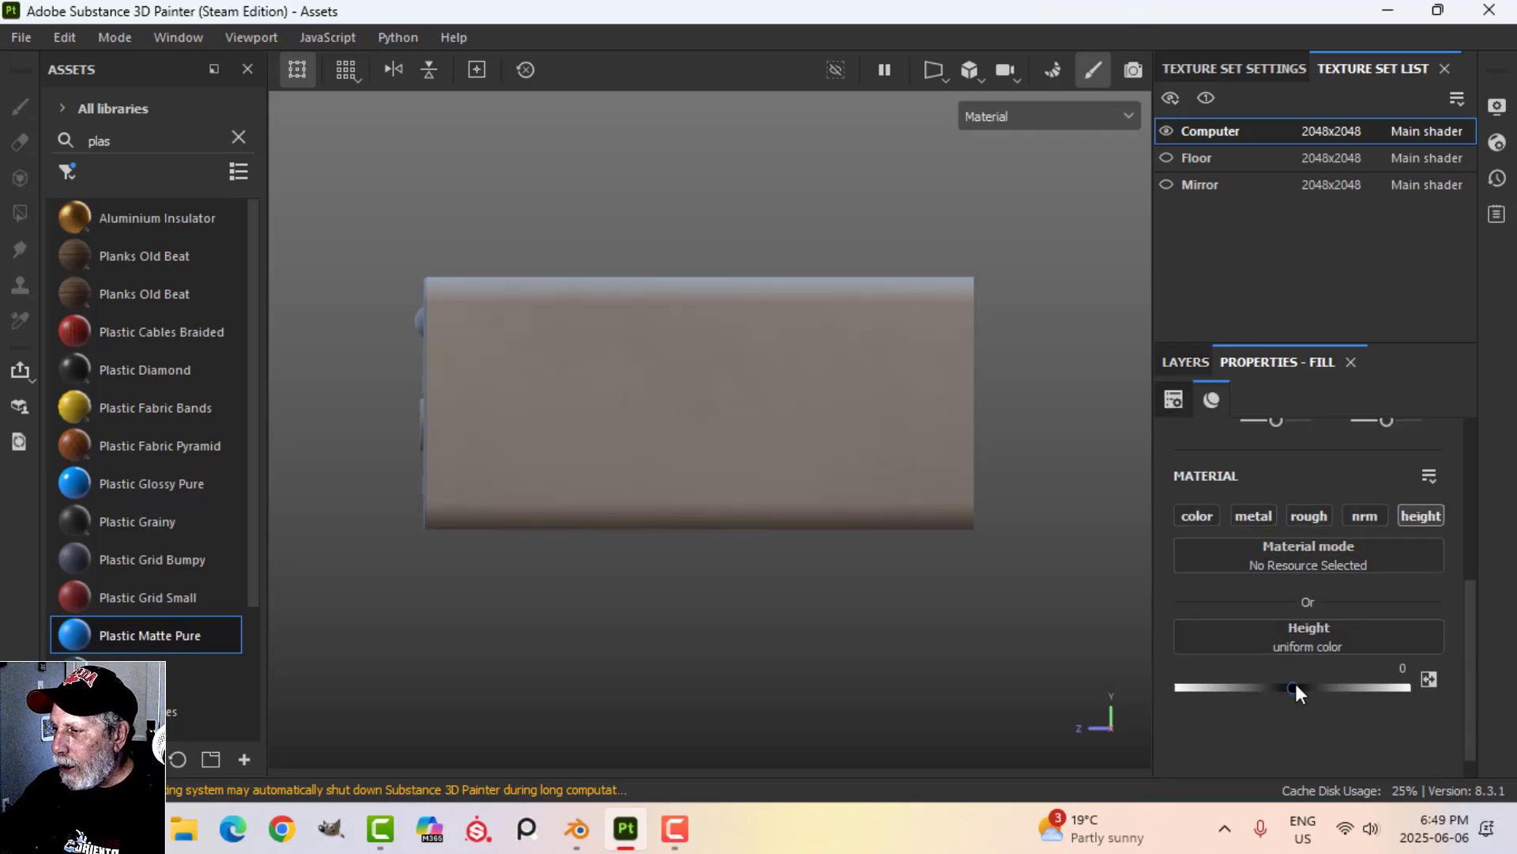
drag(1297, 688, 1236, 690)
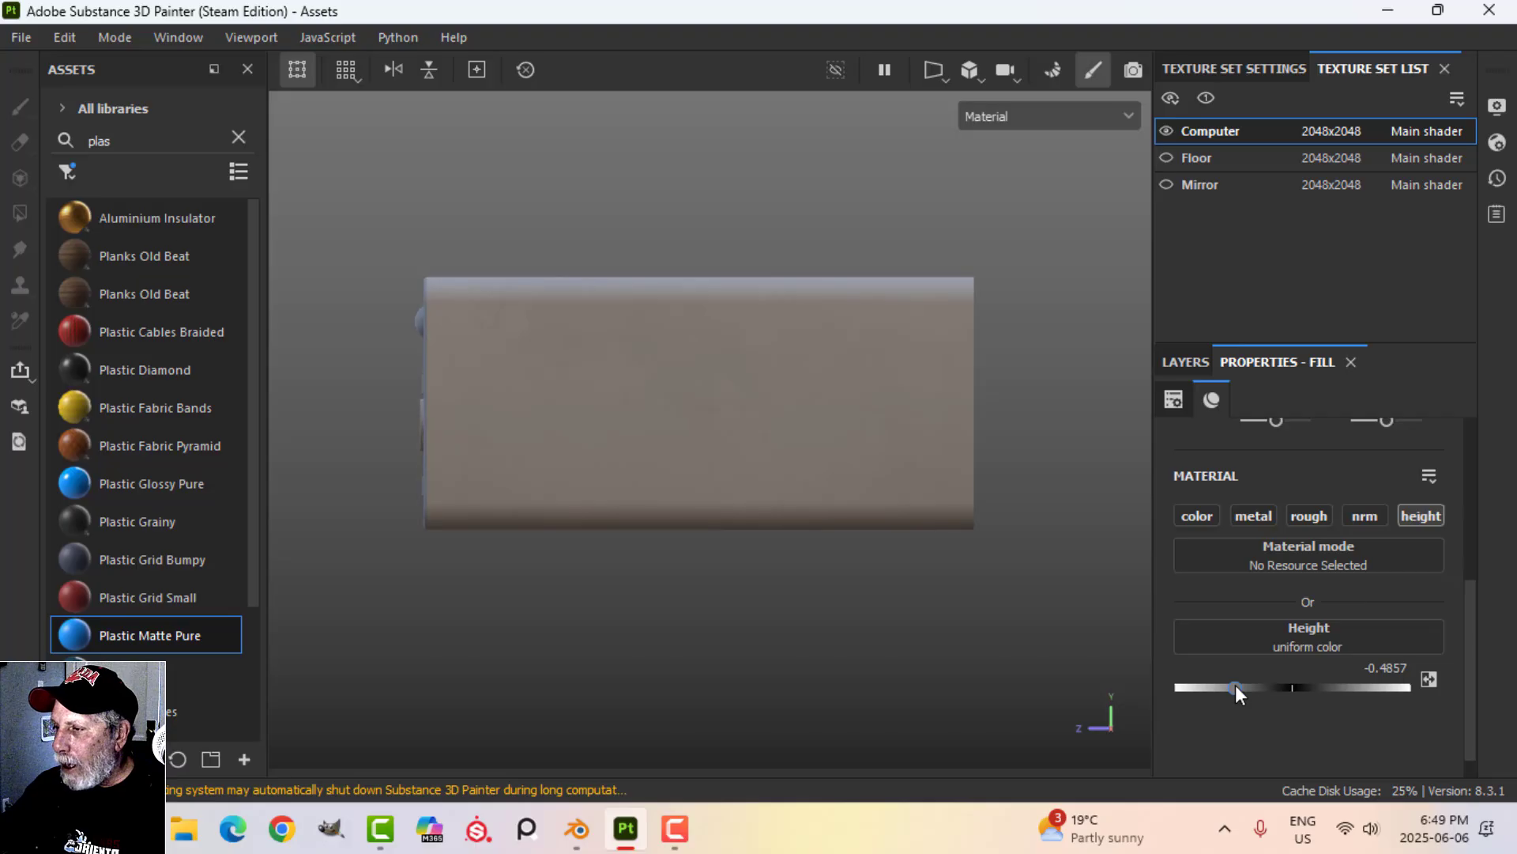
click(1185, 362)
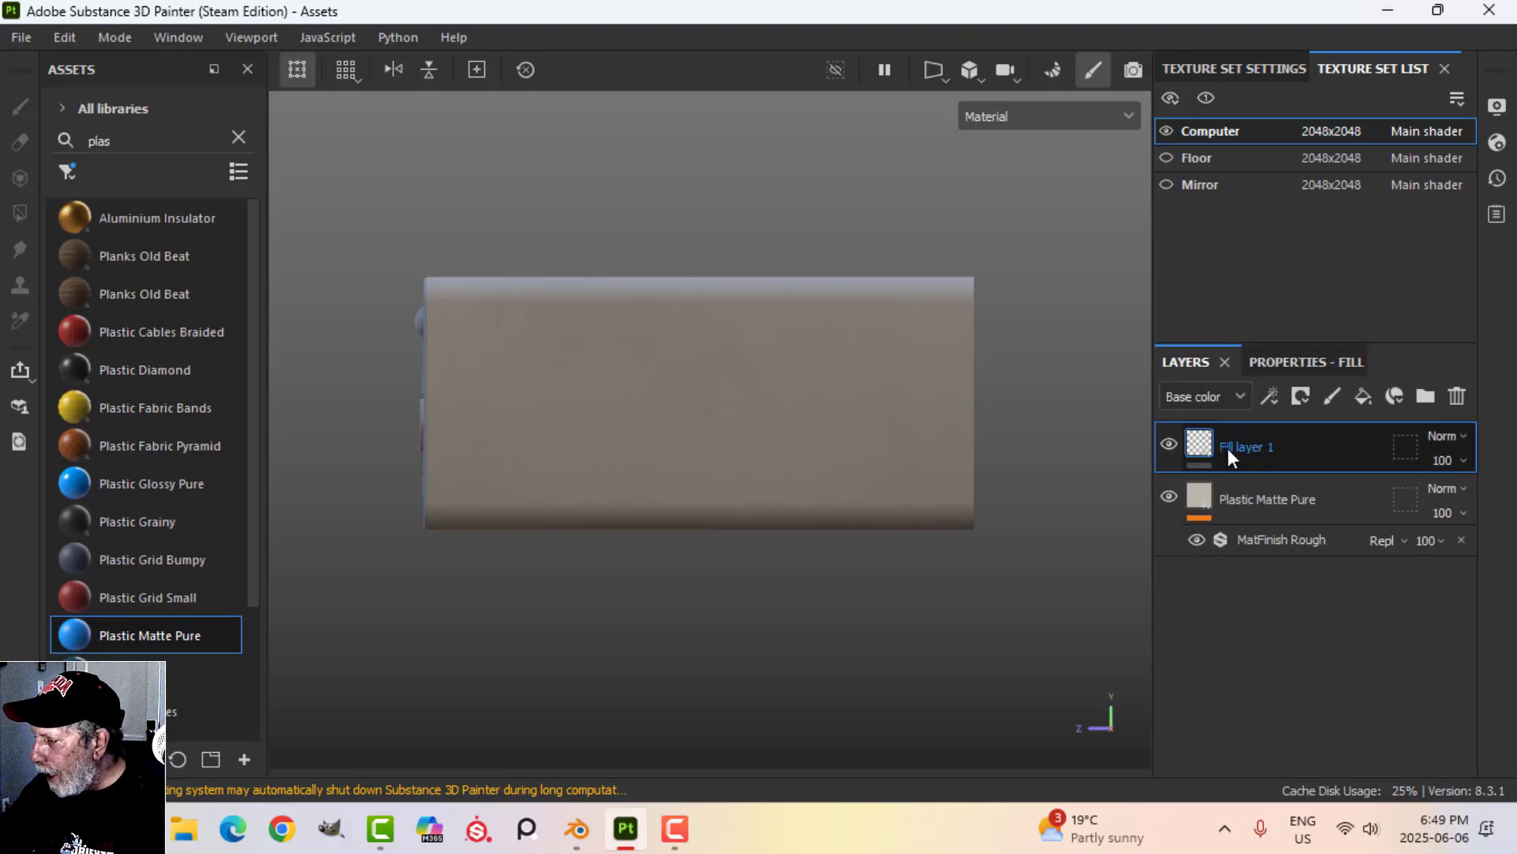
- Add a black mask to the fill layer and paint a straight horizontal panel across the computer's side with a square brush of size 4.39
click(1301, 396)
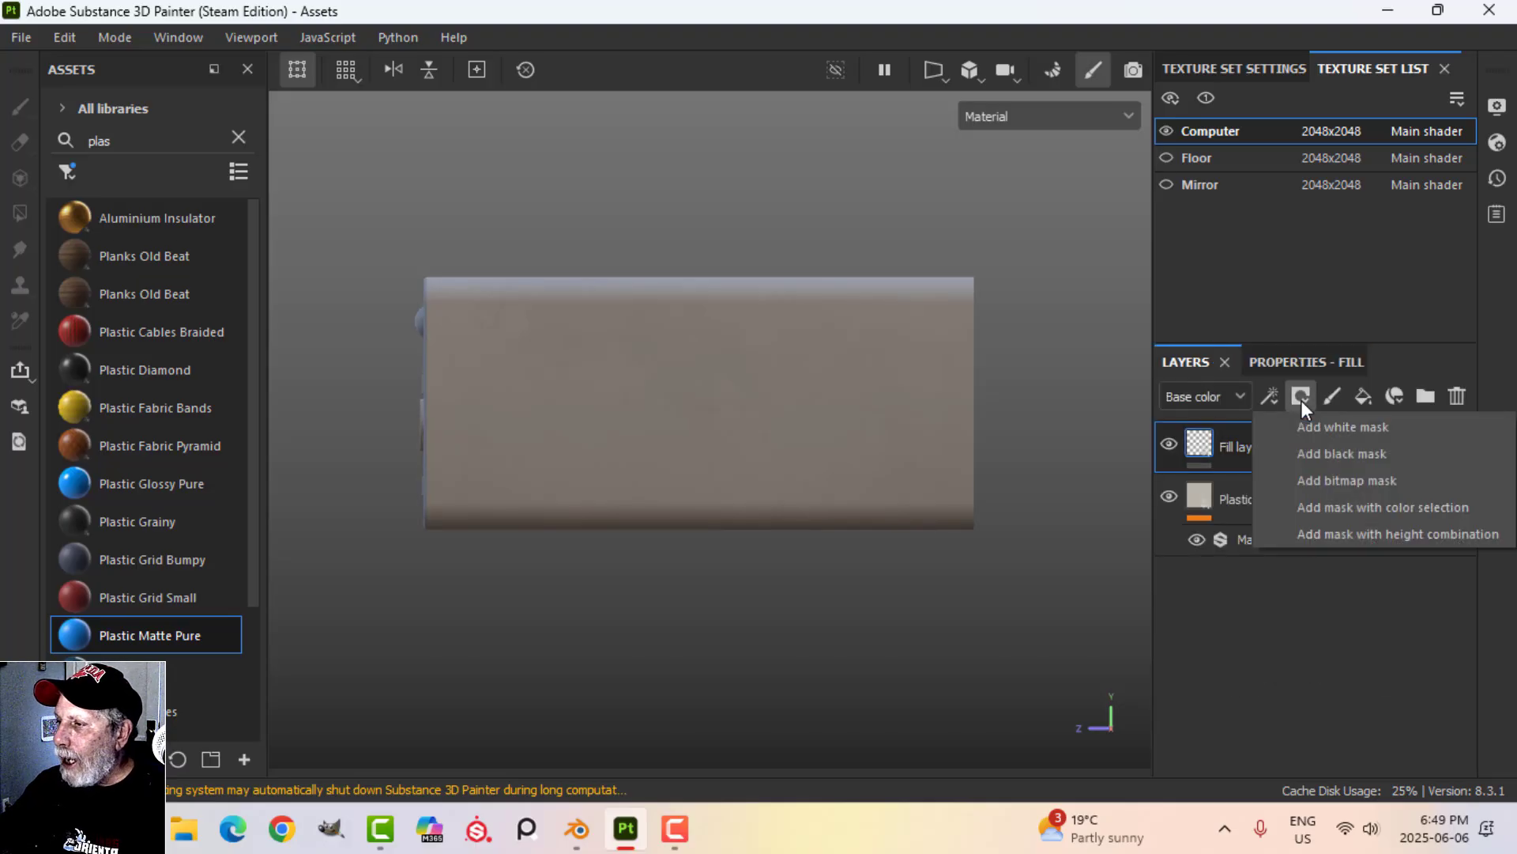
click(1321, 447)
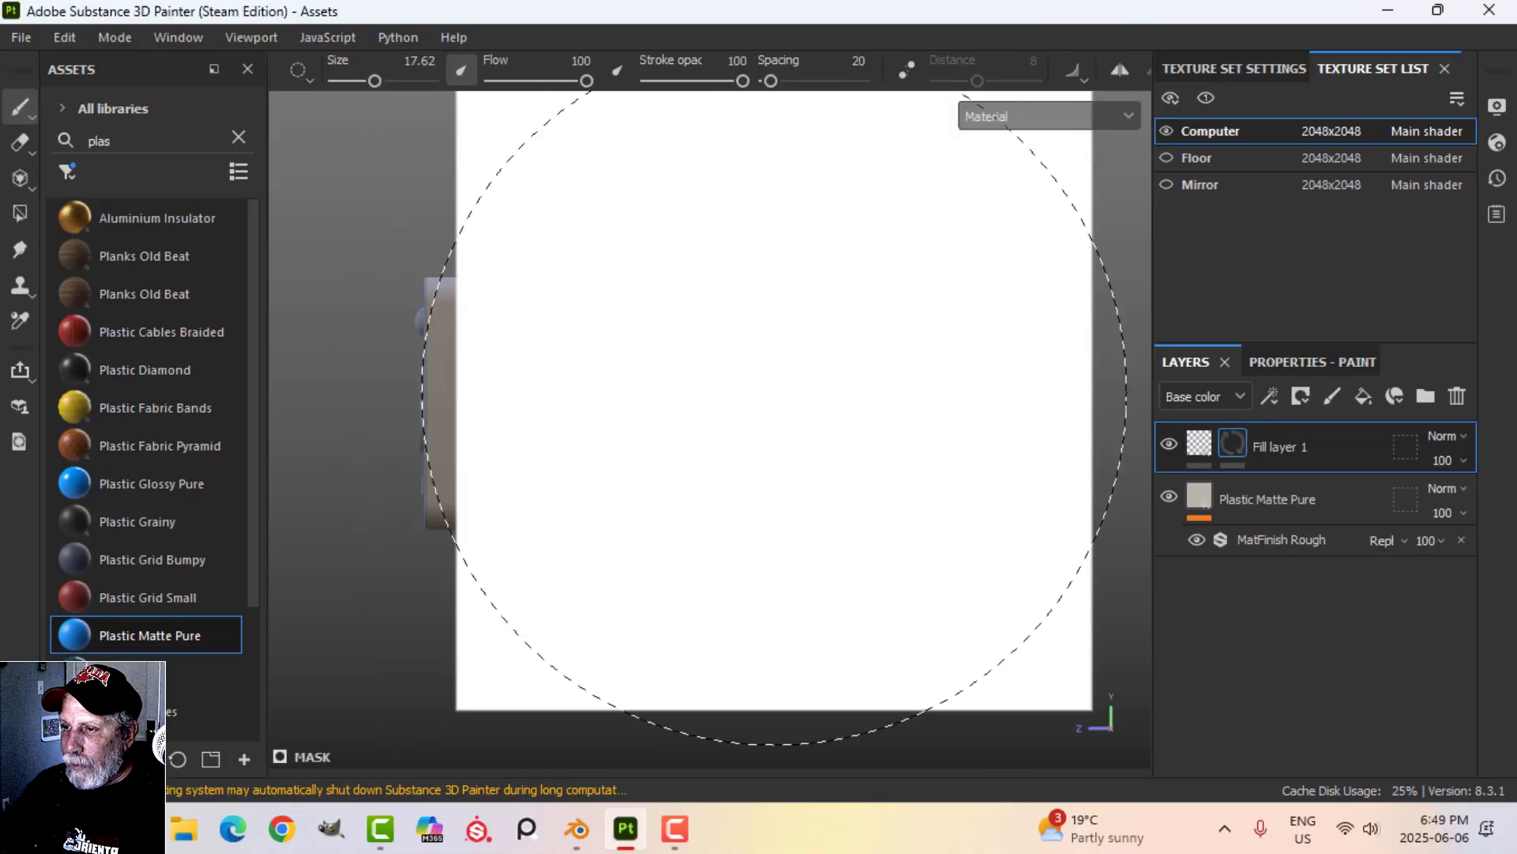
key(bracketright)
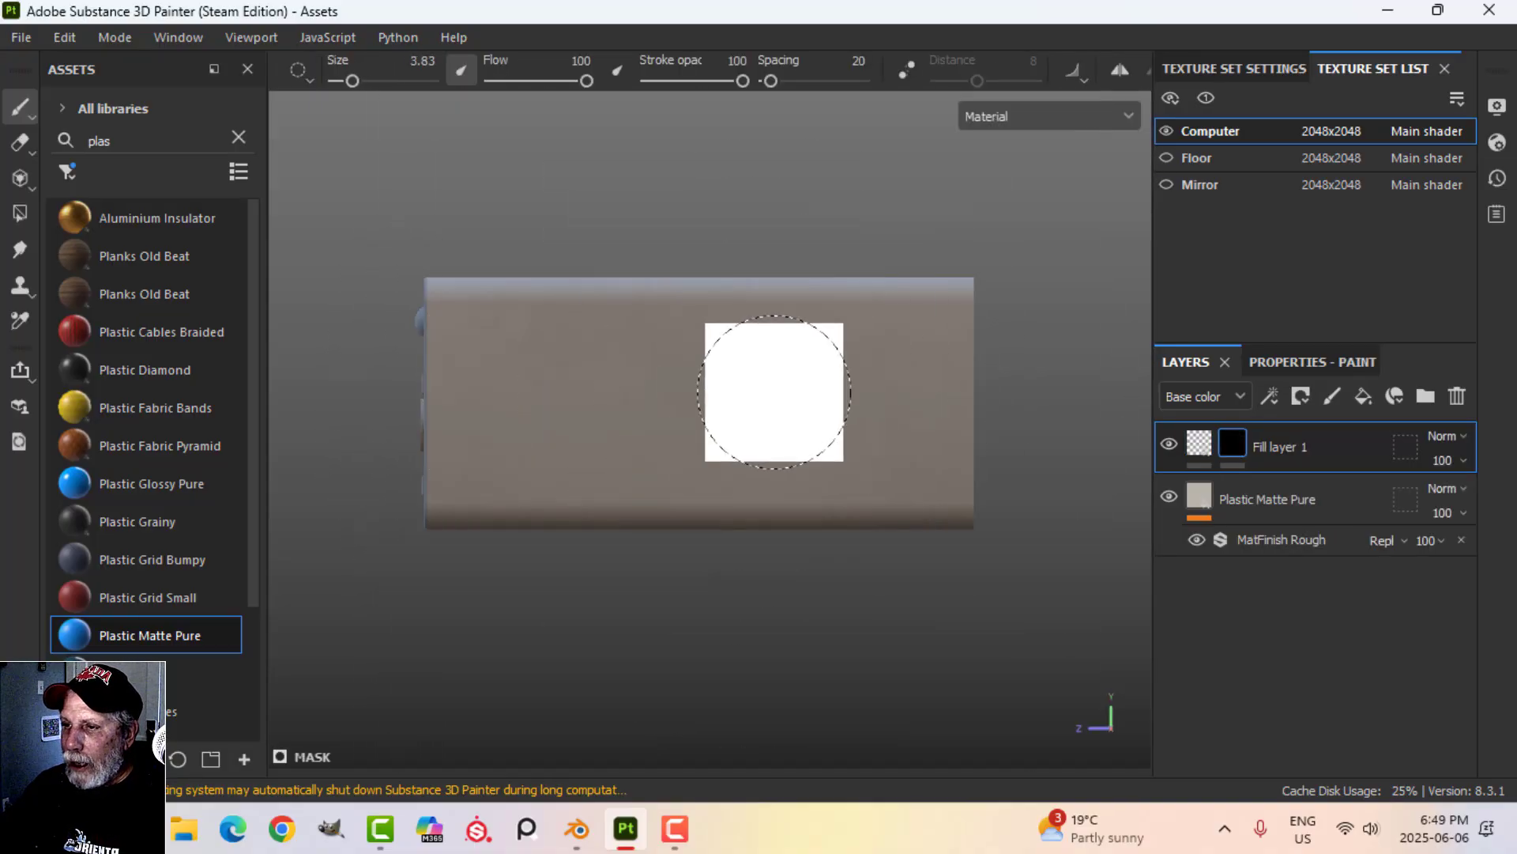
key(bracketright)
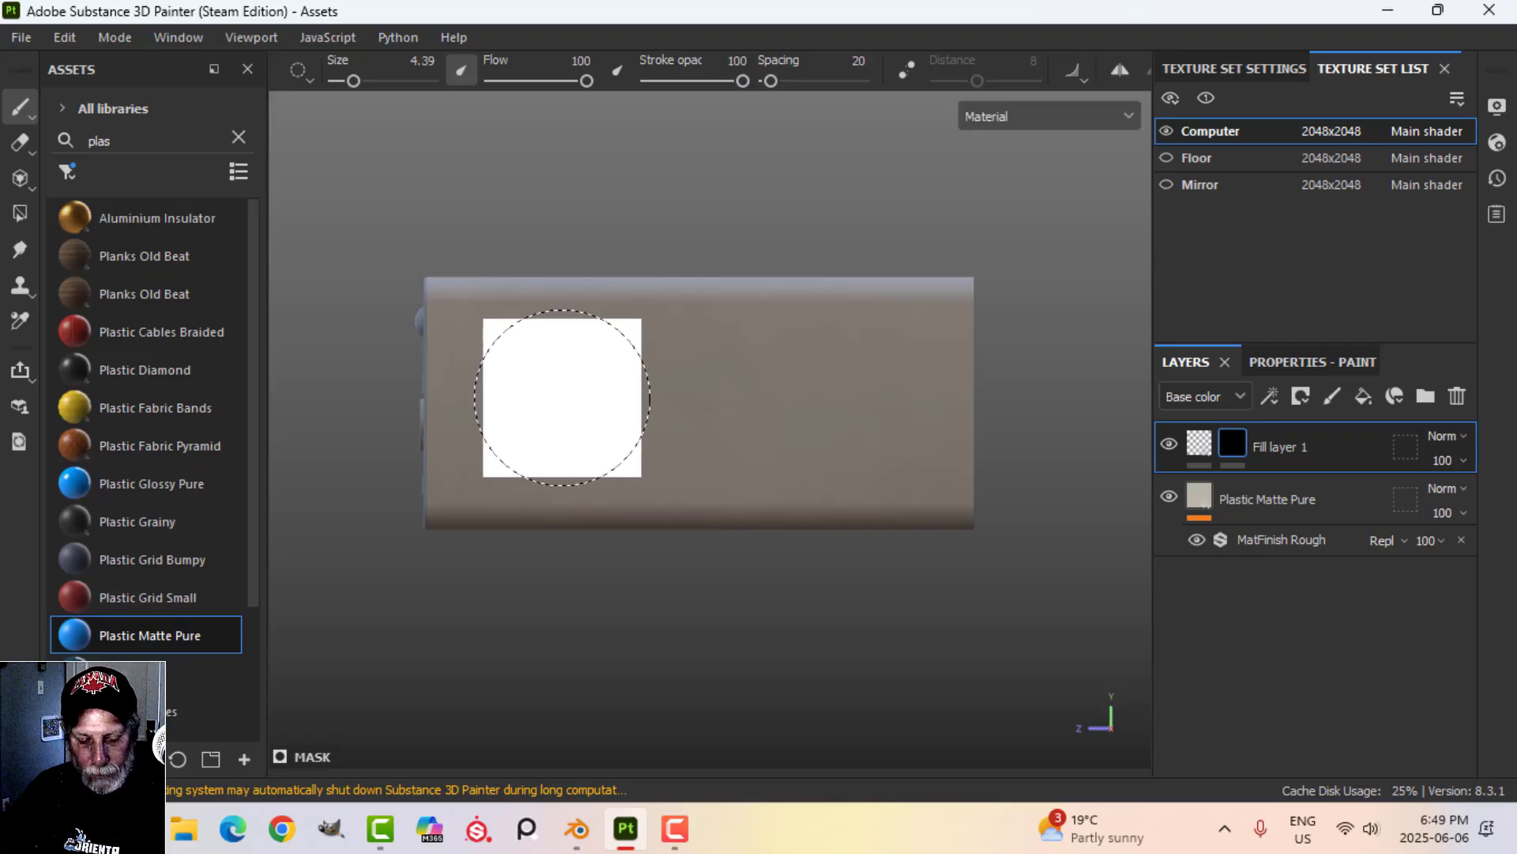
click(561, 397)
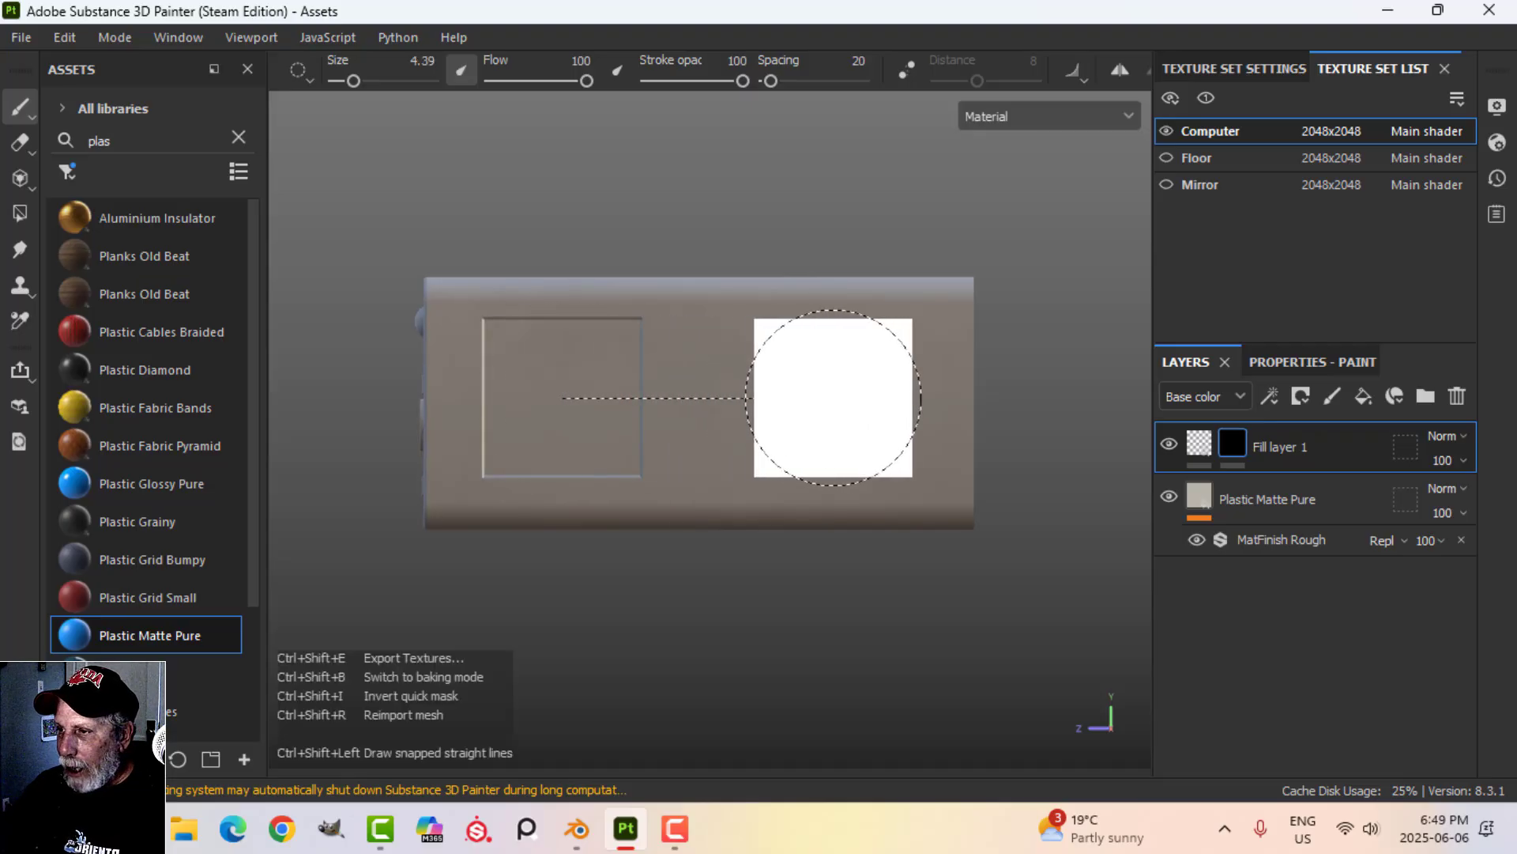
shift+click(854, 397)
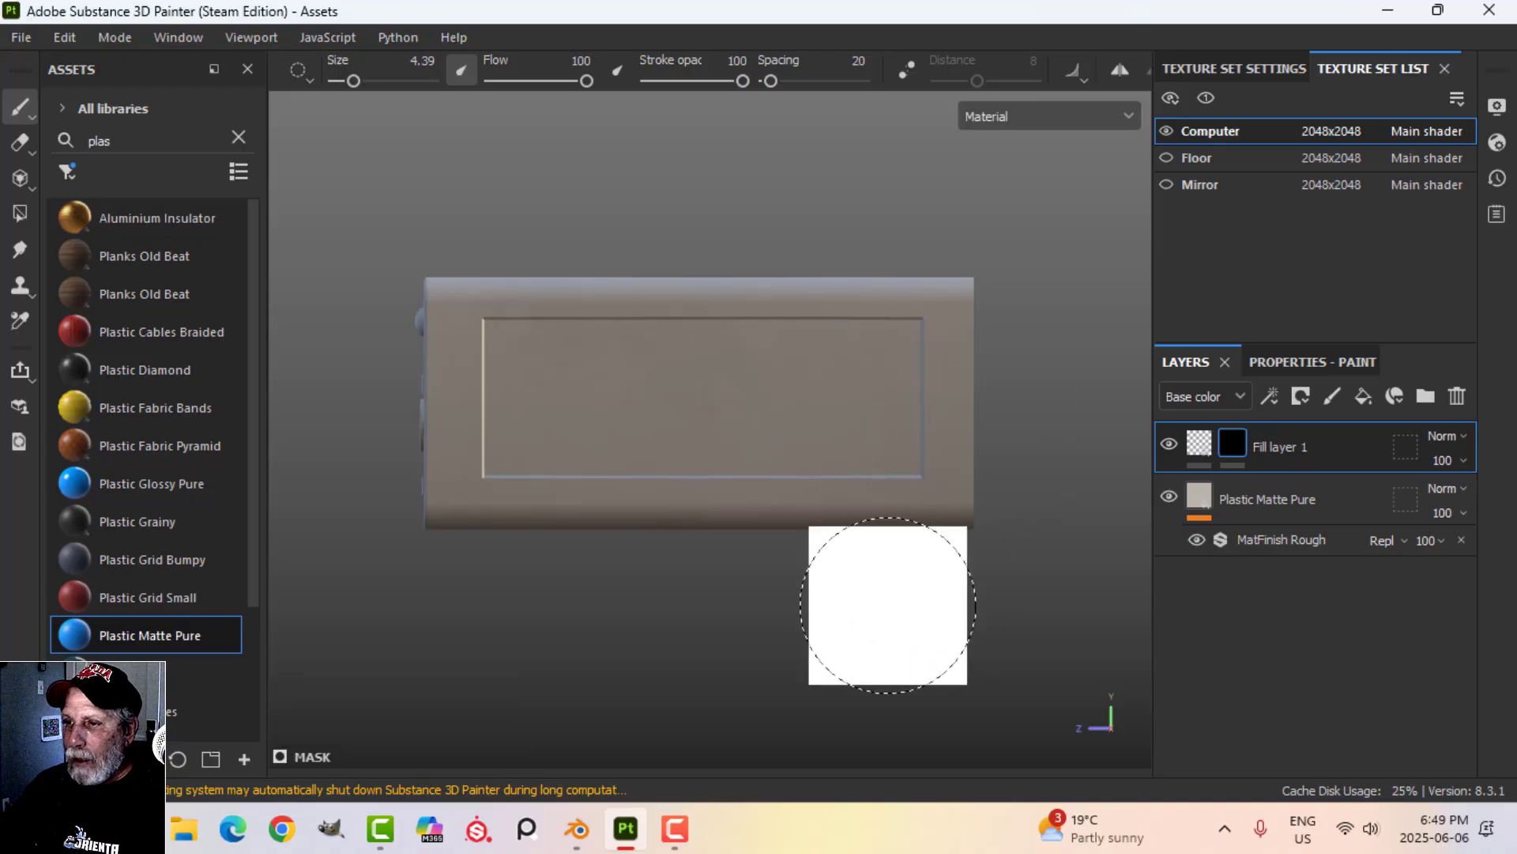
- Reduce the mask brush size to 1.12 and orbit to the computer's front
key(bracketleft)
key(bracketleft)
key(bracketleft)
key(bracketleft)
key(bracketleft)
key(bracketleft)
key(bracketleft)
key(bracketleft)
key(bracketleft)
key(bracketleft)
key(bracketleft)
key(bracketleft)
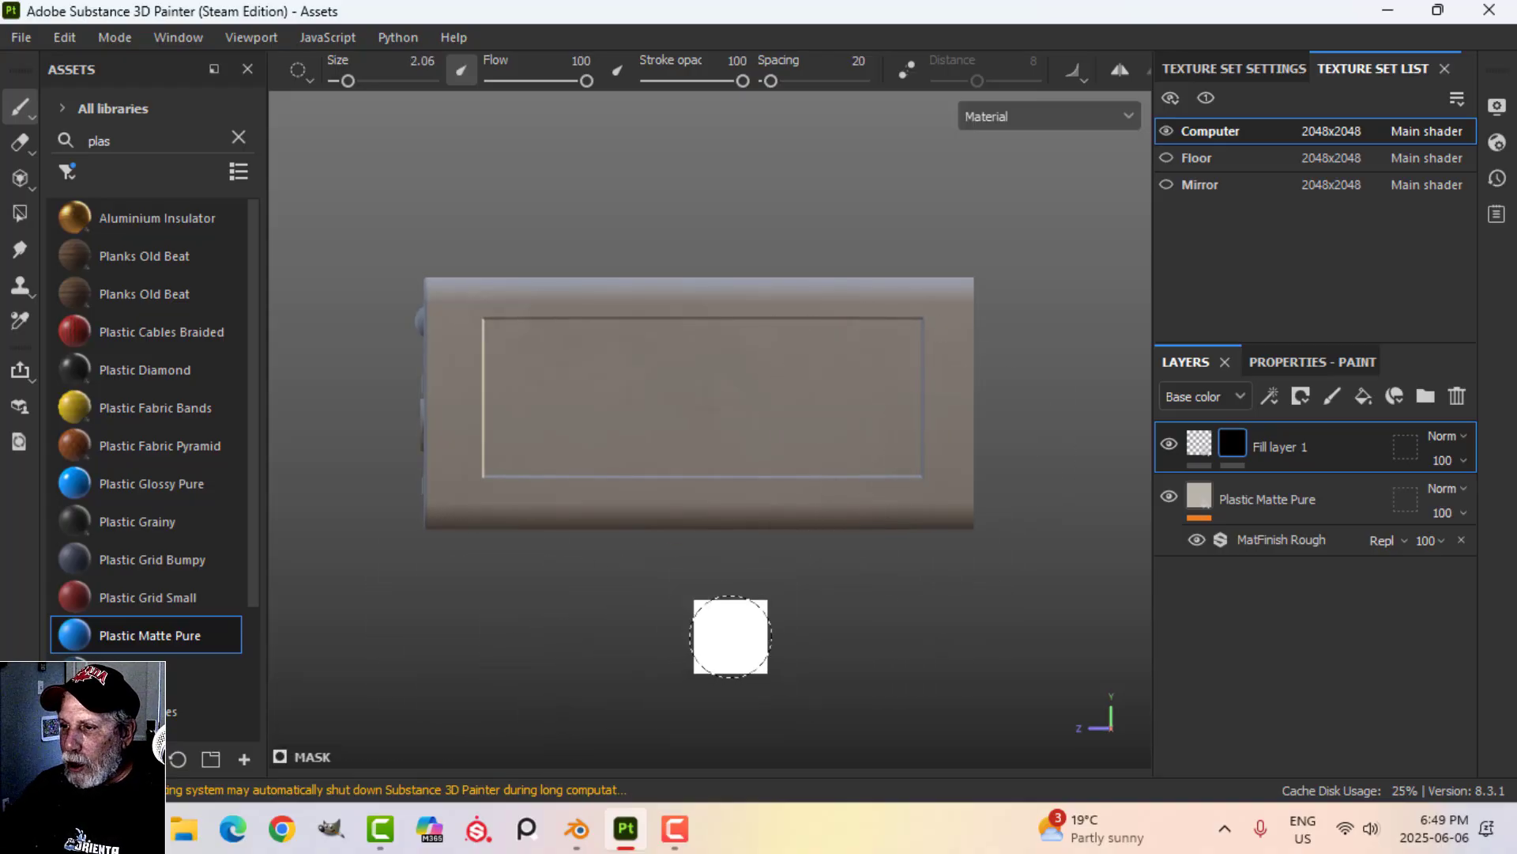
mouse_move(596, 603)
alt+mouse_down()
mouse_move(748, 576)
mouse_move(681, 484)
mouse_move(750, 442)
mouse_move(927, 511)
mouse_move(860, 519)
mouse_move(711, 481)
mouse_move(823, 450)
mouse_move(921, 451)
alt+mouse_up()
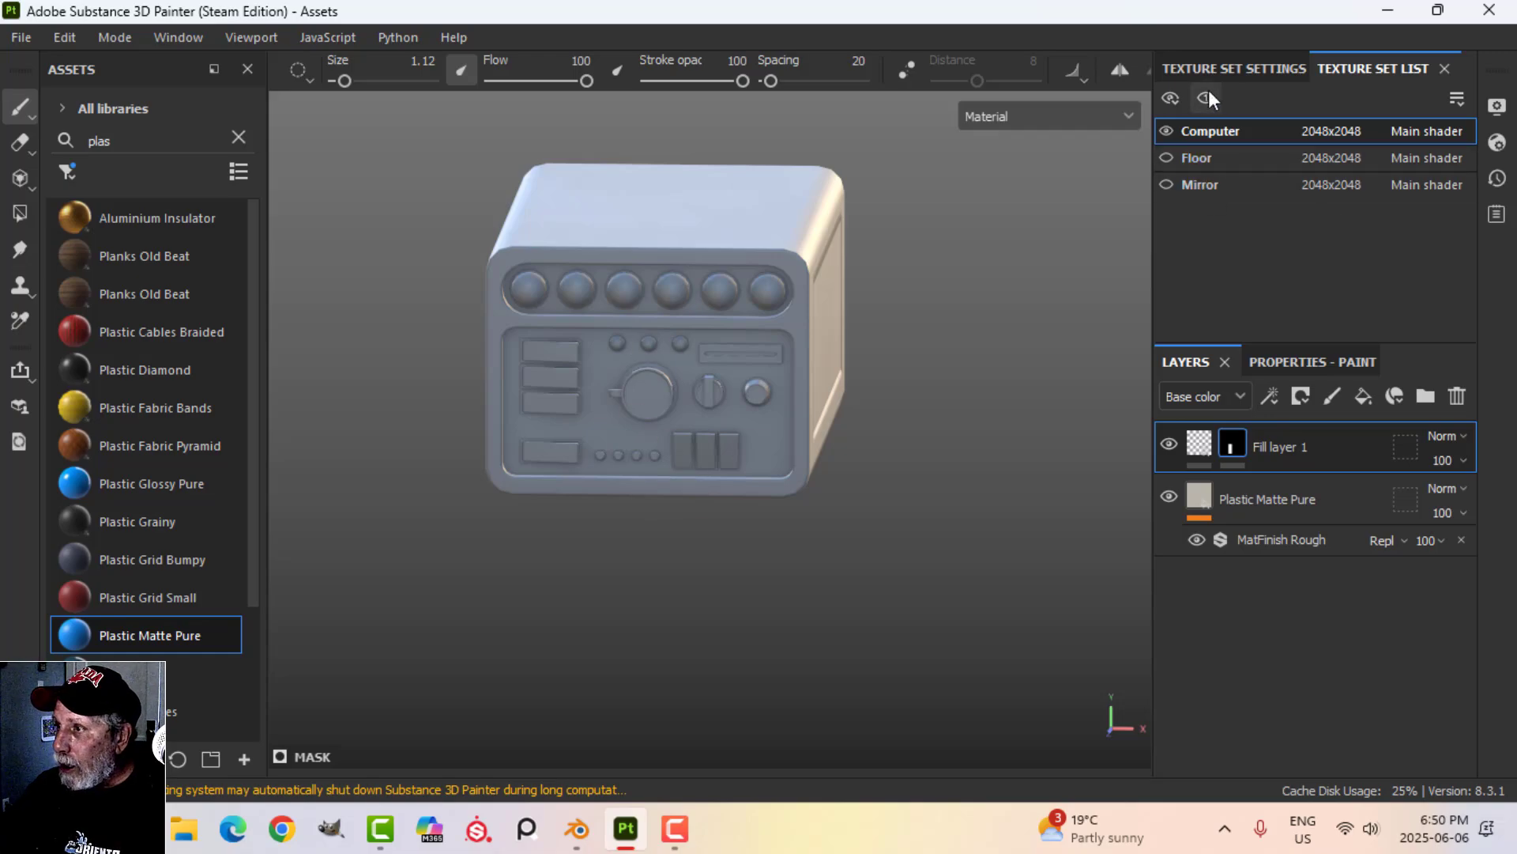
- Show all texture sets to examine the computer against the grooved floor from several angles, and isolate the Computer set again
click(1169, 92)
click(1215, 124)
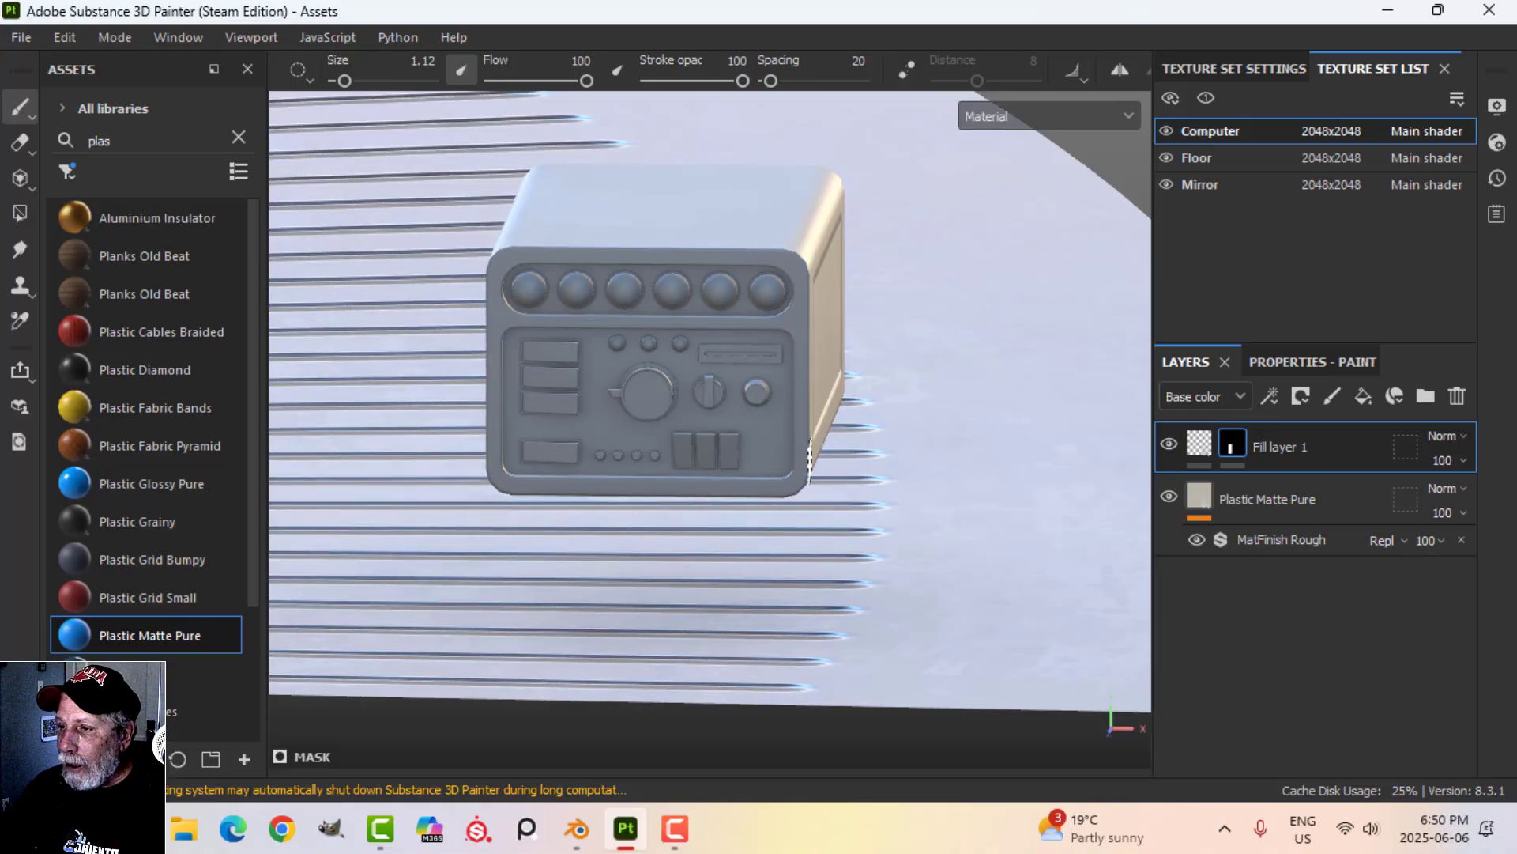
scroll(804, 463, down, 5)
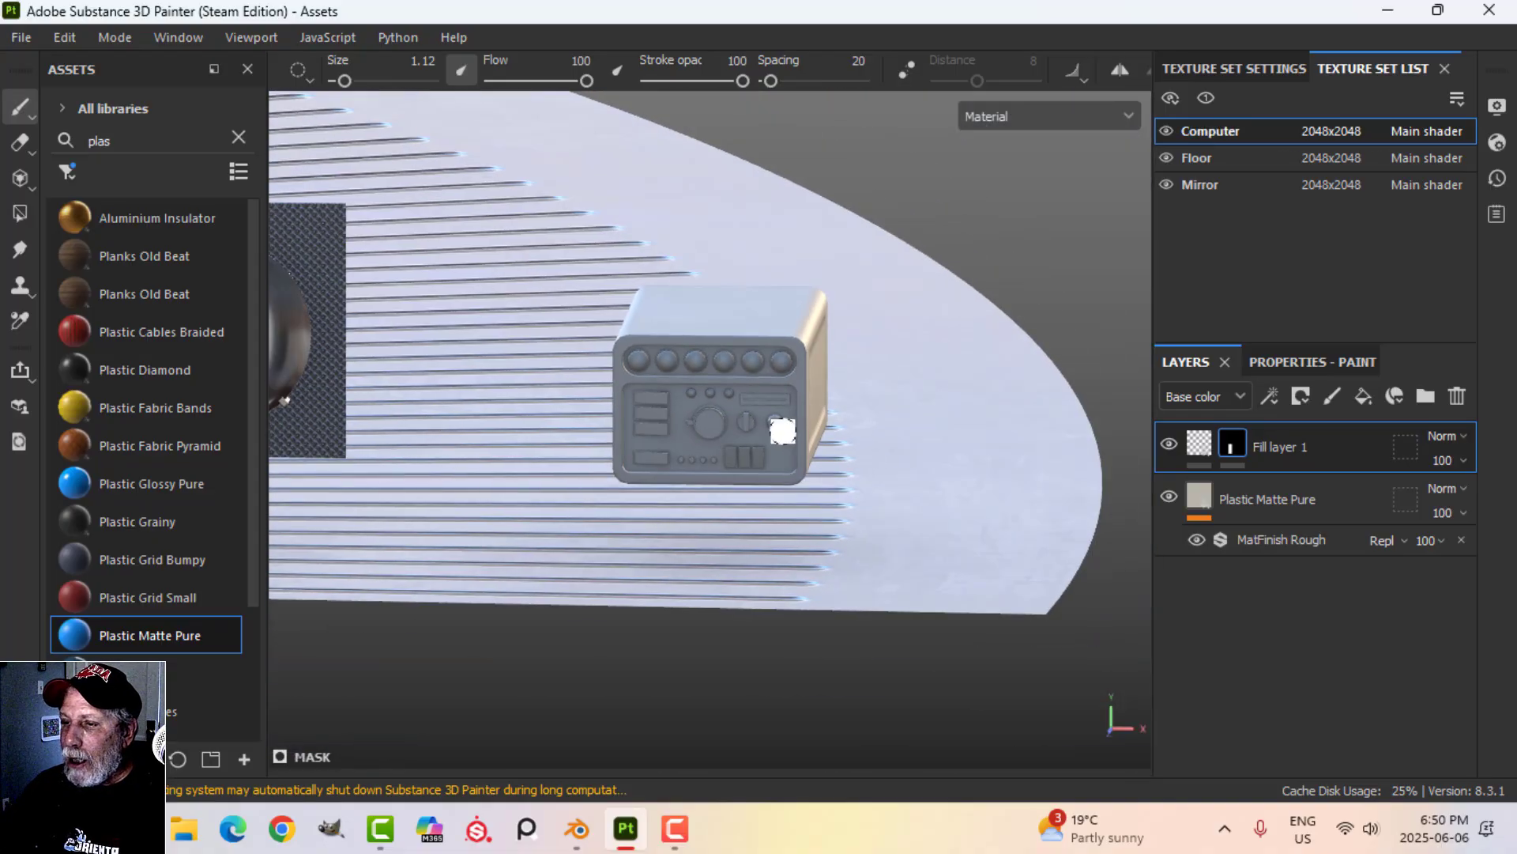
alt+drag(783, 431, 721, 467)
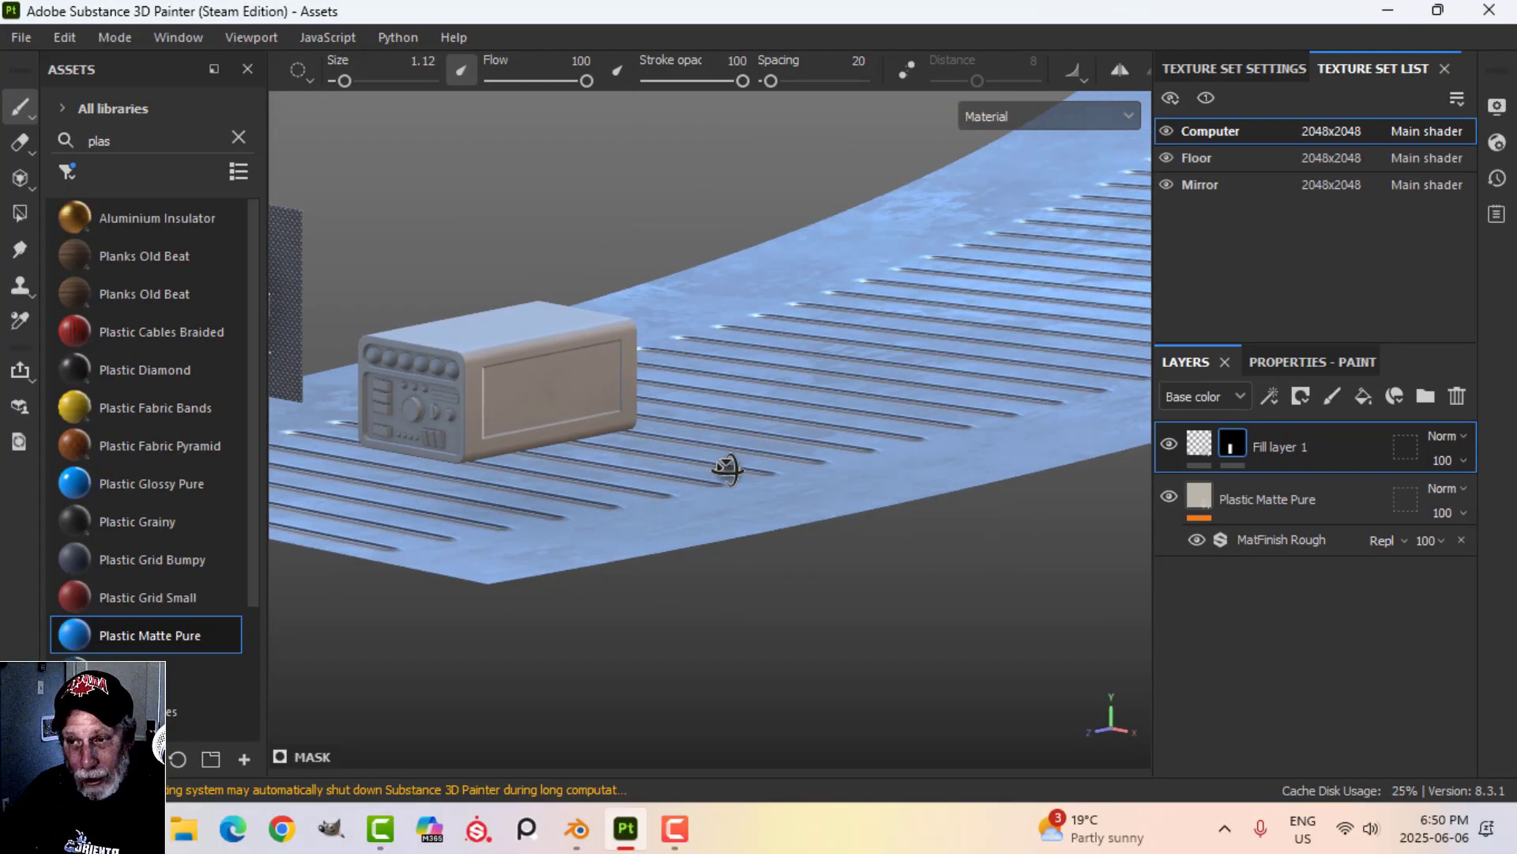
mouse_move(530, 403)
alt+mouse_down()
mouse_move(585, 411)
mouse_move(522, 402)
alt+mouse_up()
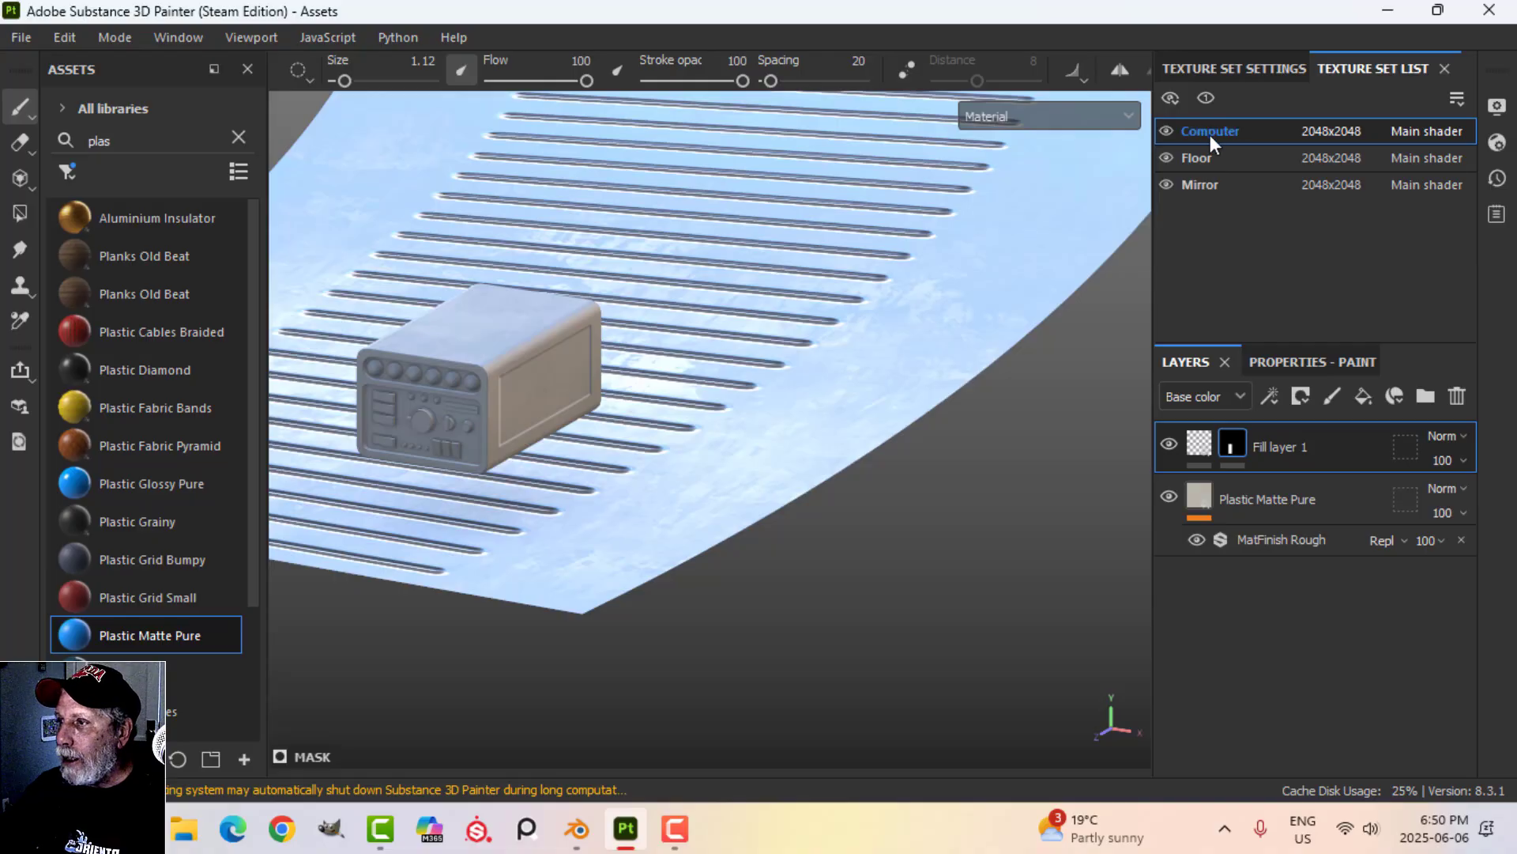
click(1205, 99)
alt+drag(677, 400, 595, 388)
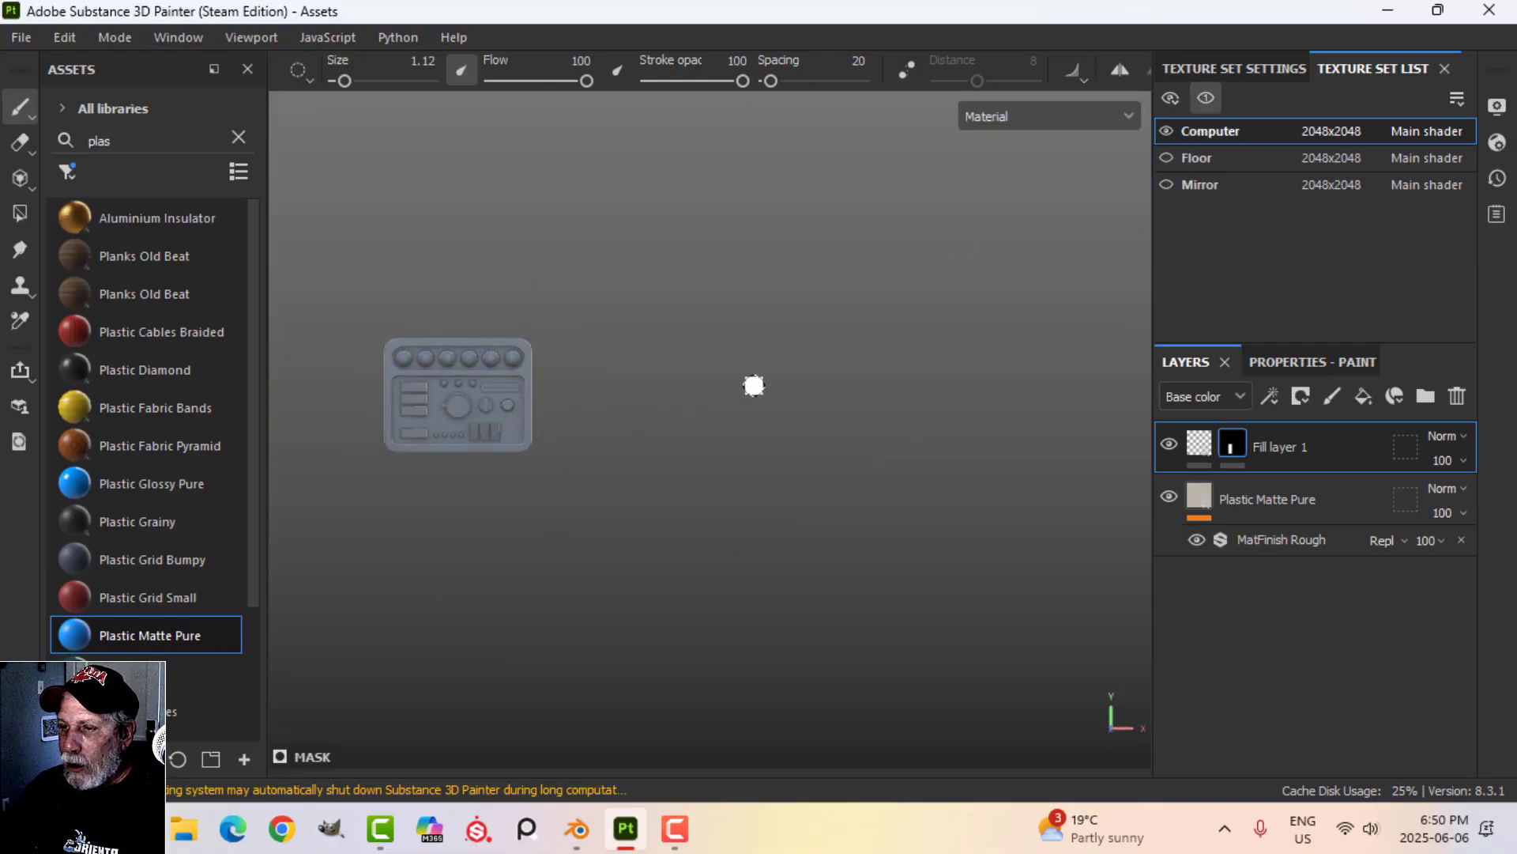
- Trim the indented panel on the computer's side with straight horizontal mask-erasing strokes along its upper and lower edges
alt+drag(755, 386, 680, 430)
mouse_move(681, 430)
alt+middle_down()
mouse_move(890, 461)
mouse_move(741, 498)
alt+middle_up()
scroll(797, 437, up, 4)
scroll(588, 411, up, 1)
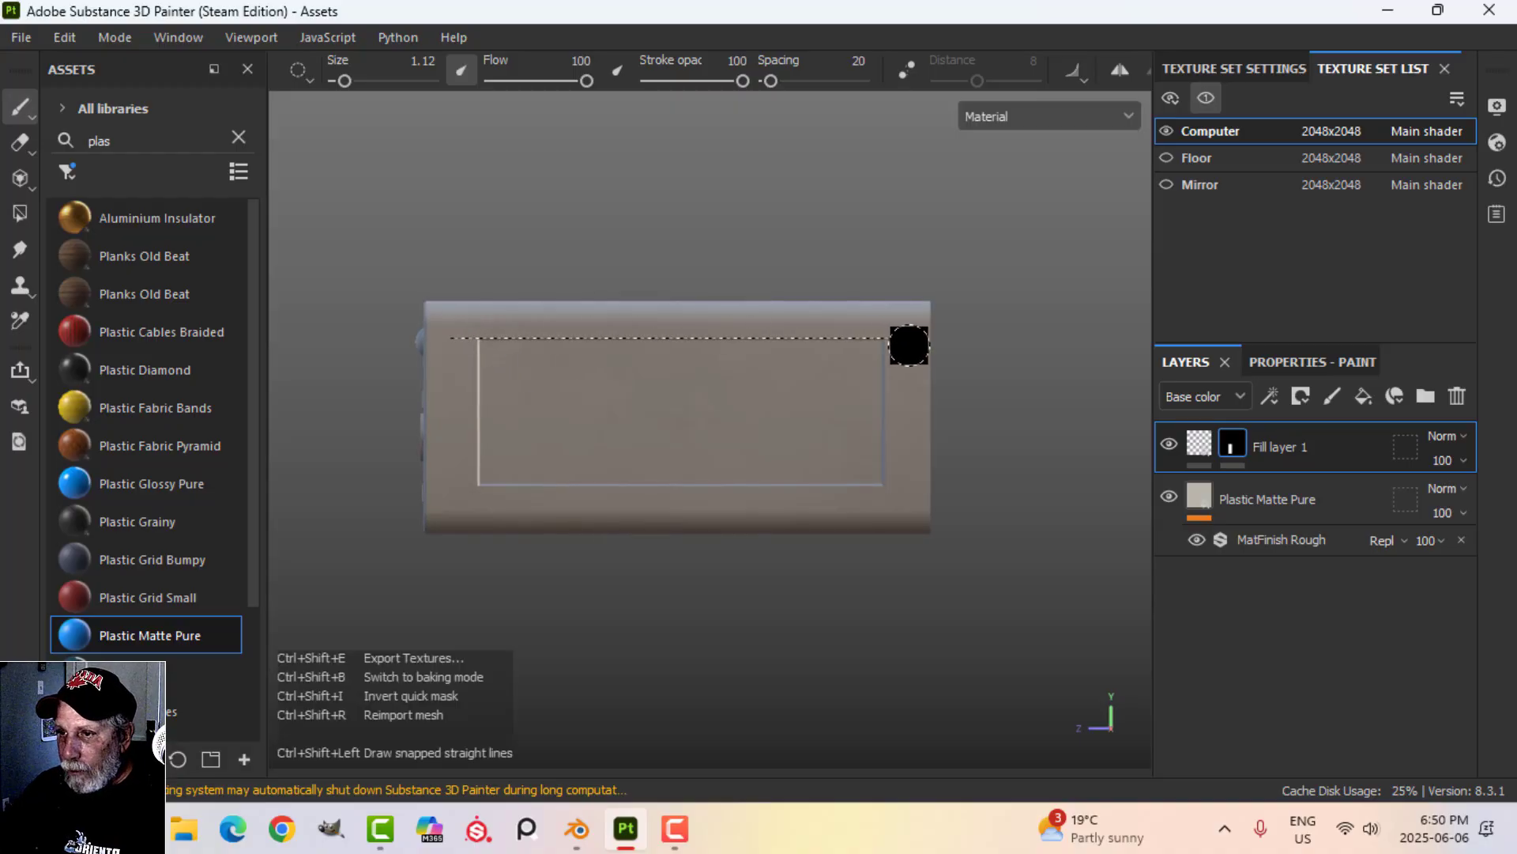
shift+click(909, 342)
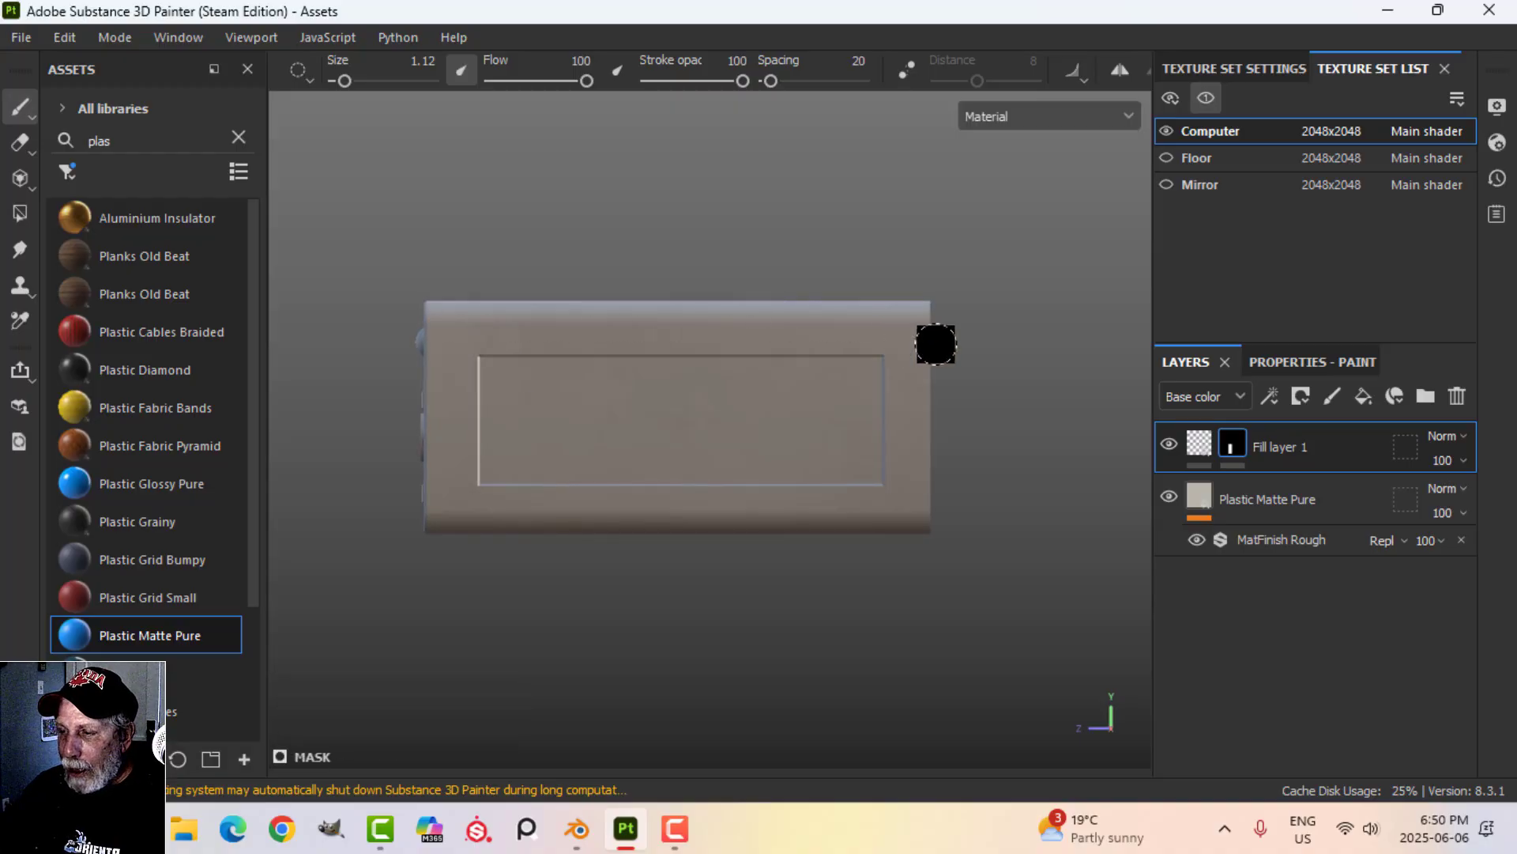
click(439, 494)
shift+click(979, 512)
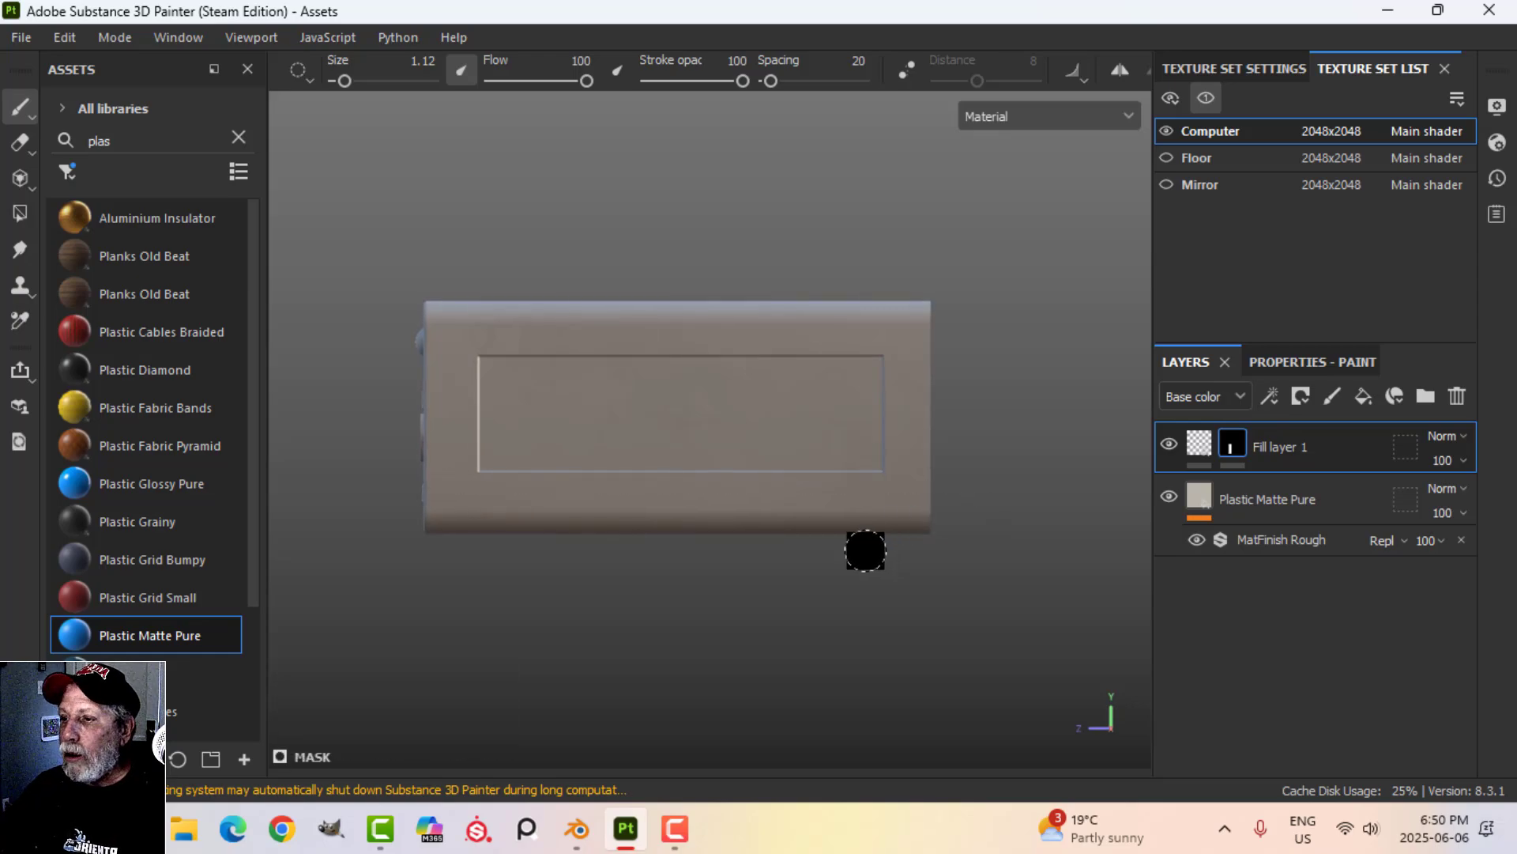
alt+drag(866, 551, 773, 595)
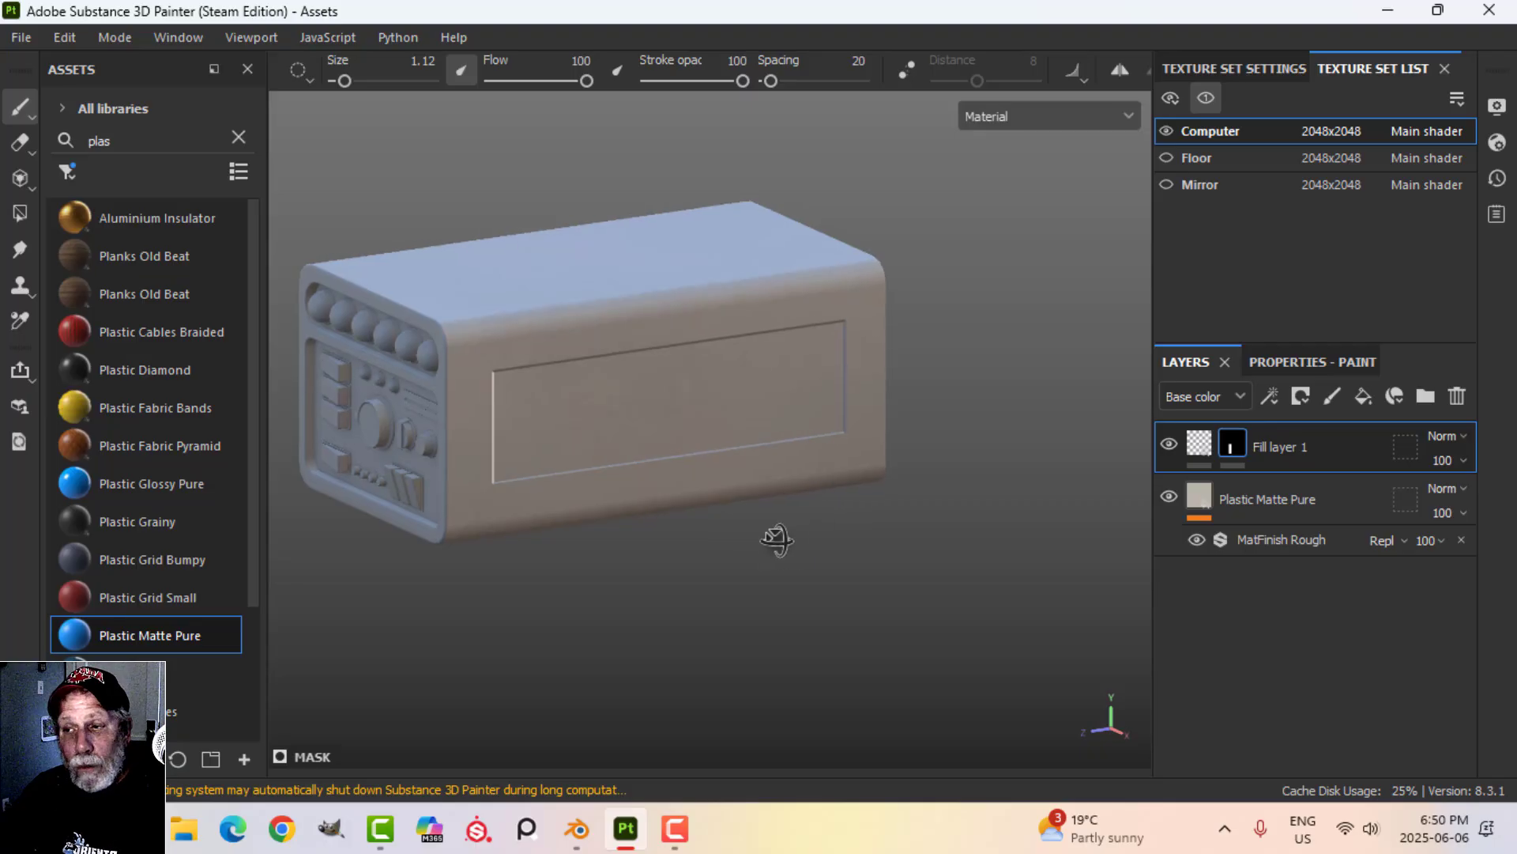
alt+shift+drag(777, 540, 838, 517)
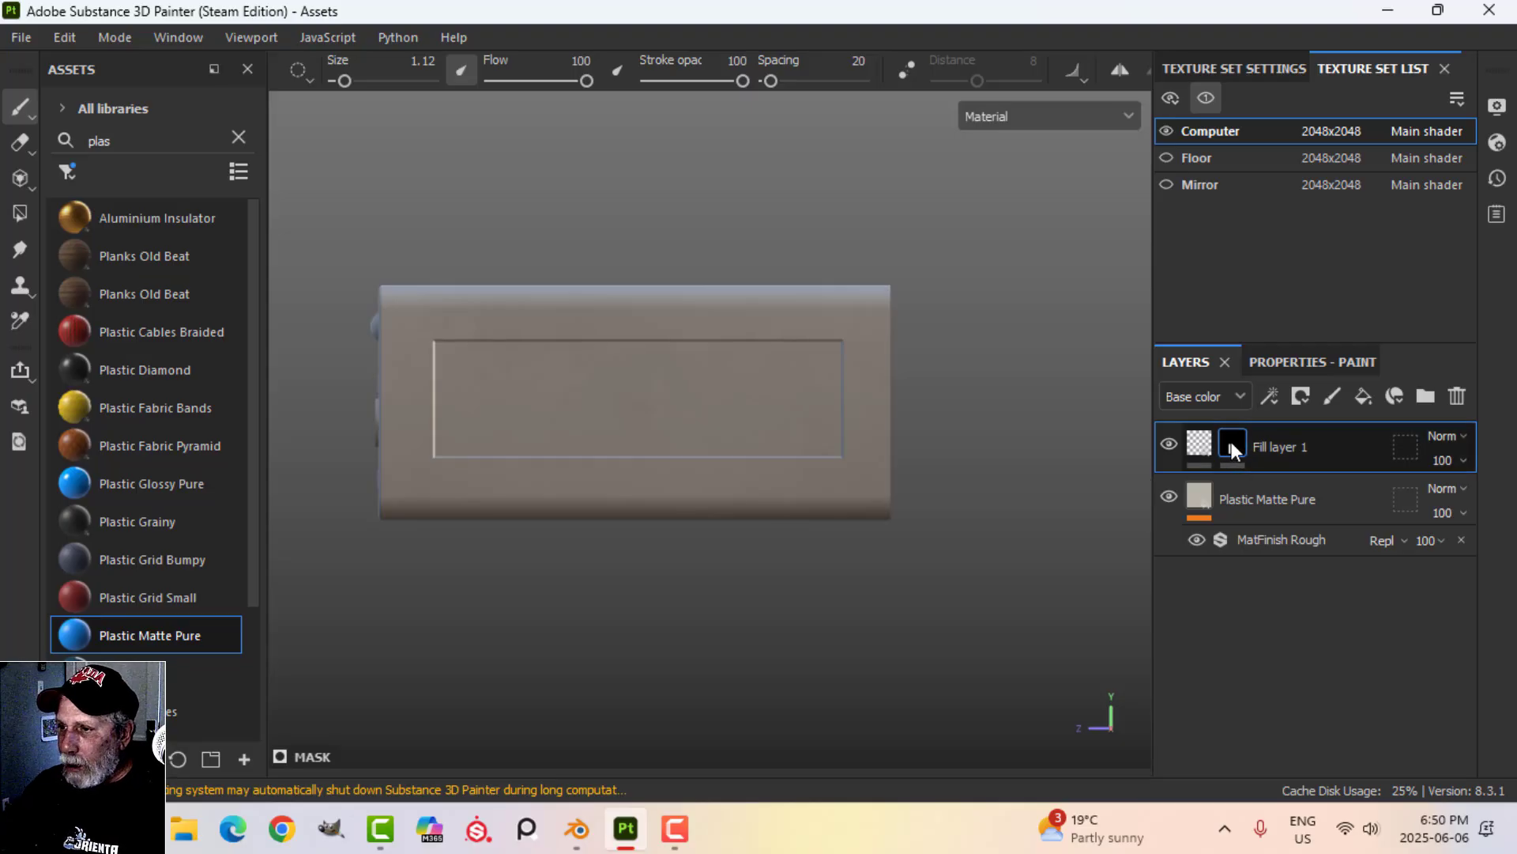
click(1270, 396)
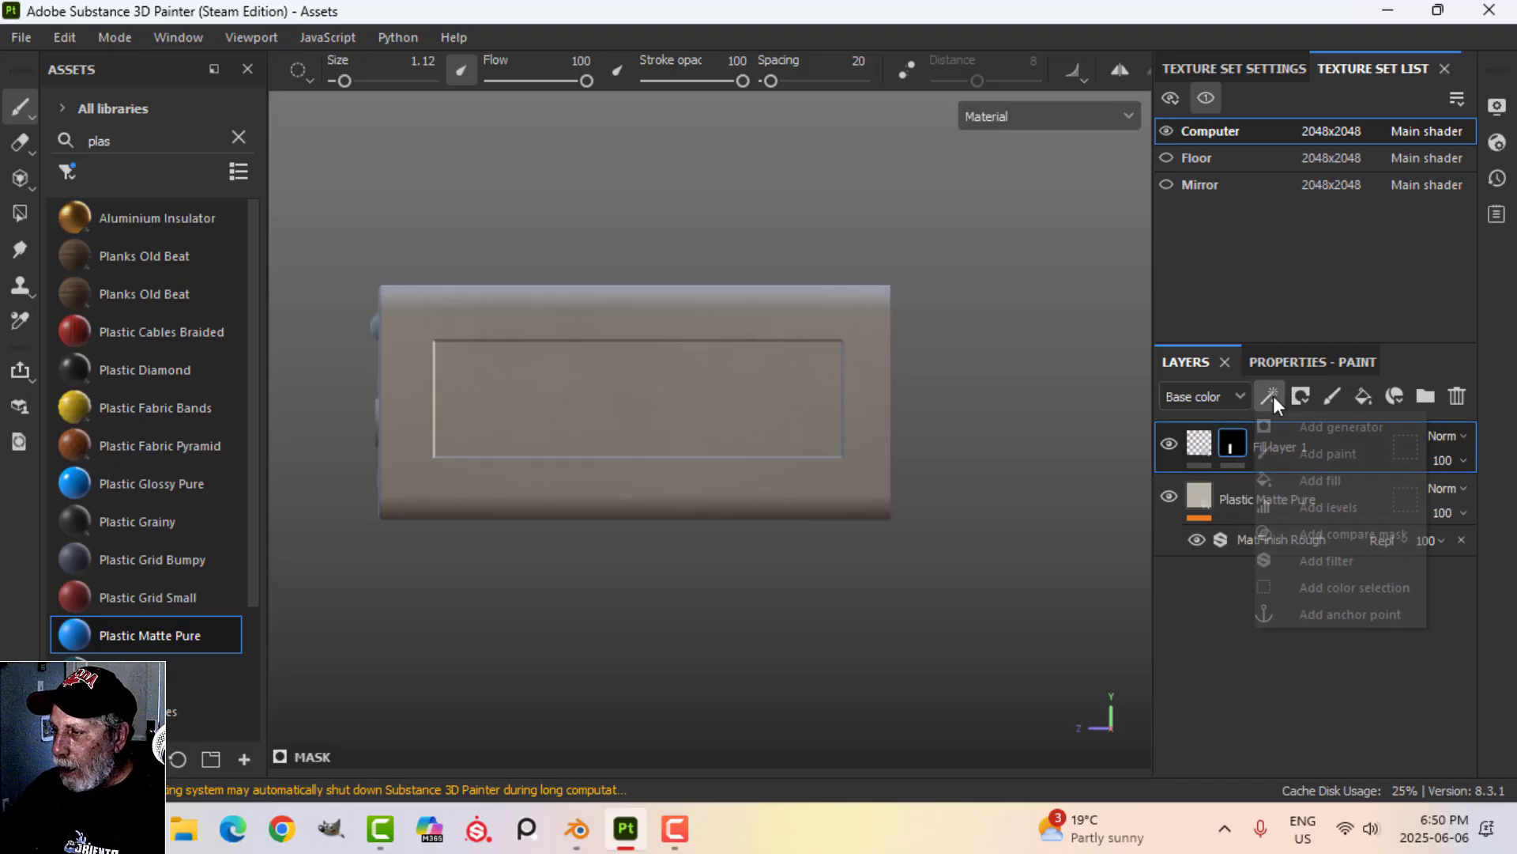
click(1321, 559)
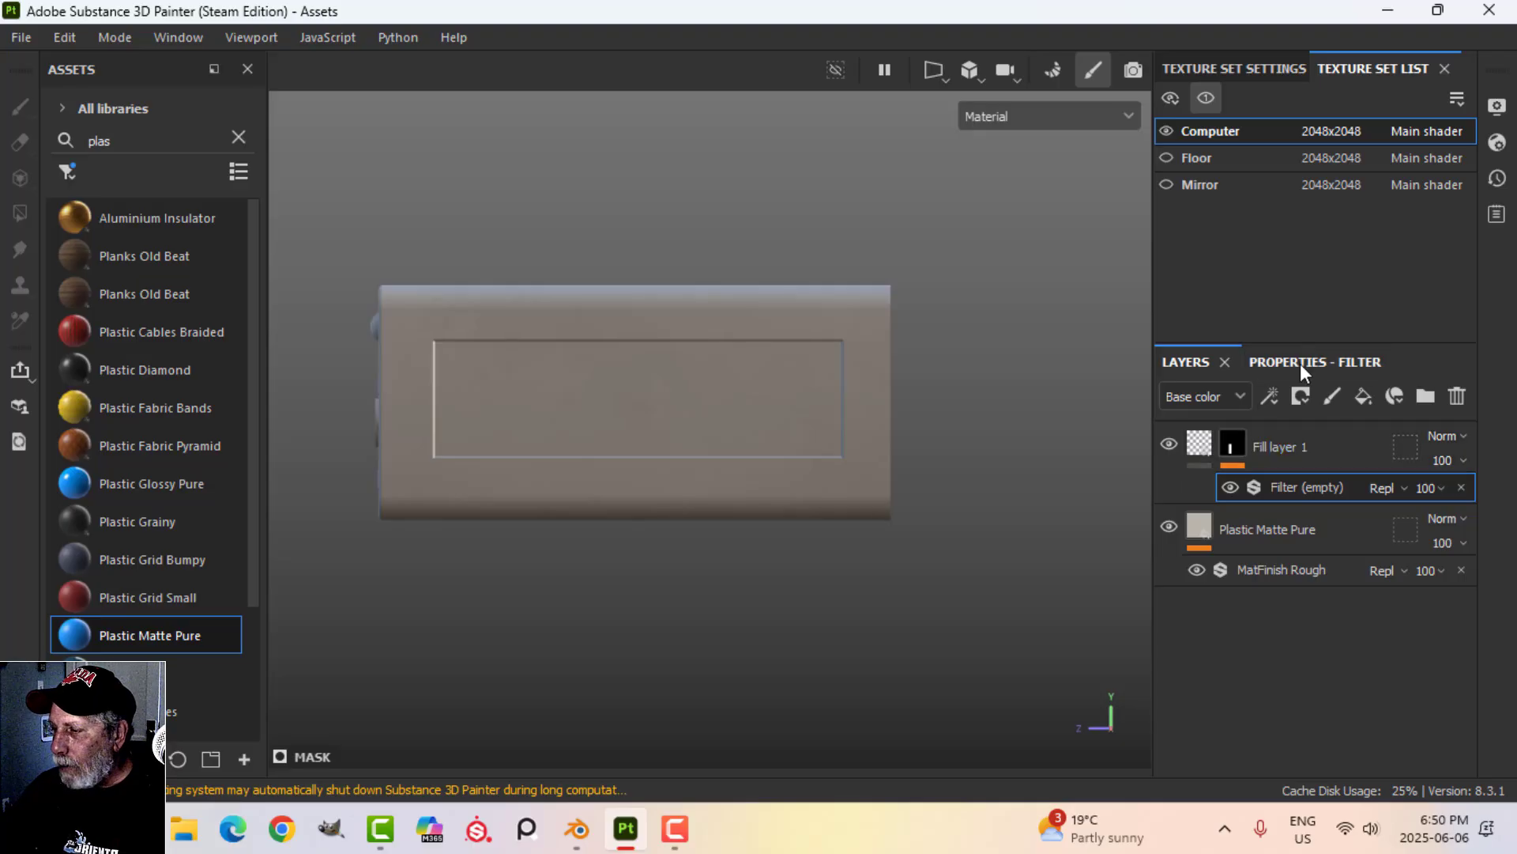
click(1461, 488)
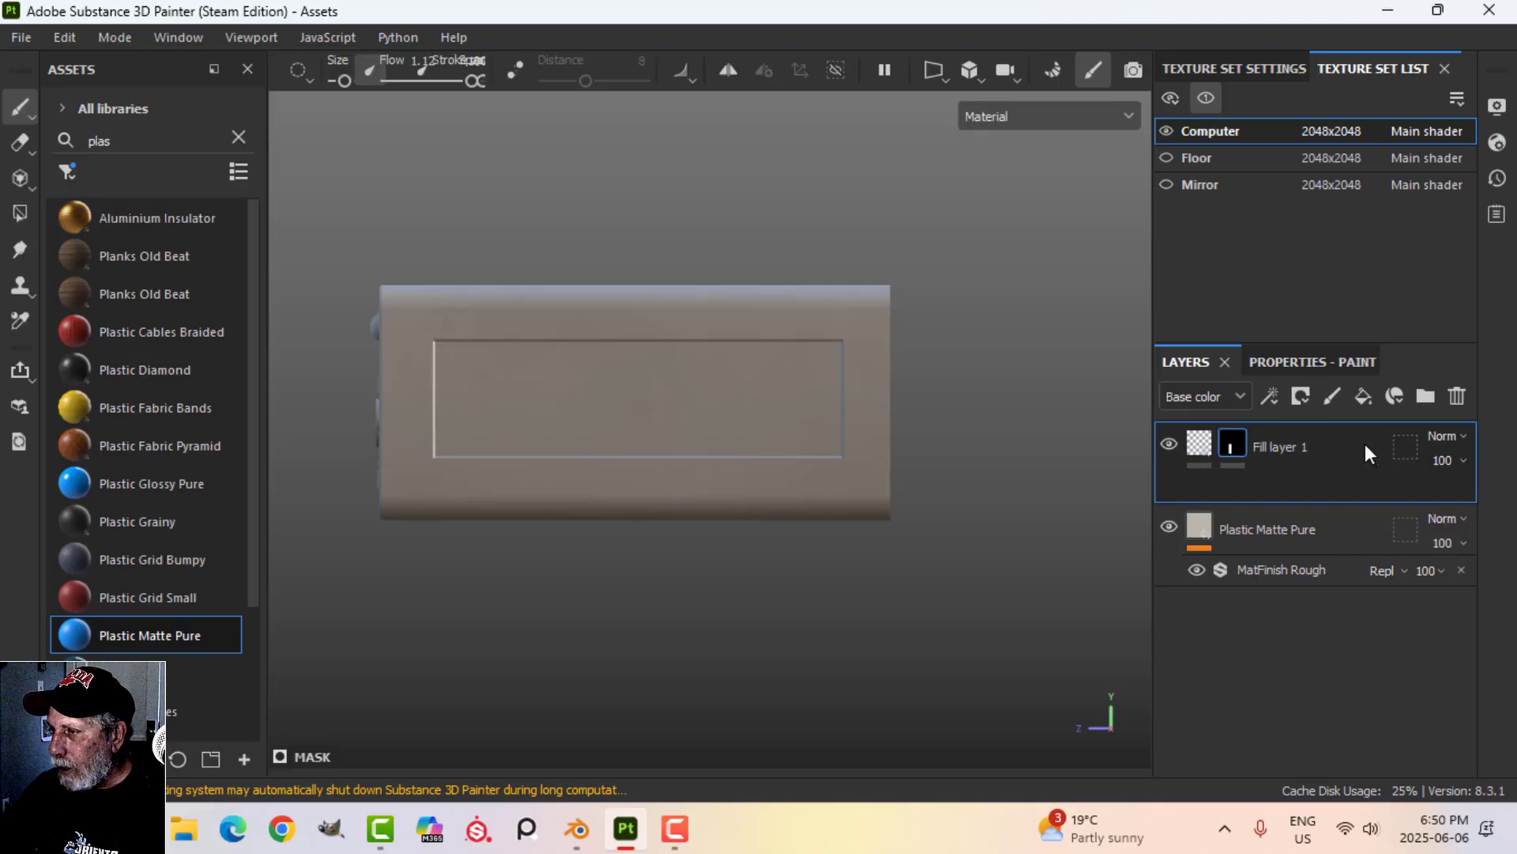
- Try a fill with the Stripes texture in Fill layer 1's mask, check it on the computer, and remove the fill
click(1278, 397)
click(1316, 463)
click(1305, 364)
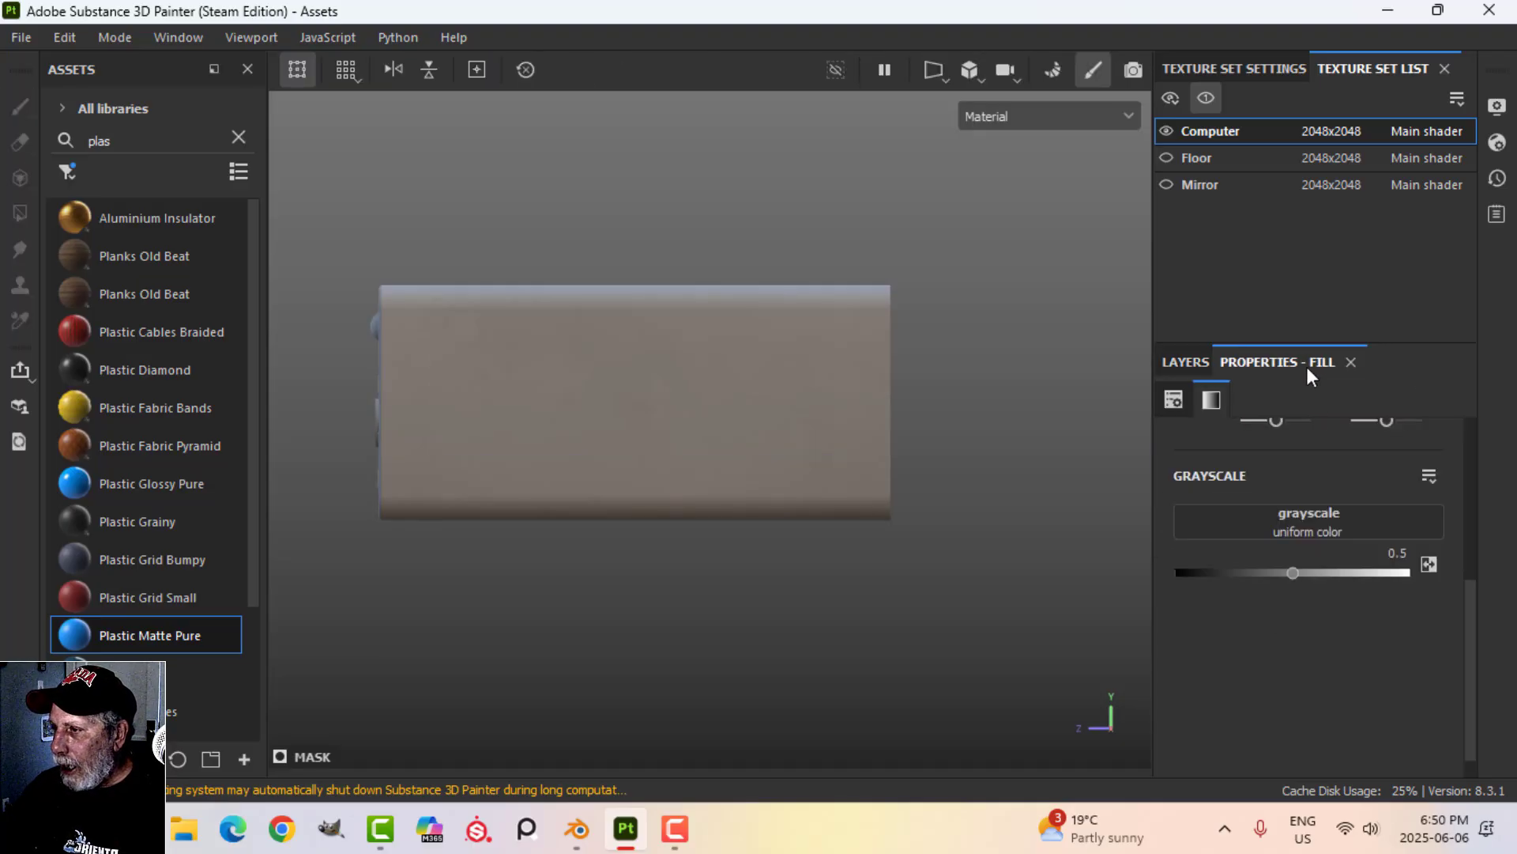
click(1317, 516)
click(1225, 268)
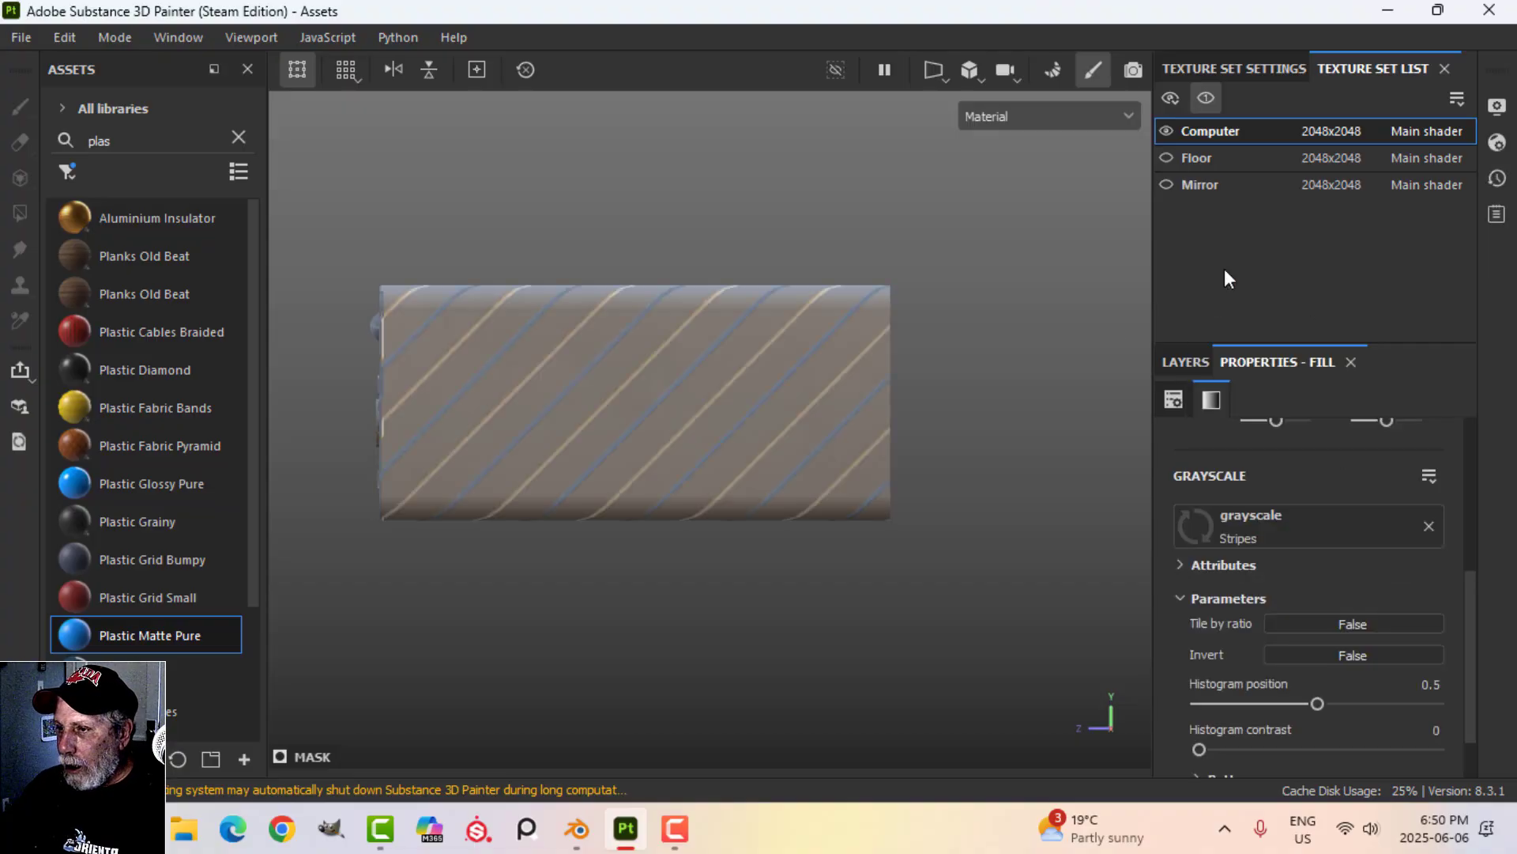
alt+drag(728, 298, 770, 340)
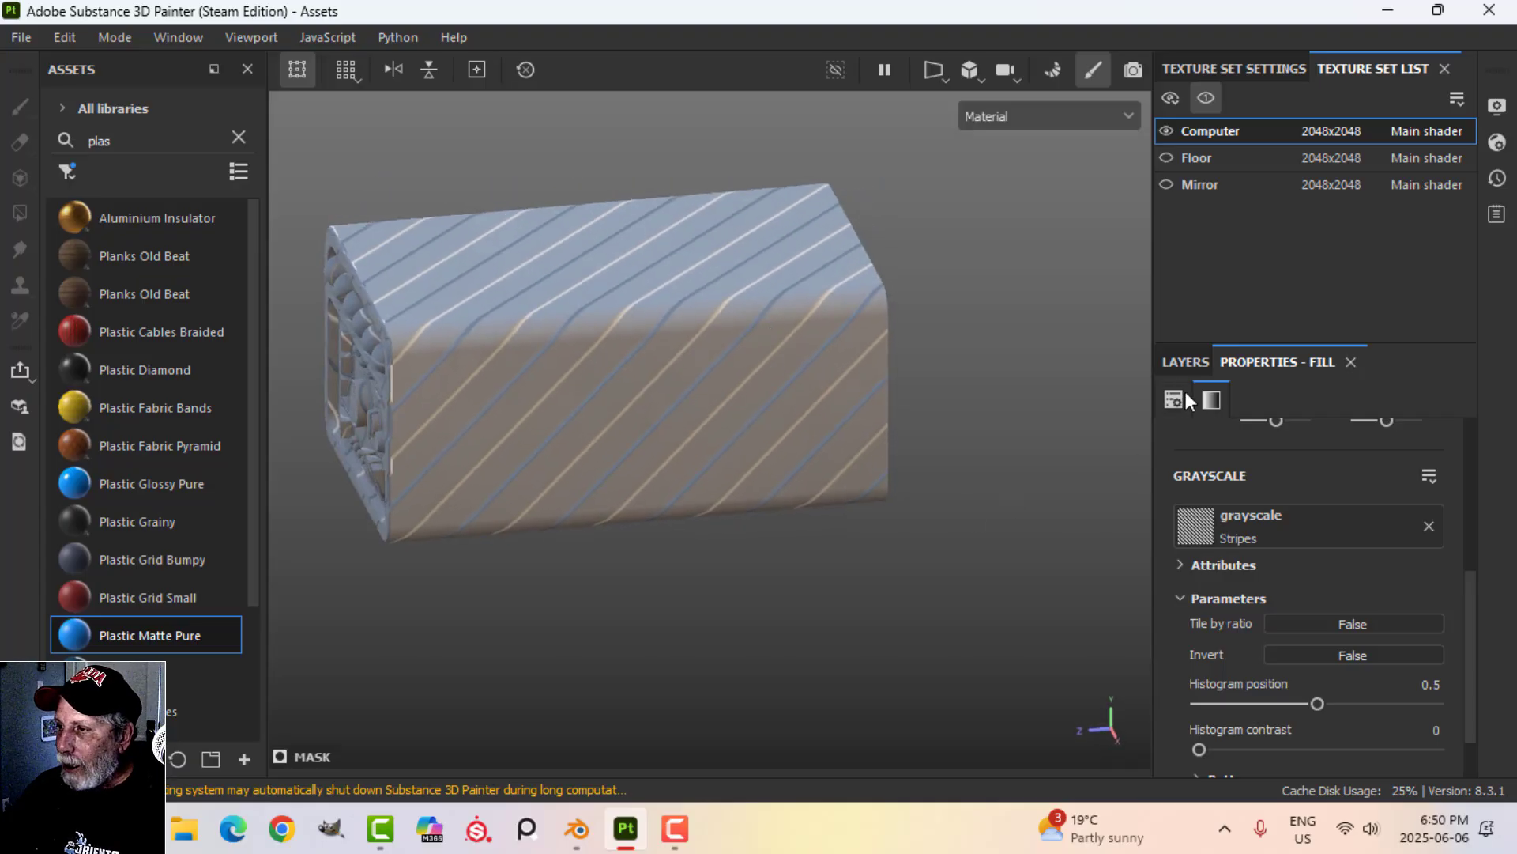
click(1183, 361)
click(1461, 487)
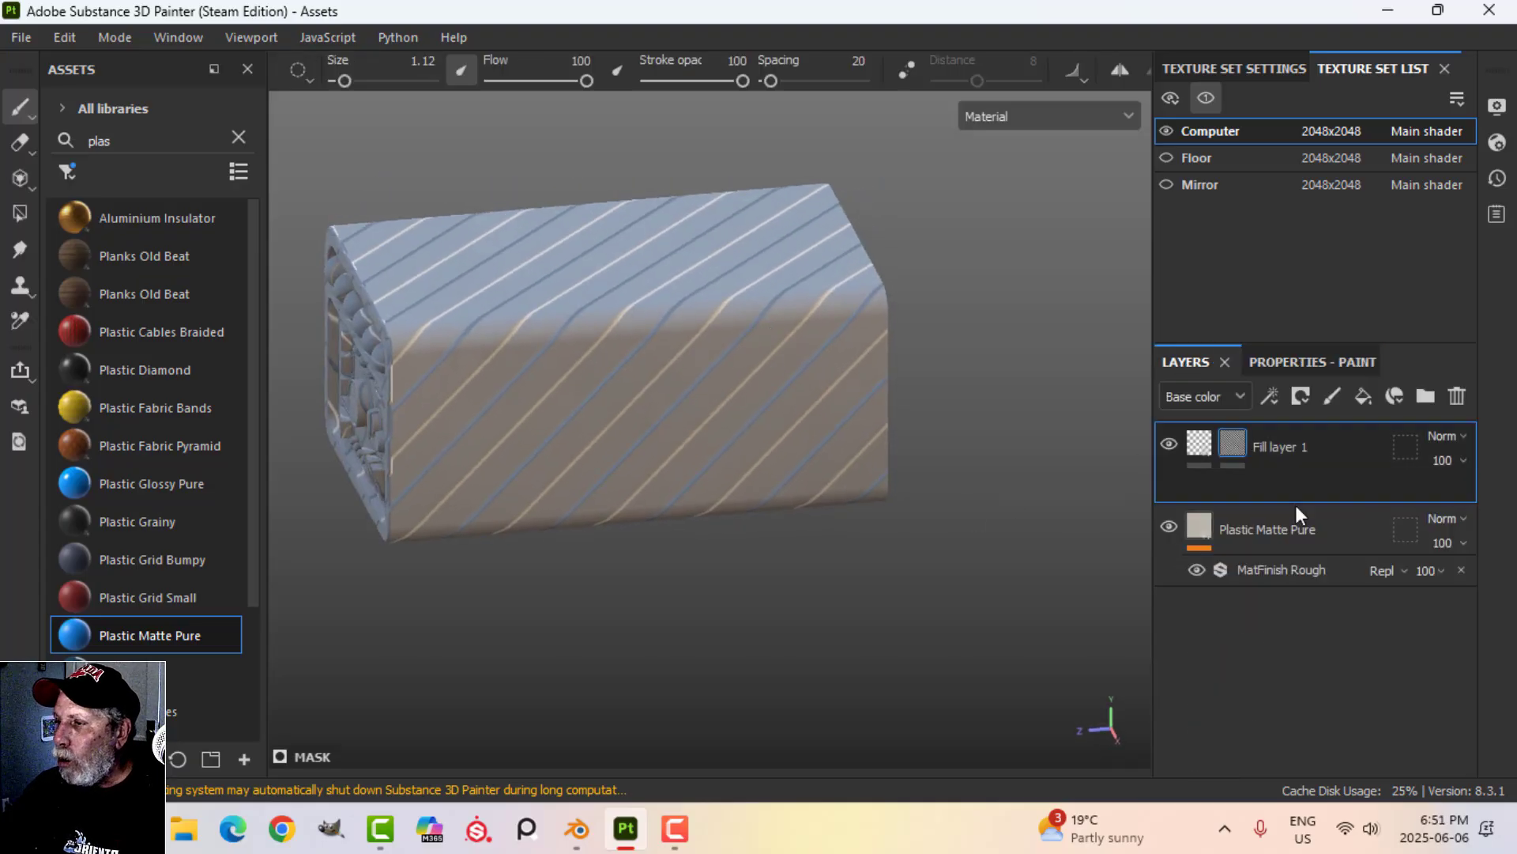
- Create a folder in the layer stack and move Fill layer 1 into it
click(1220, 454)
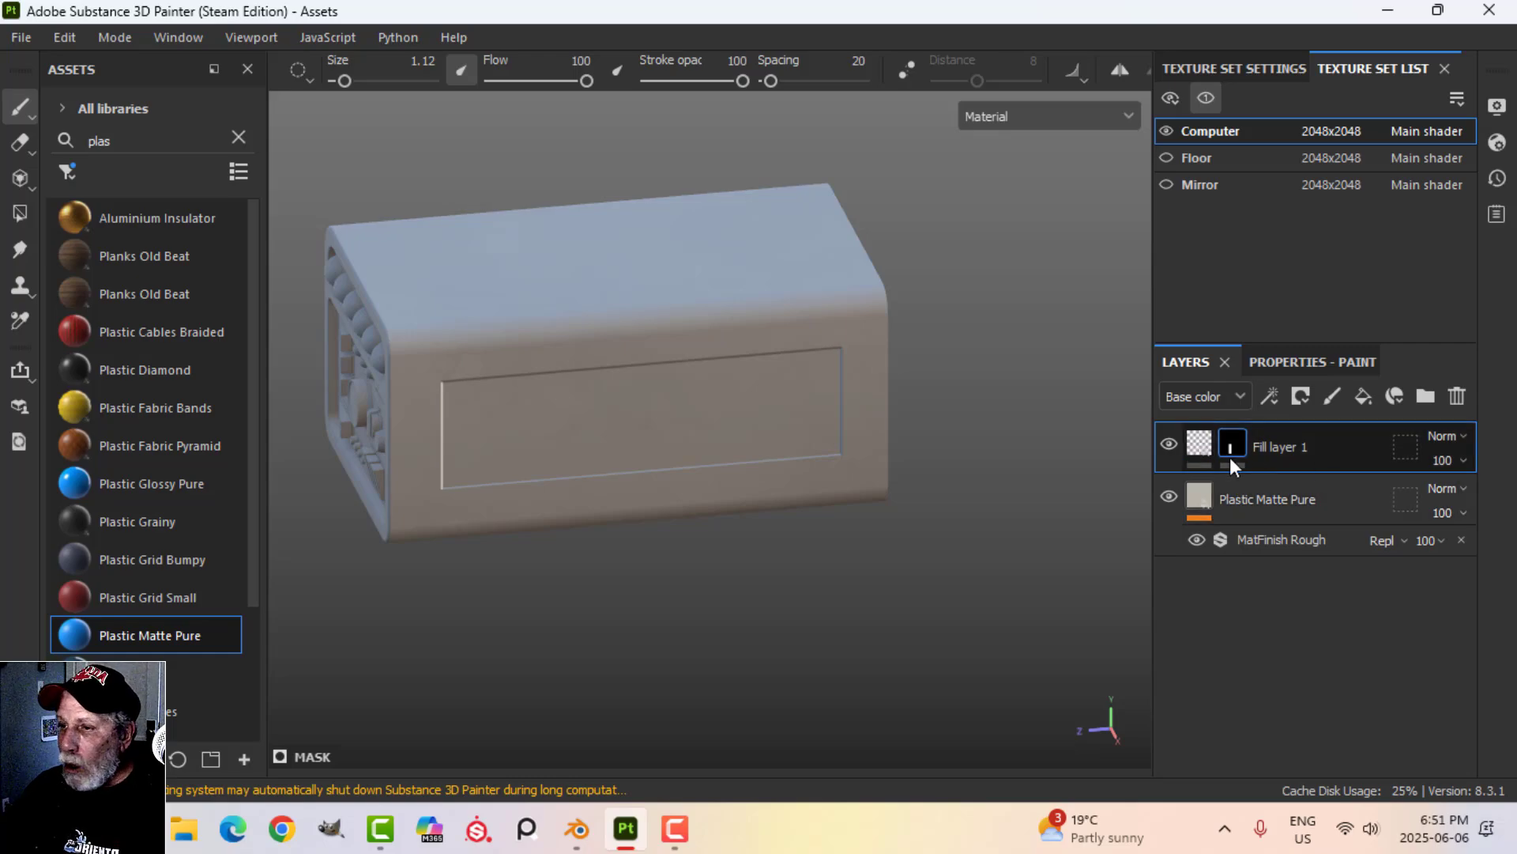
click(1199, 443)
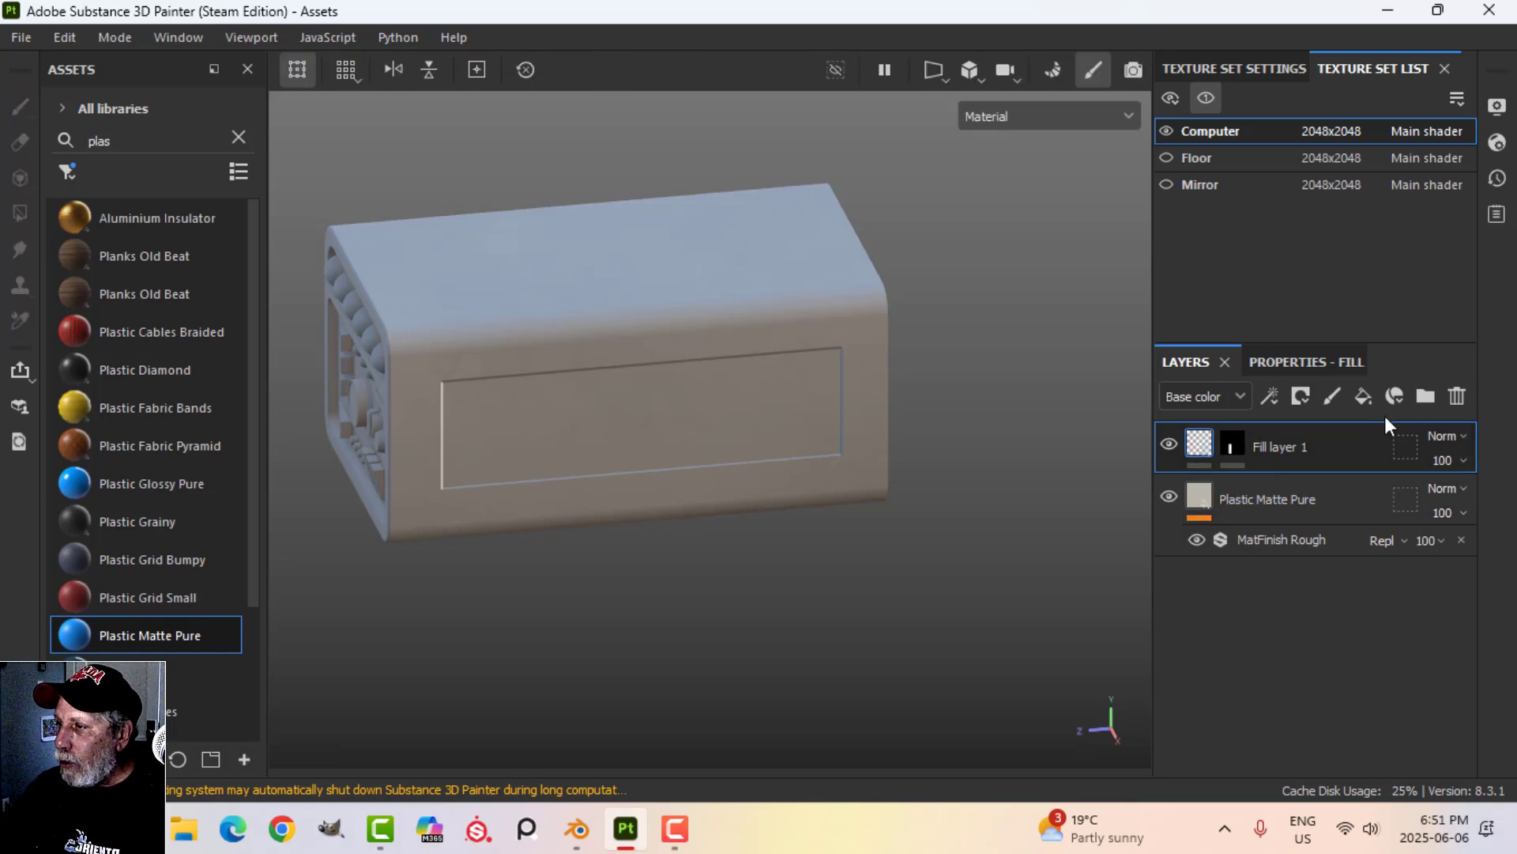
click(1425, 397)
drag(1199, 496, 1246, 448)
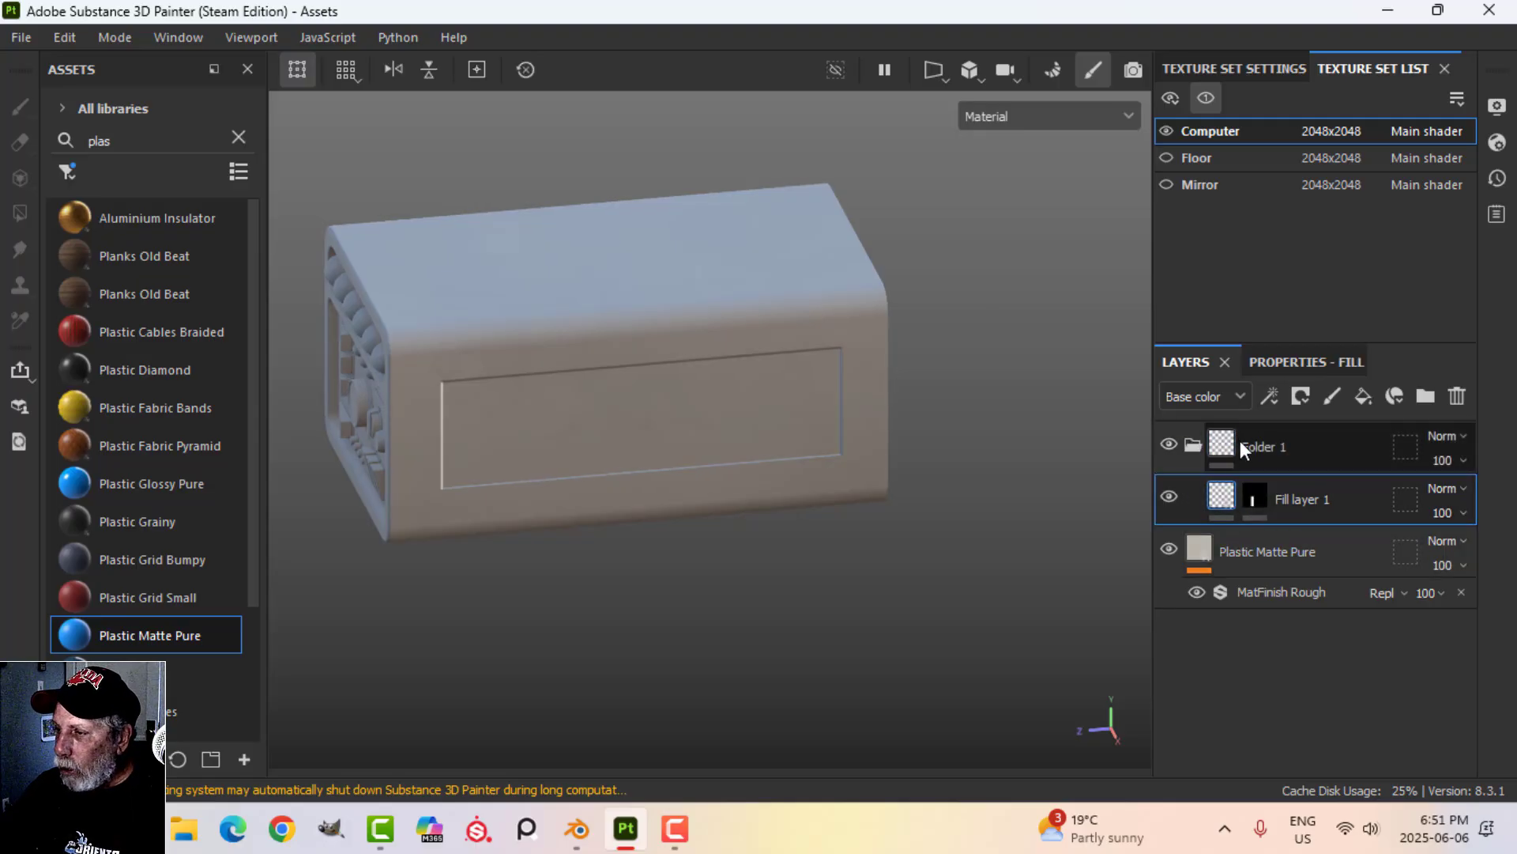
- Copy Fill layer 1's mask and paste it into the mask of Folder 1
right_click(1255, 499)
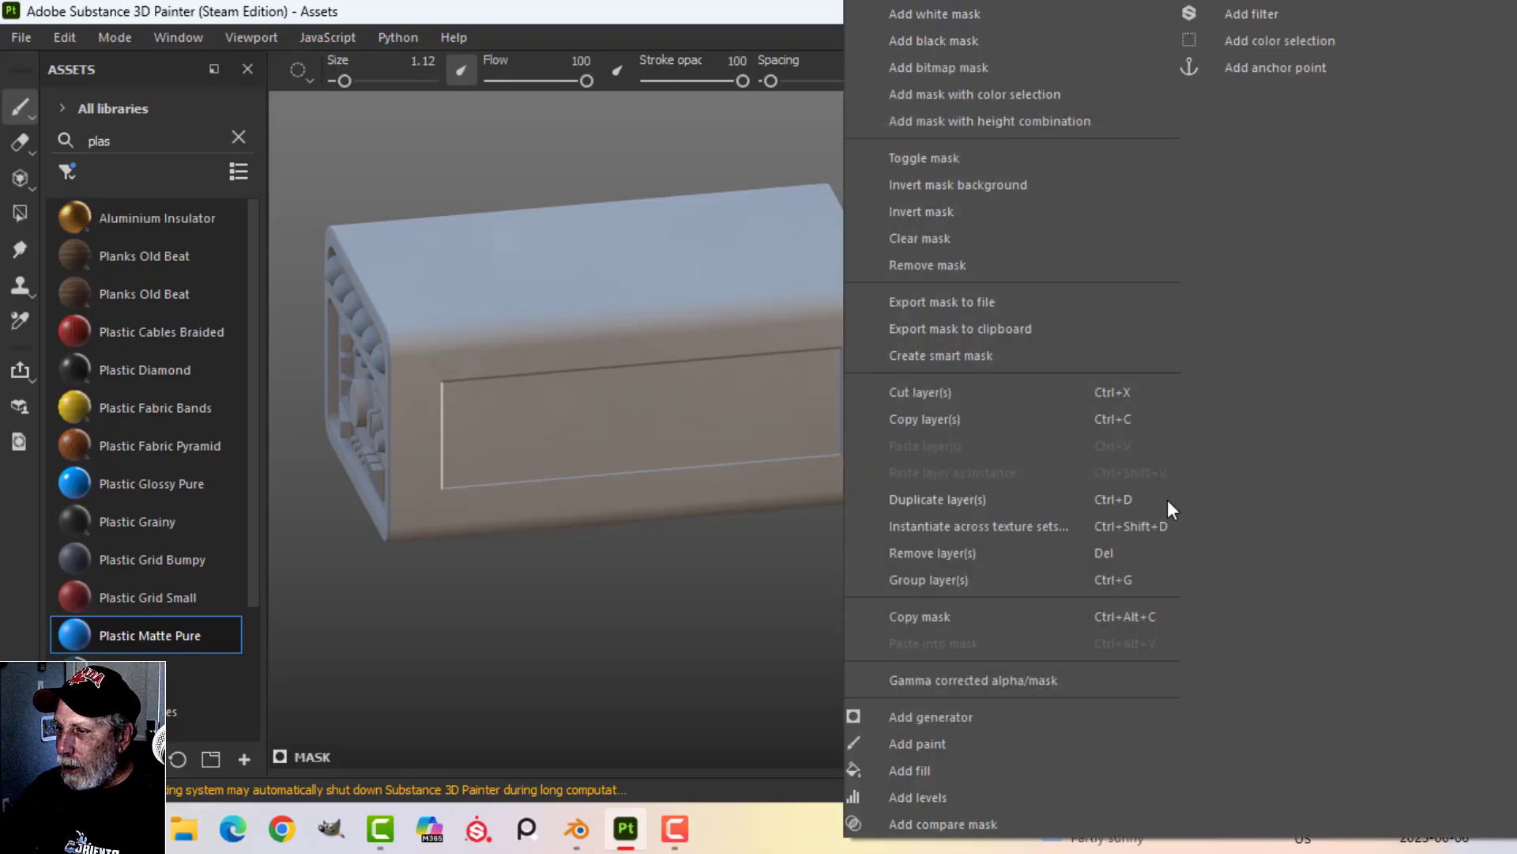
click(986, 616)
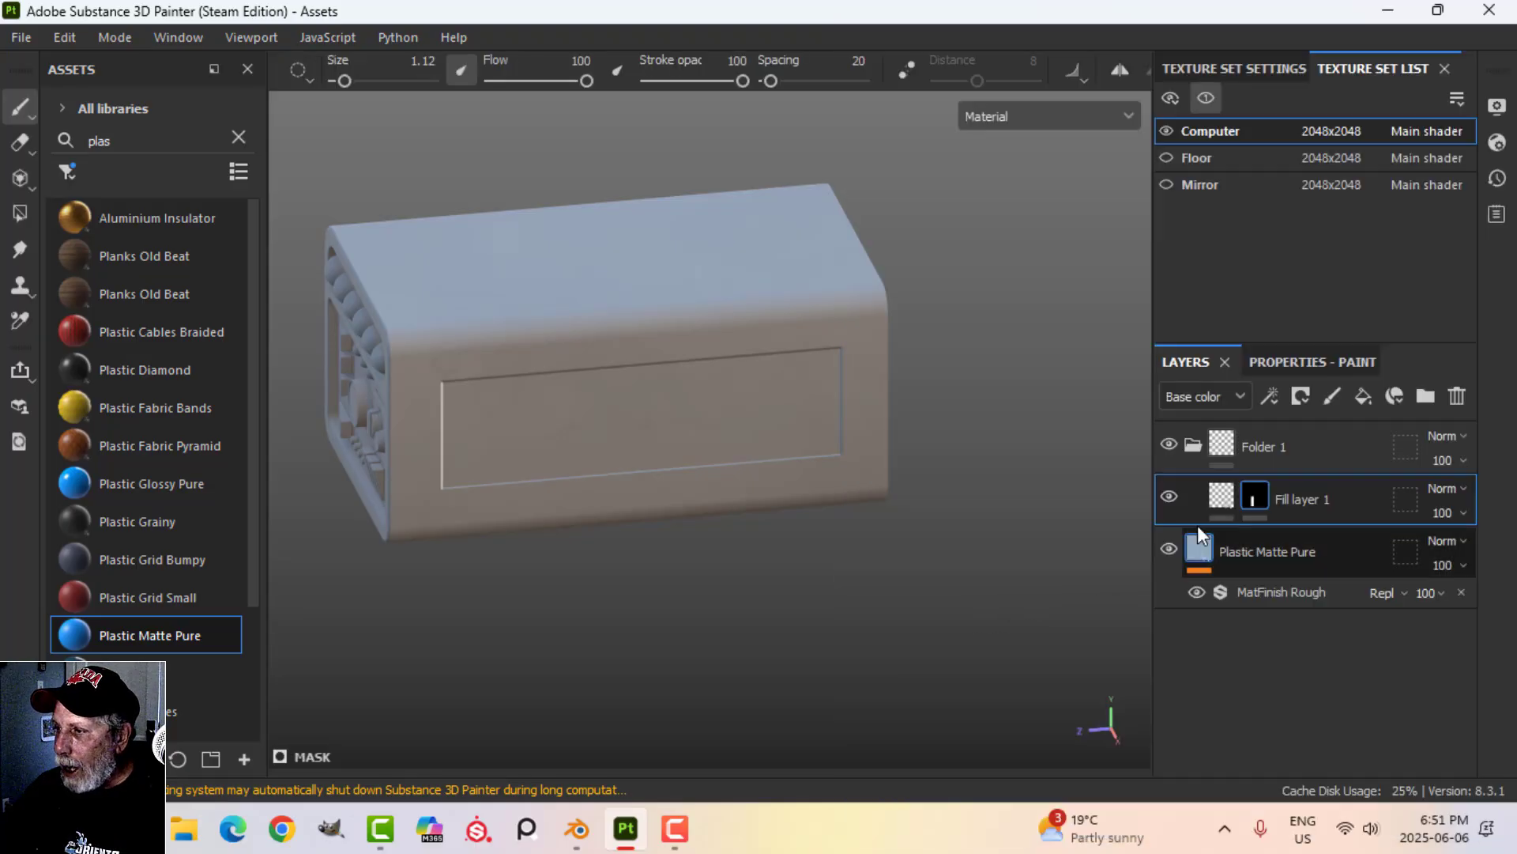
right_click(1259, 449)
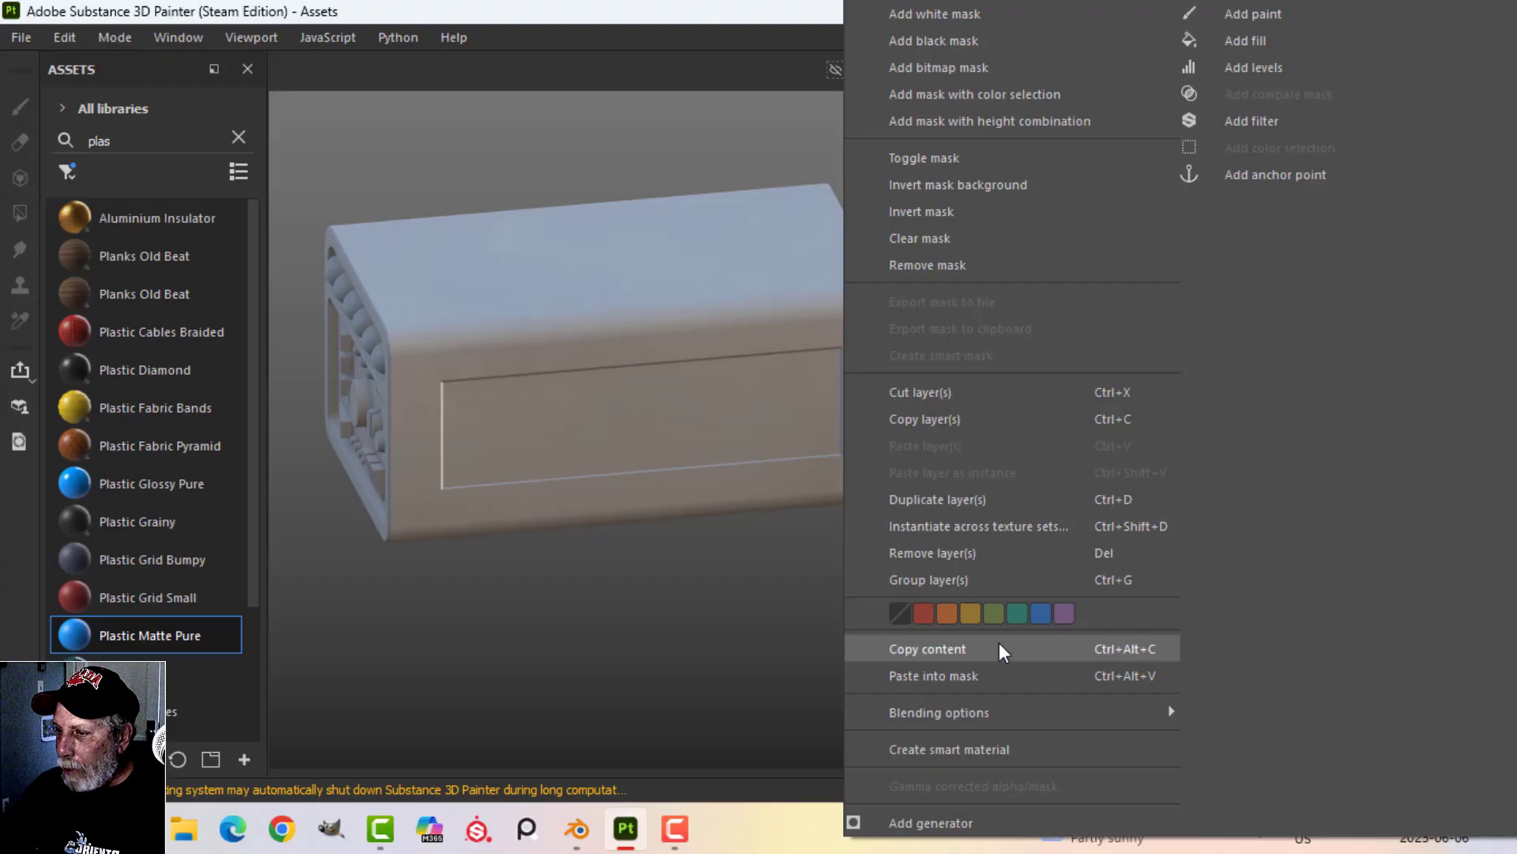
click(991, 673)
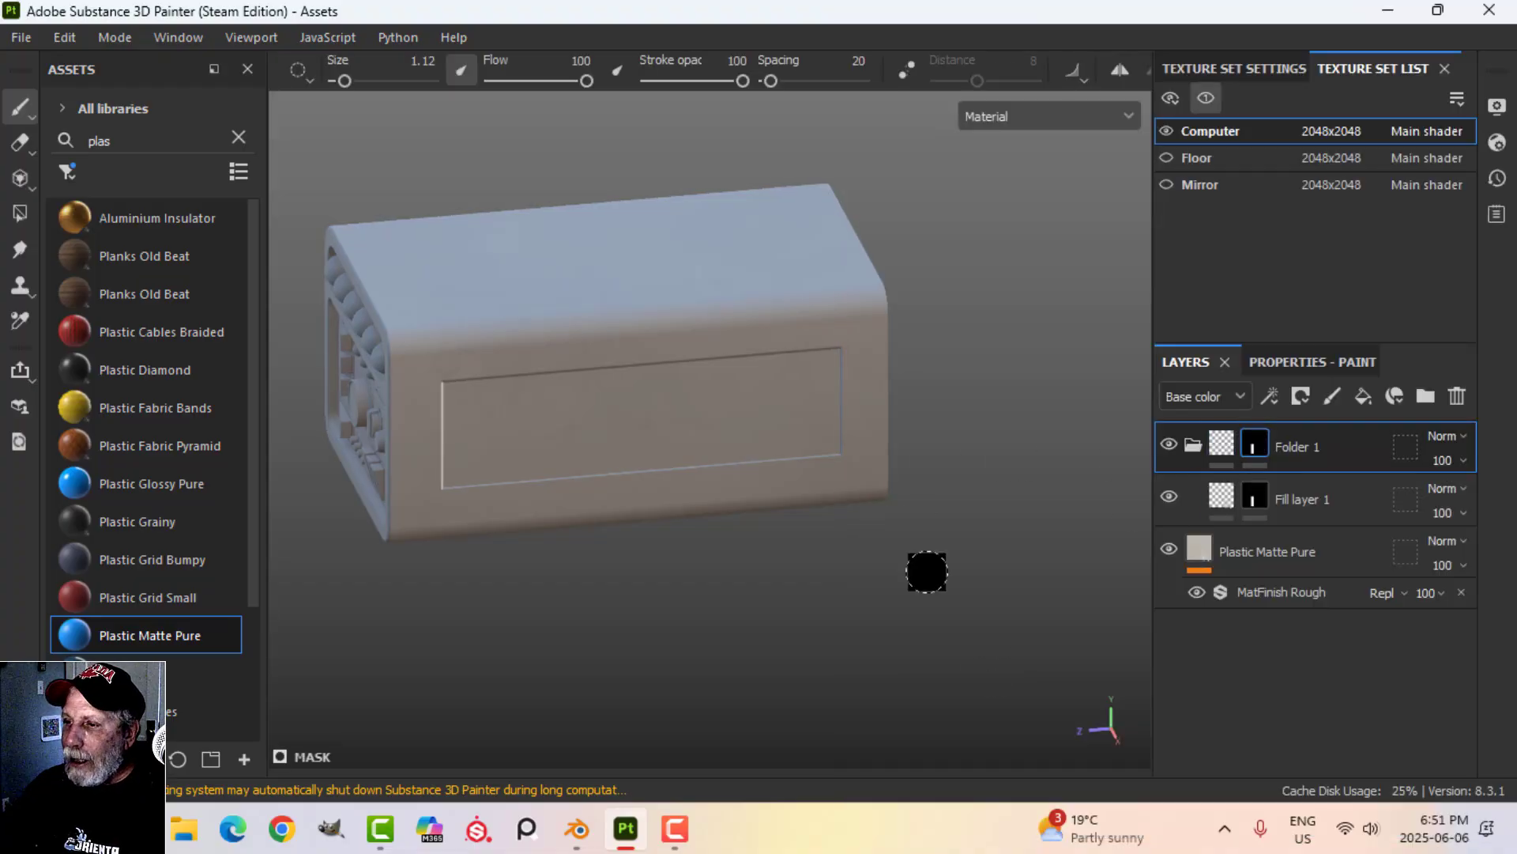
alt+drag(925, 569, 920, 498)
- Add a fill to Fill layer 1's mask, assign the Stripes texture as its grayscale, and check the side panel
click(1293, 498)
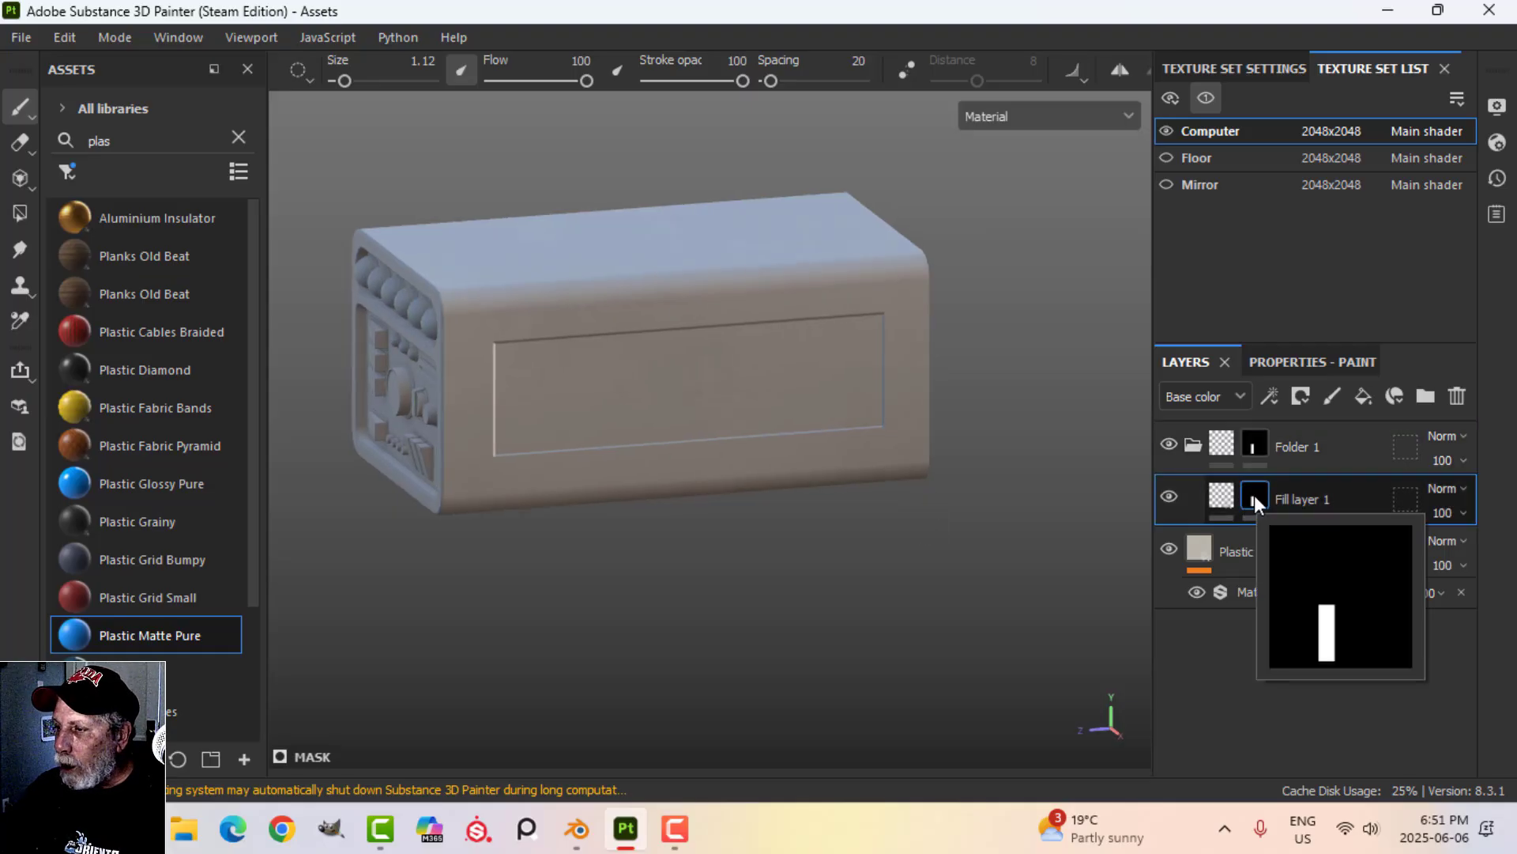
click(1227, 494)
click(1307, 365)
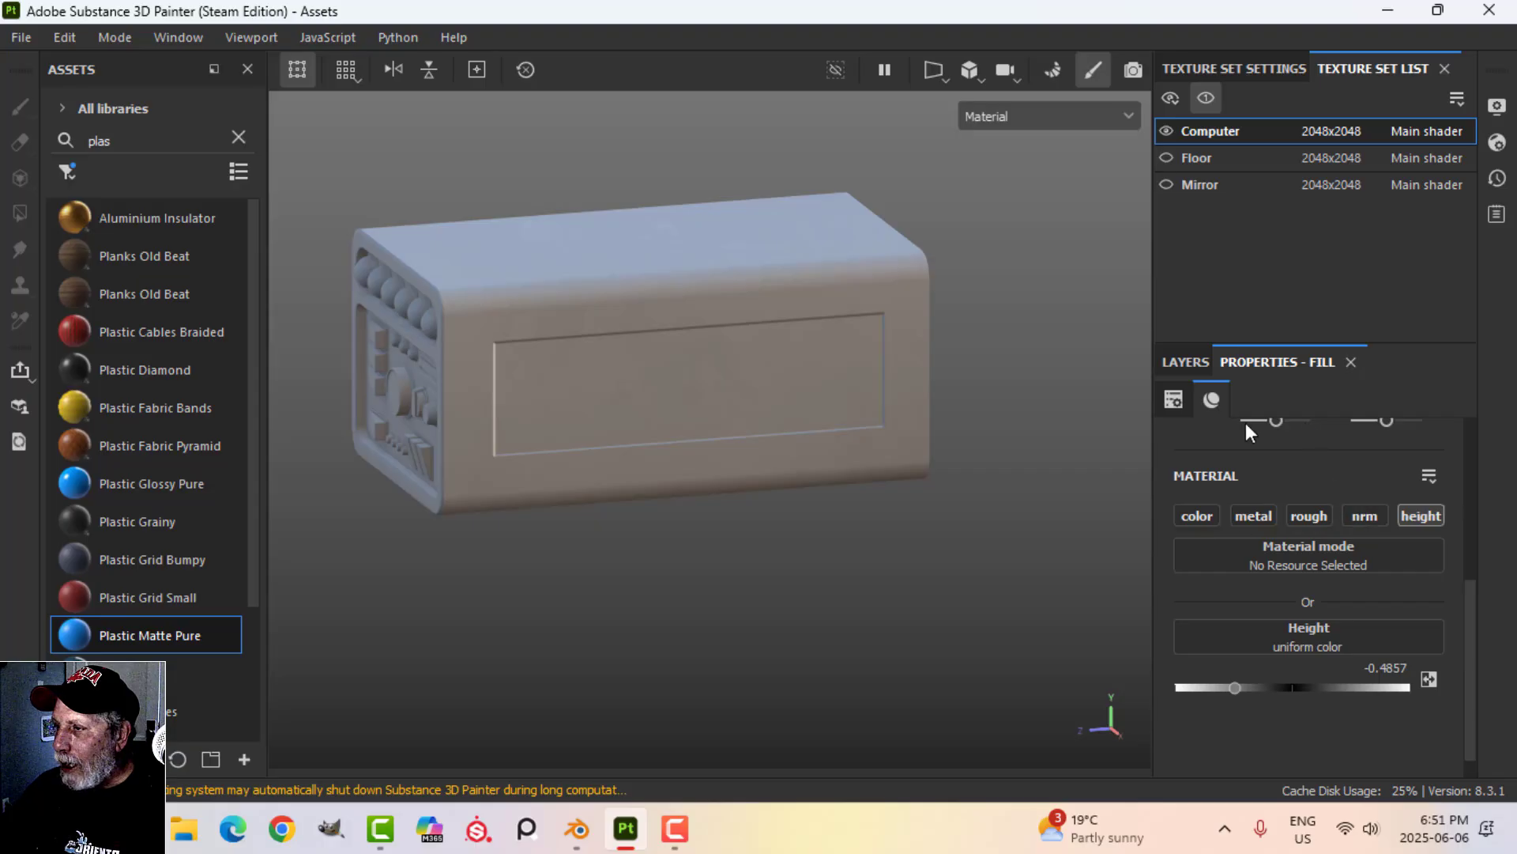
click(1189, 362)
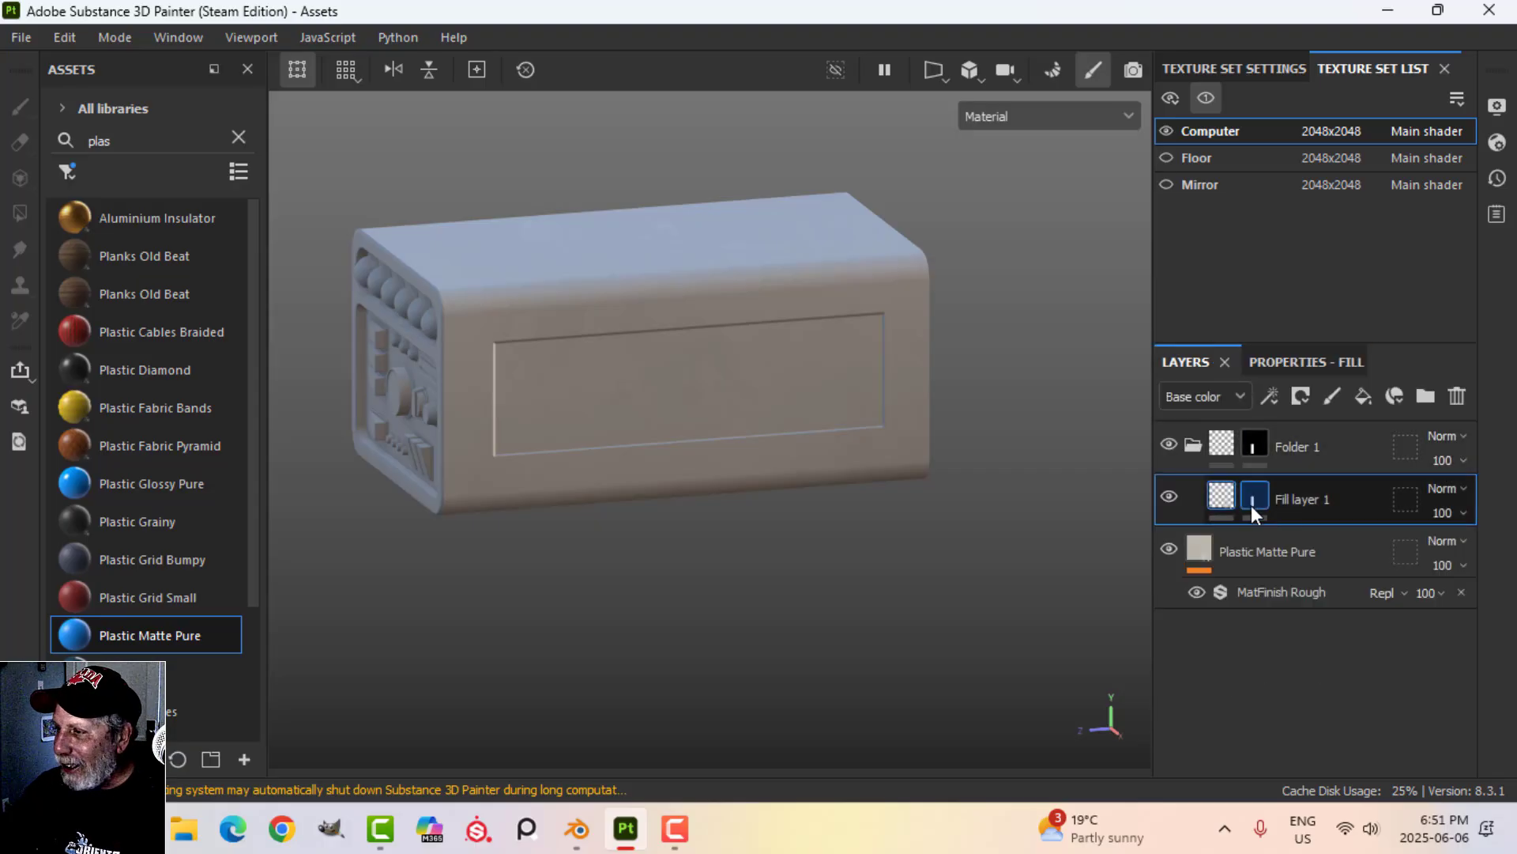
click(1268, 398)
click(1308, 486)
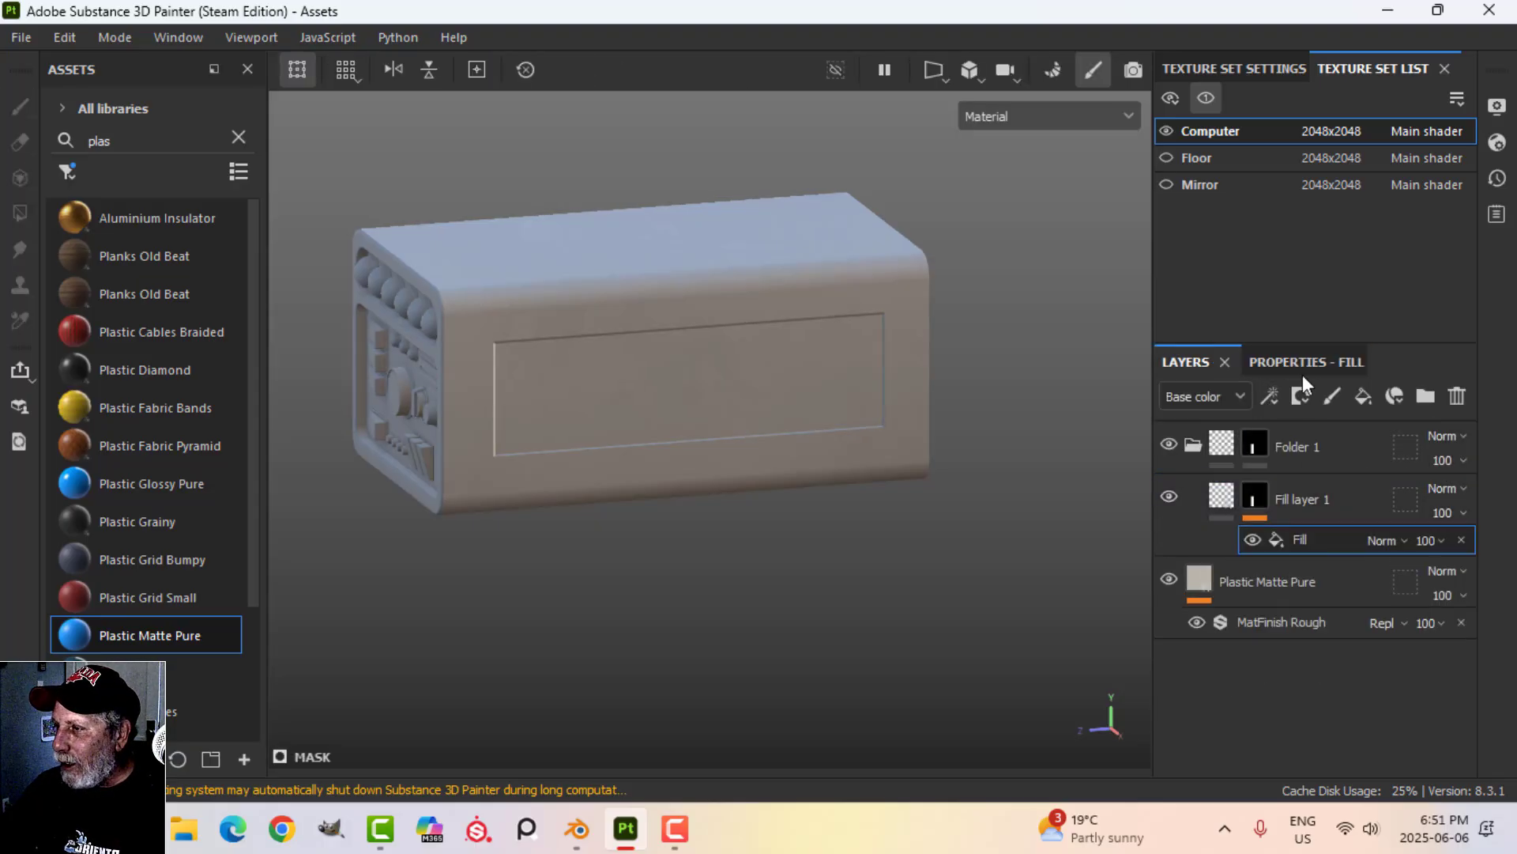
click(1304, 369)
click(1309, 515)
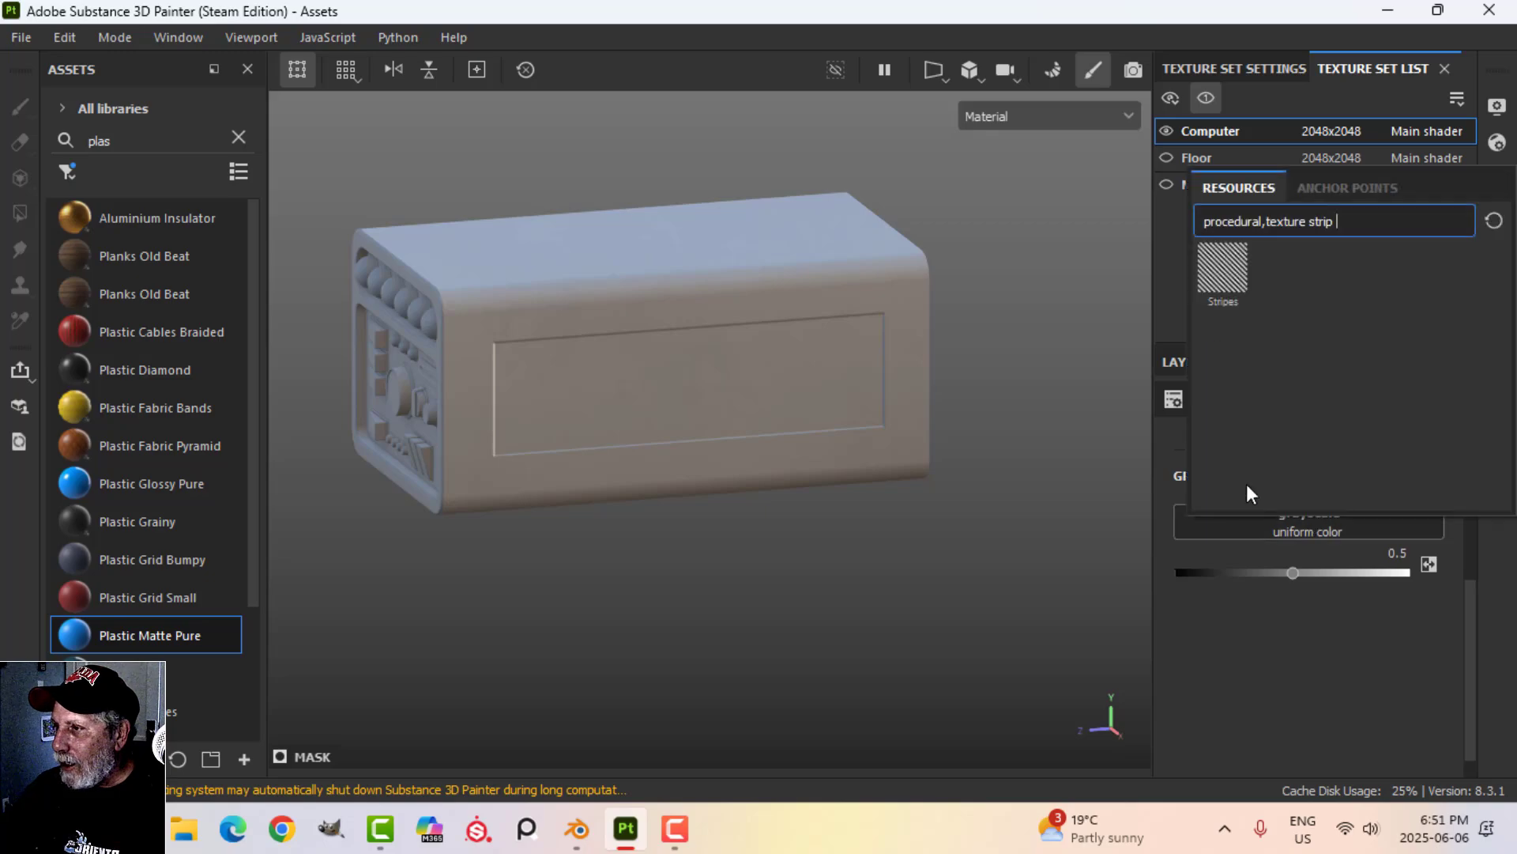
click(1217, 283)
alt+drag(852, 497, 965, 412)
alt+drag(898, 461, 843, 477)
scroll(795, 513, up, 2)
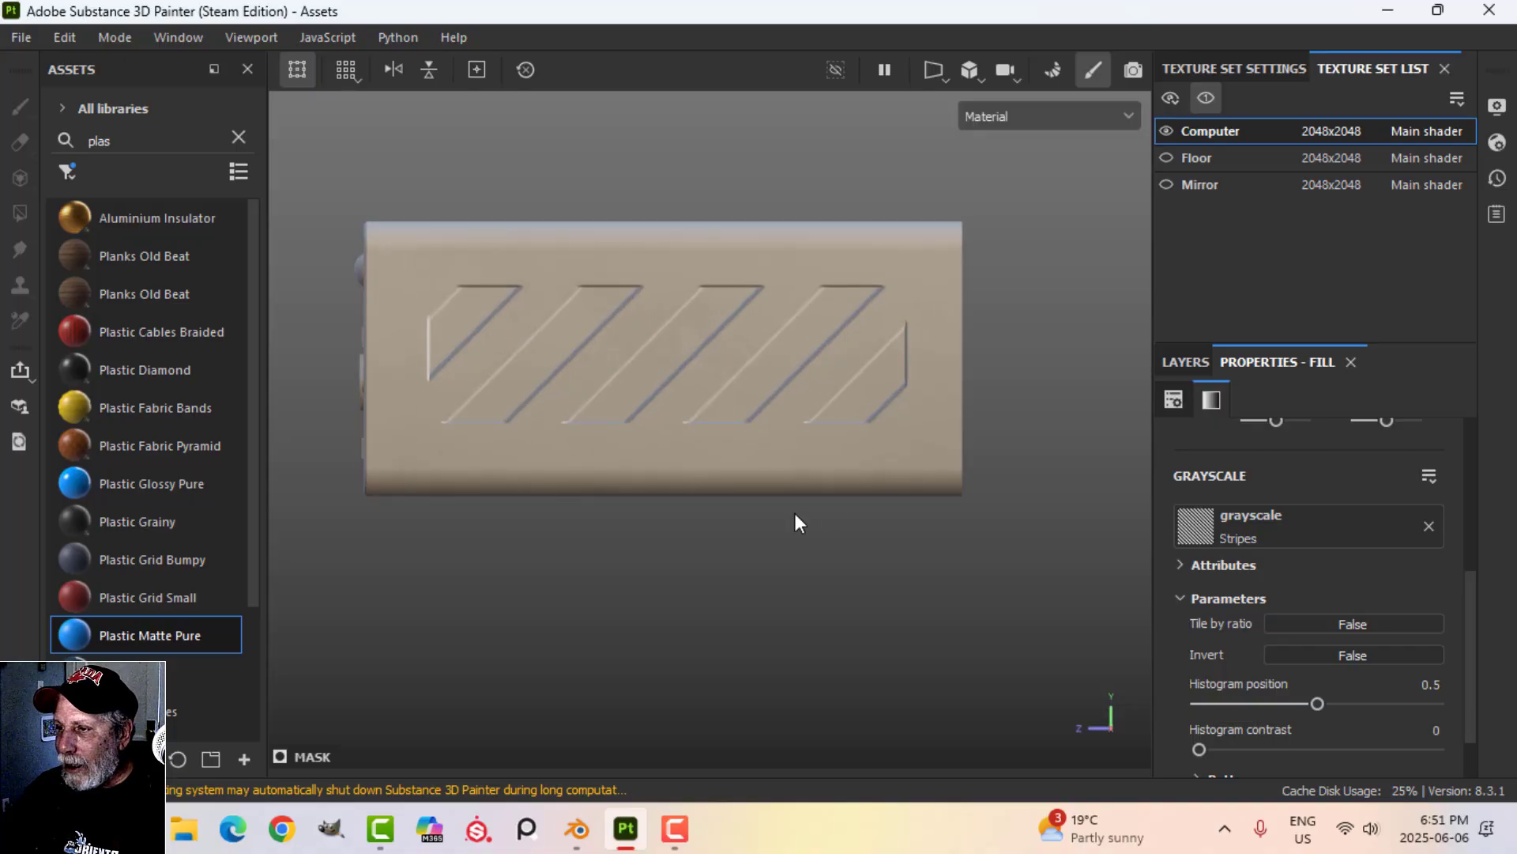
- Set the Stripes pattern to a shift of 0, a width of 0.14 and 30 stripes
click(1176, 365)
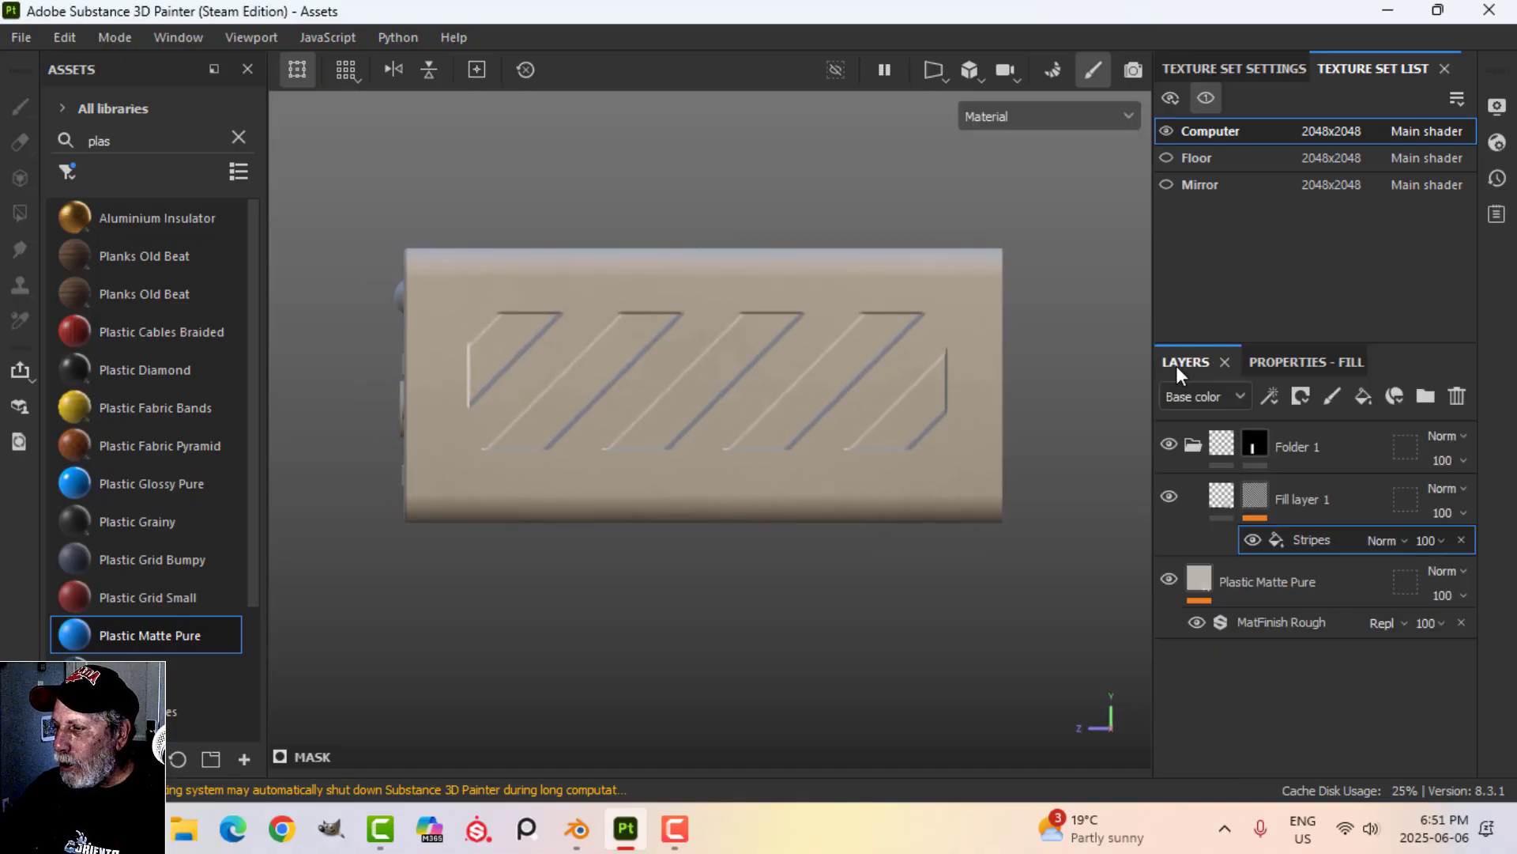
click(1297, 363)
scroll(1328, 672, down, 1)
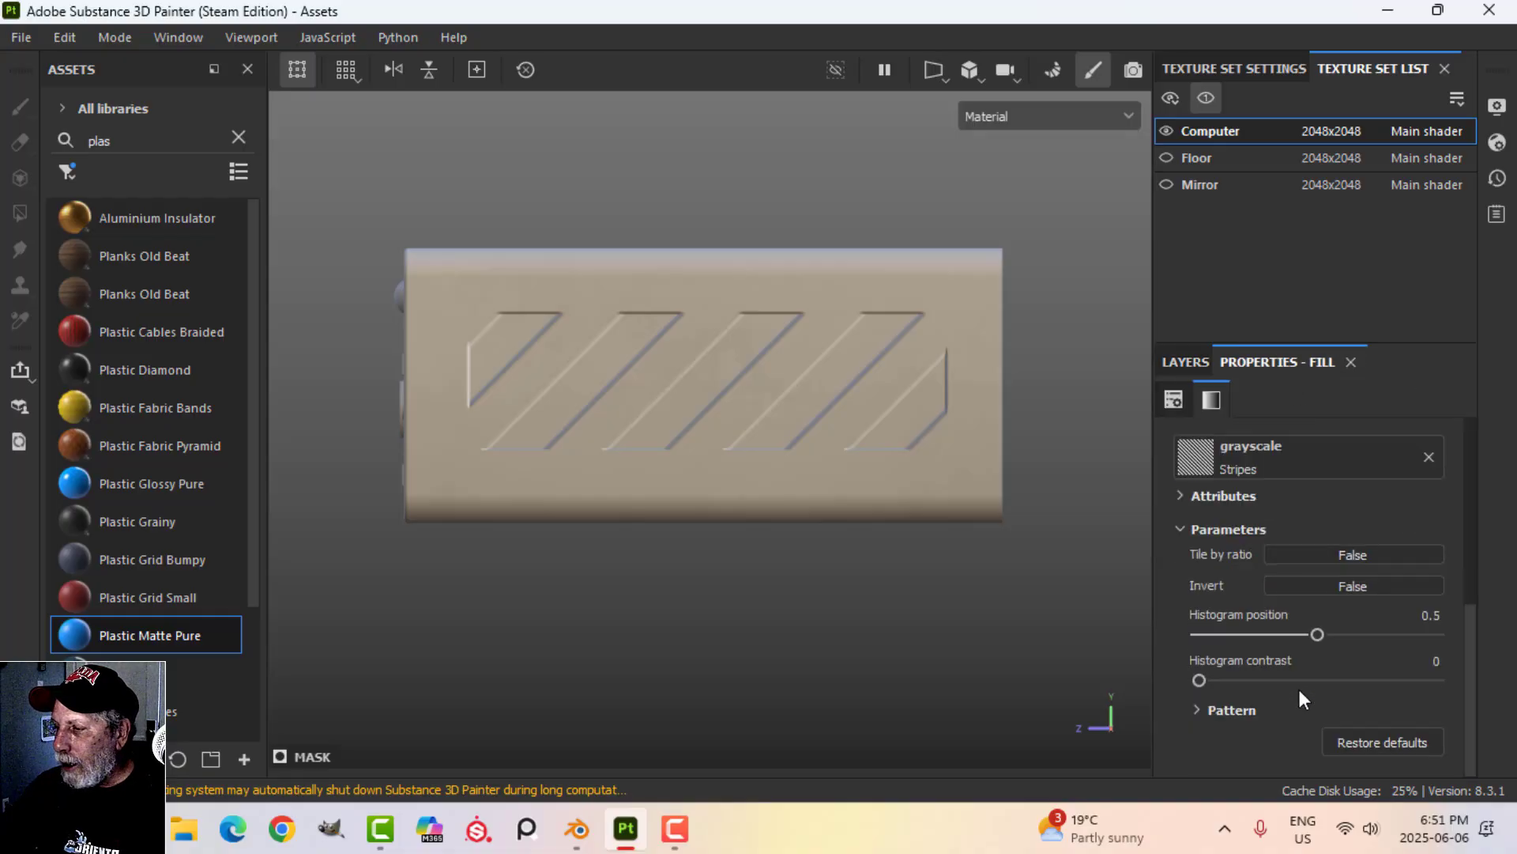
click(1196, 709)
scroll(1315, 700, down, 4)
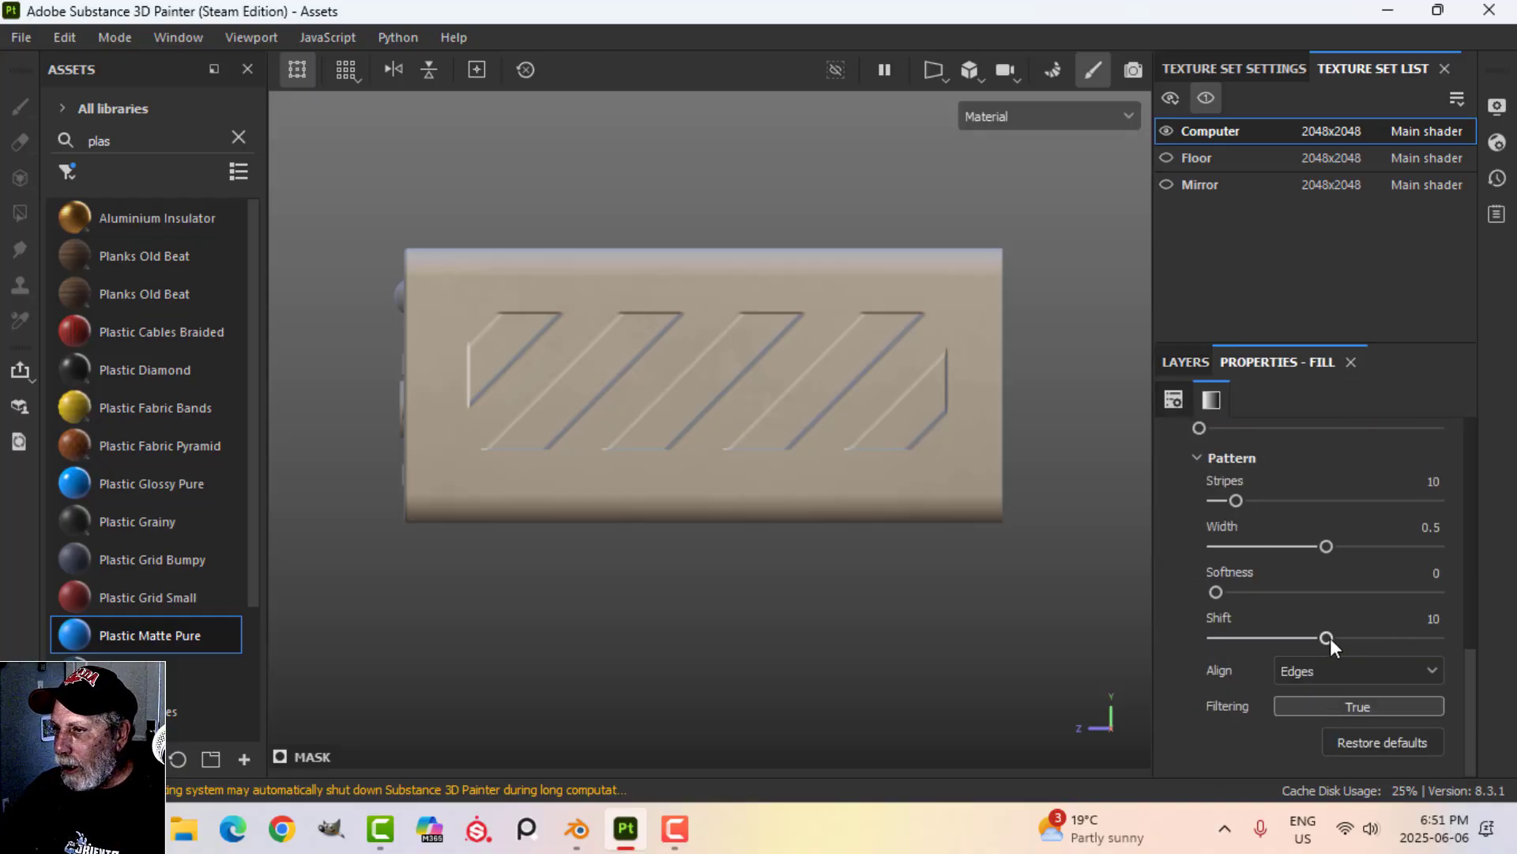
drag(1330, 638, 1055, 629)
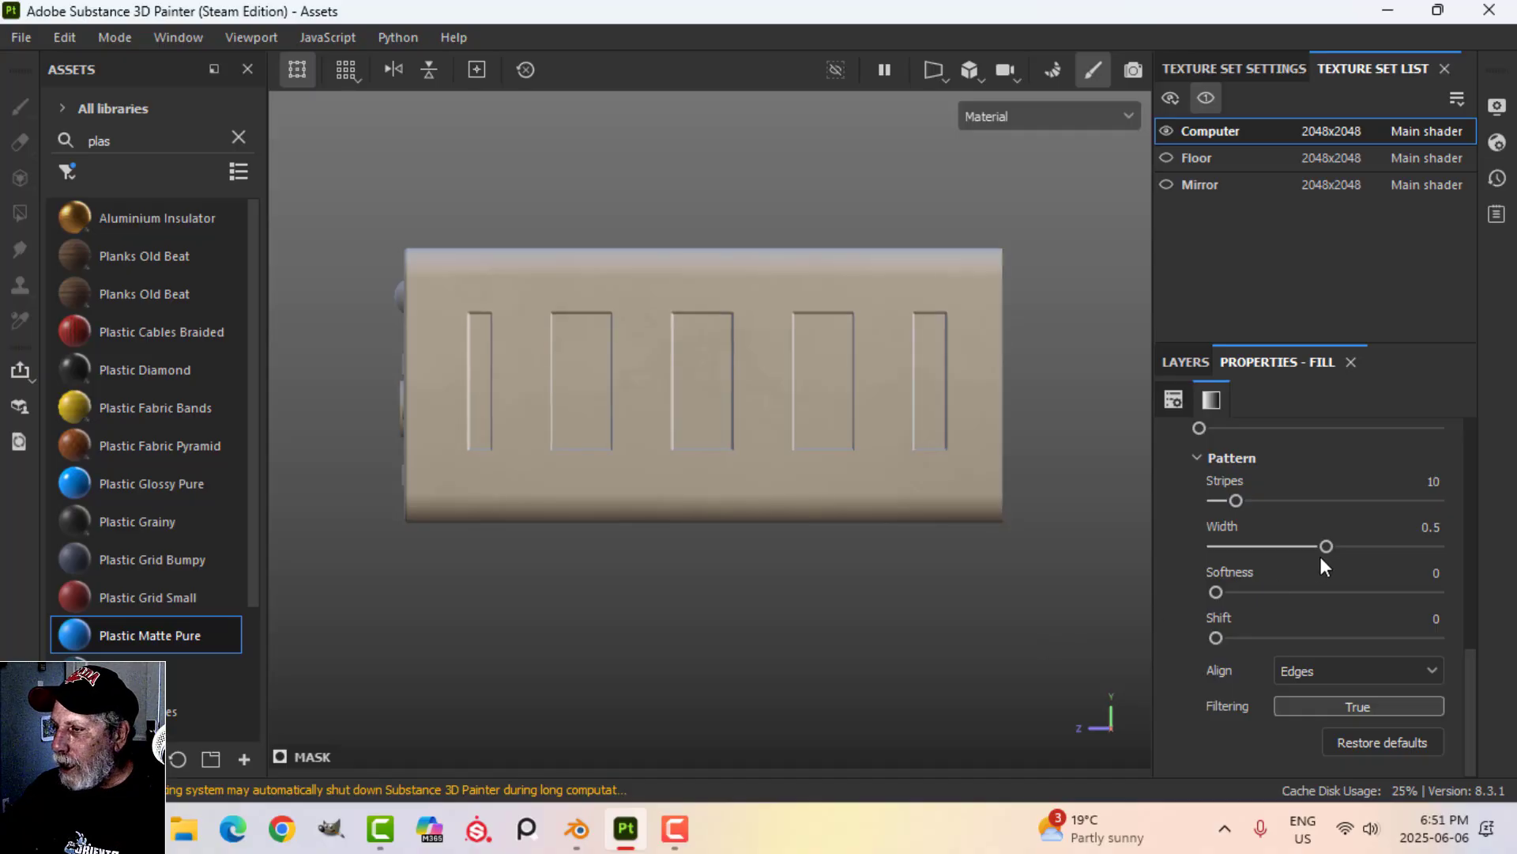
drag(1325, 545, 1247, 552)
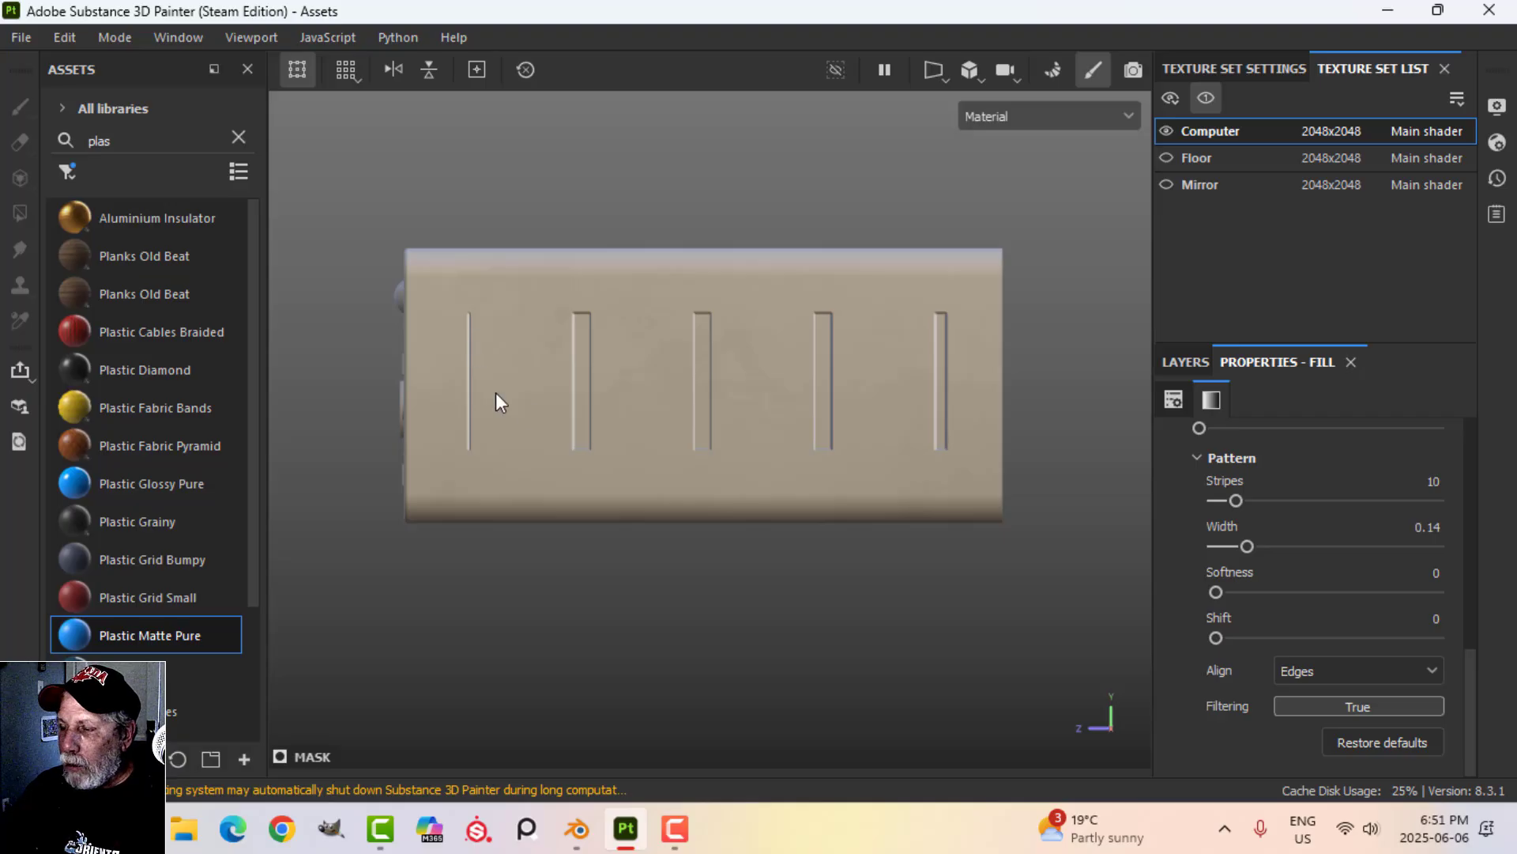
drag(1235, 497, 1277, 495)
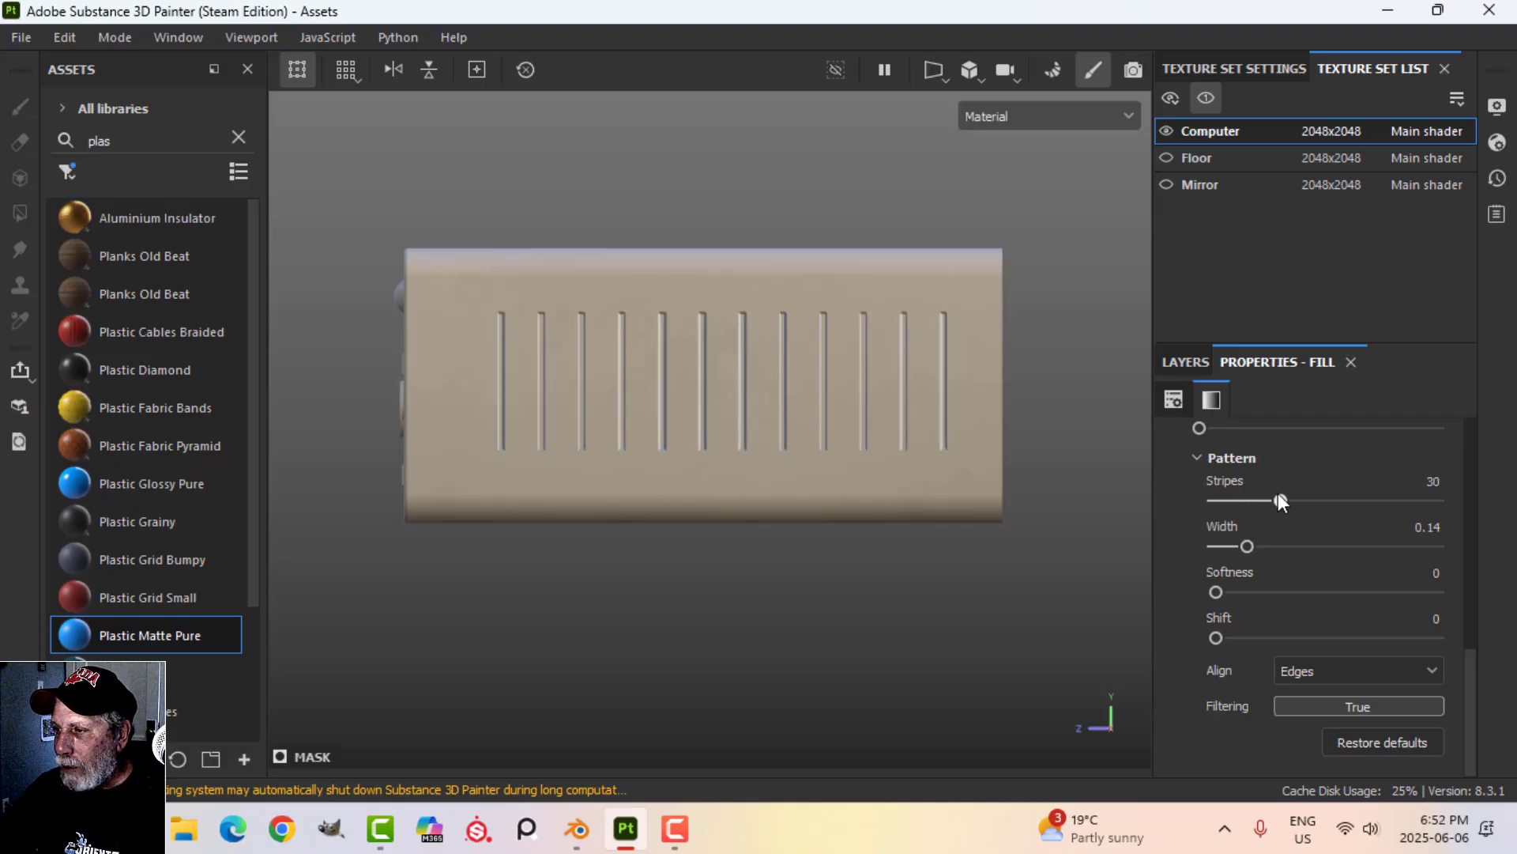
- Switch the viewport to perspective and examine the vertical slots on the computer's side at an angle
alt+drag(803, 365, 942, 406)
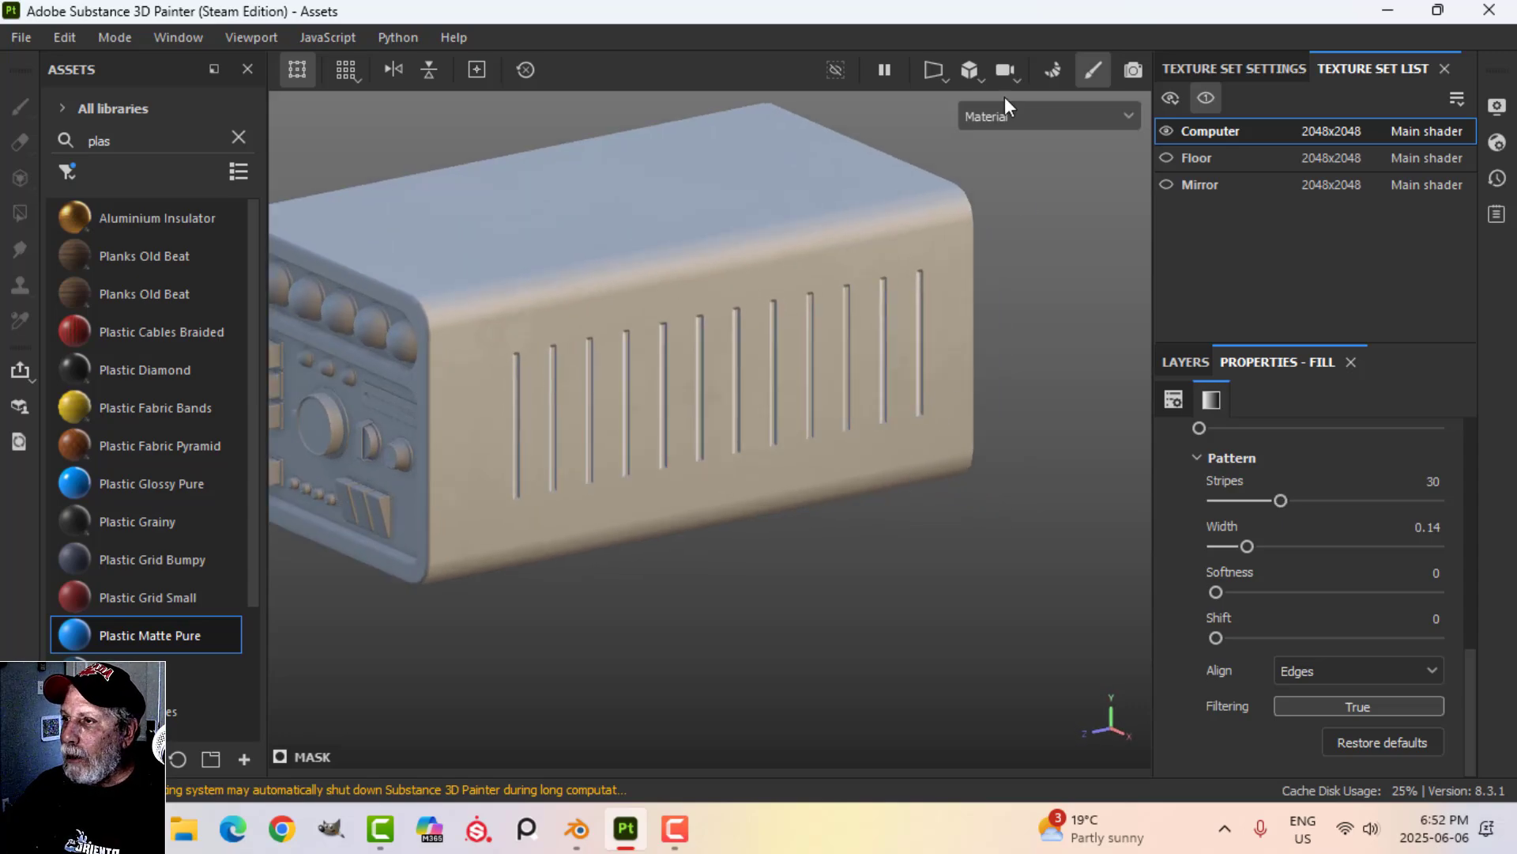
click(983, 74)
click(1005, 101)
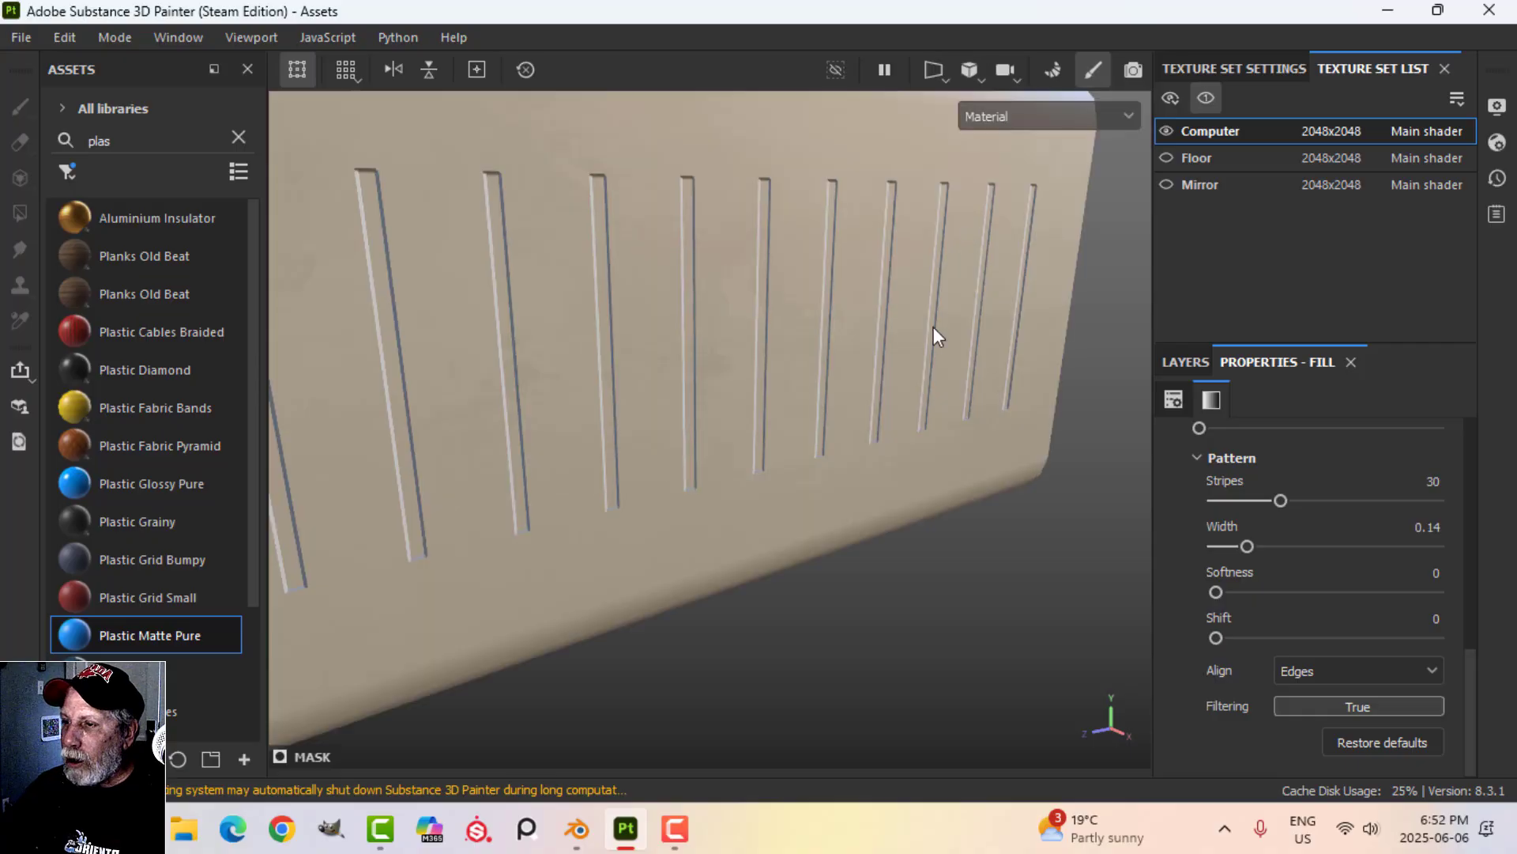
scroll(889, 416, down, 3)
alt+drag(889, 423, 856, 437)
- Adjust Fill layer 1's height to -0.4857 to set the depth of the slots
click(1186, 362)
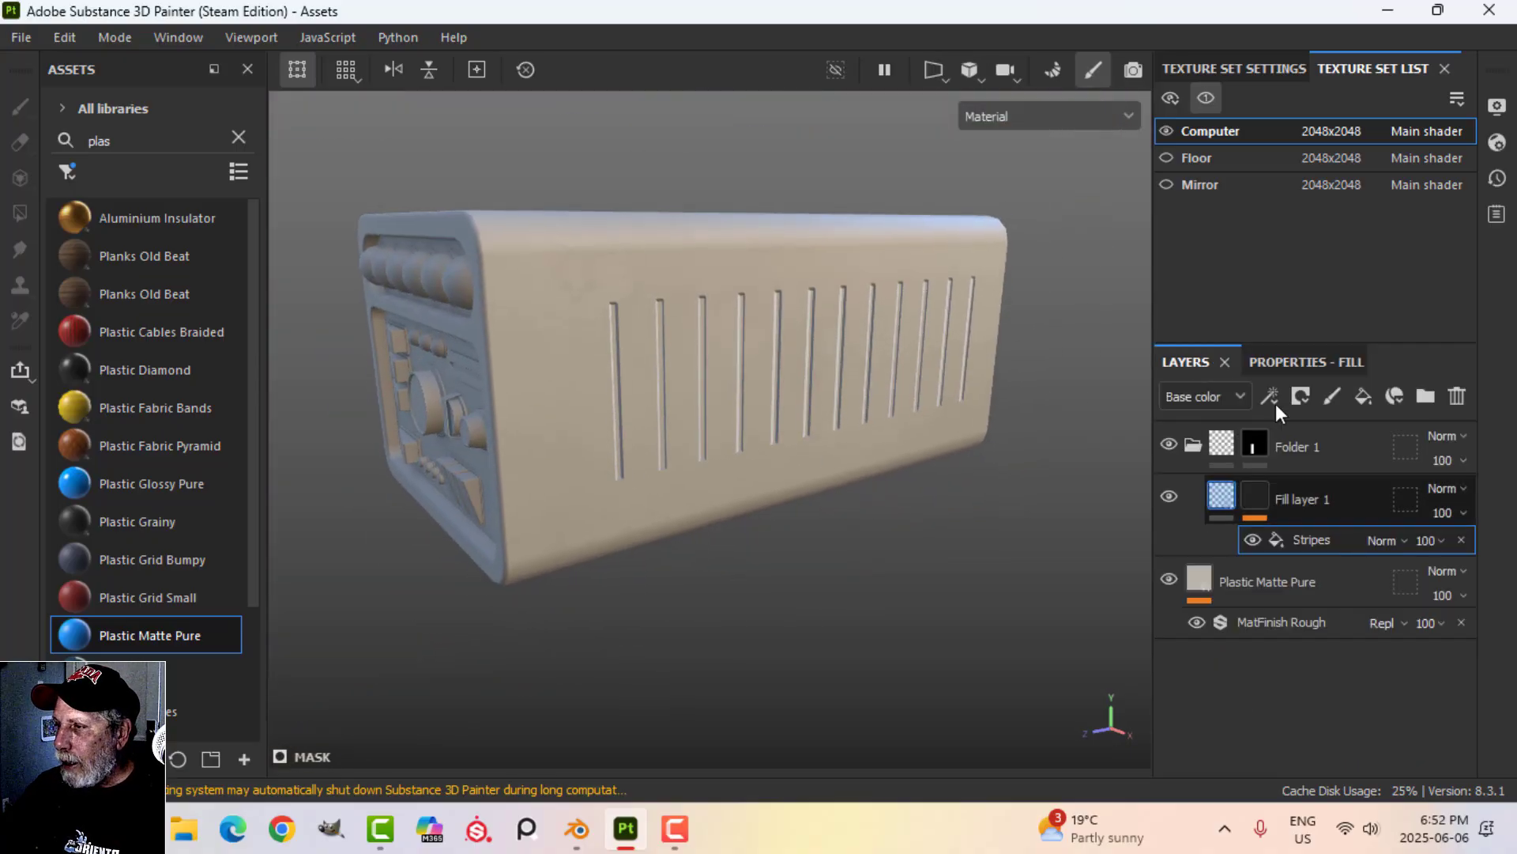
click(1307, 362)
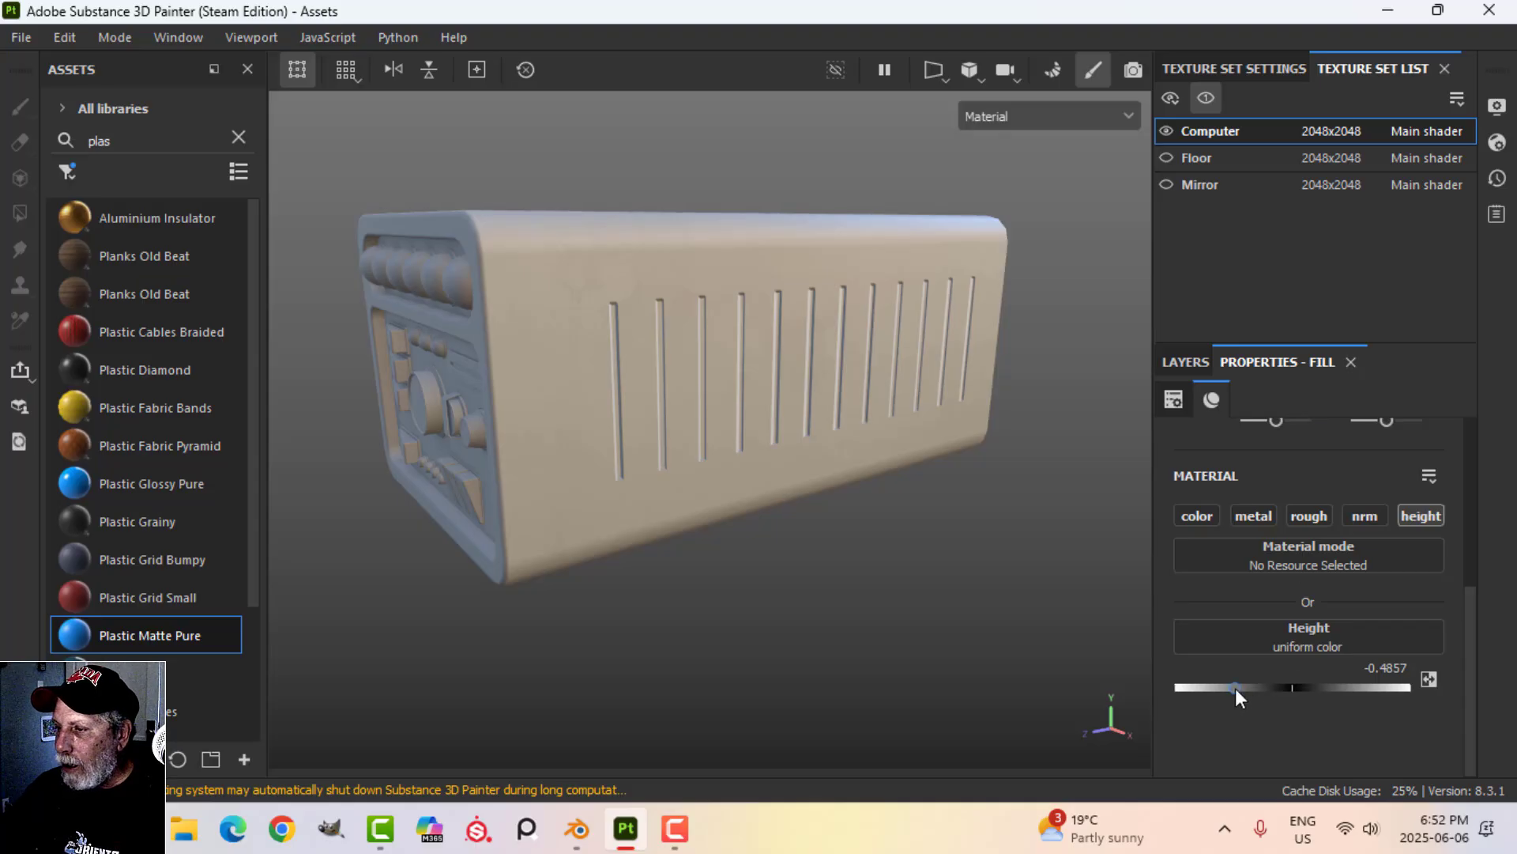
click(1190, 362)
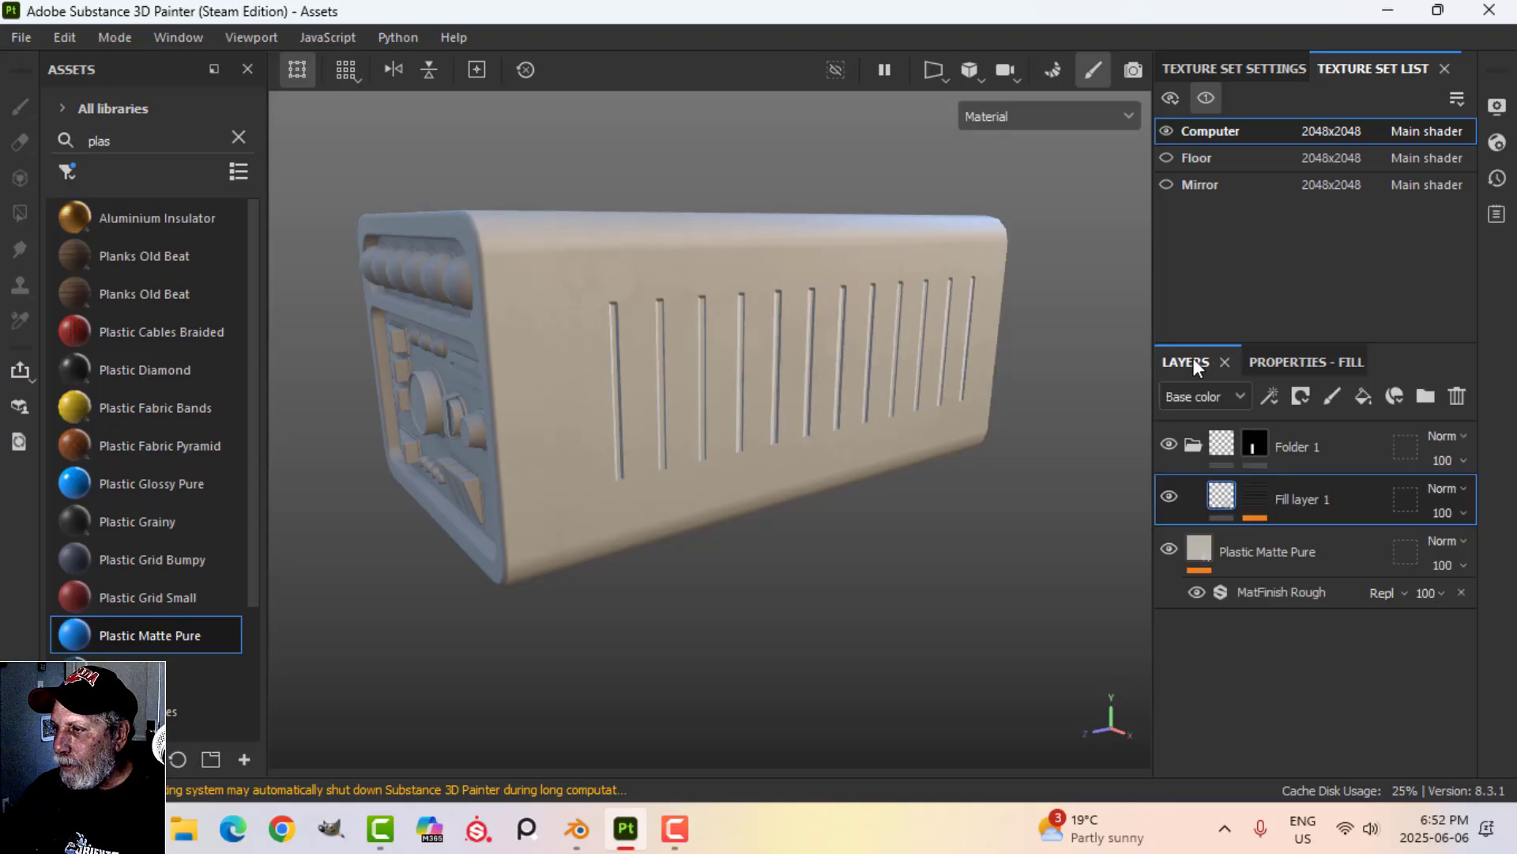
- Add a Blur filter to Fill layer 1's mask and set its blur intensity to 0.53
click(1253, 496)
mouse_move(695, 390)
alt+mouse_down()
mouse_move(686, 403)
mouse_move(762, 384)
mouse_move(752, 413)
mouse_move(793, 403)
alt+mouse_up()
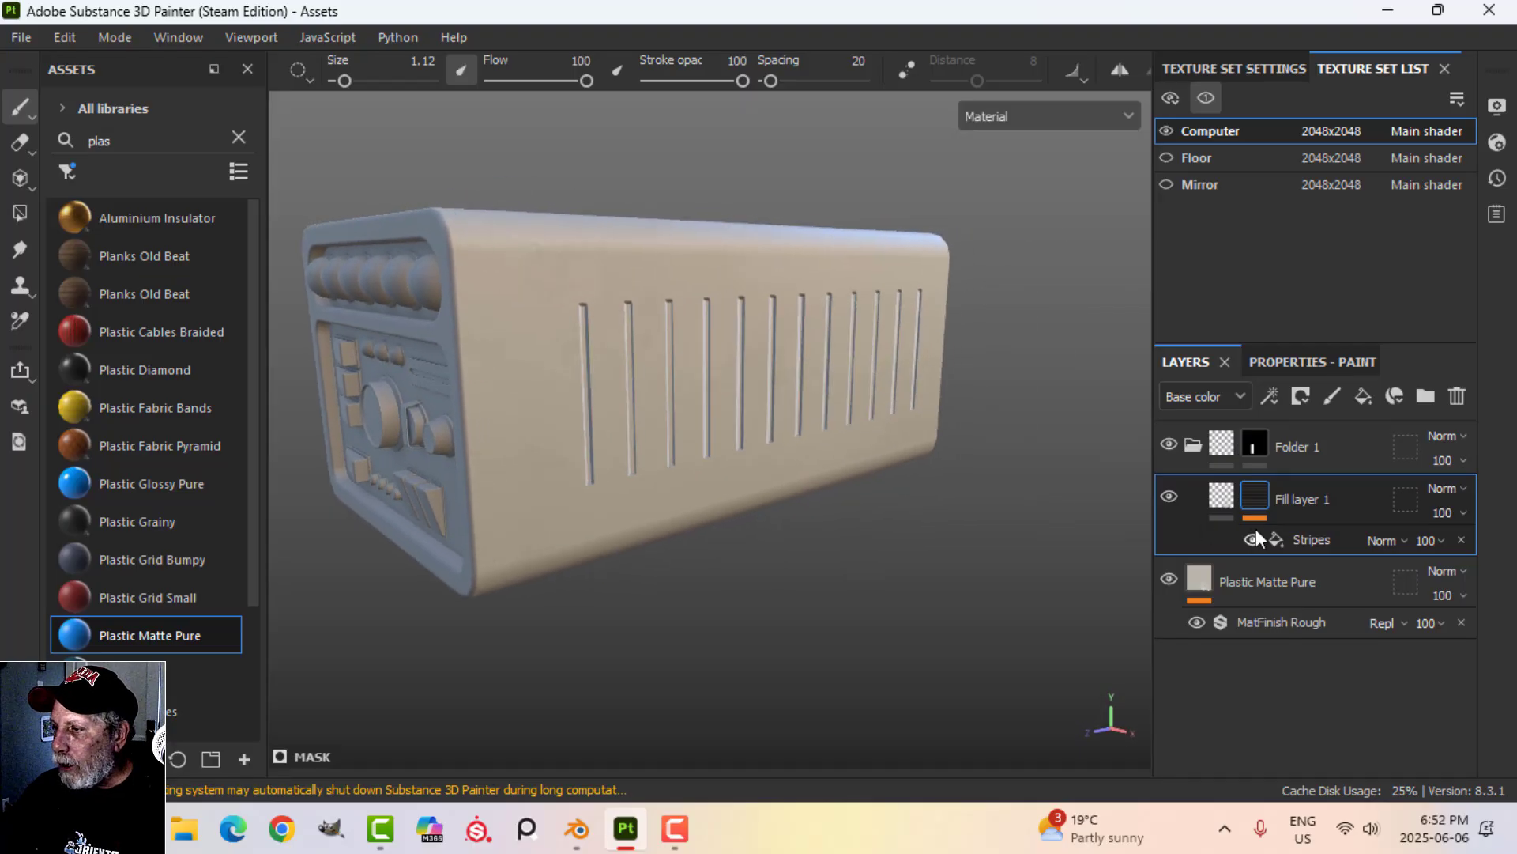
click(1270, 395)
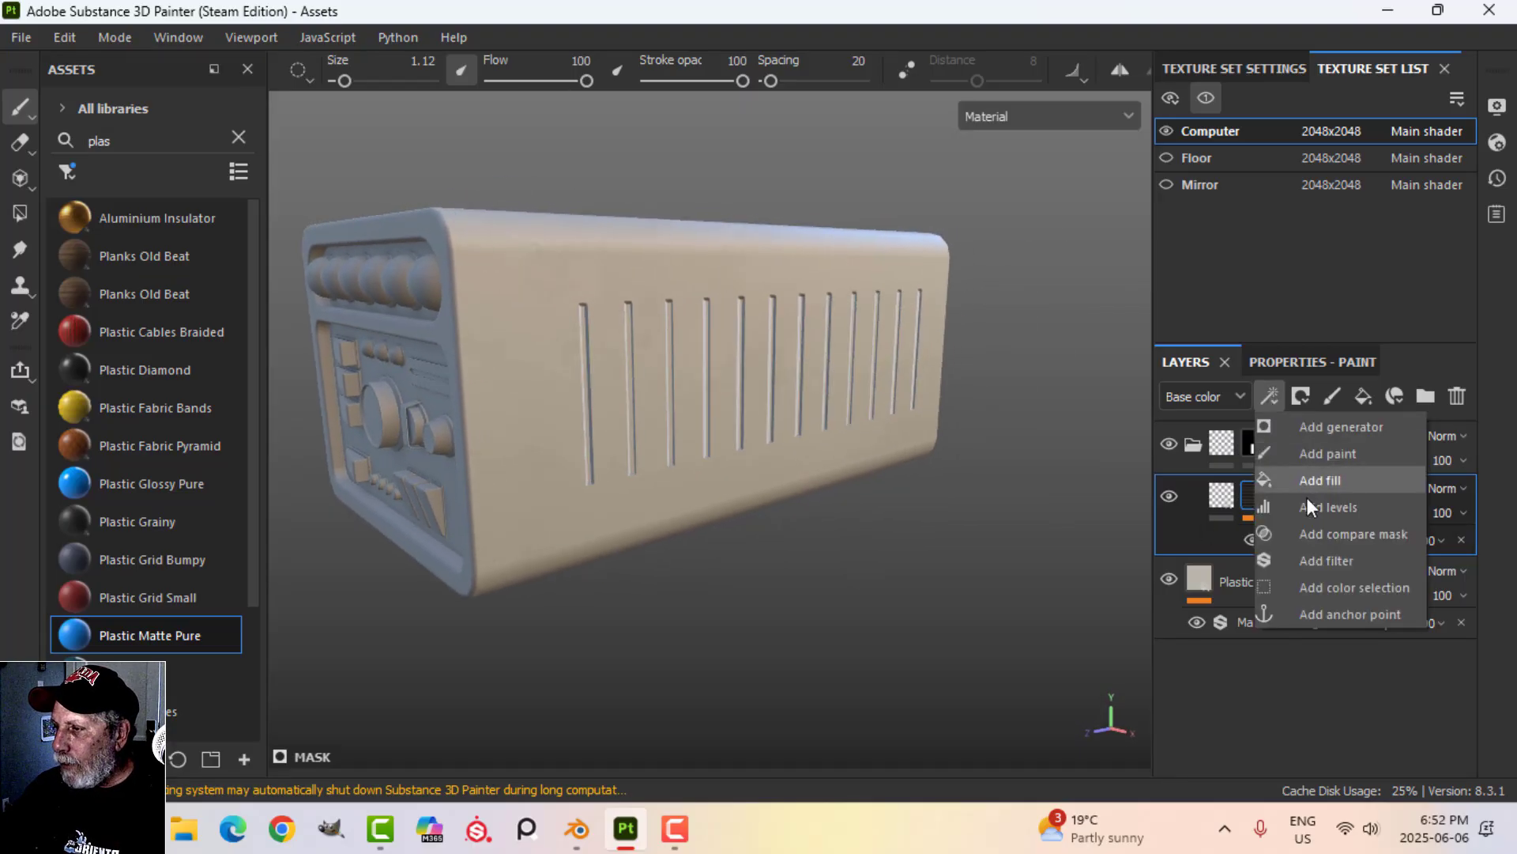
click(1311, 554)
click(1319, 462)
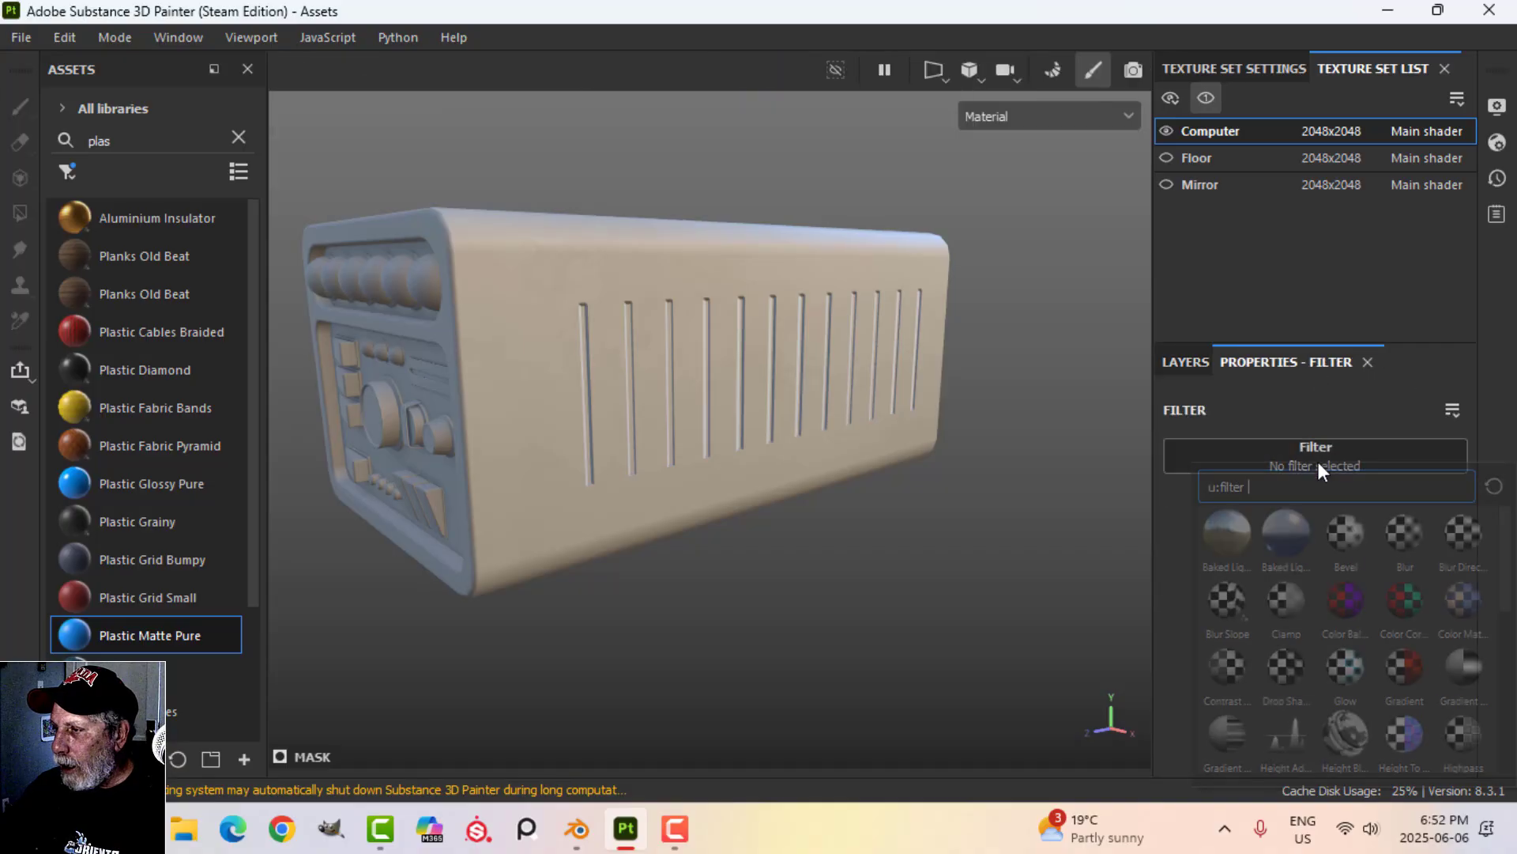
click(1407, 534)
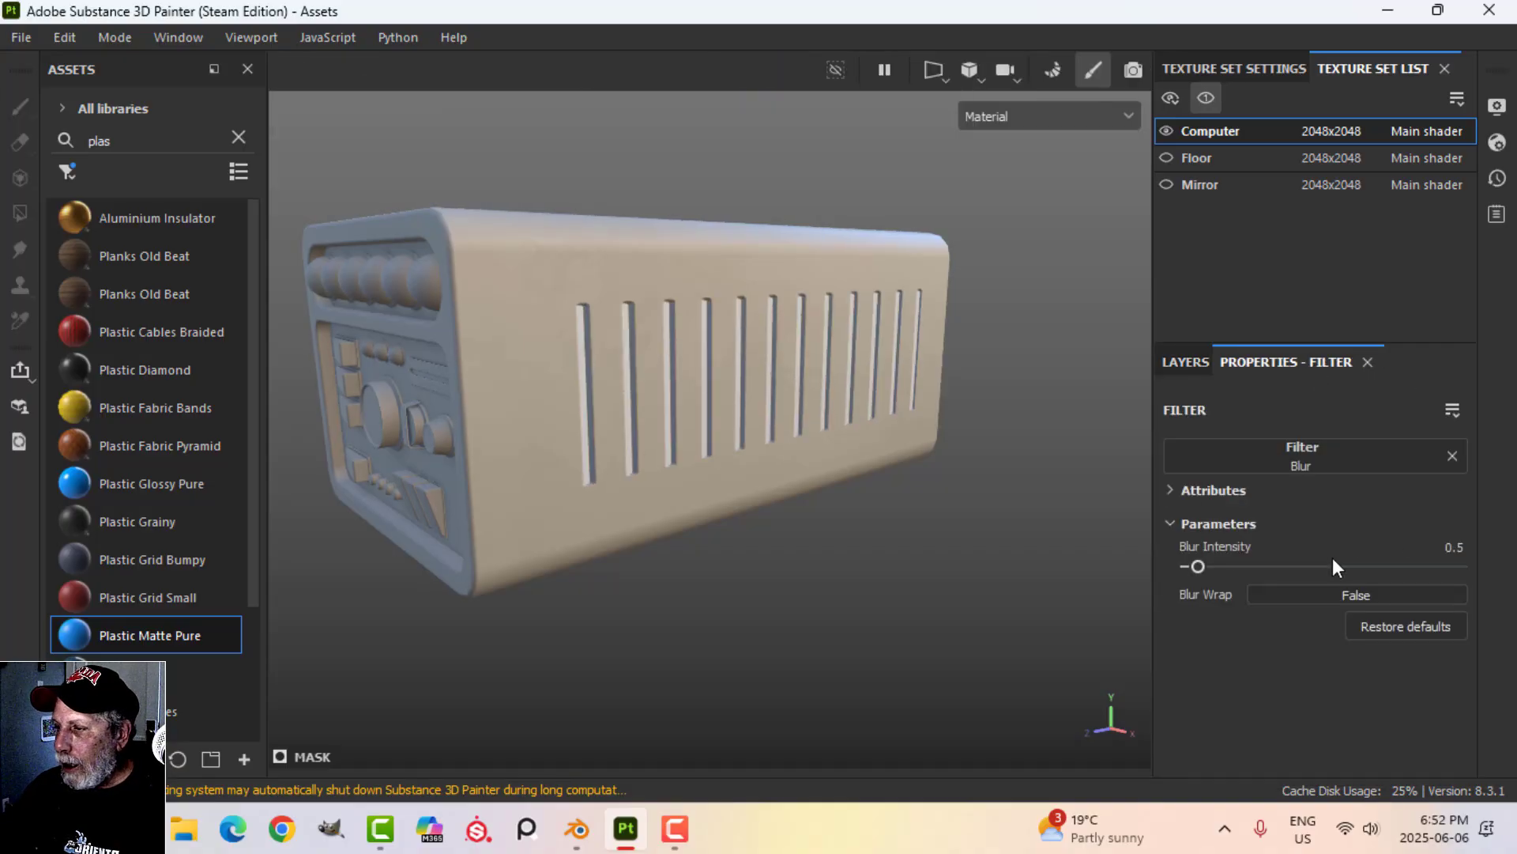
drag(1200, 566, 1197, 563)
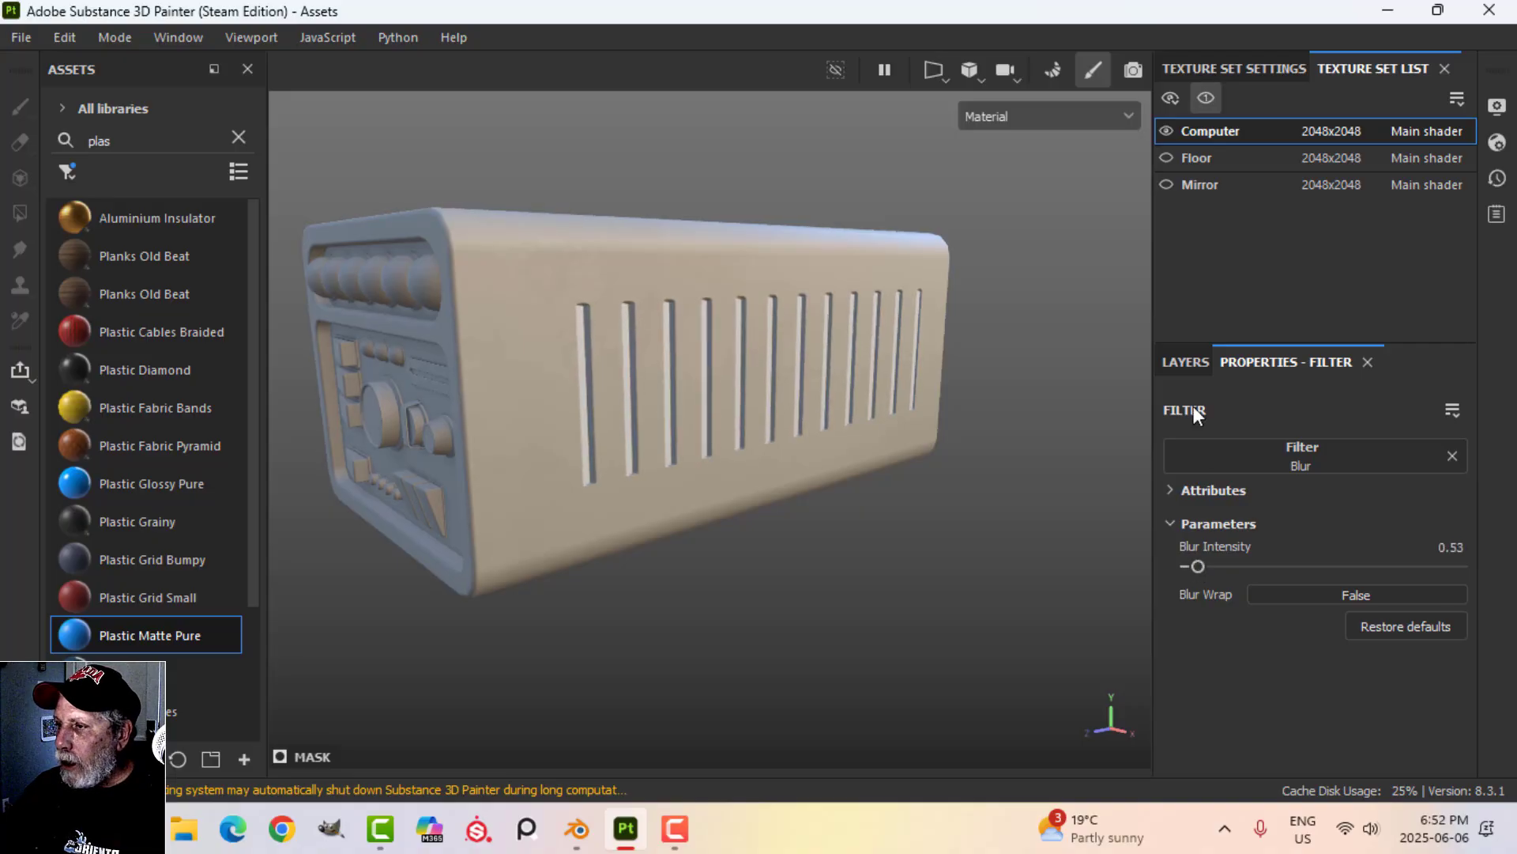
- Add a Blur filter to Folder 1's mask, keeping the blur intensity at 0.5
click(1182, 362)
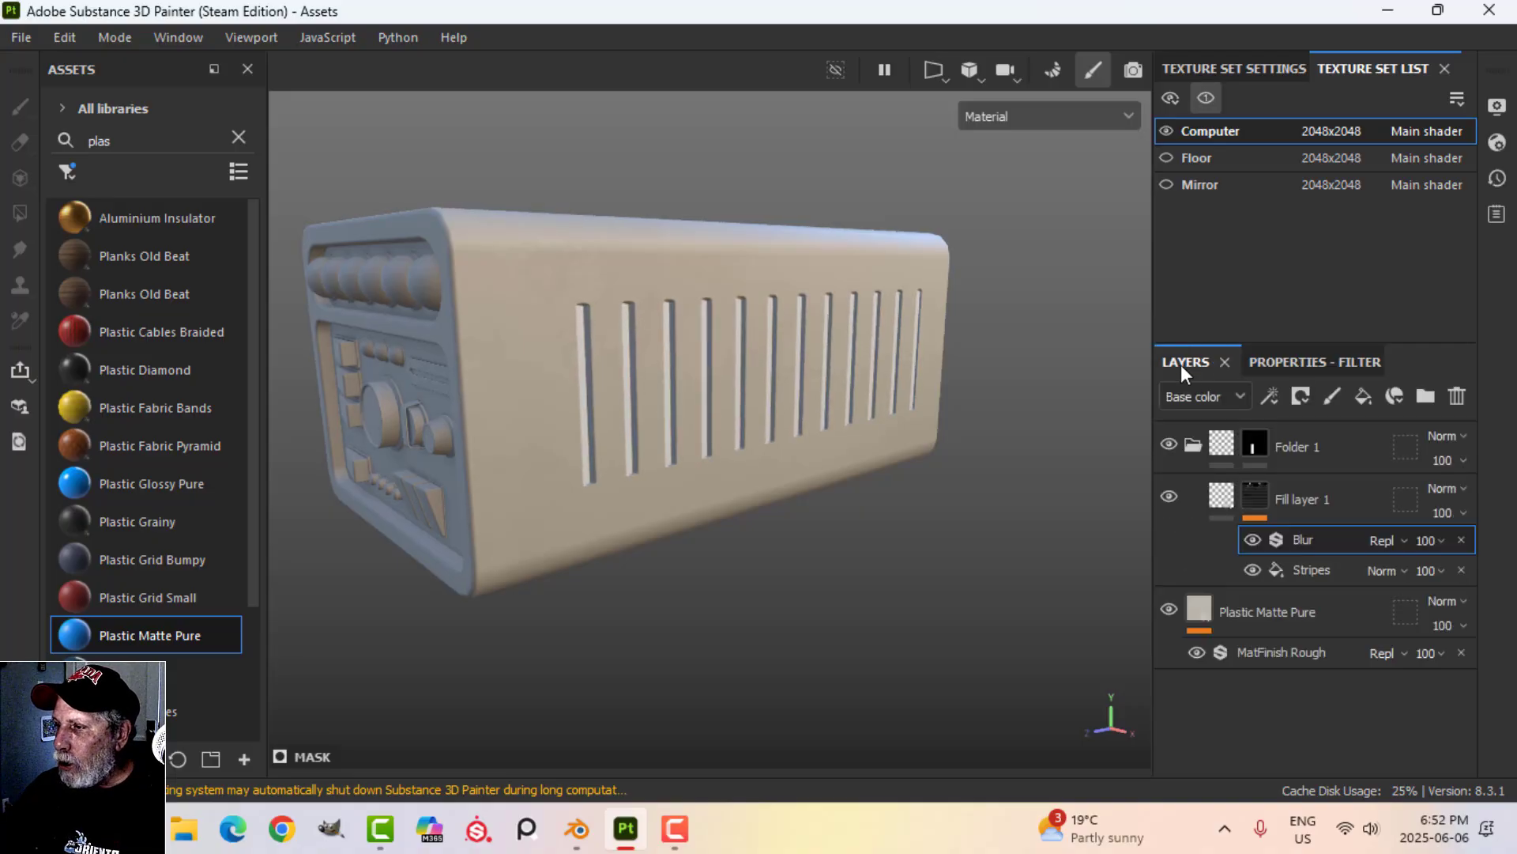
click(1254, 444)
click(1276, 400)
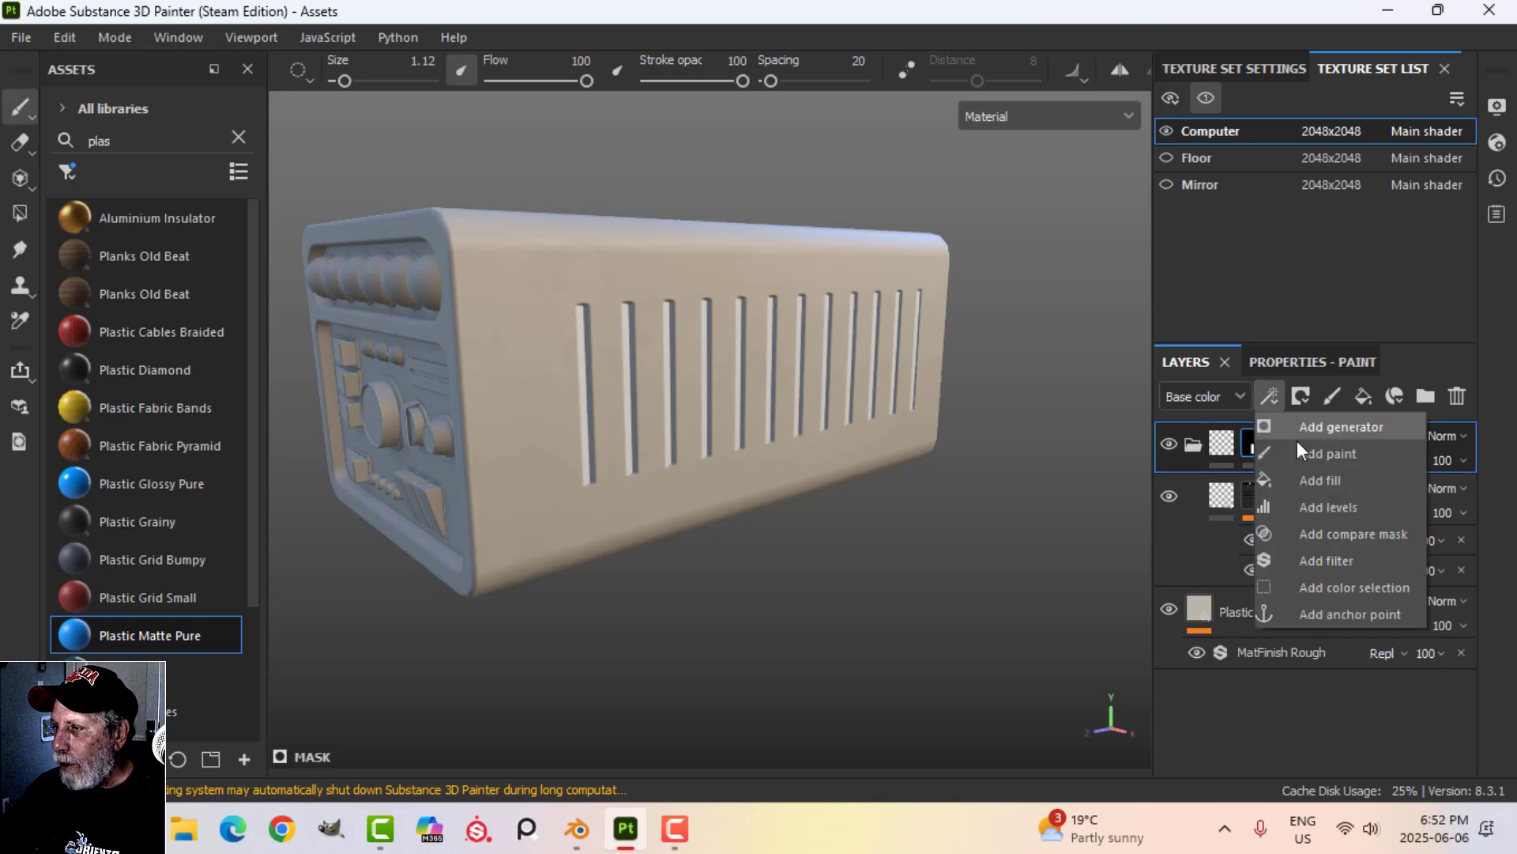
click(1328, 559)
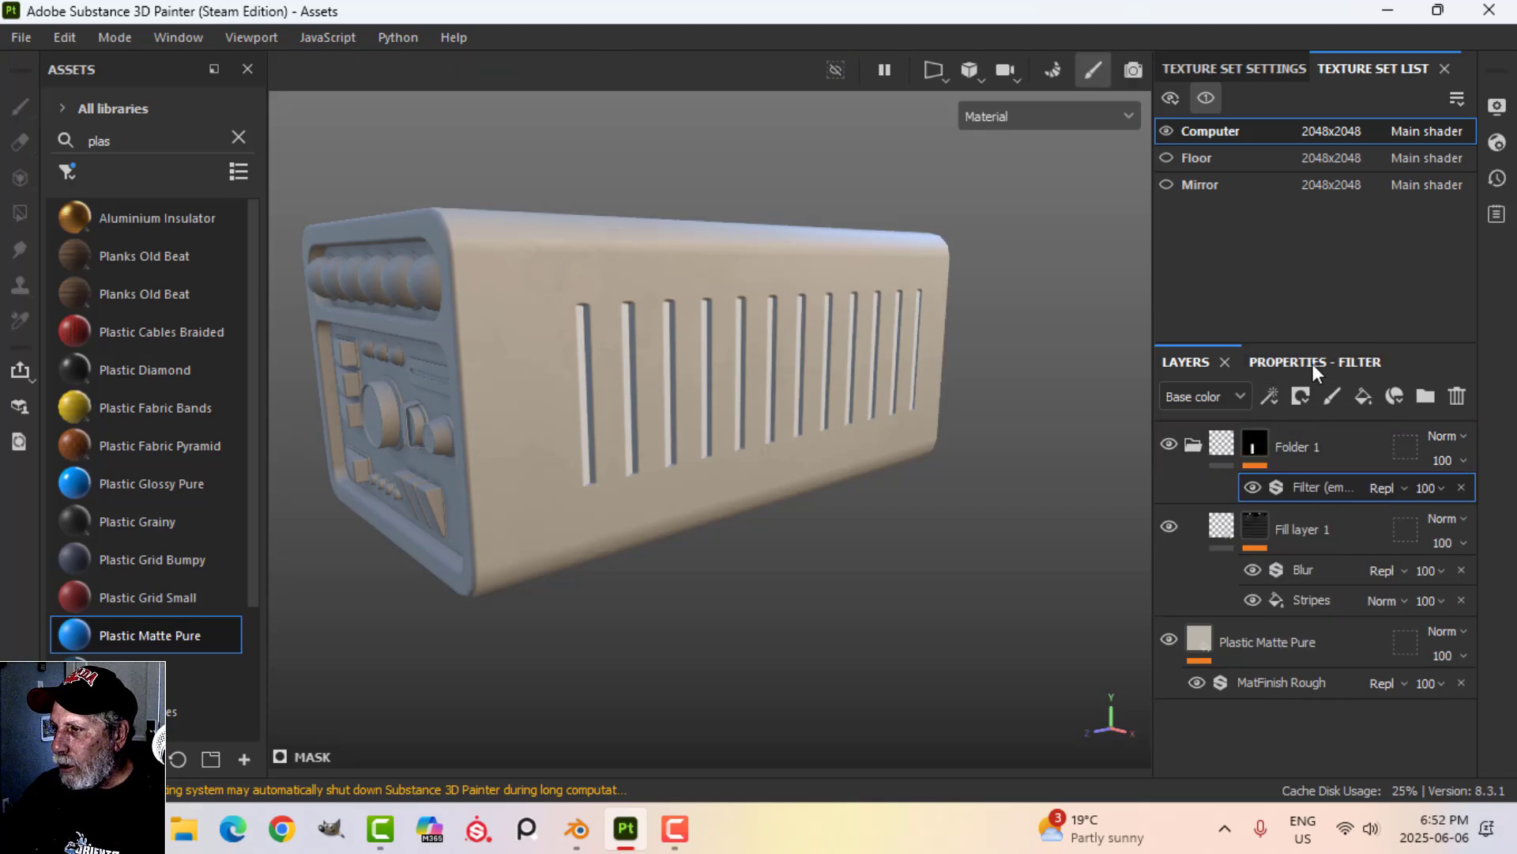
click(1312, 362)
click(1327, 459)
click(1403, 531)
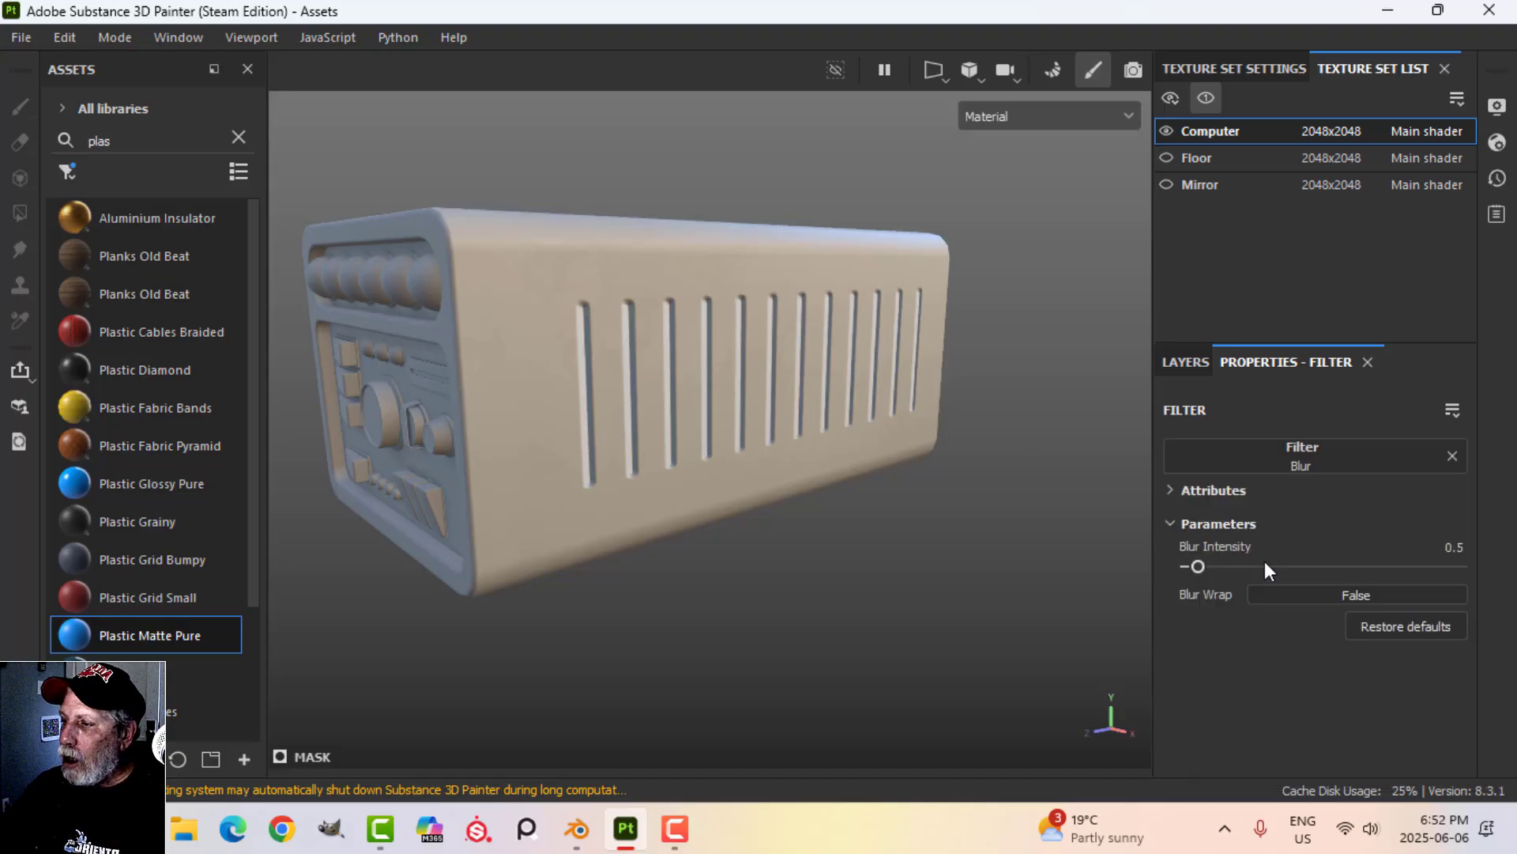
- Examine the blurred slots on the computer's side from several angles and compare the effects on the Folder 1 and Fill layer 1 masks
alt+drag(933, 450, 854, 424)
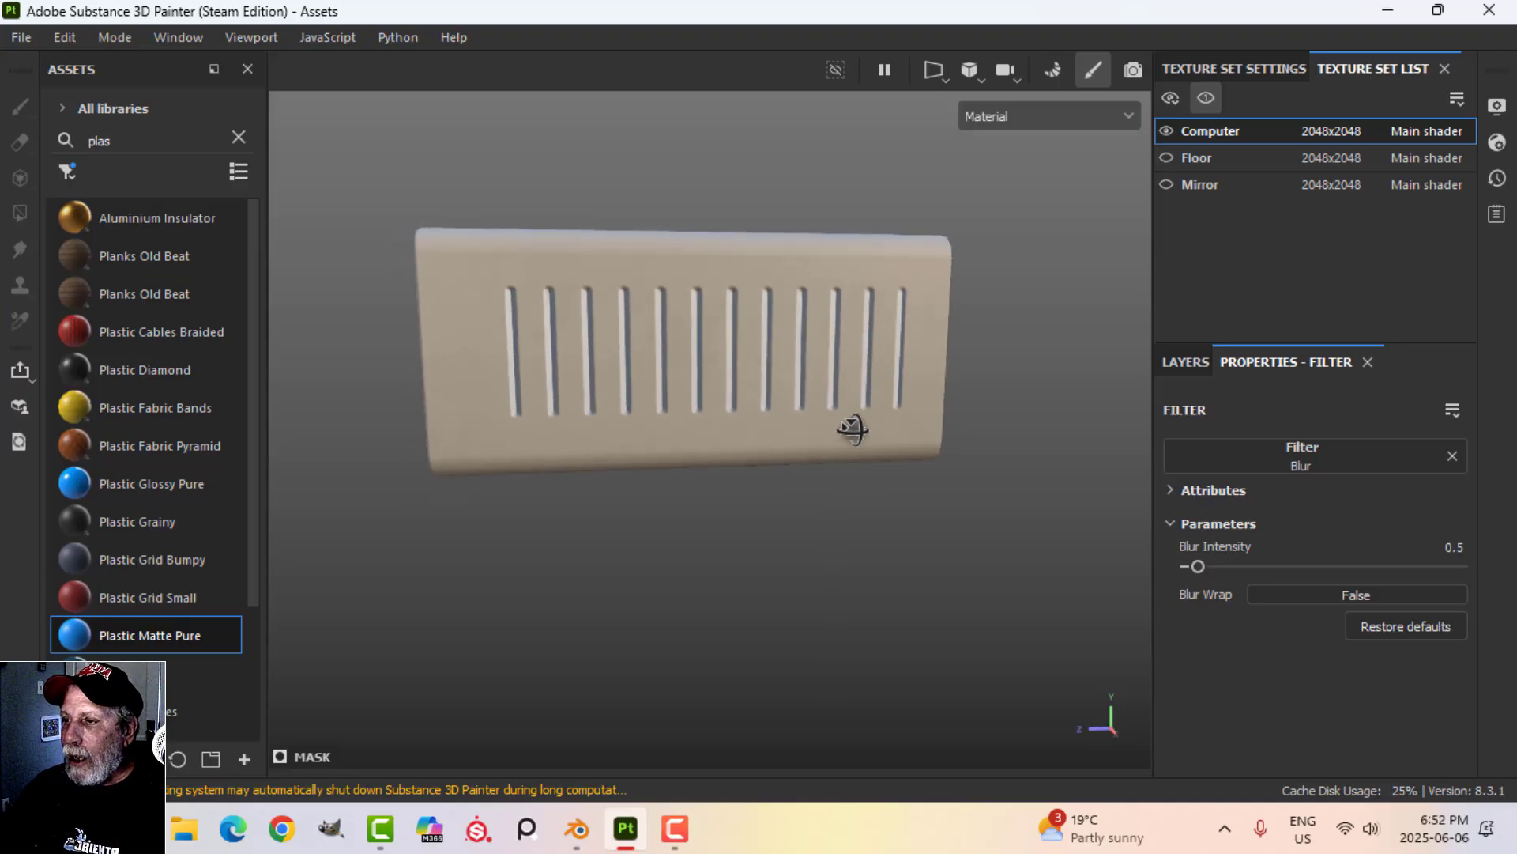
alt+middle_drag(854, 424, 861, 459)
alt+drag(862, 458, 837, 442)
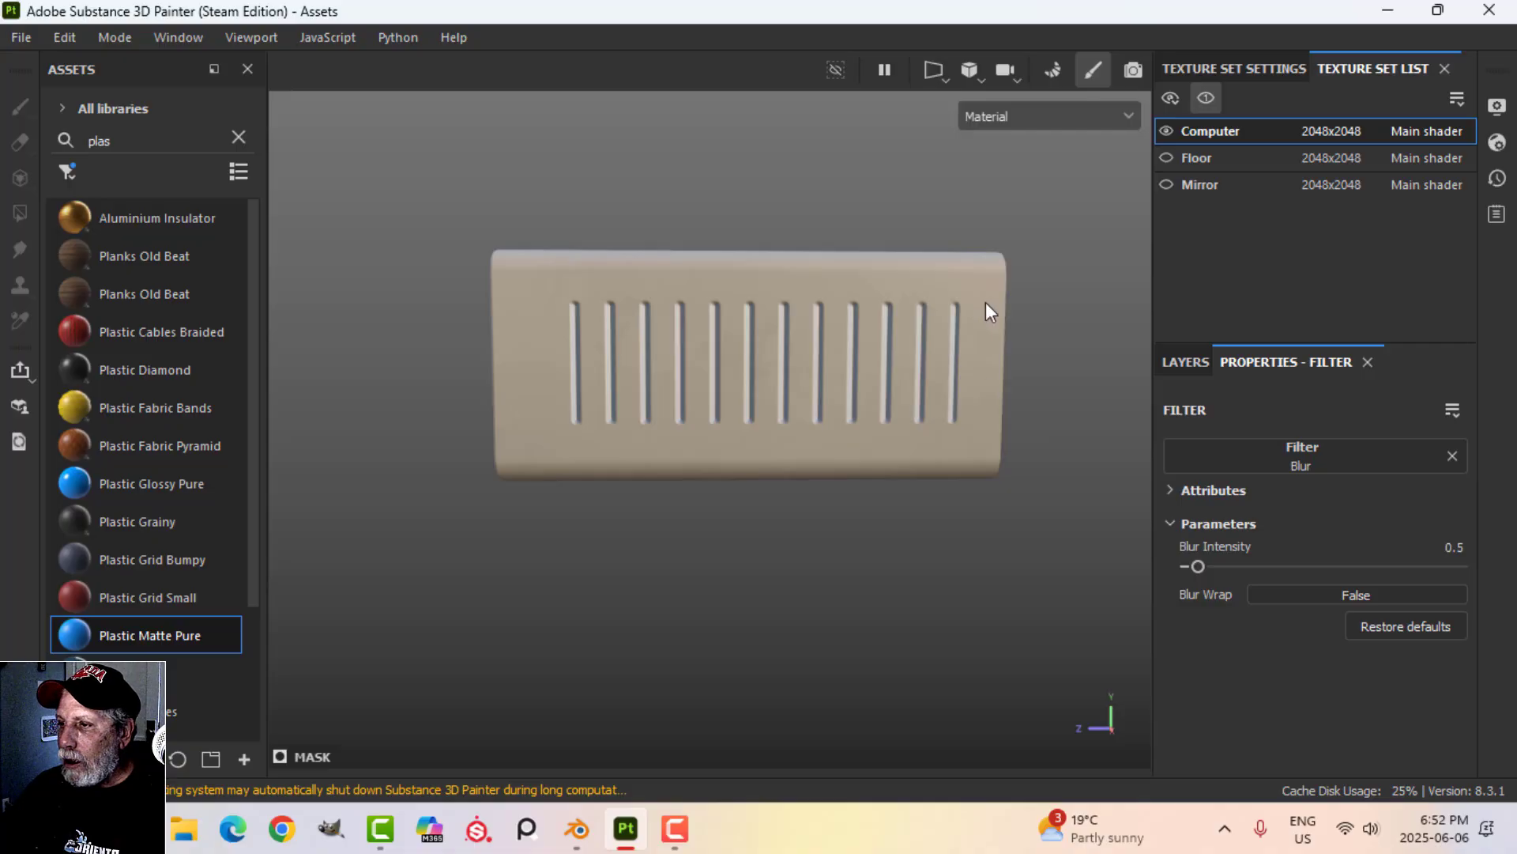
alt+drag(587, 381, 798, 431)
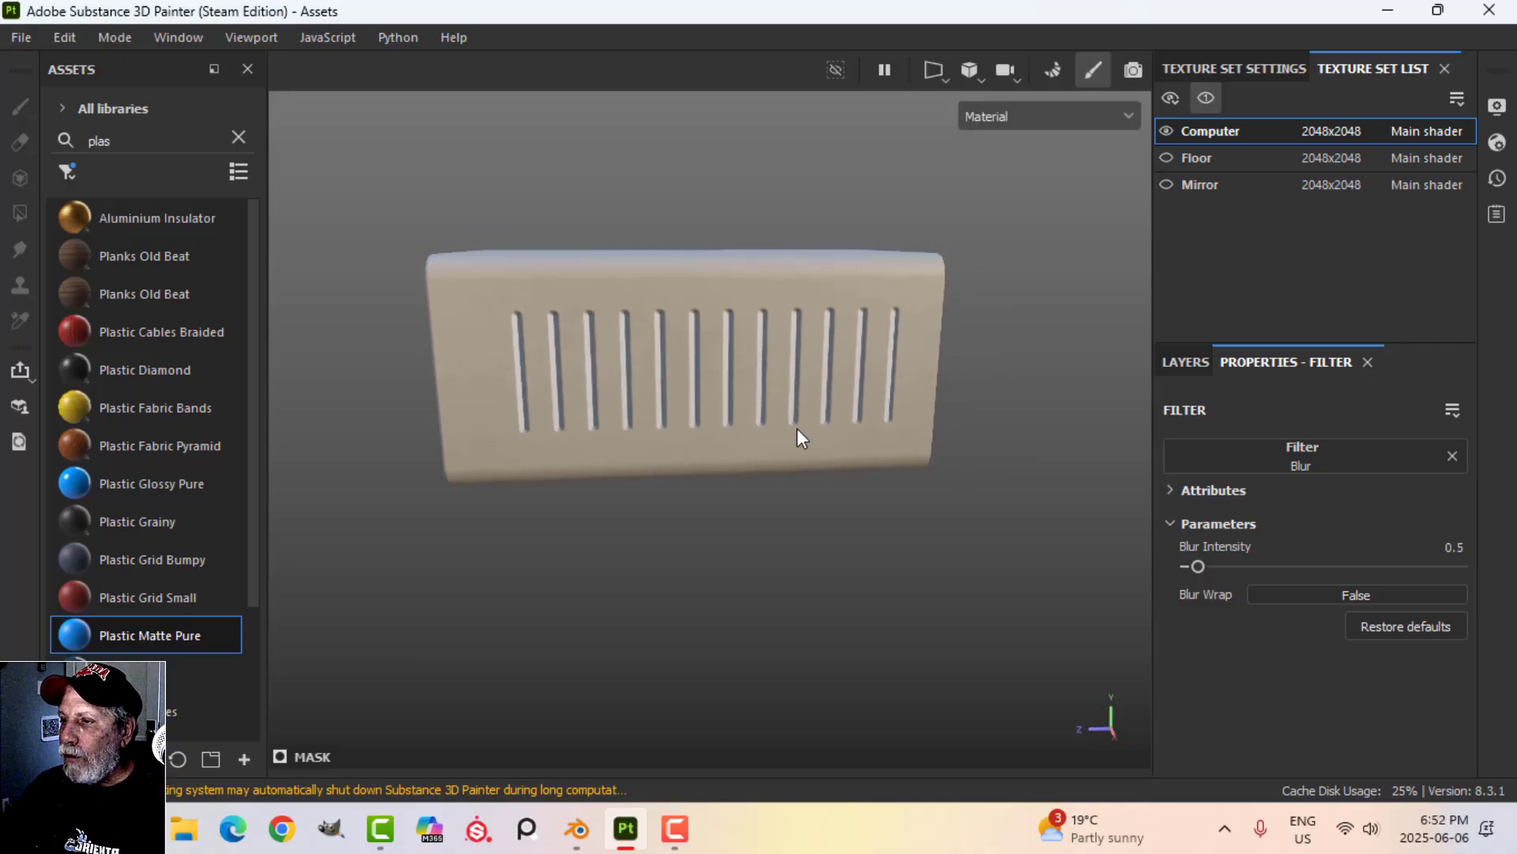
click(1173, 362)
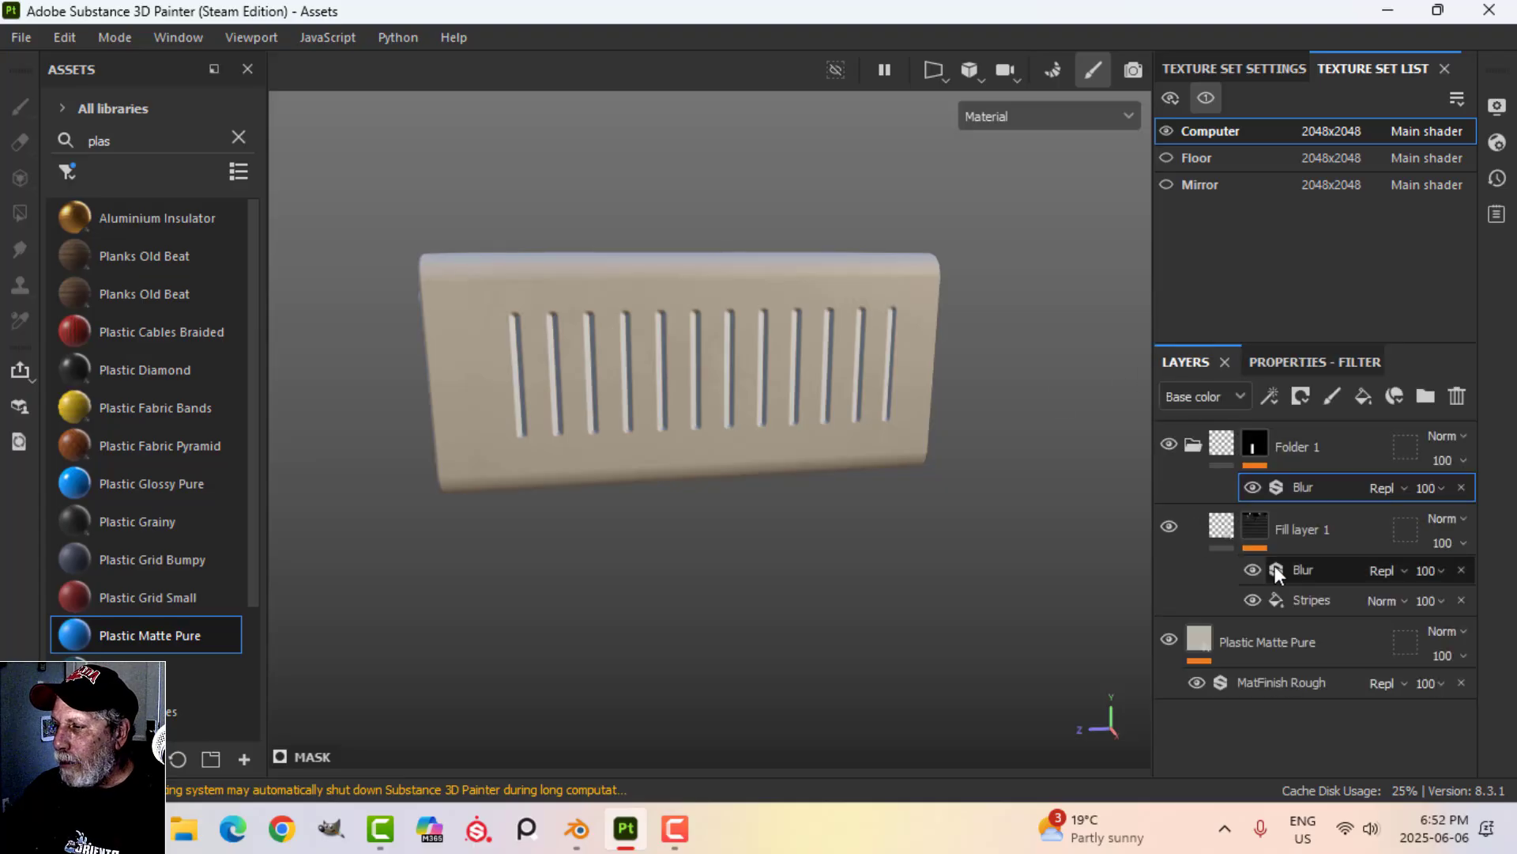
click(1297, 530)
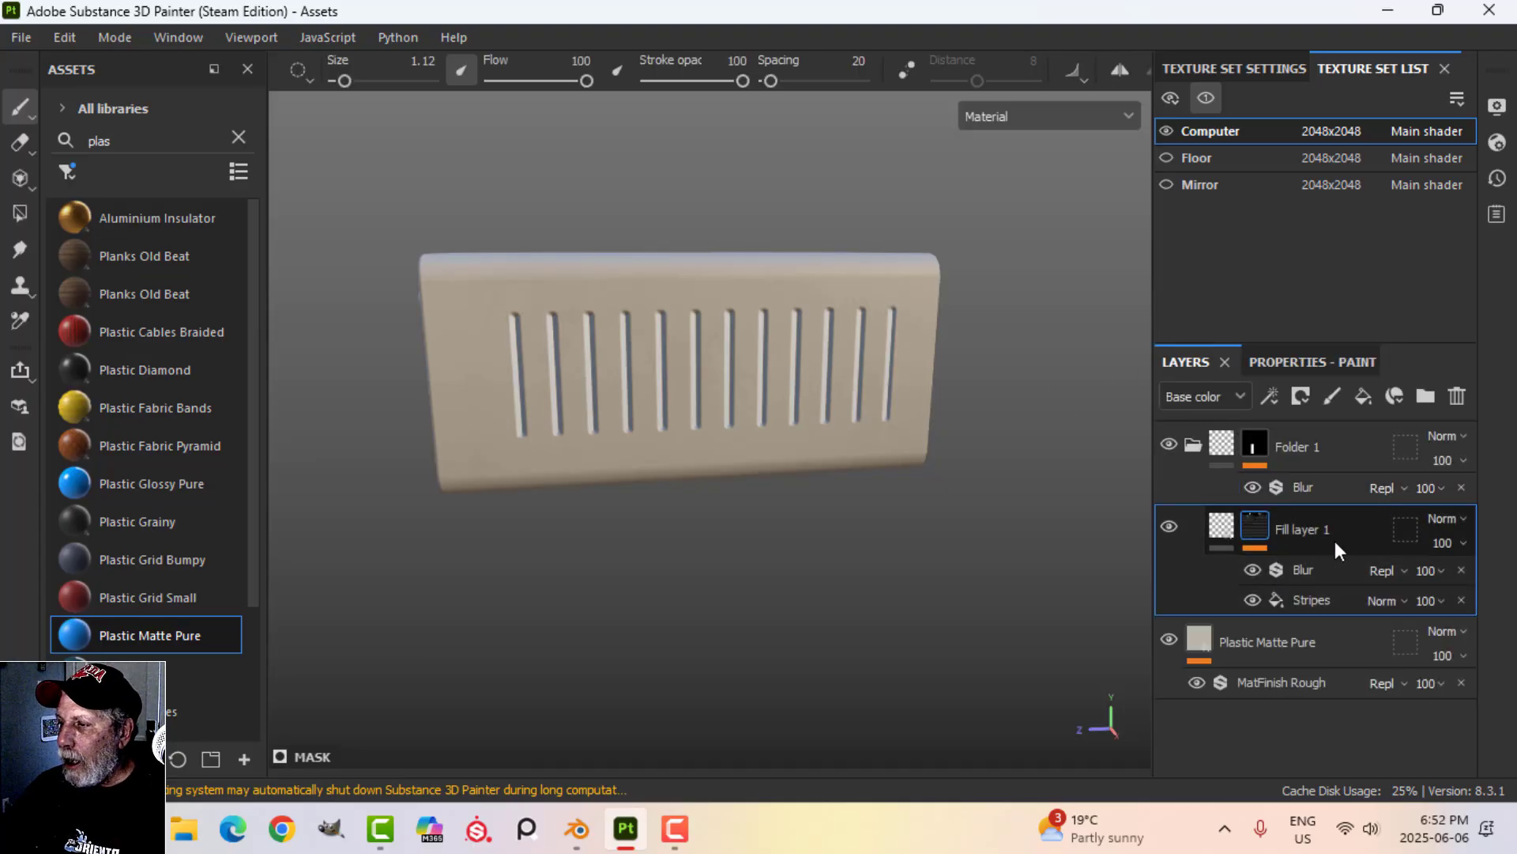
click(1261, 451)
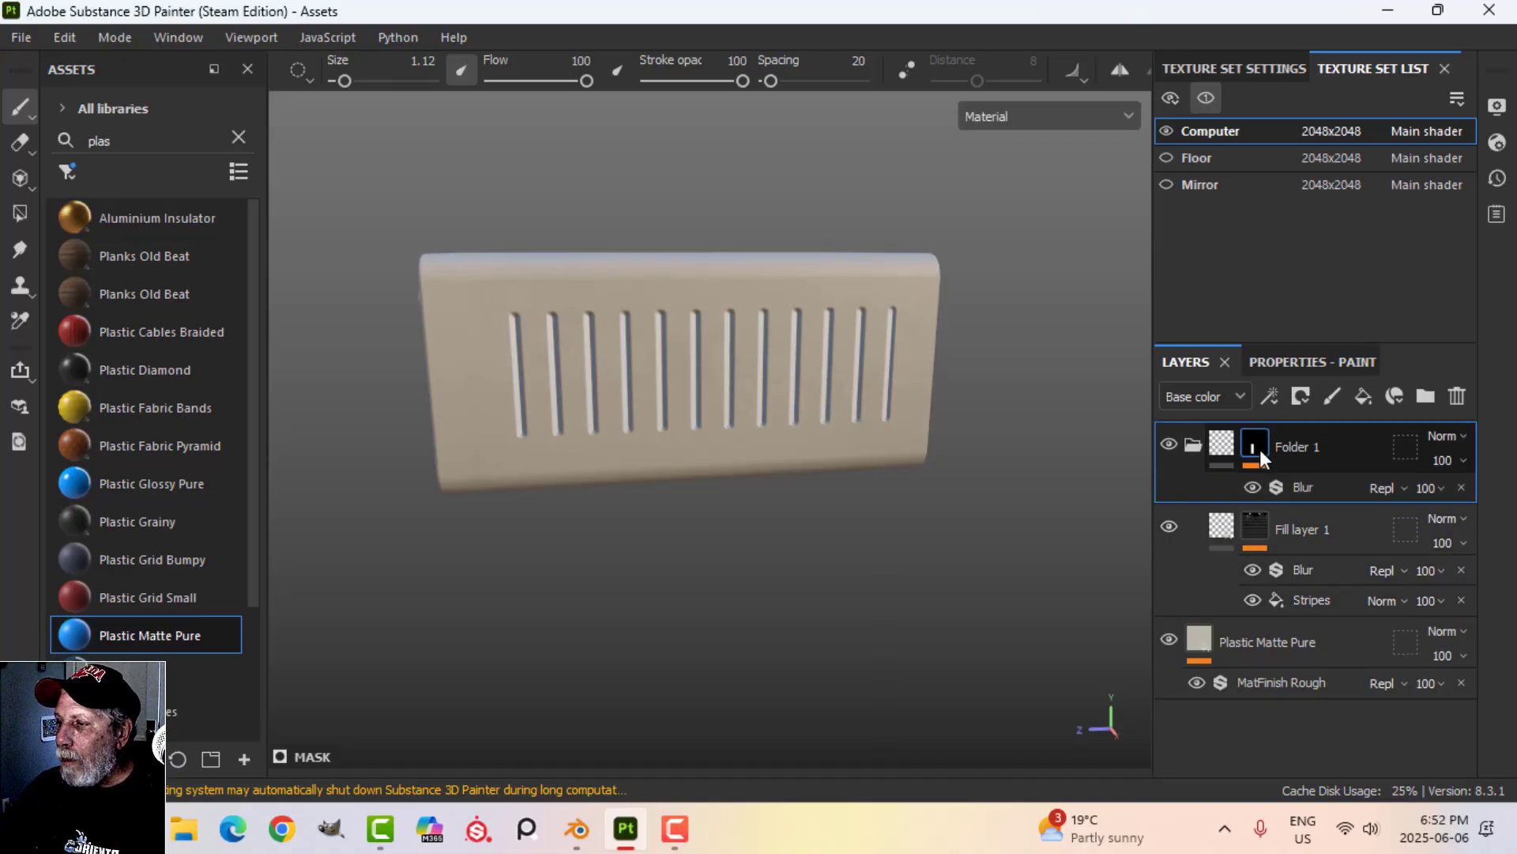
click(1260, 525)
- Try shifting Folder 1's mask with a Transform filter at Offset Y -0.01, and delete that filter again
click(1257, 446)
click(1267, 395)
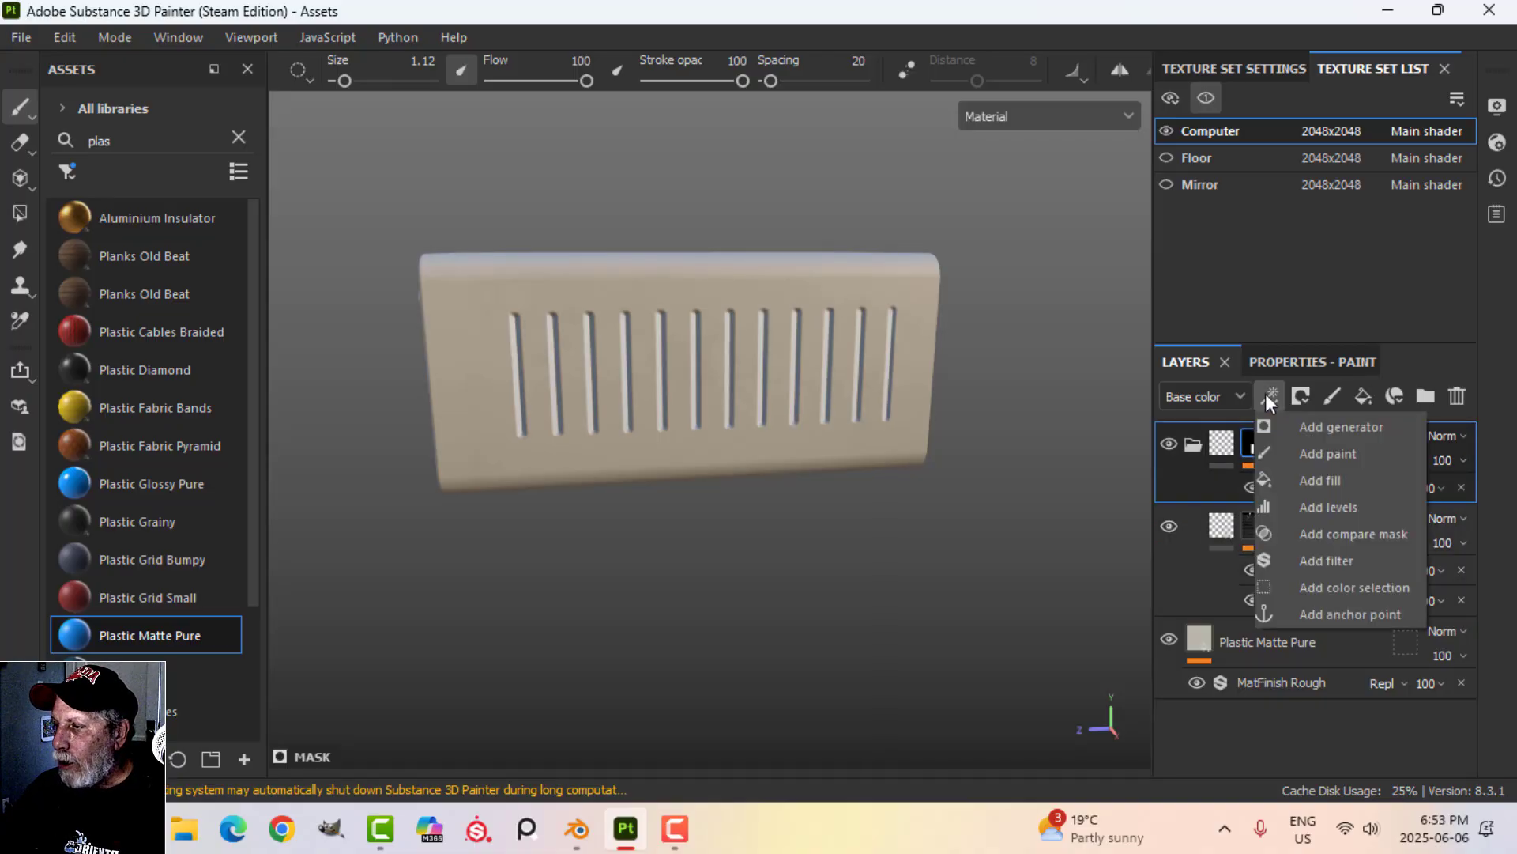
click(1328, 560)
click(1304, 361)
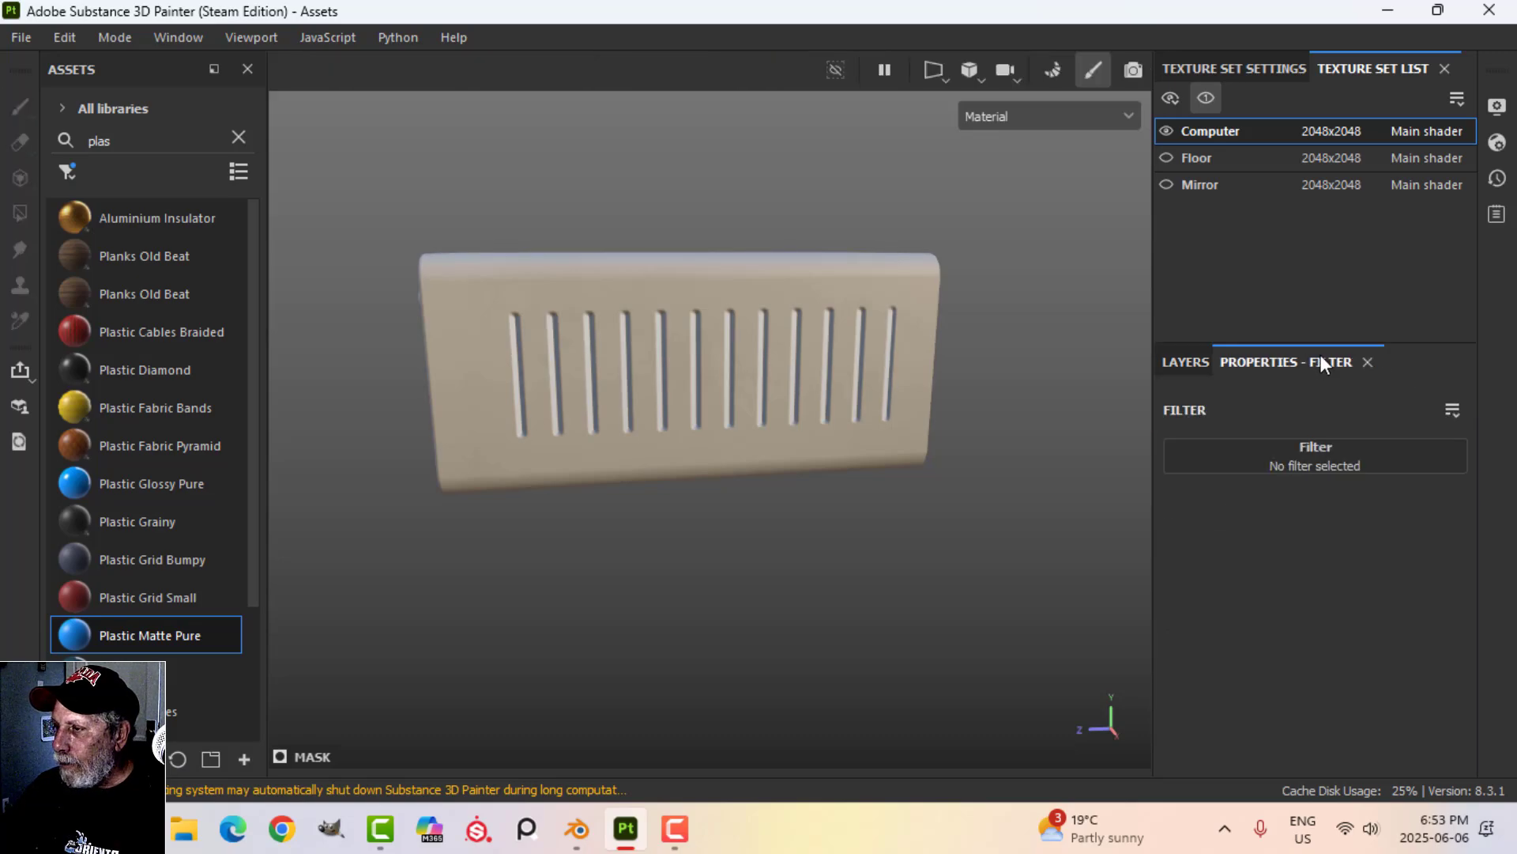
click(1326, 448)
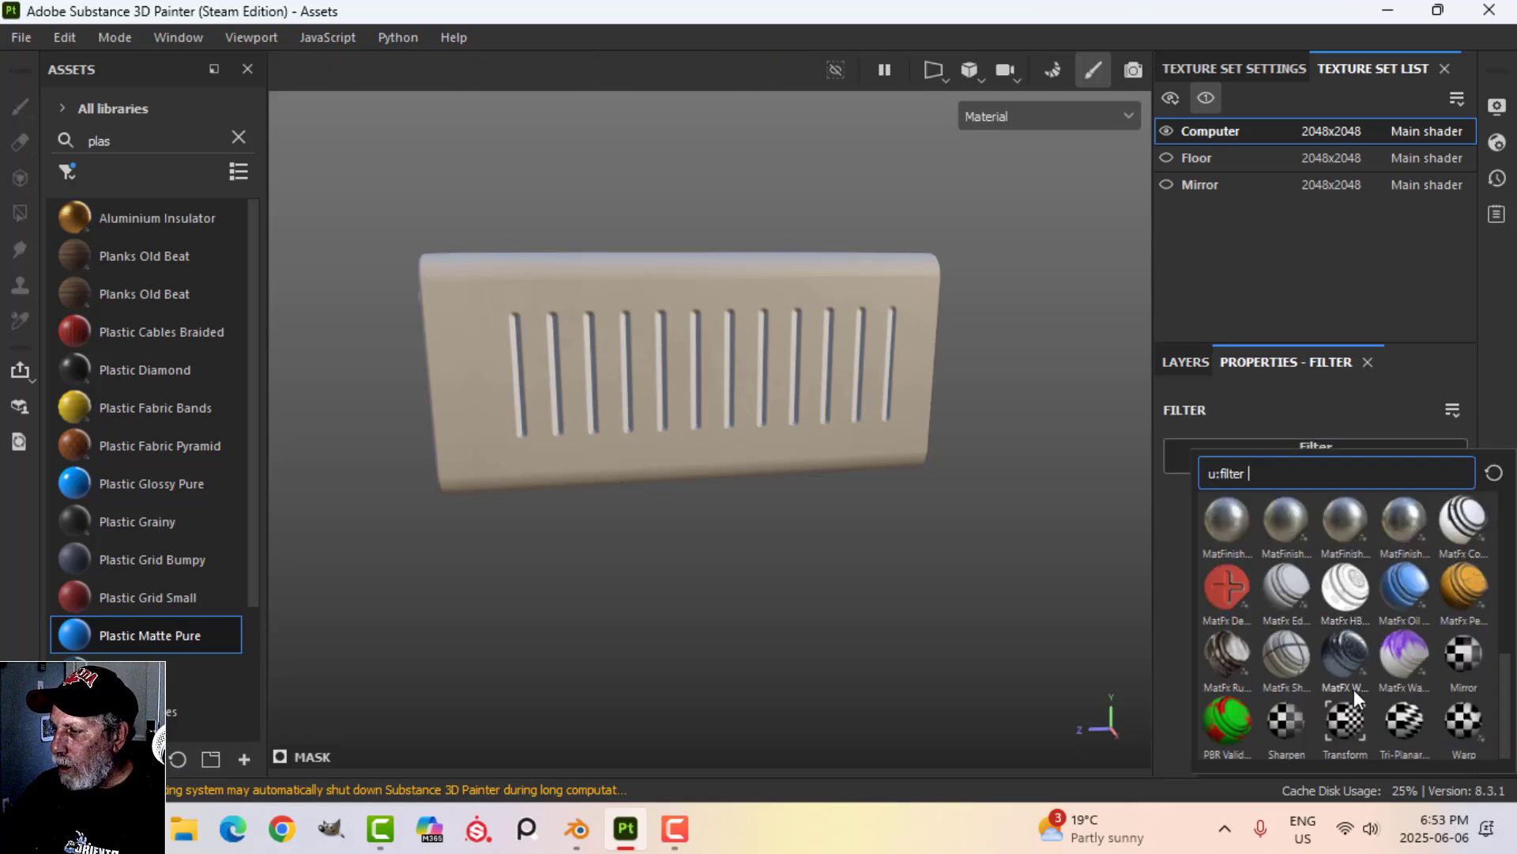
click(1341, 723)
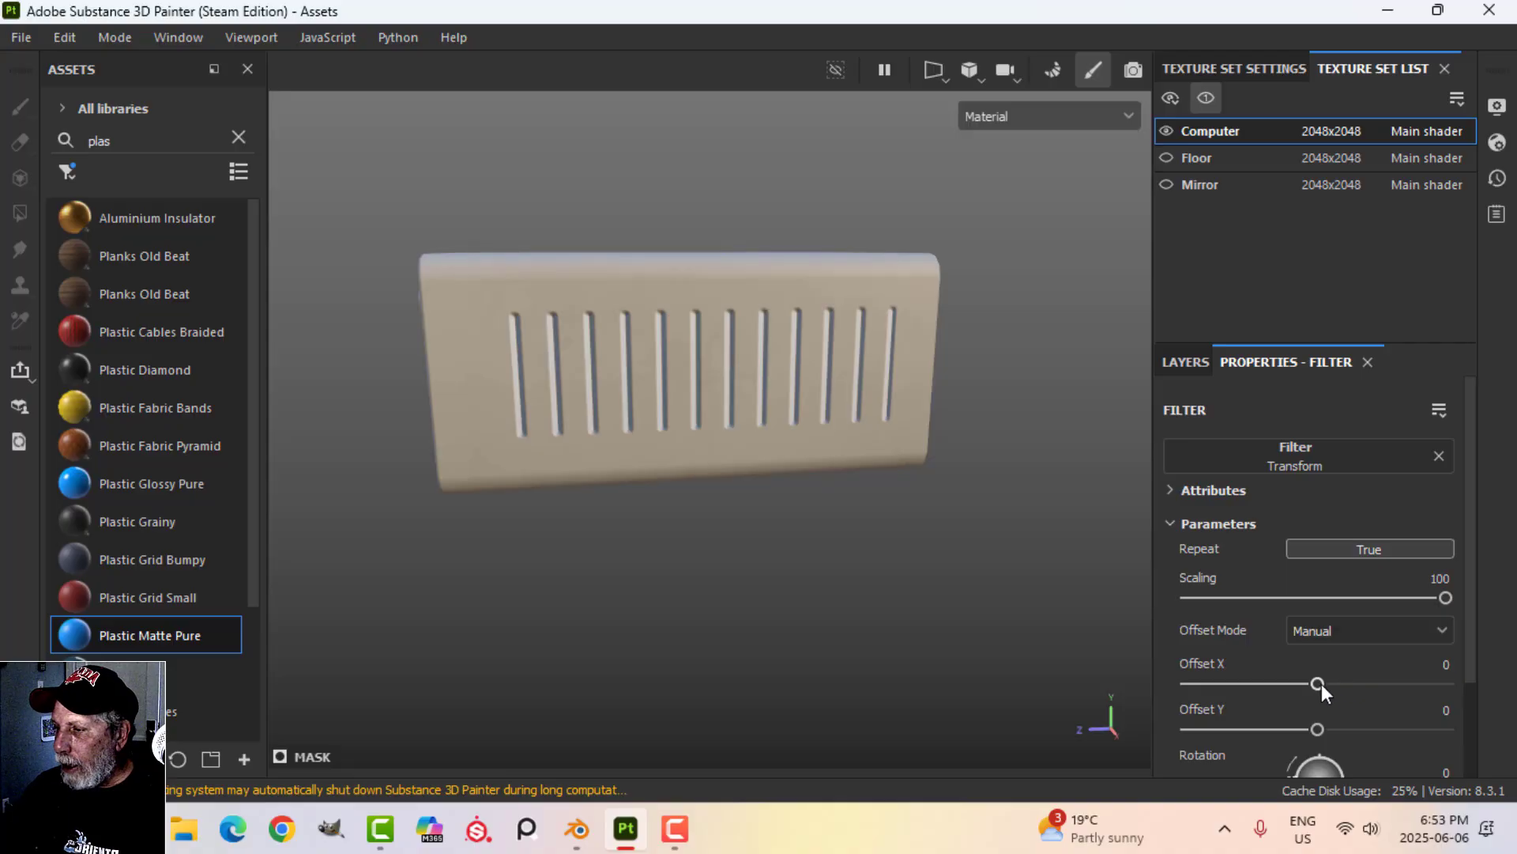
drag(1319, 723, 1315, 719)
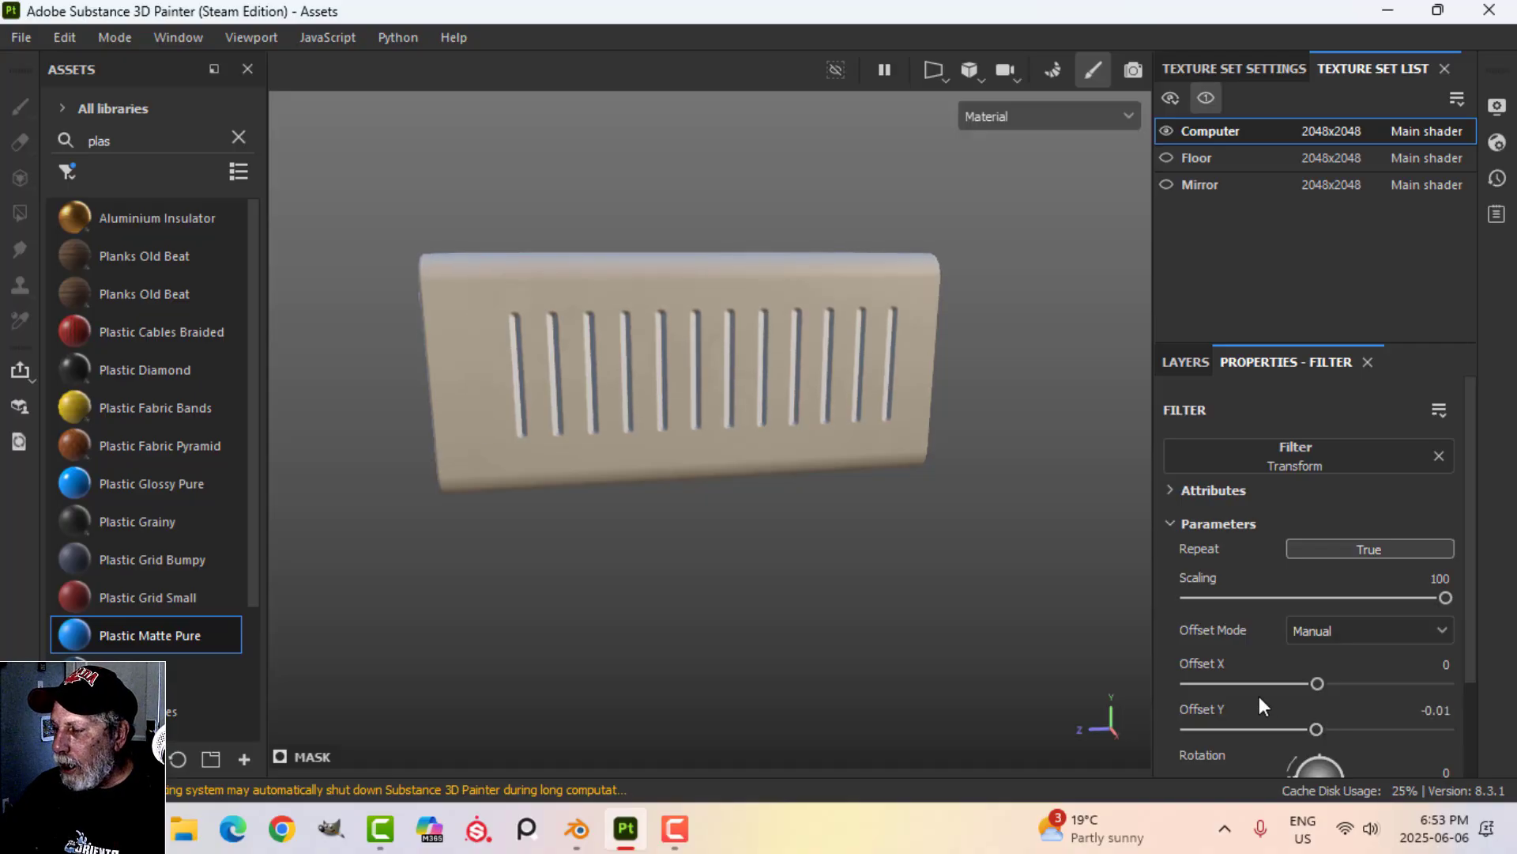
alt+drag(723, 458, 886, 544)
click(1168, 364)
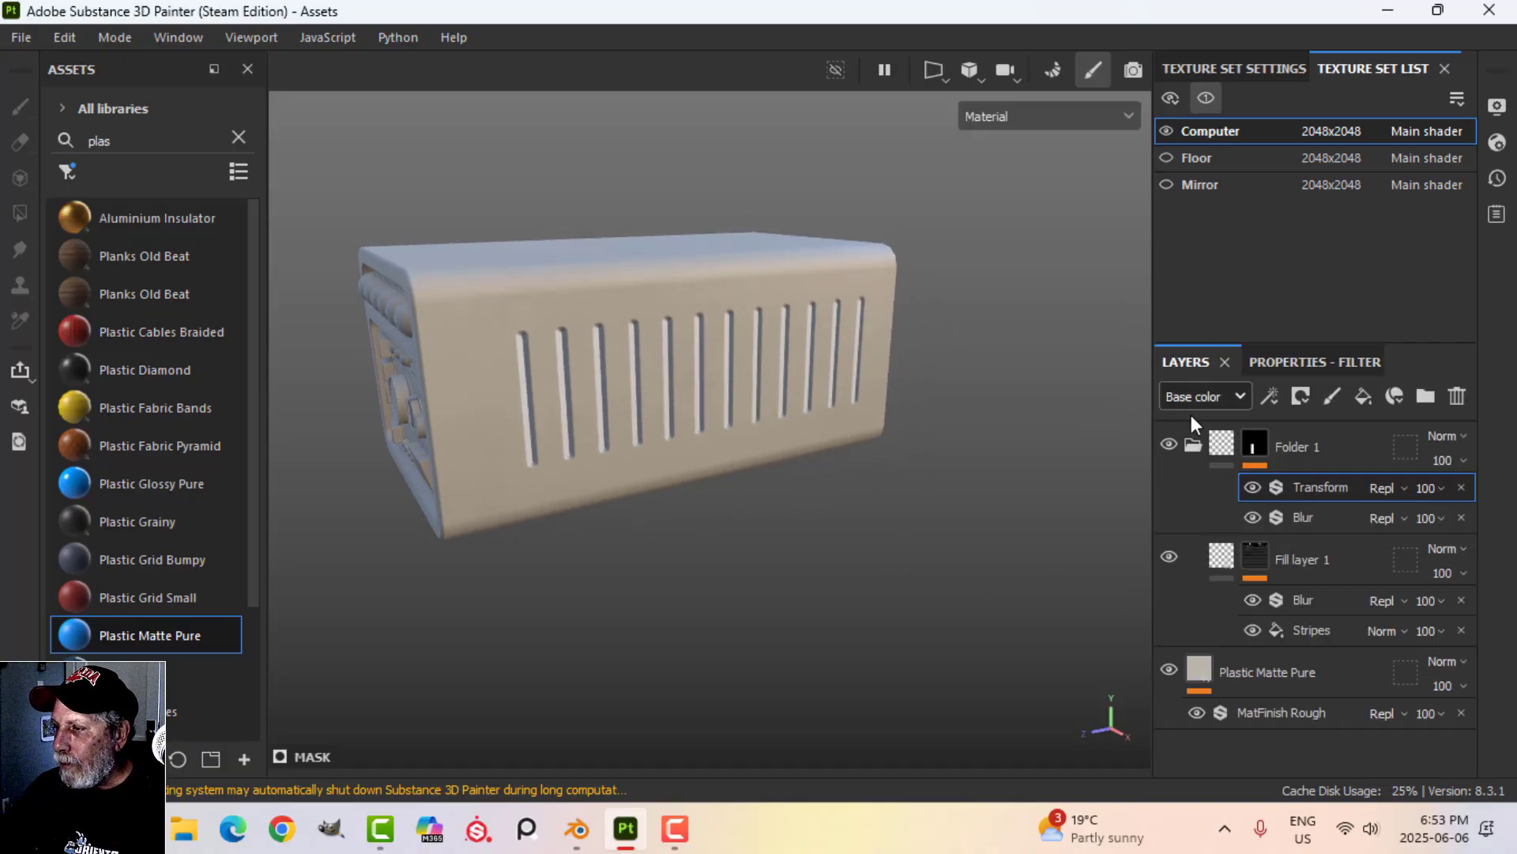
click(1461, 487)
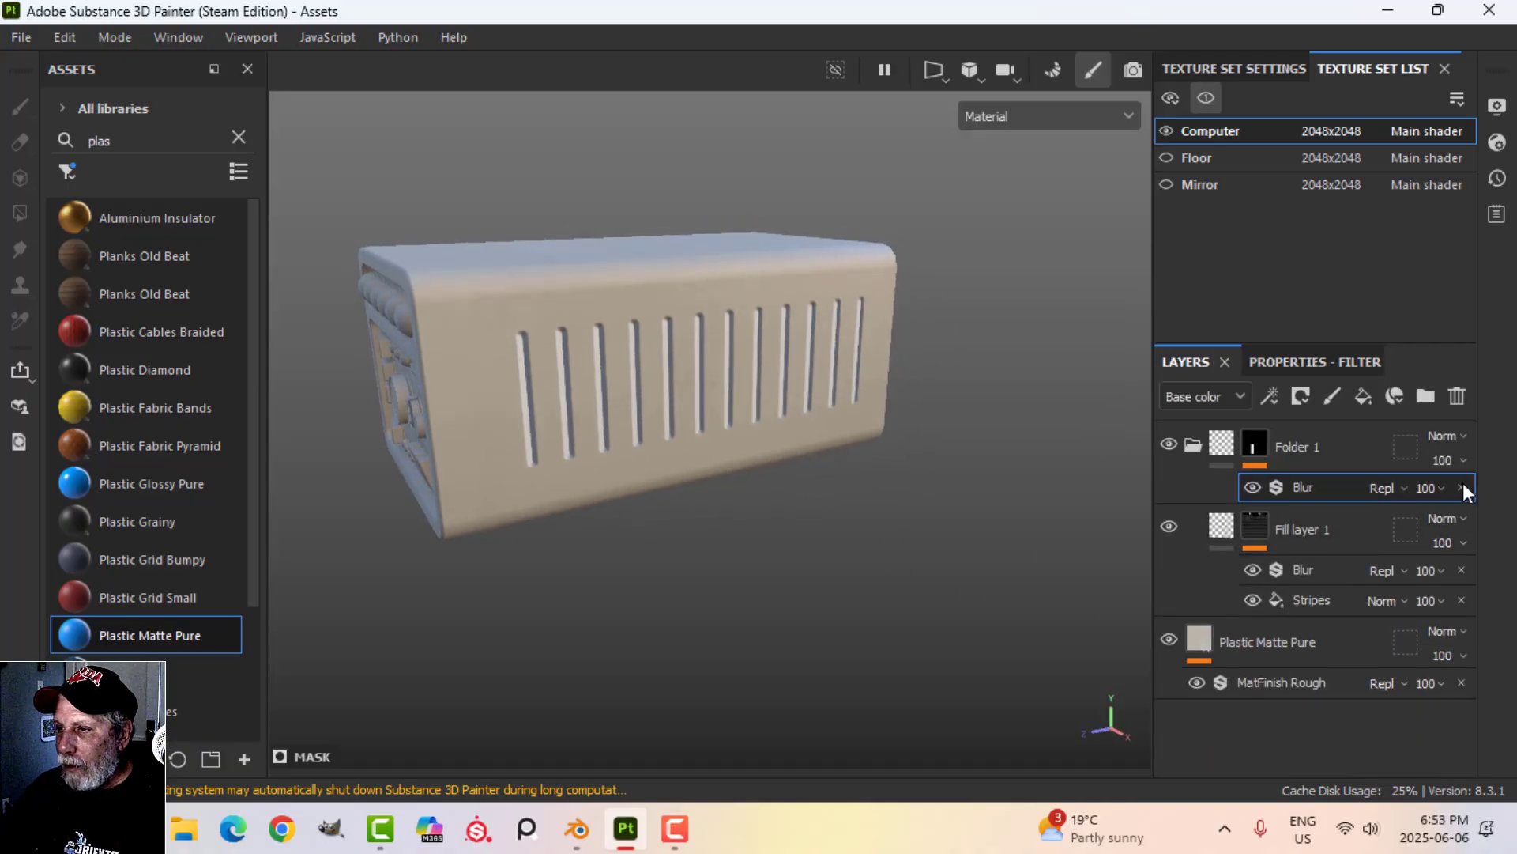
- Add a paint effect above Stripes in Fill layer 1's mask and face the computer's slotted side
alt+drag(882, 480, 827, 474)
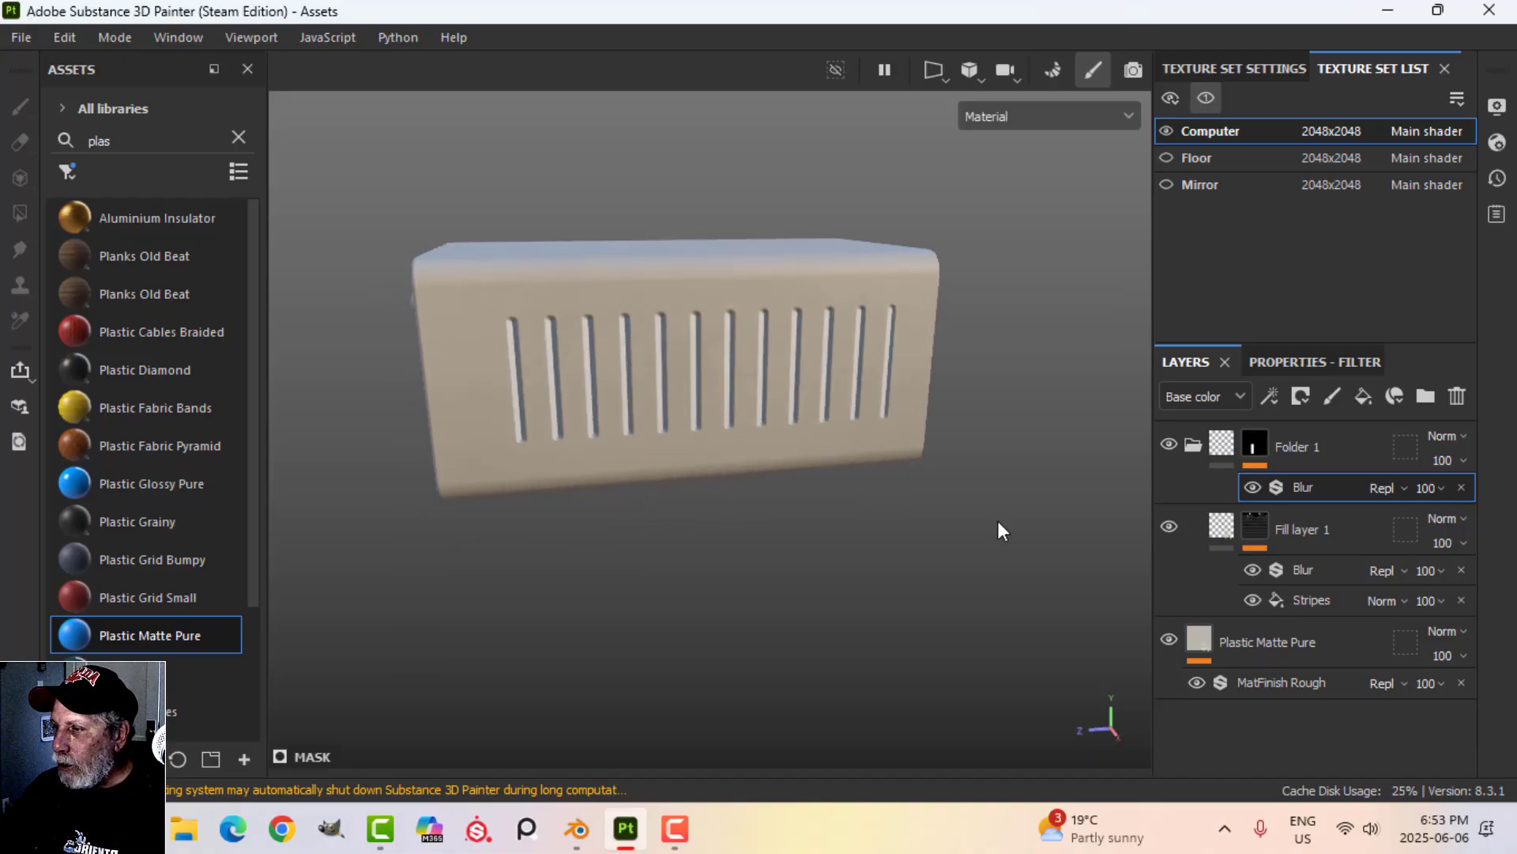
click(1307, 602)
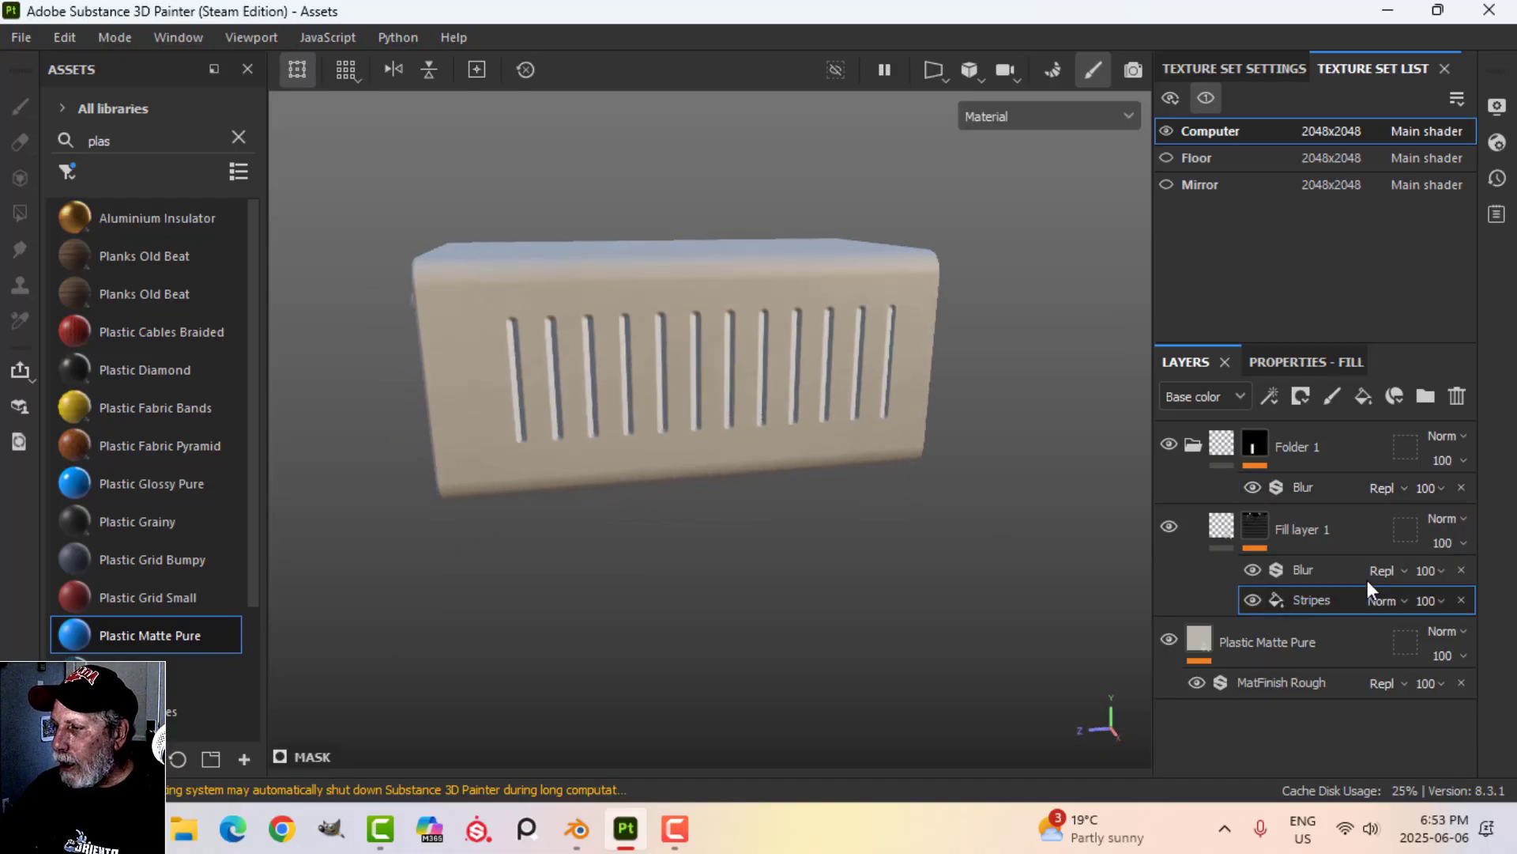
click(1270, 395)
click(1321, 454)
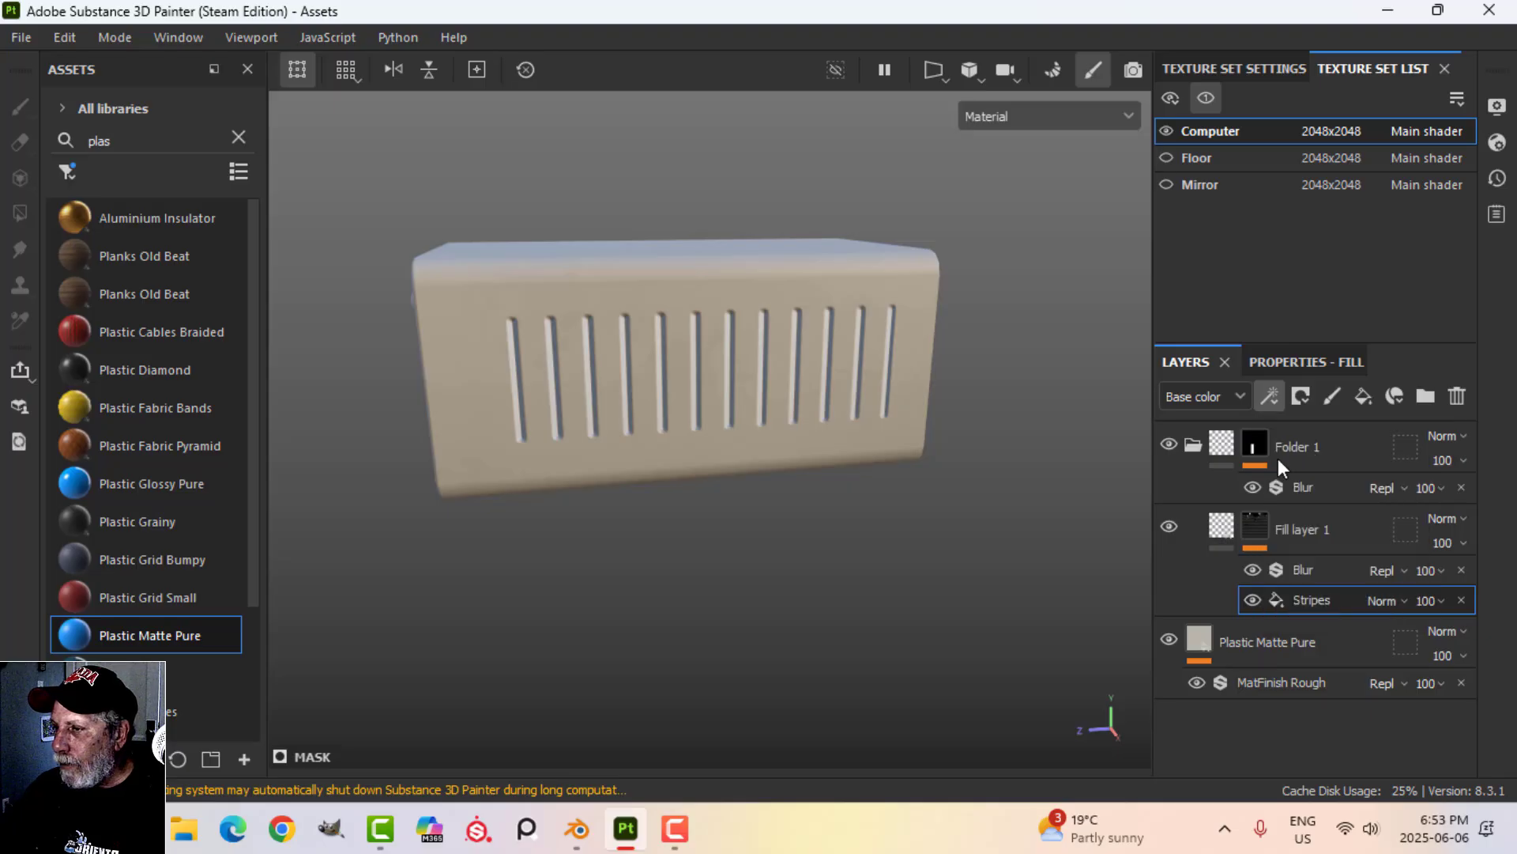
alt+shift+drag(829, 523, 808, 501)
mouse_move(897, 460)
middle_down()
mouse_move(856, 464)
mouse_move(932, 457)
mouse_move(823, 376)
mouse_move(822, 353)
middle_up()
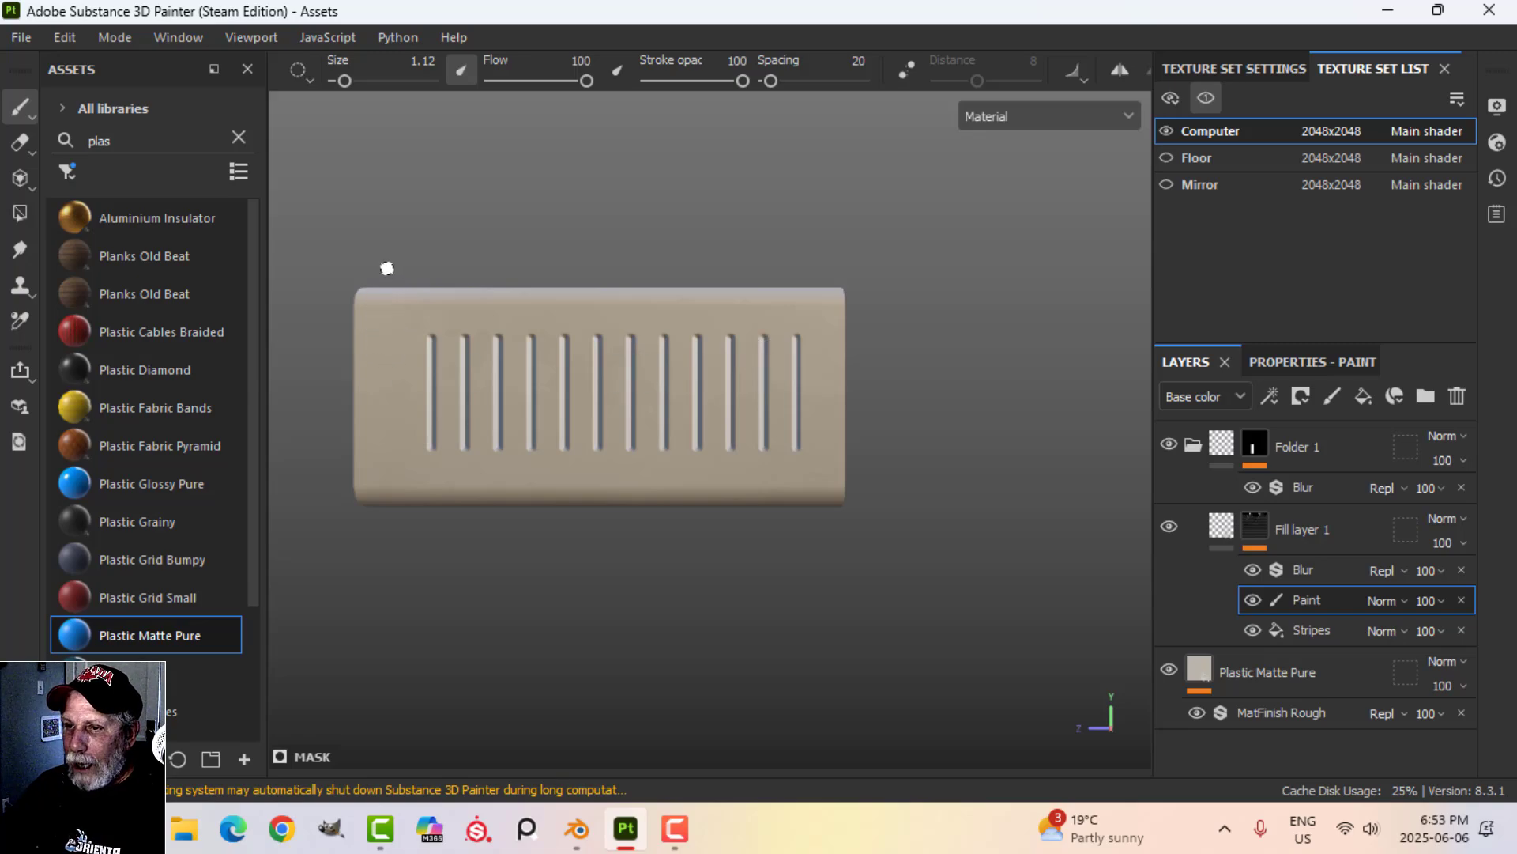
- Undo the trial stroke beside the slots and paint out the slot nearest the computer's rear end
shift+click(405, 451)
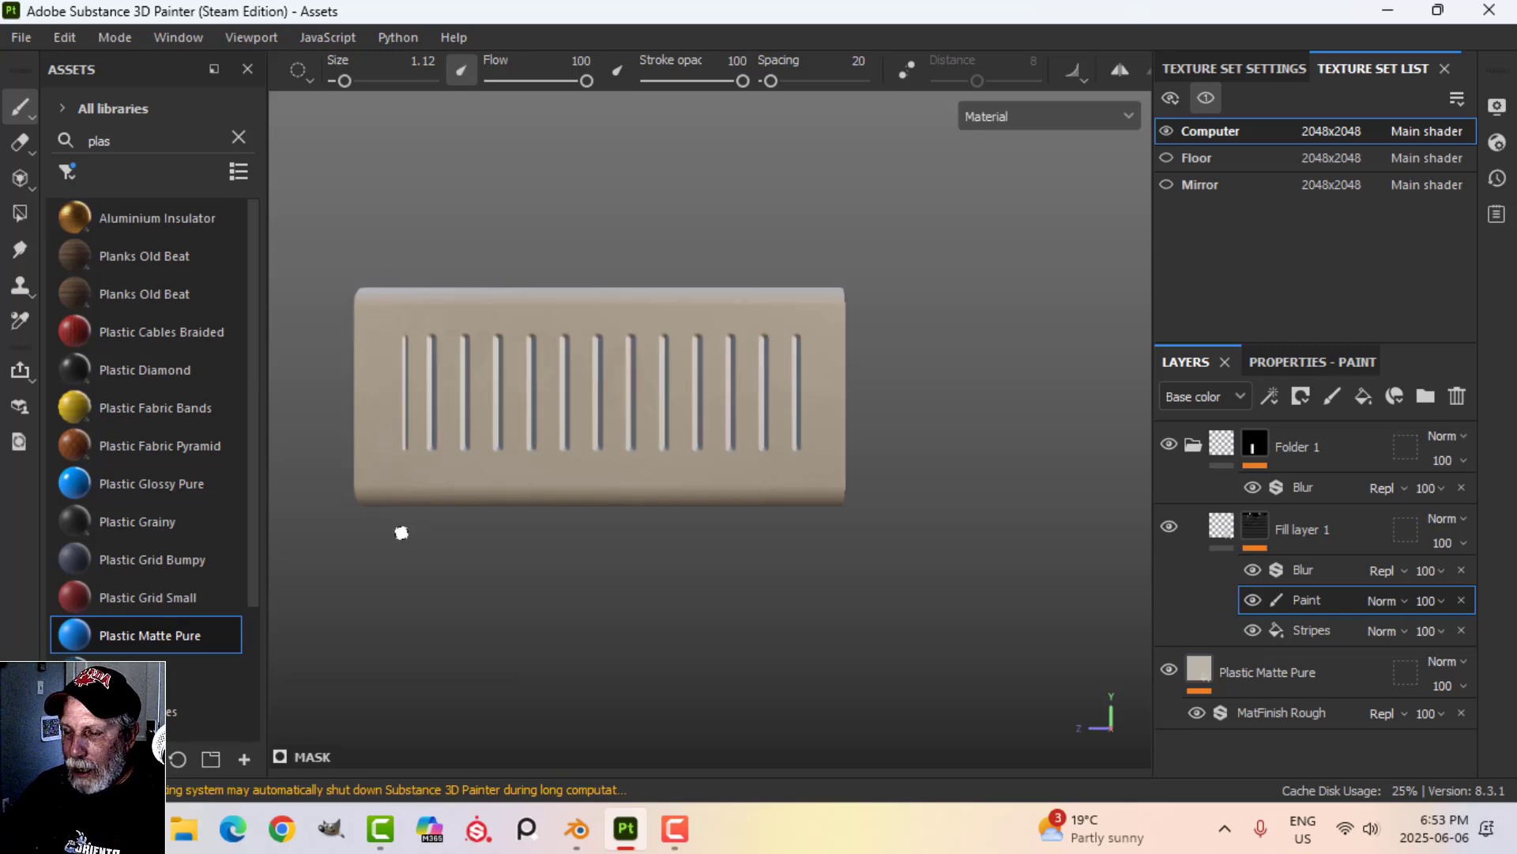
key(ctrl+z)
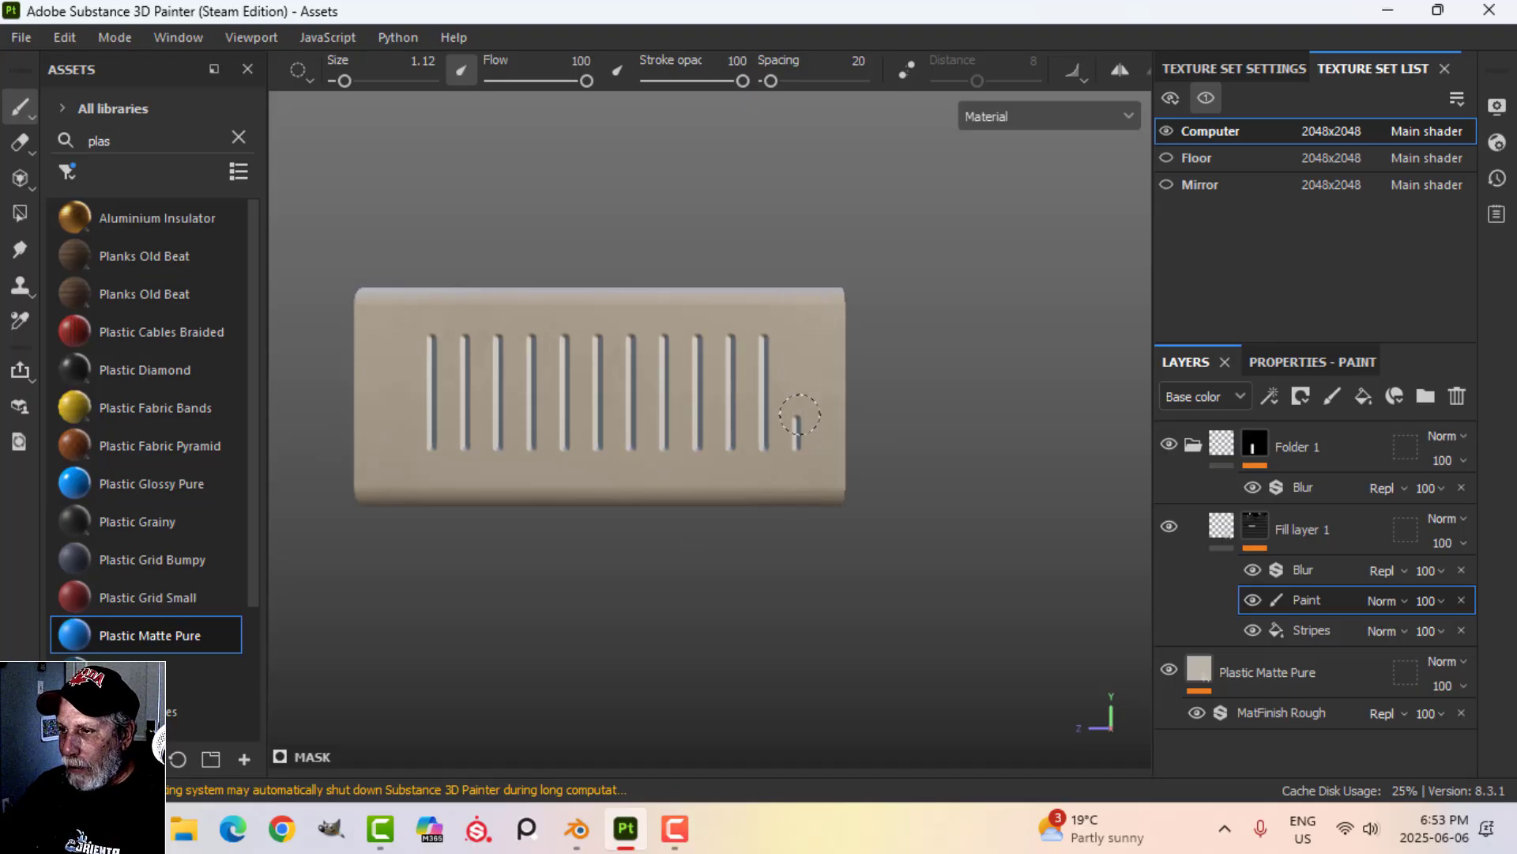
alt+drag(701, 637, 791, 617)
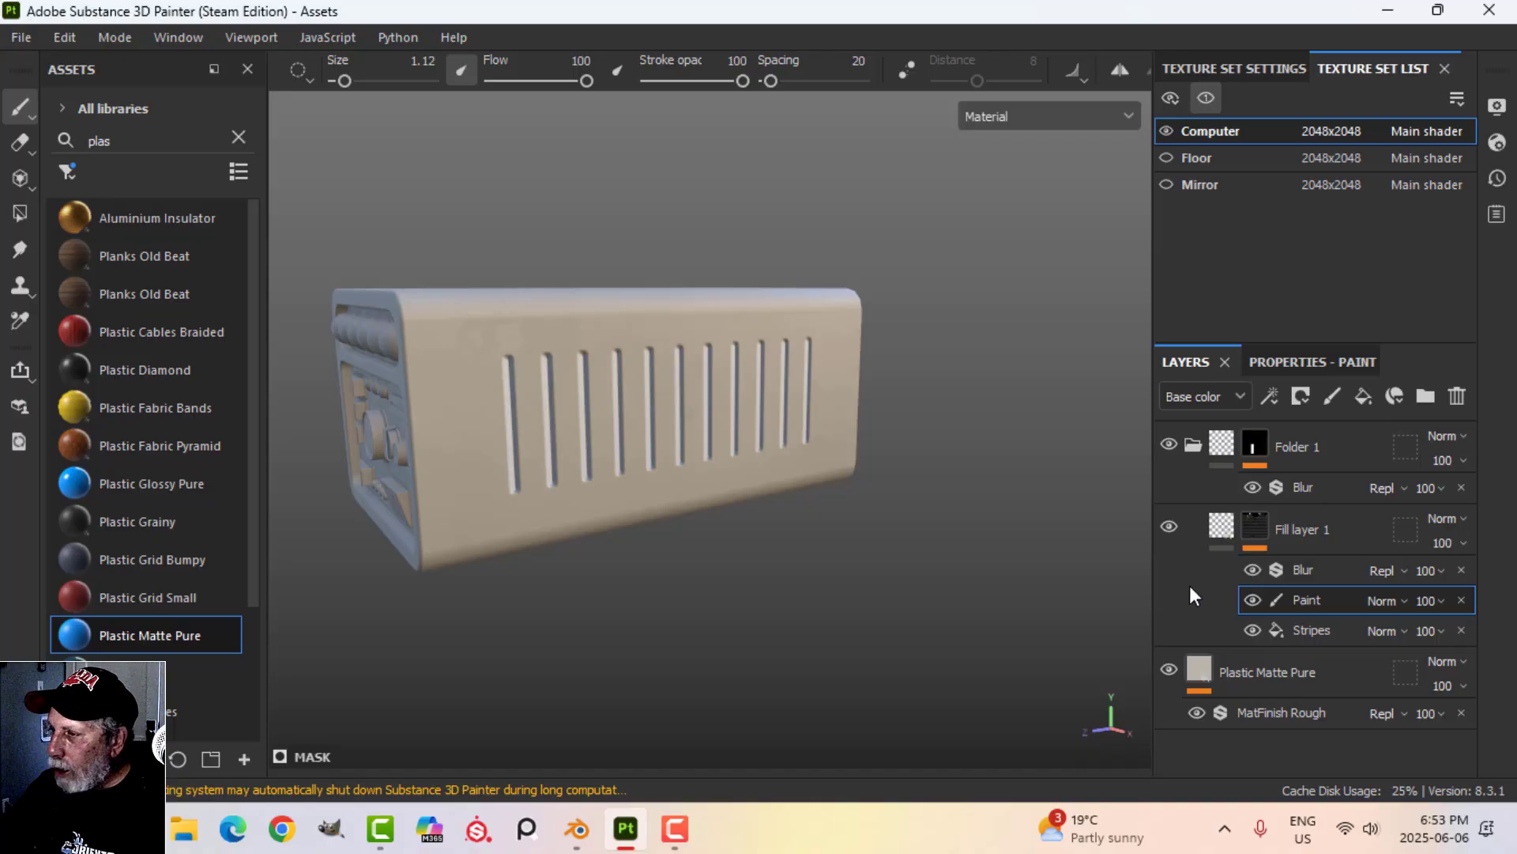
- Collapse Folder 1, add a Mirror filter to its mask in Mirror Axis X mode, and check the computer's top
click(1225, 459)
click(1194, 444)
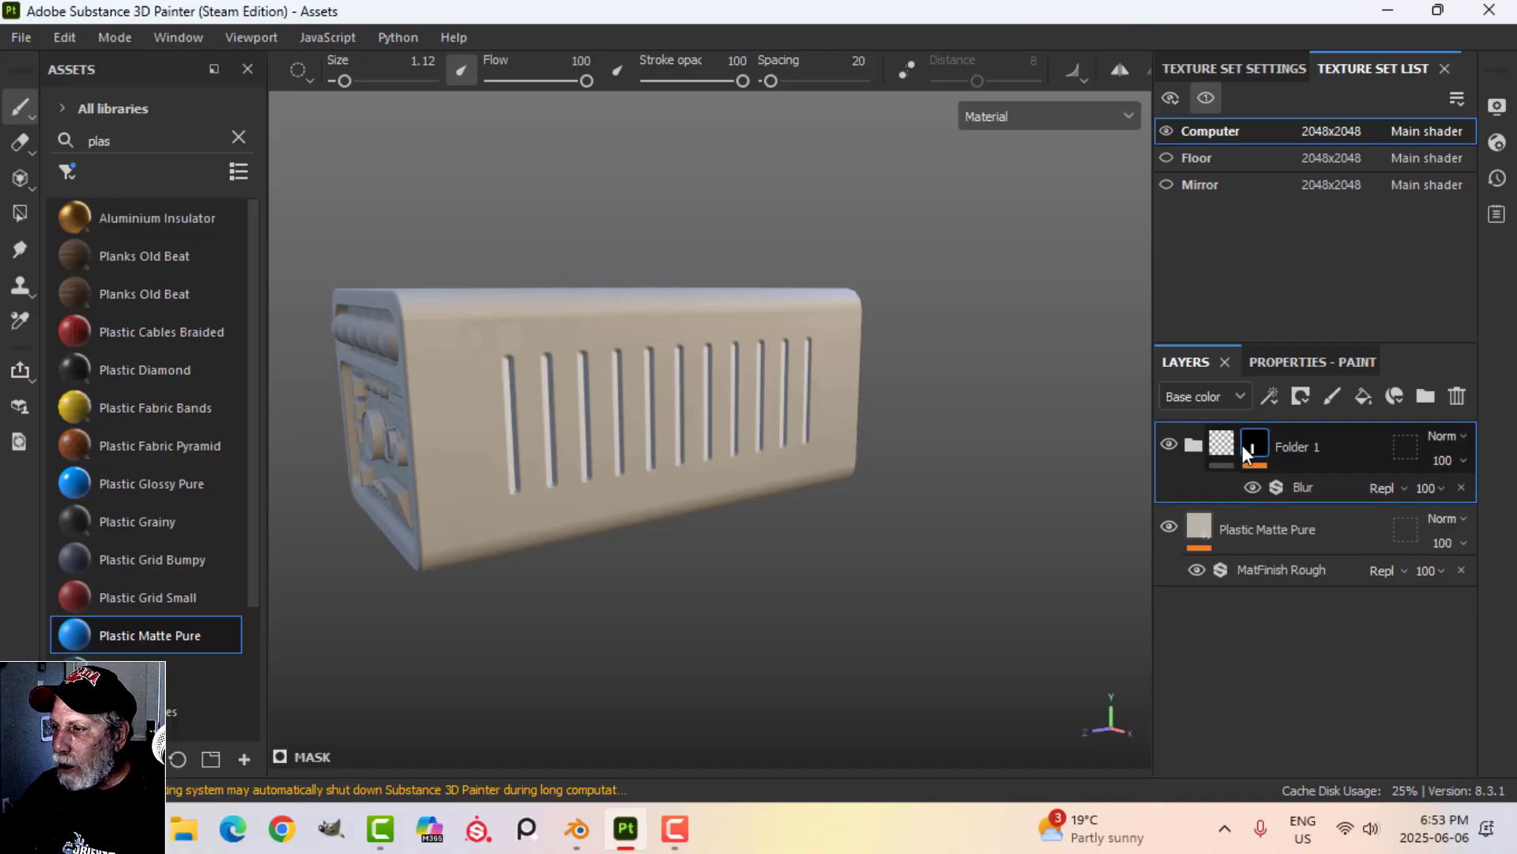
click(1274, 398)
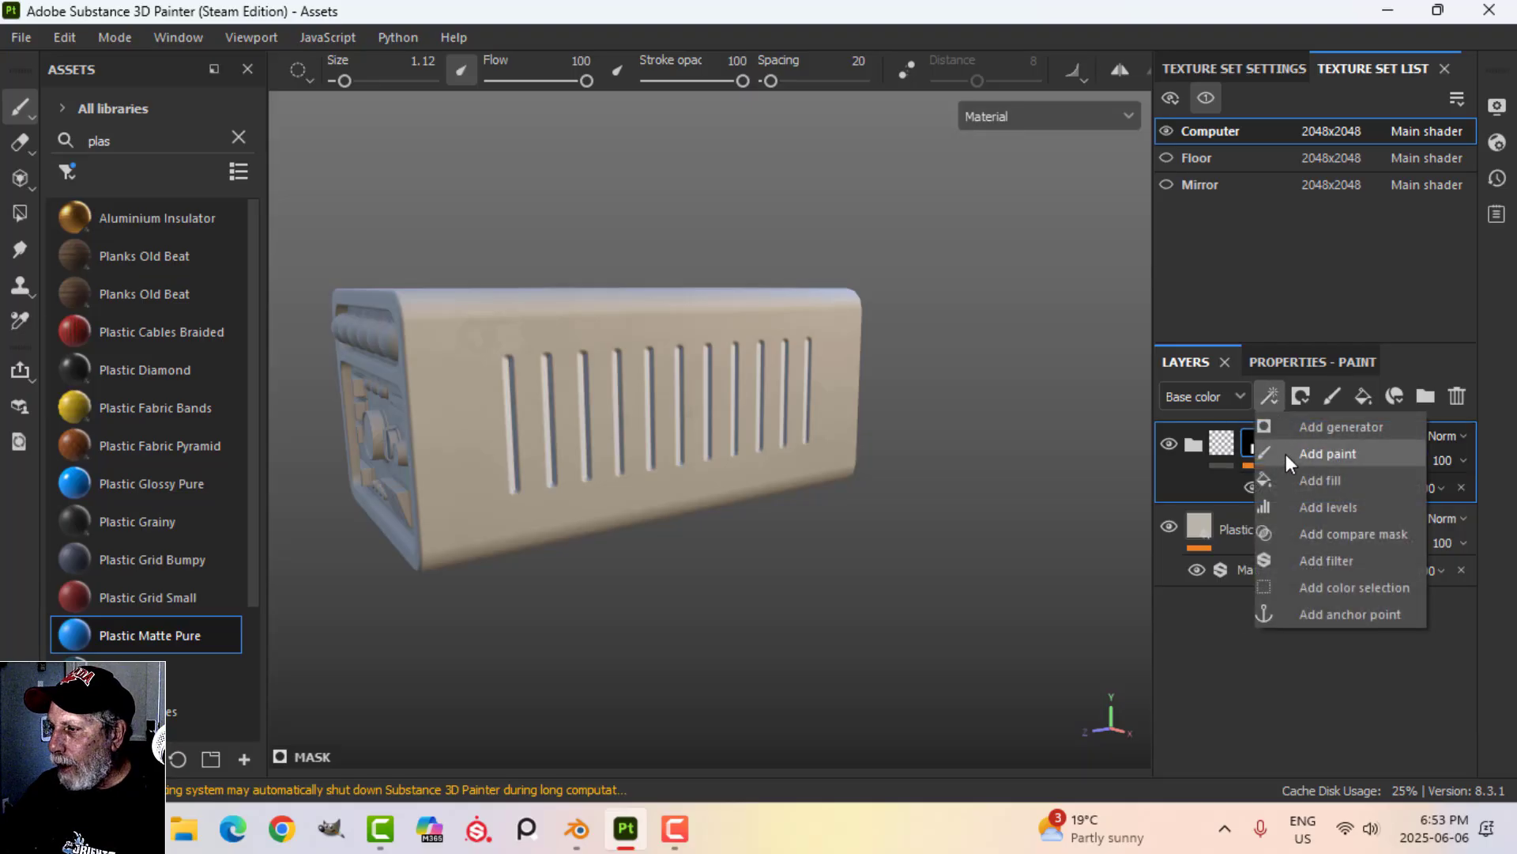
click(1320, 560)
click(1304, 362)
click(1326, 451)
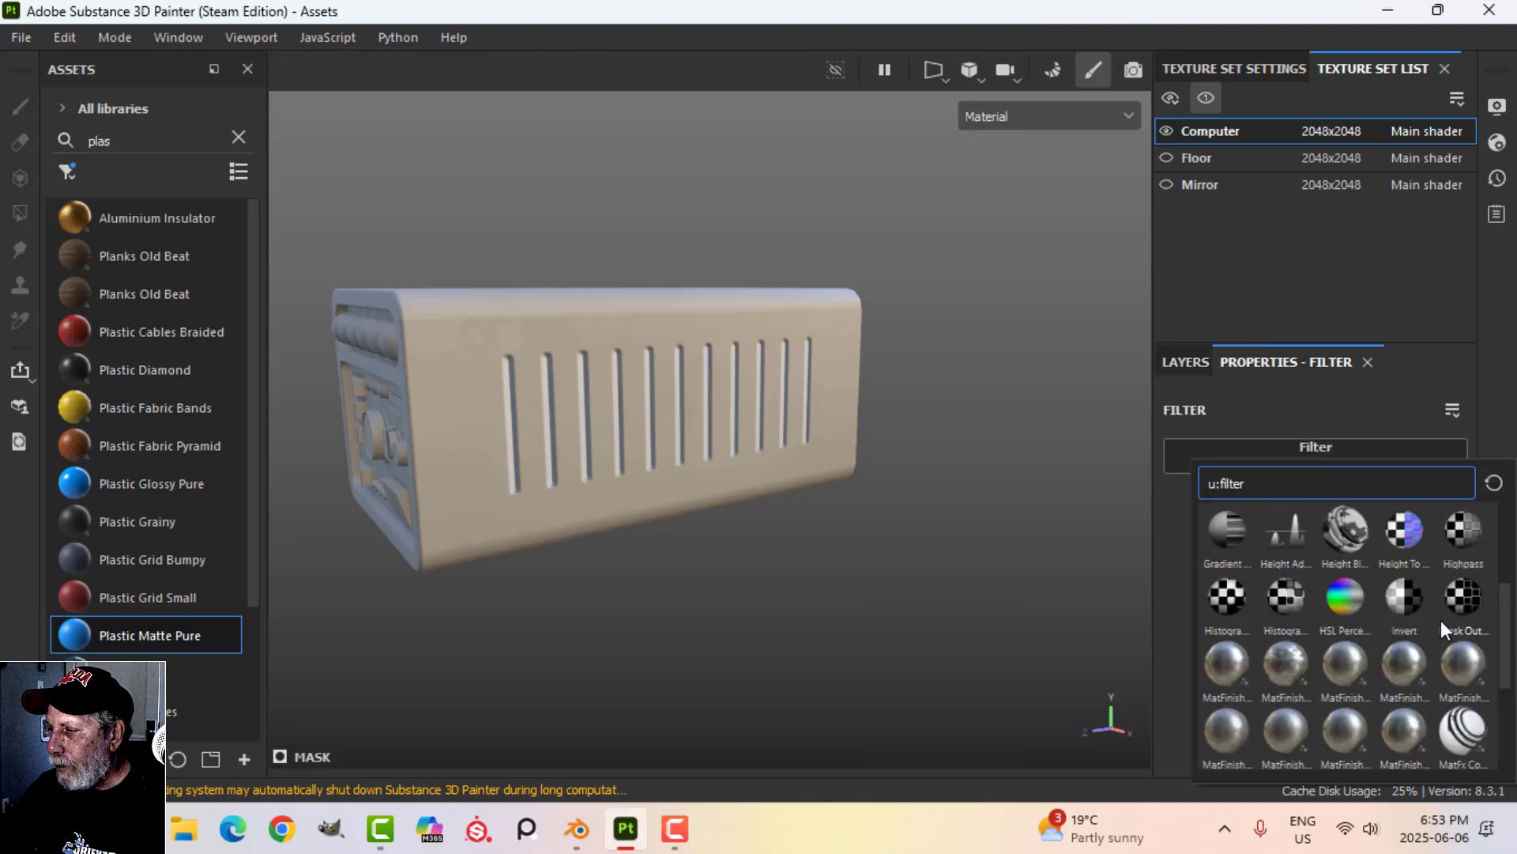
scroll(1450, 648, down, 3)
click(1462, 673)
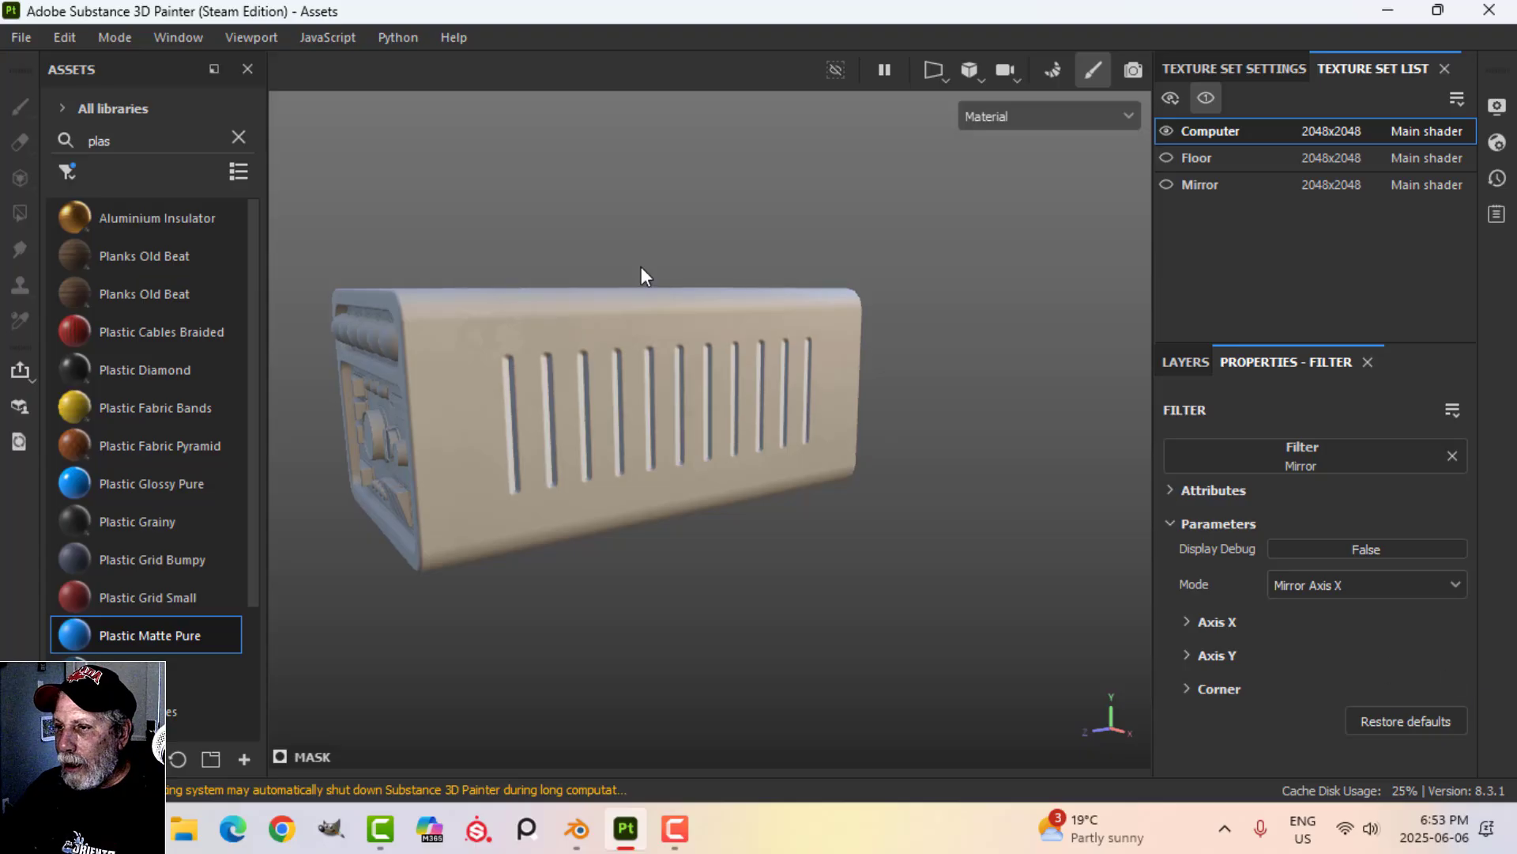
alt+drag(642, 268, 623, 299)
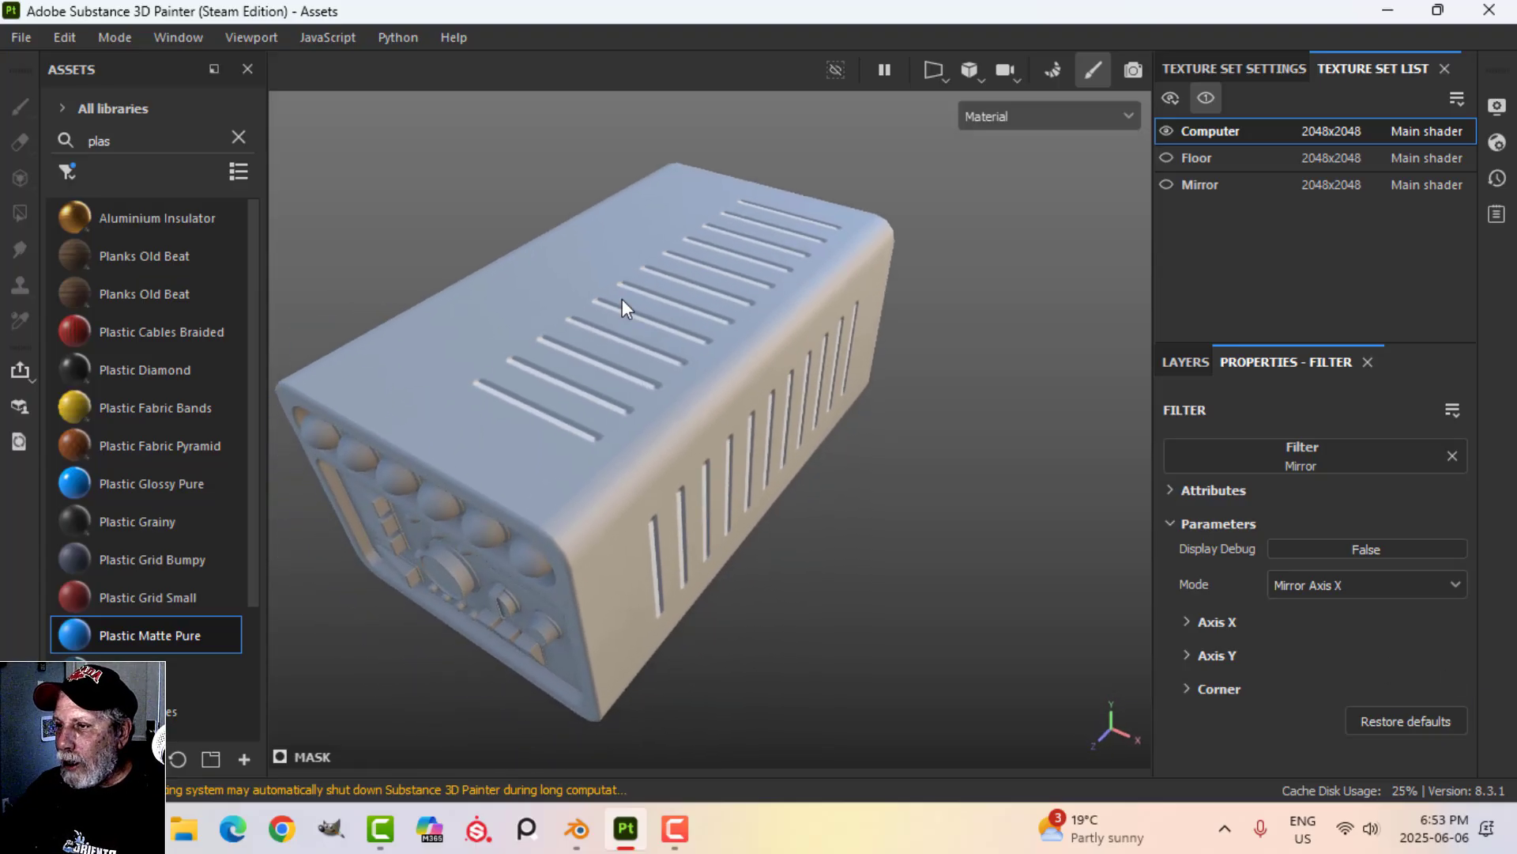
- Set the Mirror filter's Axis X Offset to 0.65 and check the slots on both sides of the computer
click(1189, 619)
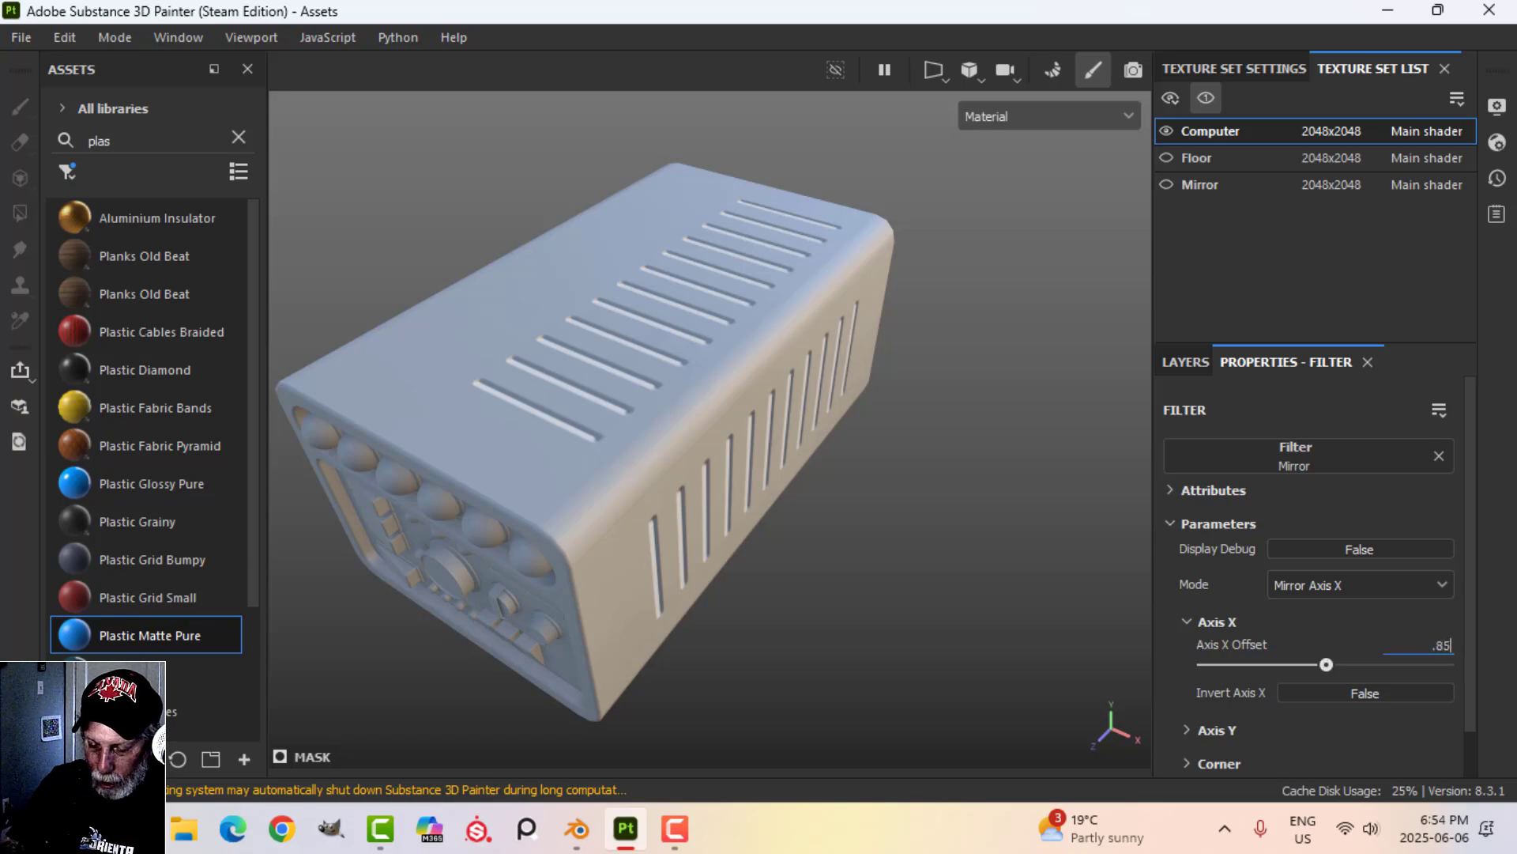
key(Return)
alt+drag(873, 487, 1510, 642)
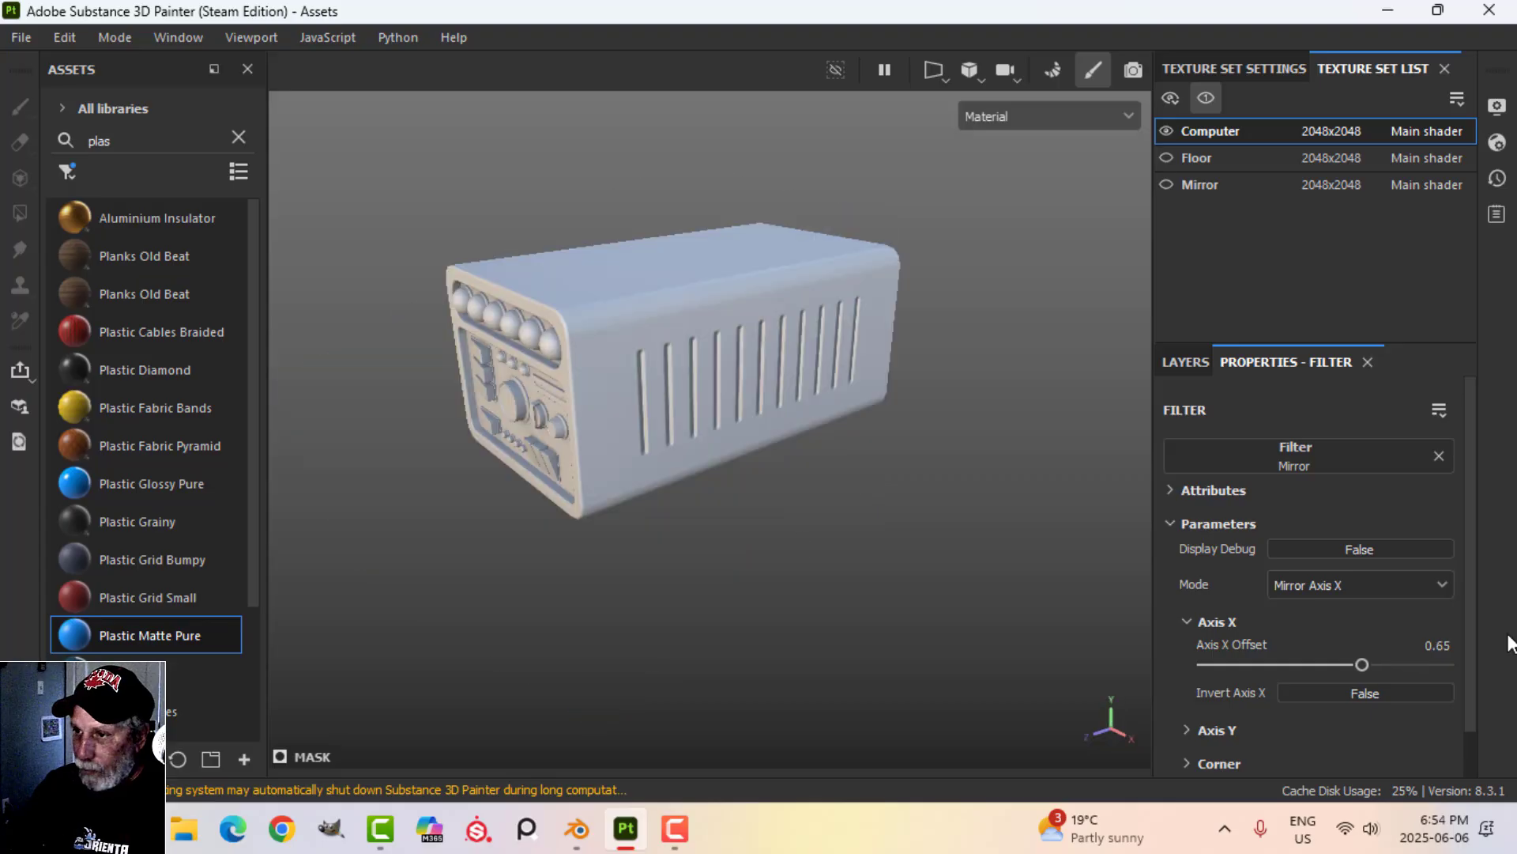
alt+drag(434, 315, 776, 364)
shift+right_drag(776, 365, 749, 357)
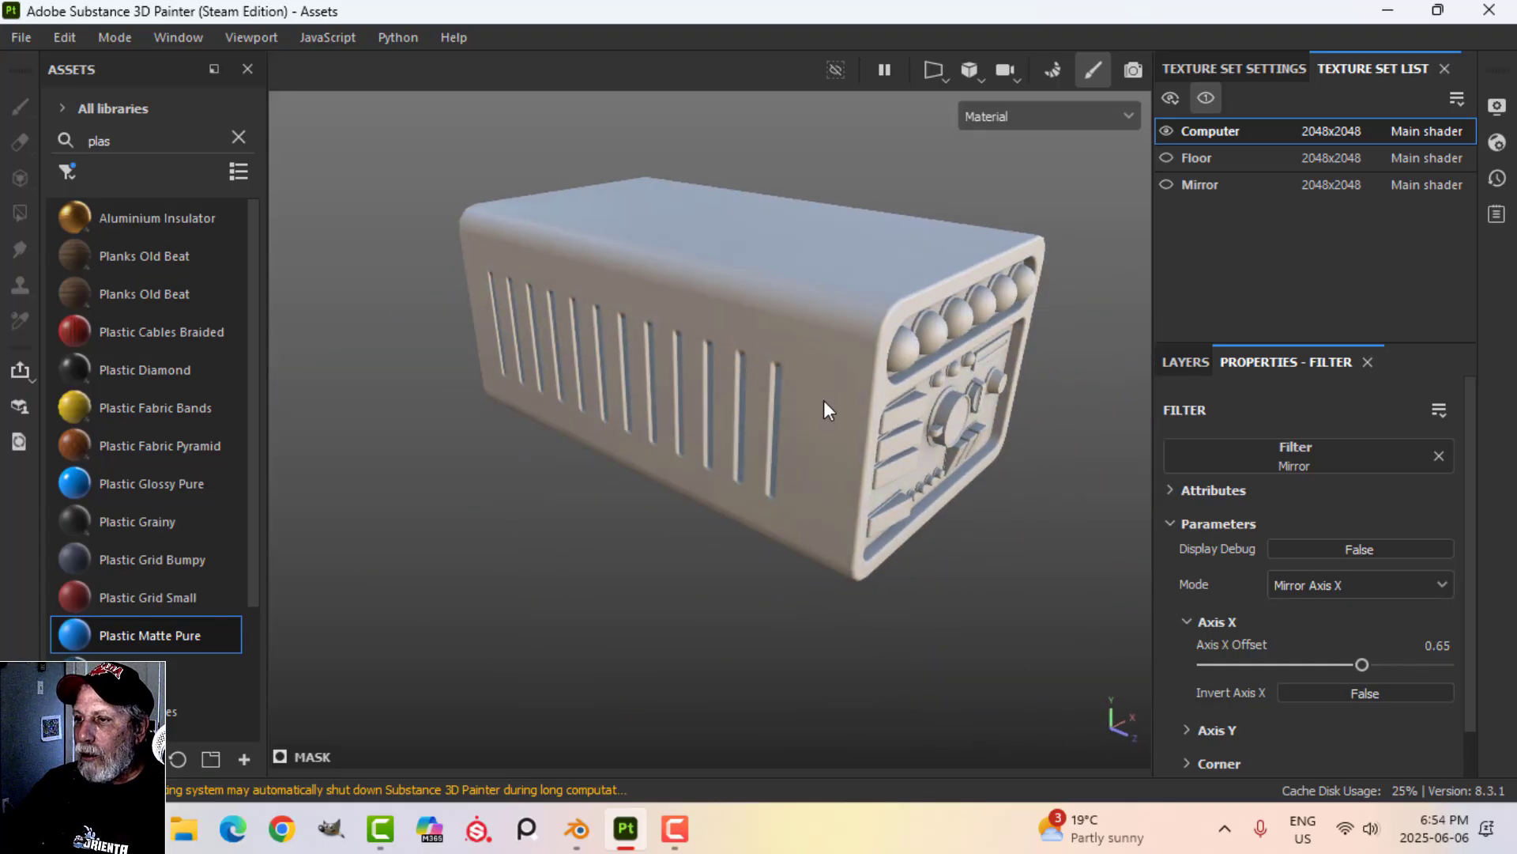